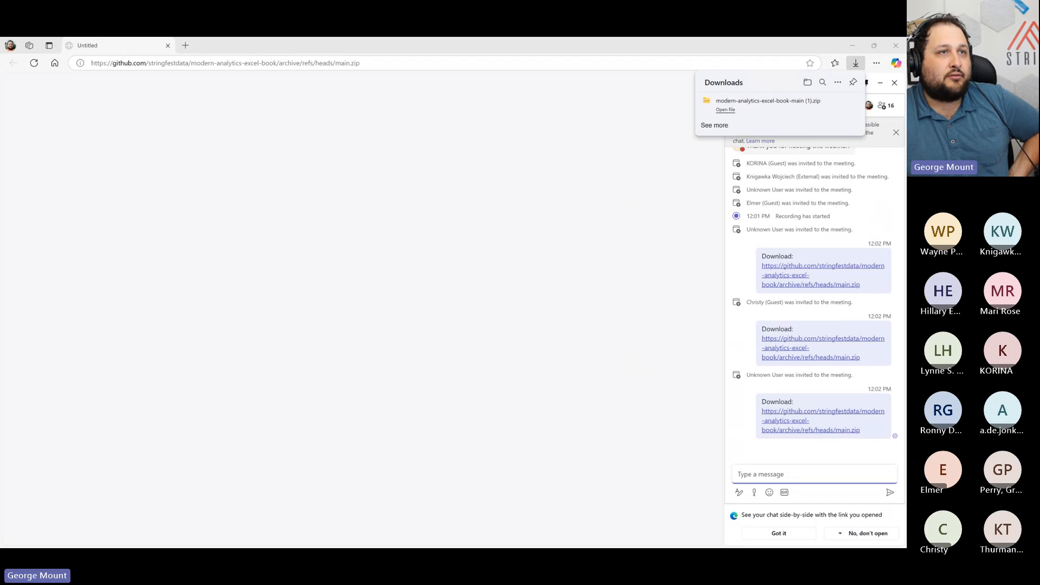
Step: Switch to the Downloads folder in File Explorer and start extracting modern-analytics-excel-book-main.zip
left_click_drag(905, 217, 309, 39)
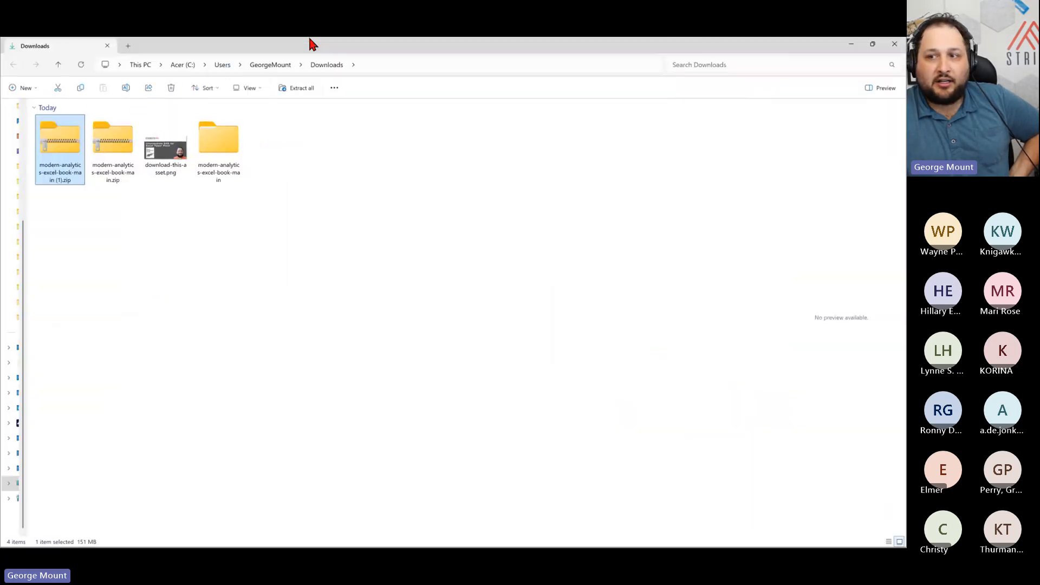
left_click(107, 156)
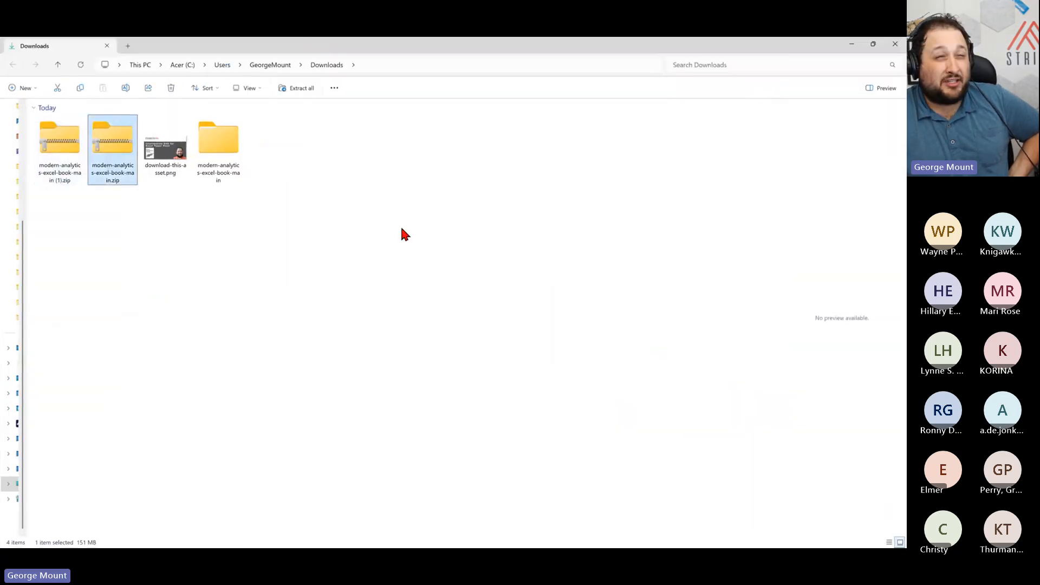
left_click(303, 88)
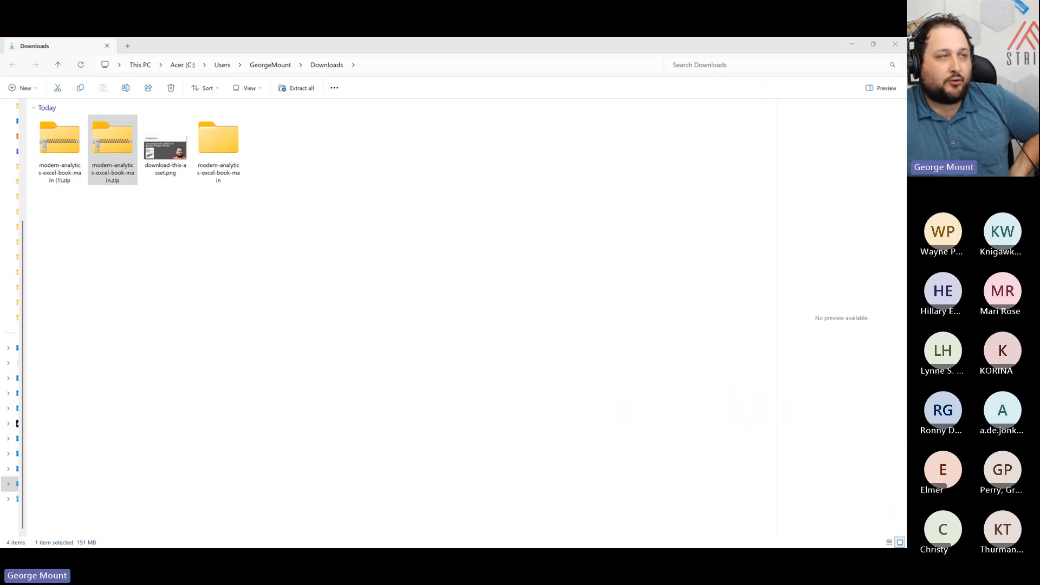
Step: Open the extracted modern-analytics-excel-book-main folder and the folder of the same name inside it
left_click(233, 169)
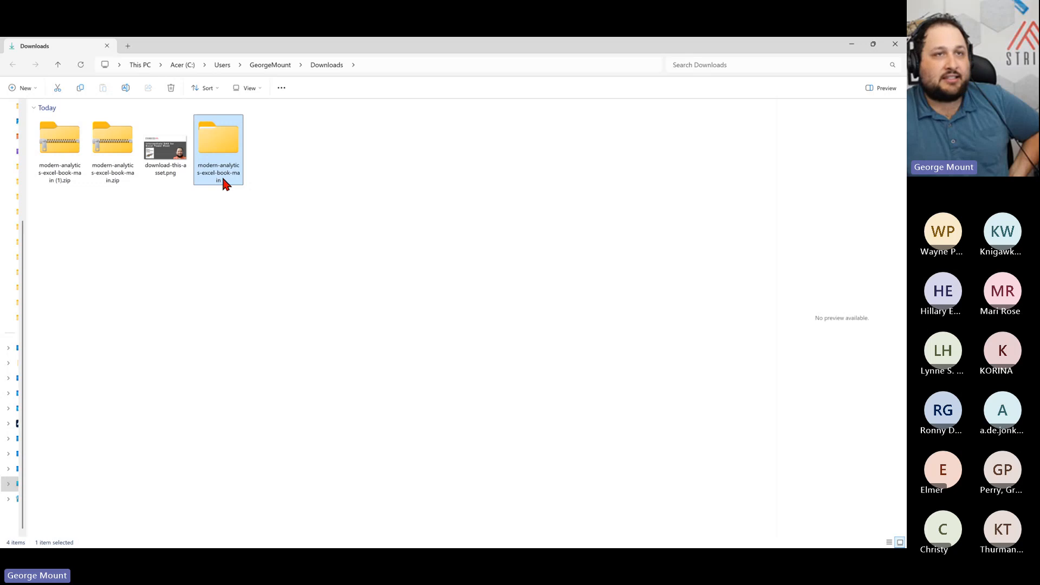
double_click(222, 176)
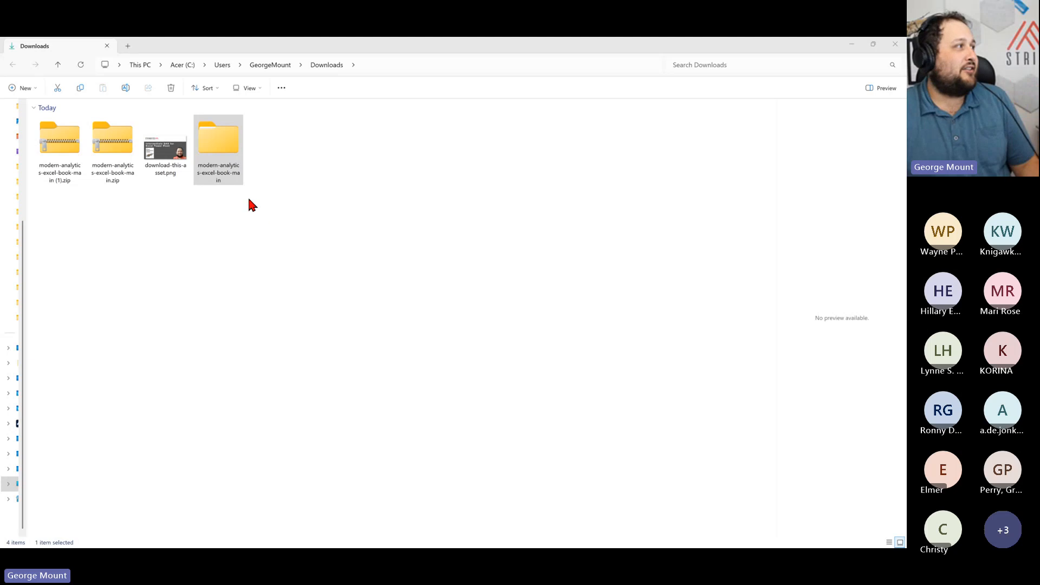
left_click(234, 165)
double_click(234, 165)
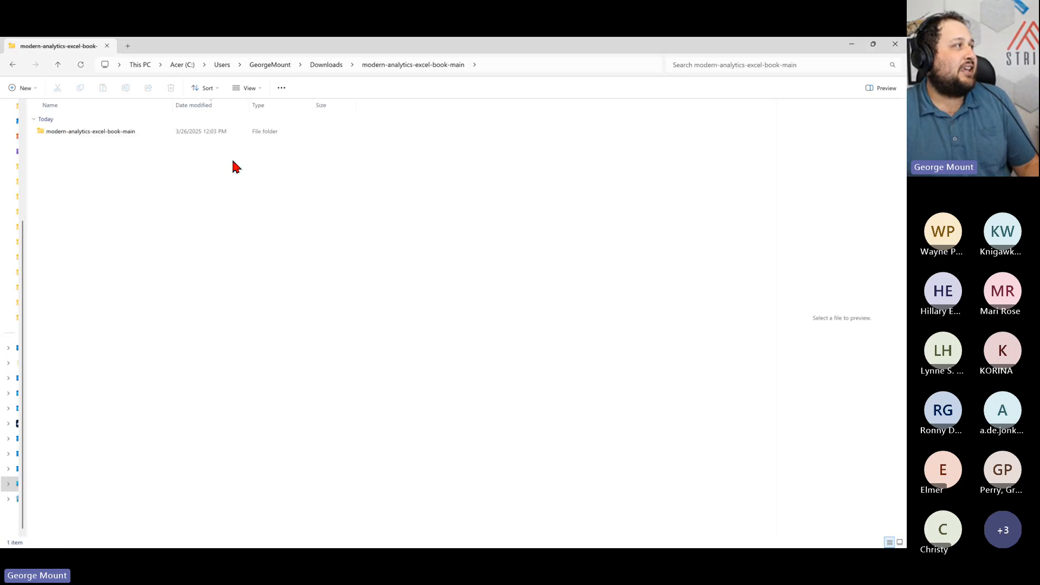
double_click(89, 131)
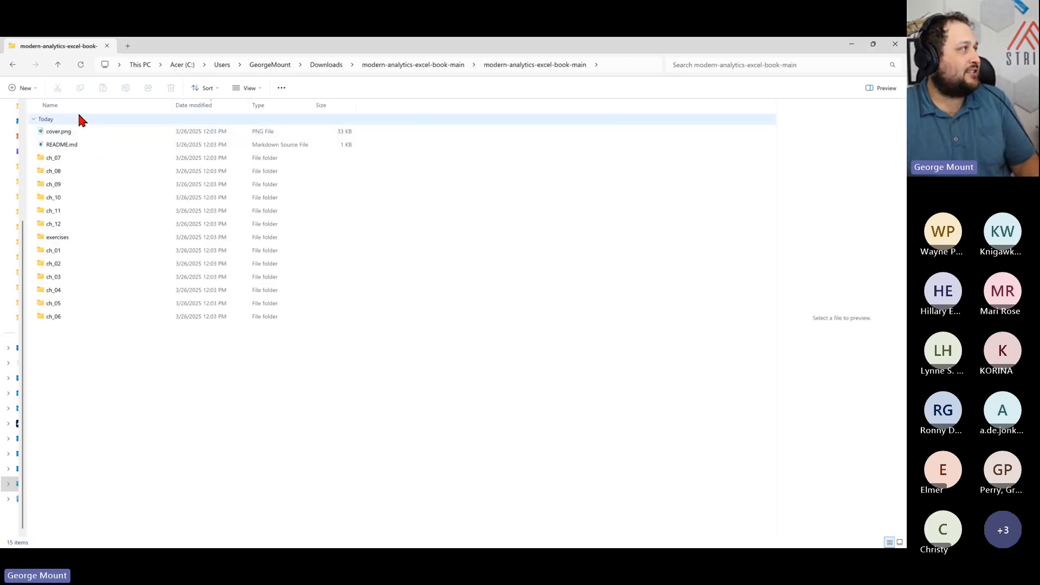
Step: Sort the folder contents by name and display them as large icons
left_click(76, 105)
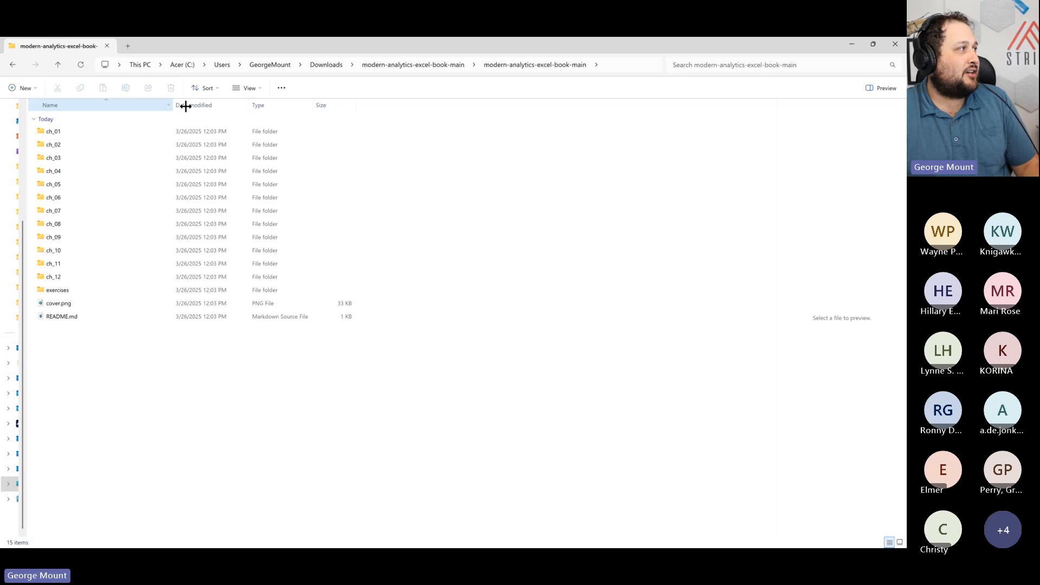
left_click_drag(172, 105, 439, 105)
scroll(413, 394, "up", 4, "ctrl")
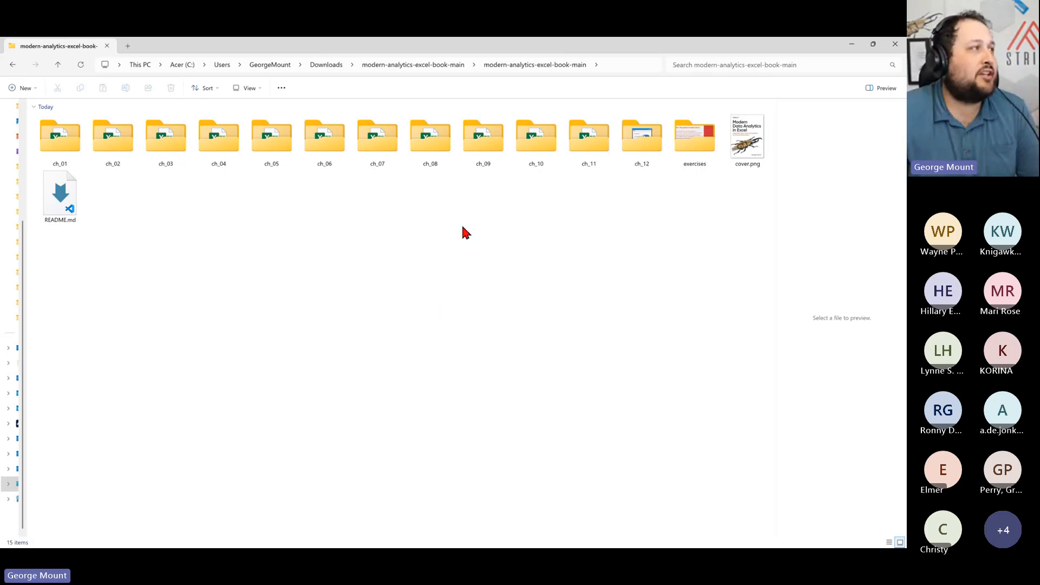
Step: Open the ch_09.xlsx workbook from the ch_09 folder
double_click(474, 142)
scroll(316, 316, "up", 3, "ctrl")
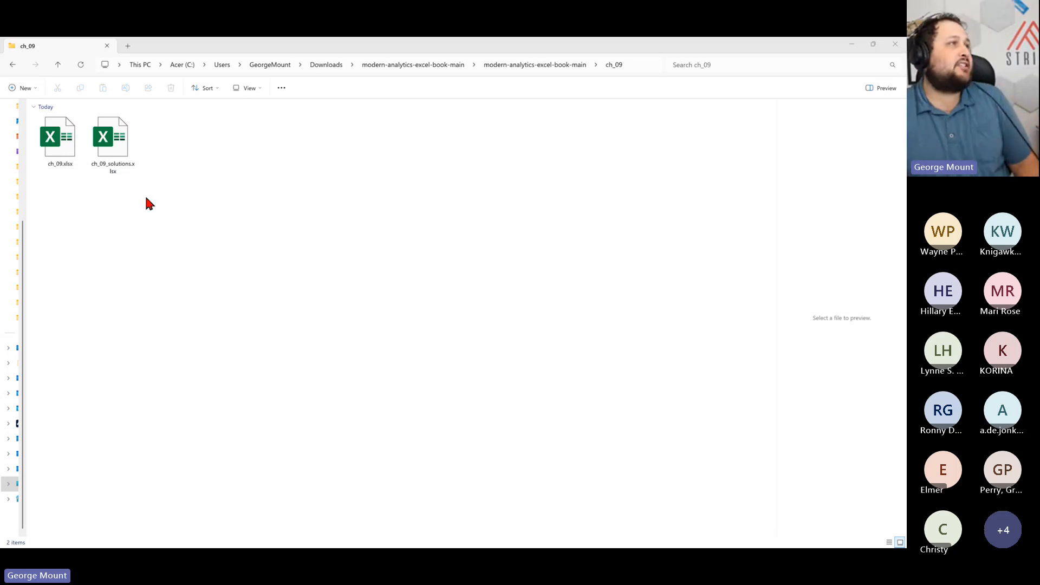
left_click(52, 152)
left_click(52, 152)
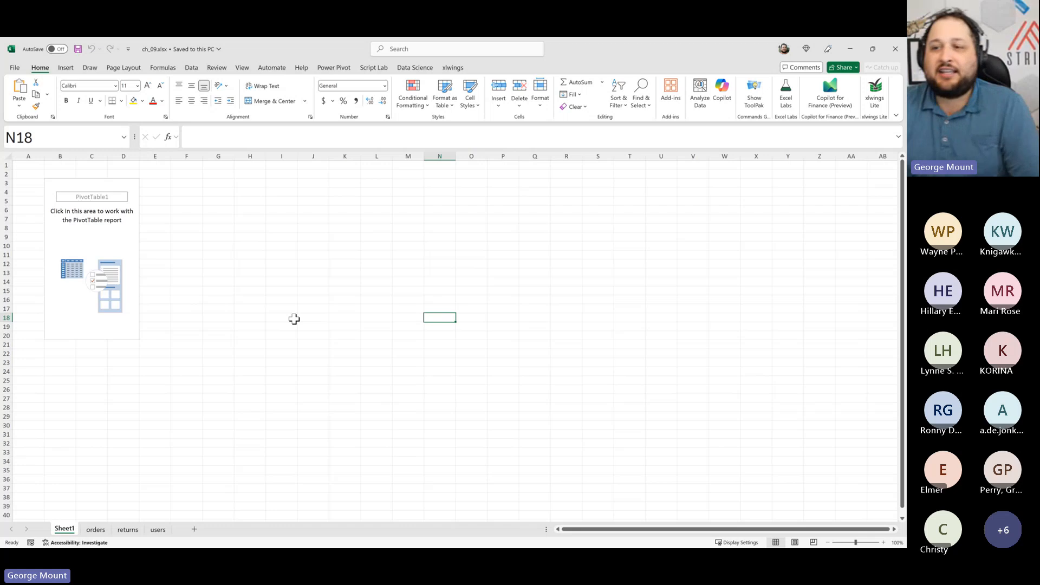
Step: Select cells inside and outside the empty PivotTable on Sheet1 to bring up its field list
left_click(98, 233)
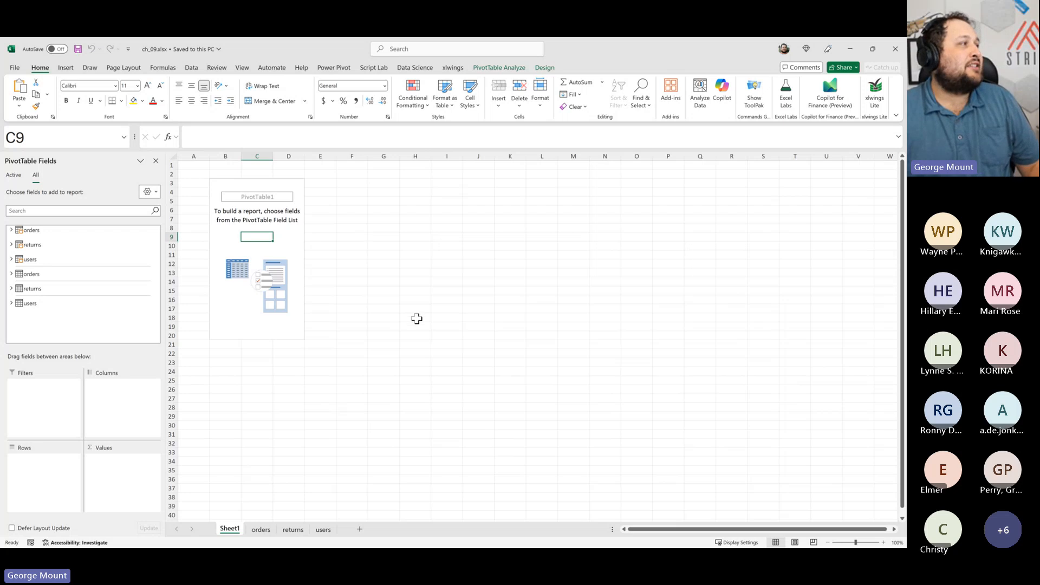
left_click(280, 193)
left_click(421, 238)
left_click(38, 217)
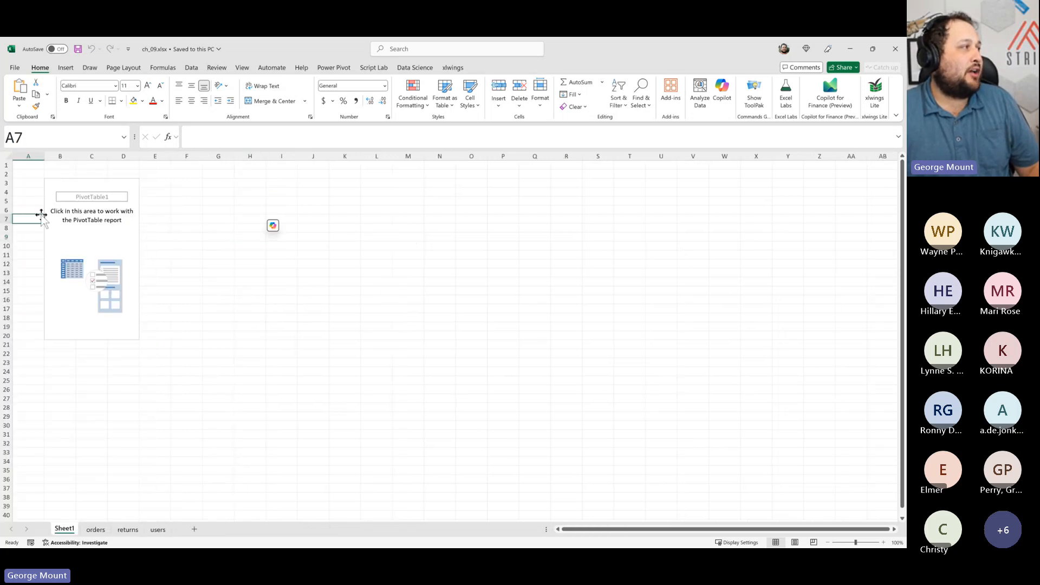
left_click(95, 219)
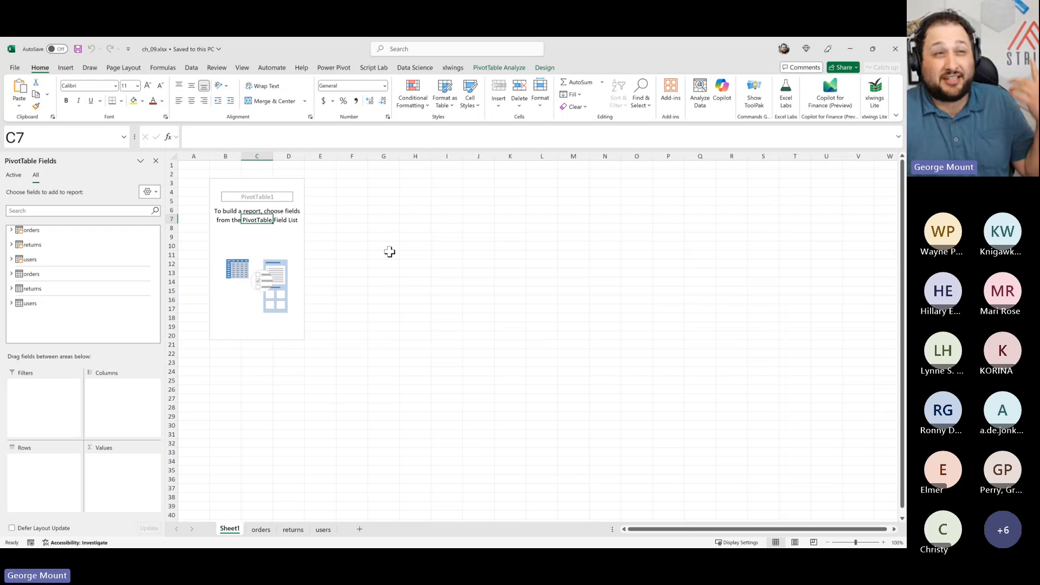
Step: Hide the PivotTable's field list and show it again, twice
right_click(239, 281)
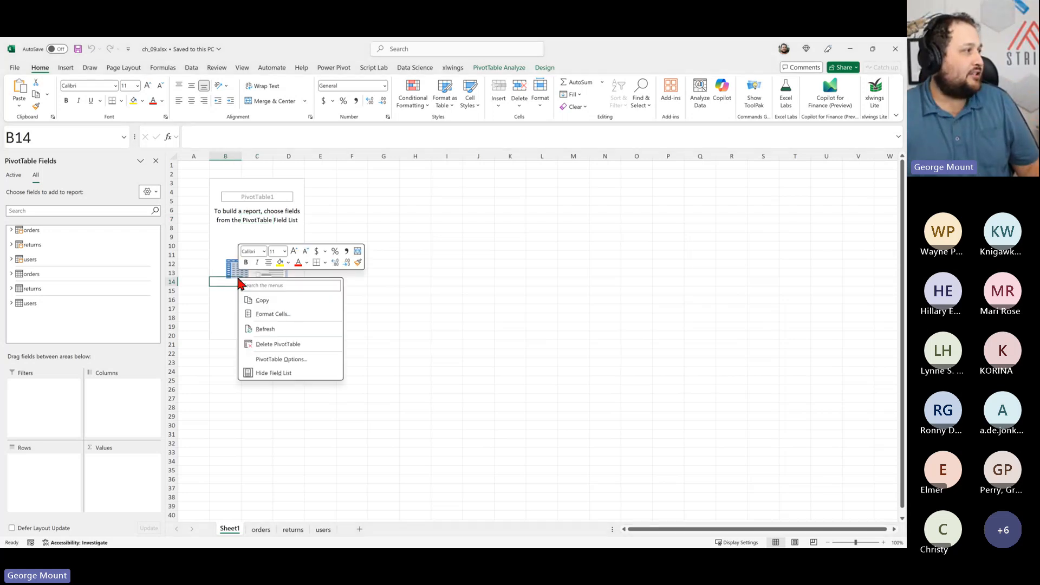
left_click(292, 374)
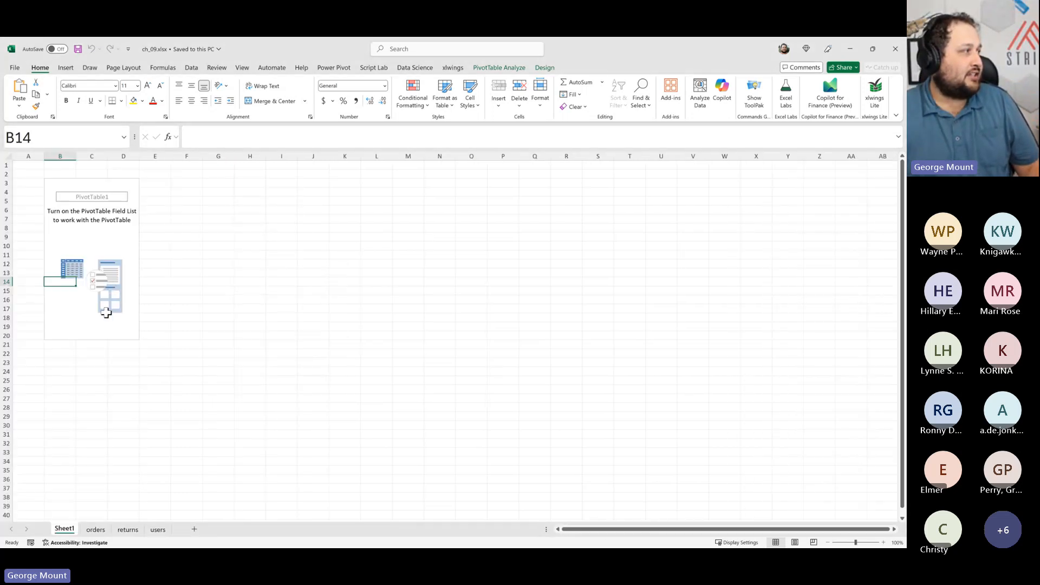
right_click(106, 312)
left_click(149, 409)
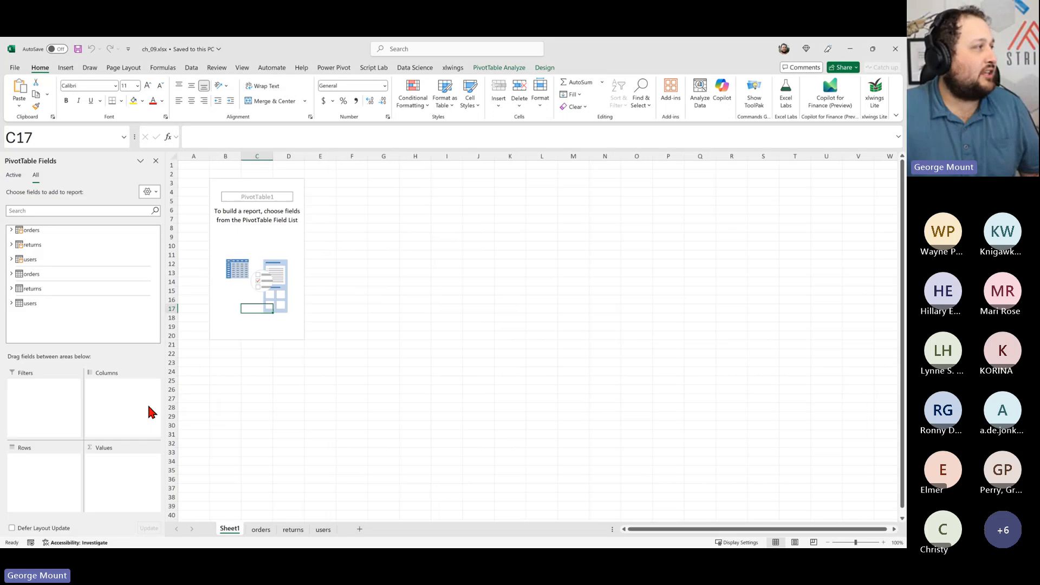
right_click(277, 265)
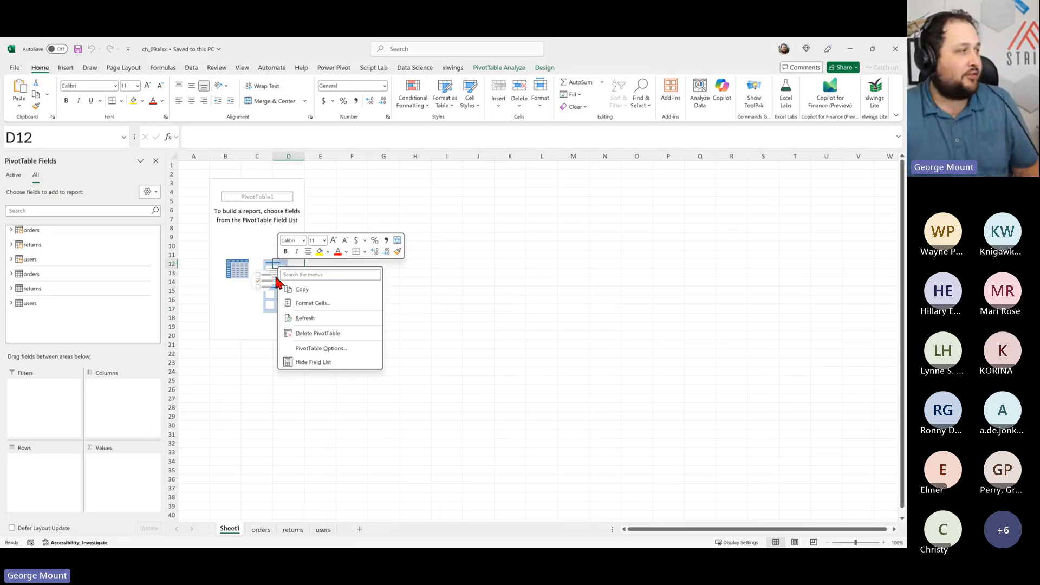
left_click(321, 362)
right_click(79, 244)
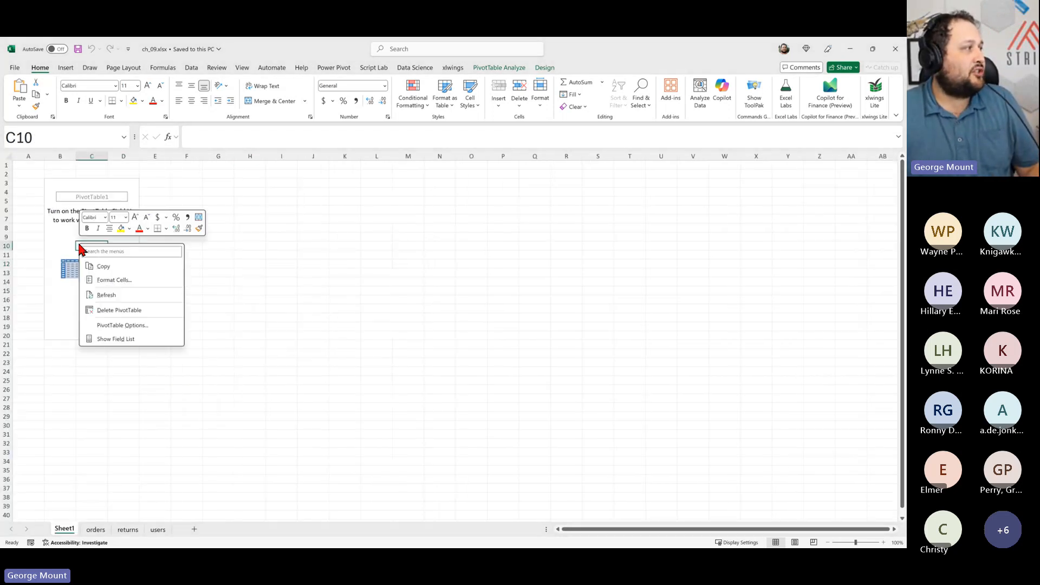
left_click(131, 339)
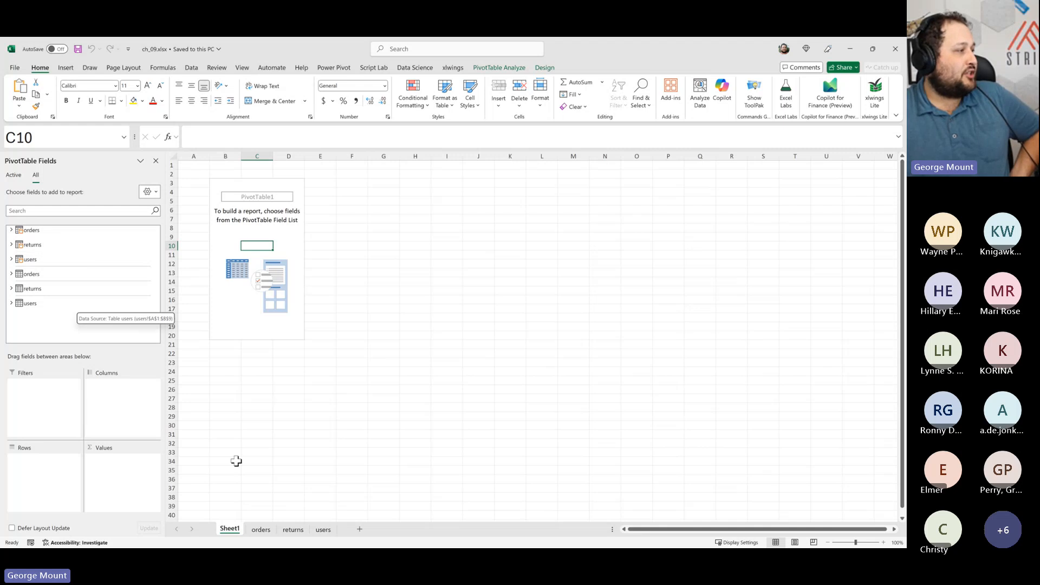
Step: Look through the orders, returns and users sheets, enlarging the view of the tables
left_click(261, 529)
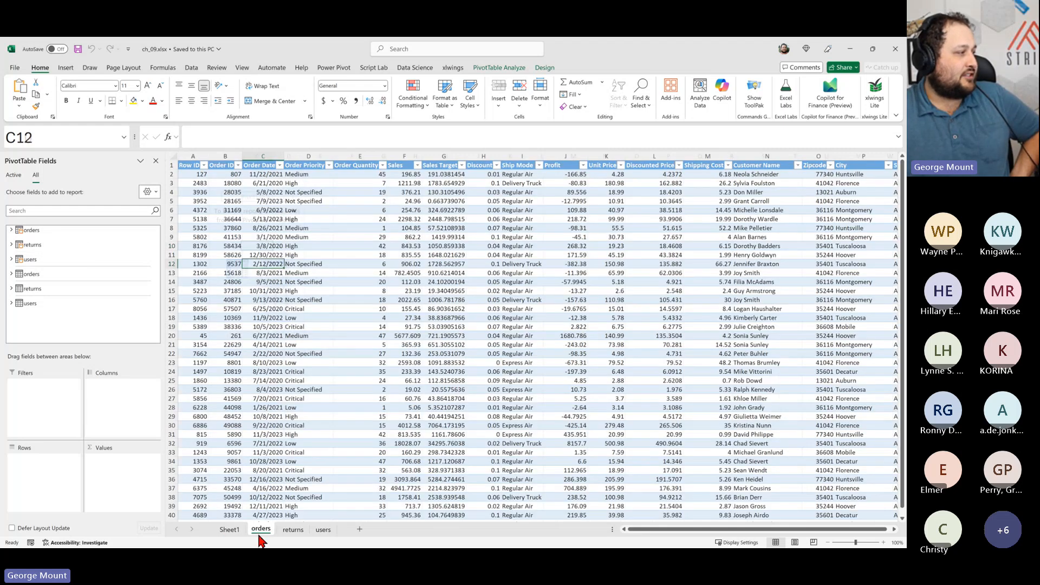
key("ctrl+Page_Down")
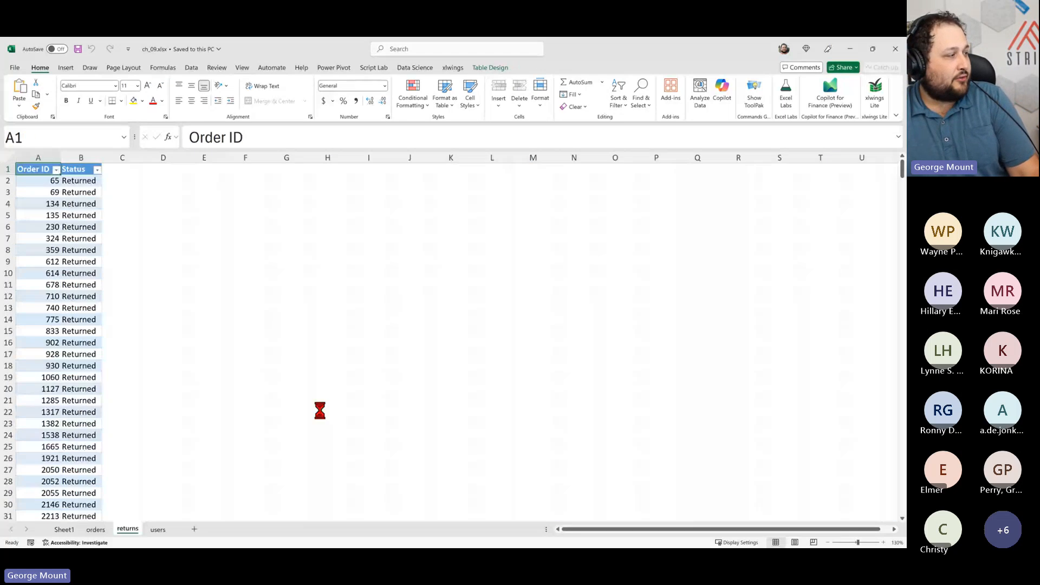
left_click(159, 529)
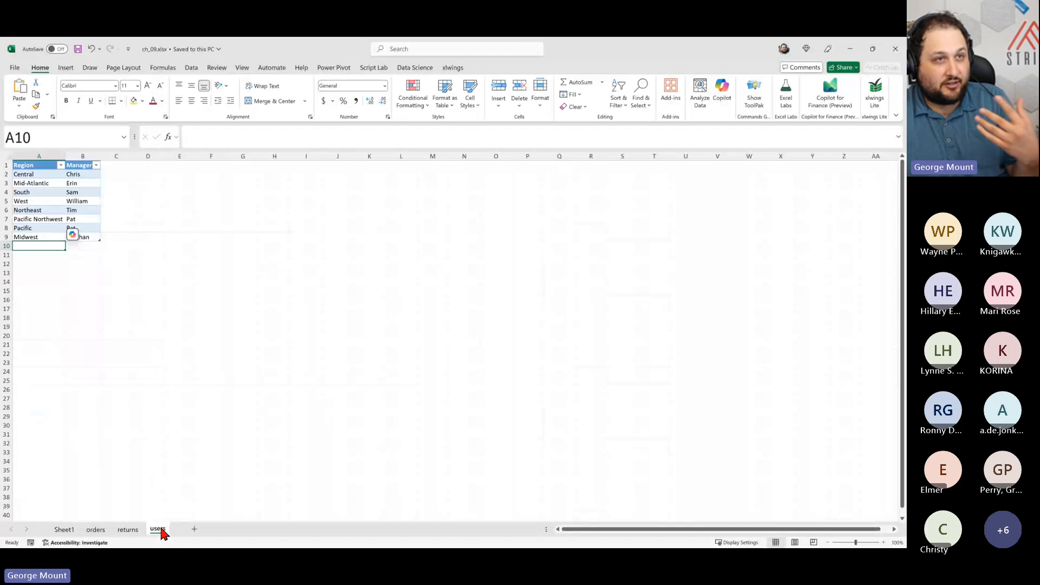
scroll(174, 383, "up", 6)
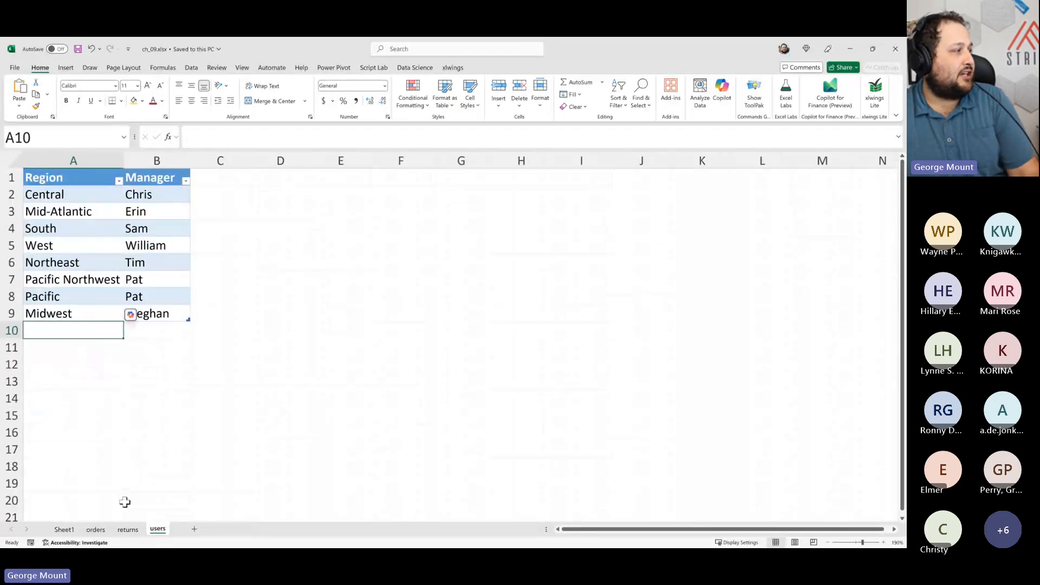
left_click(129, 530)
left_click(98, 532)
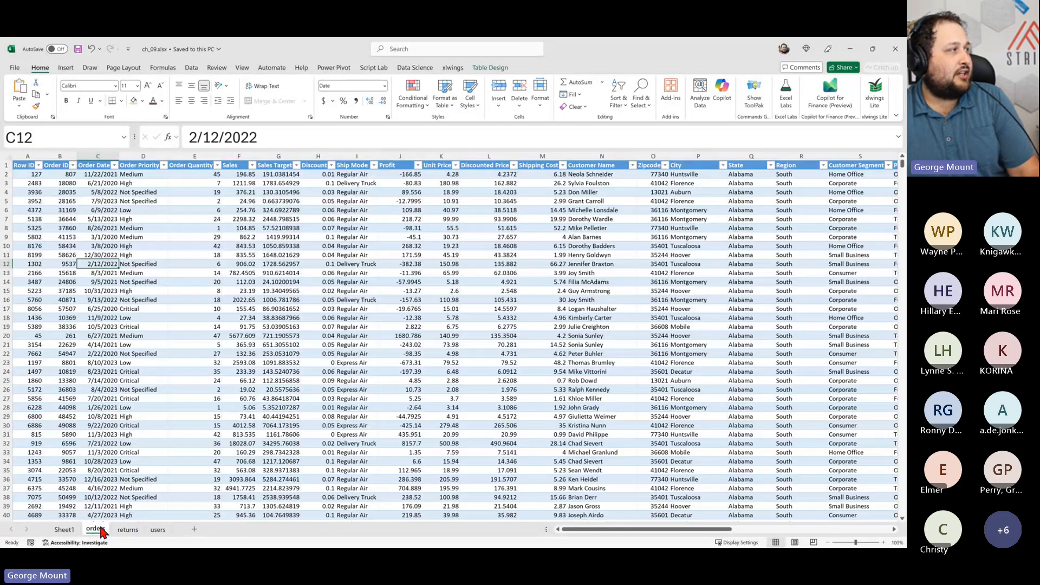
scroll(197, 319, "up", 5)
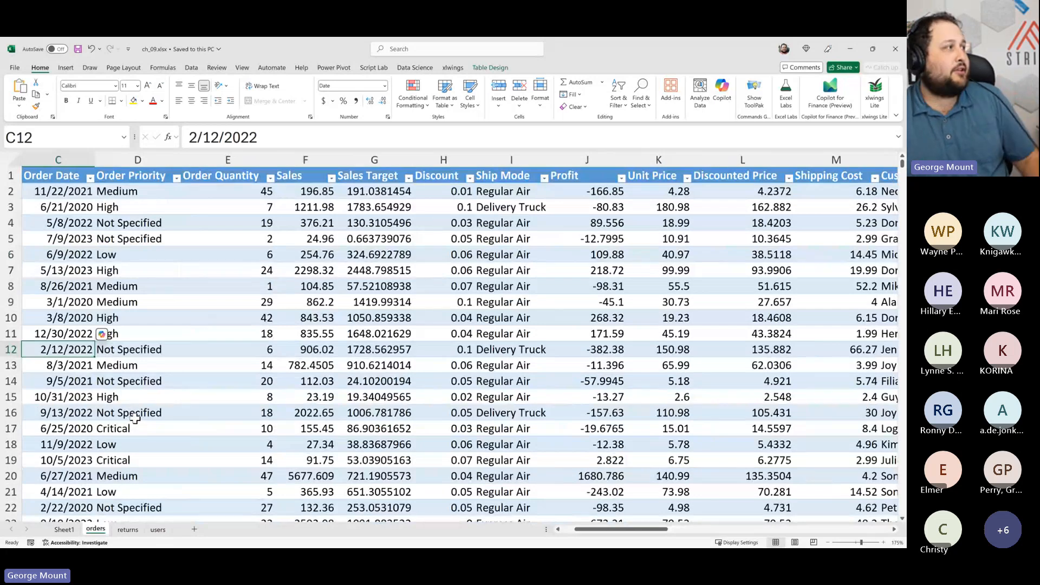
Step: Examine the orders table's columns, from the order IDs through profit and prices to customer state and region
left_click_drag(288, 269, 116, 282)
left_click(102, 209)
left_click_drag(99, 220, 108, 302)
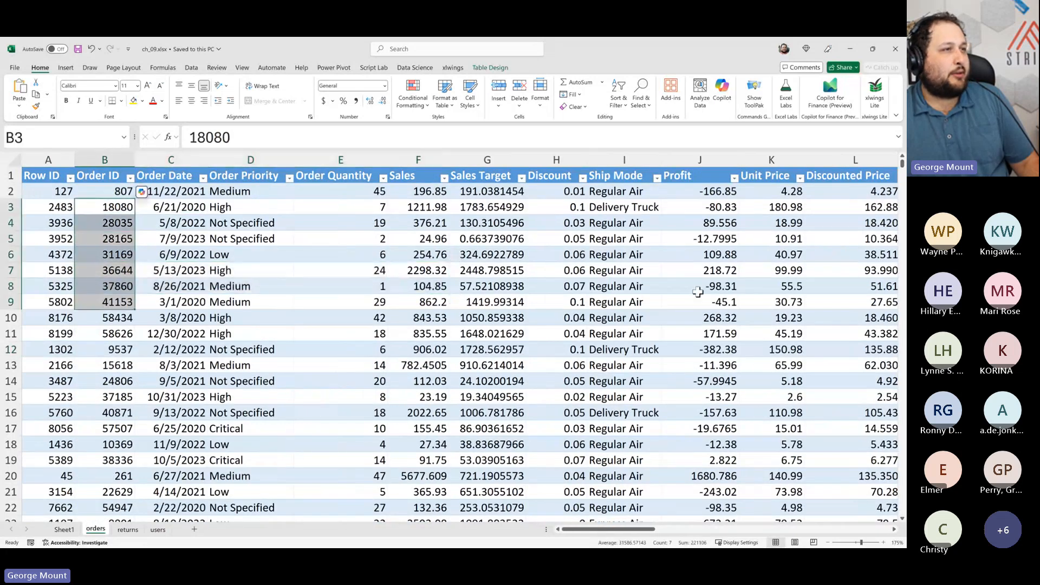
left_click_drag(699, 239, 833, 346)
left_click_drag(779, 206, 899, 270)
left_click_drag(688, 287, 892, 305)
left_click(677, 224)
left_click(536, 223)
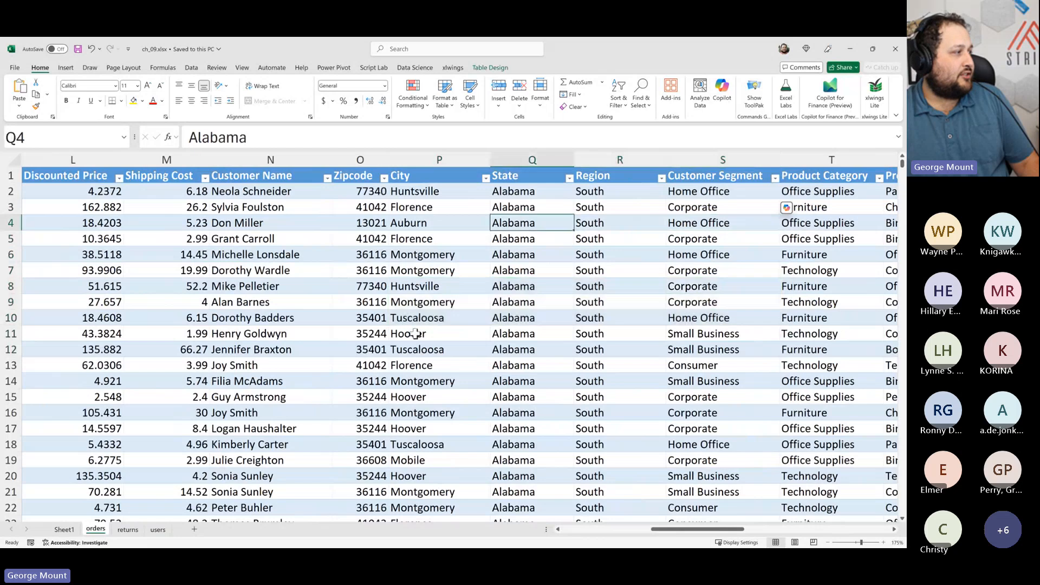
Step: Compare the returns and users sheets with the orders table, ending on its Customer Name column
left_click(128, 529)
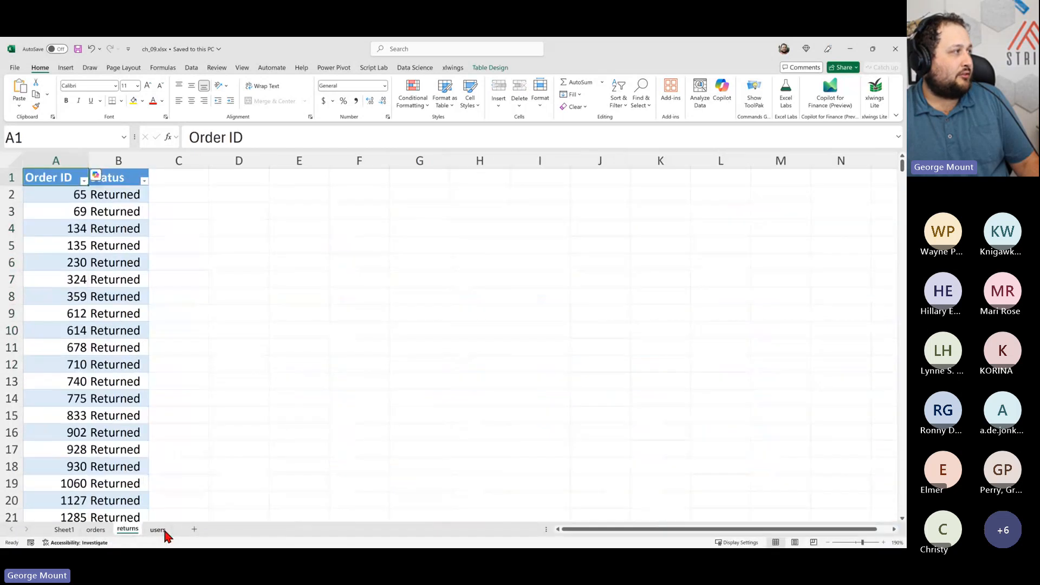
left_click(160, 529)
left_click(128, 529)
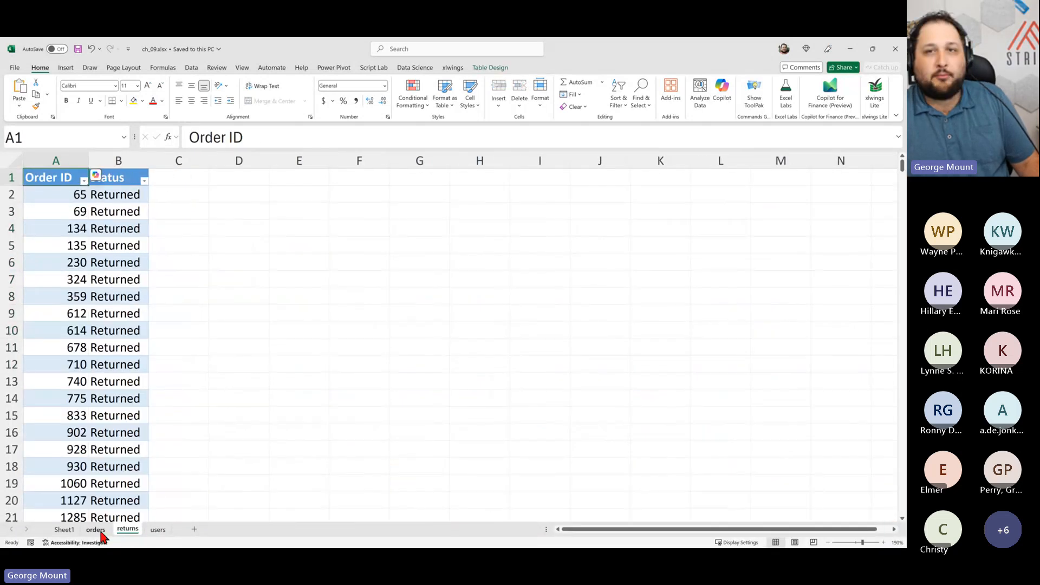
left_click(96, 529)
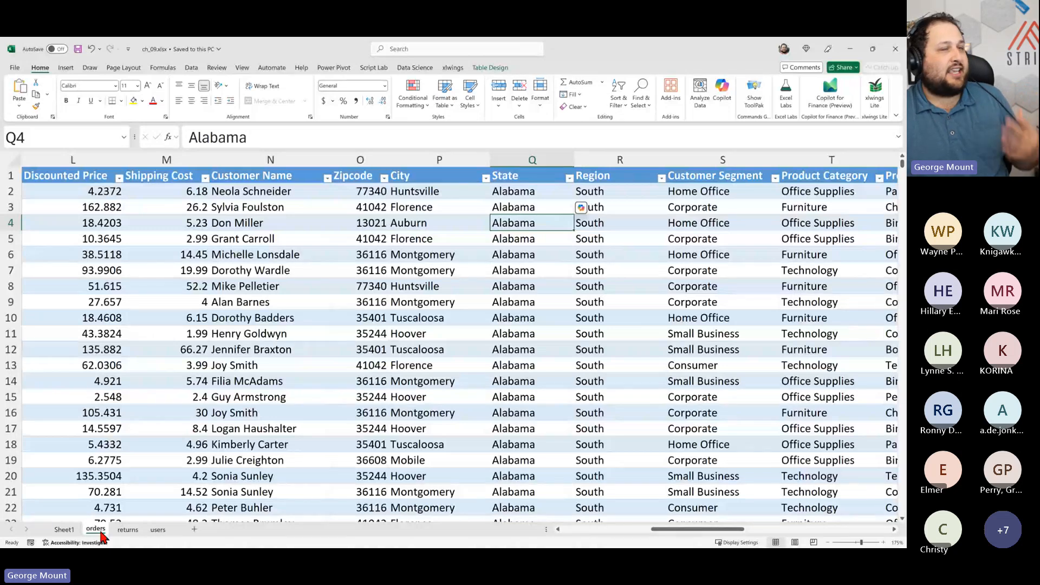
left_click(247, 301)
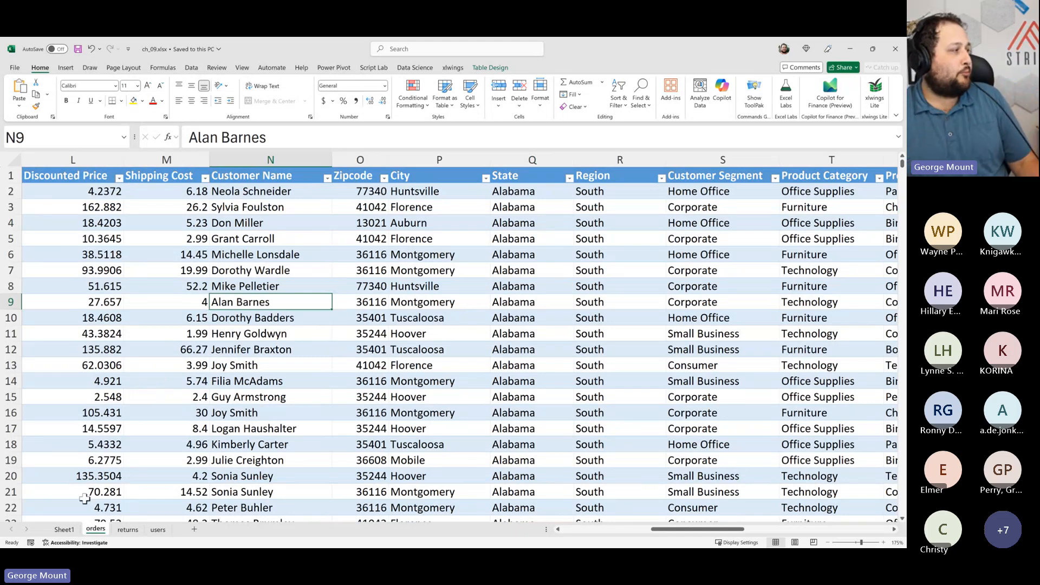
Step: Check the tables offered in the PivotTable field list on Sheet1 against the orders, returns and users sheets
left_click(64, 530)
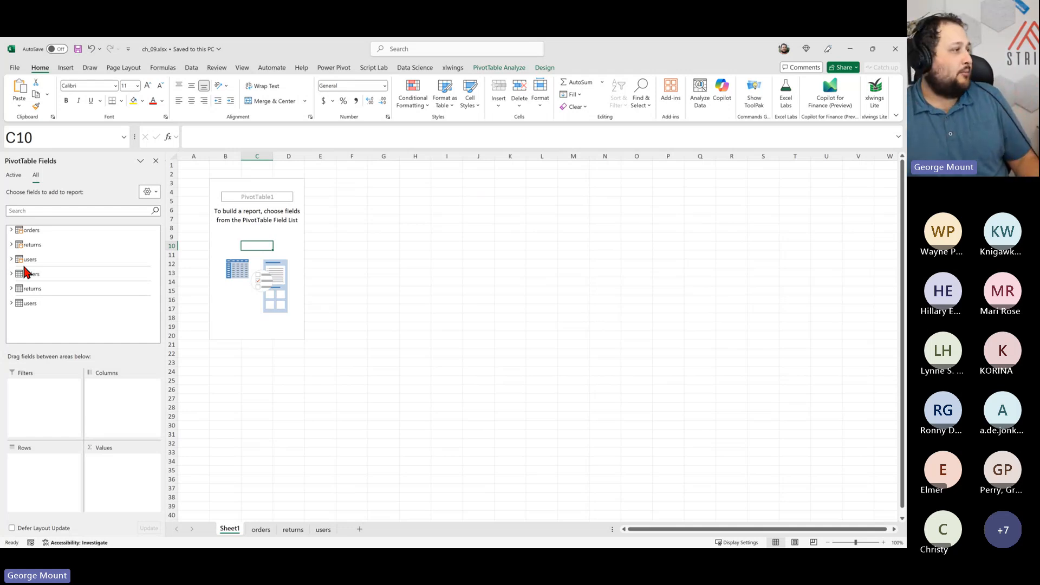
left_click(253, 532)
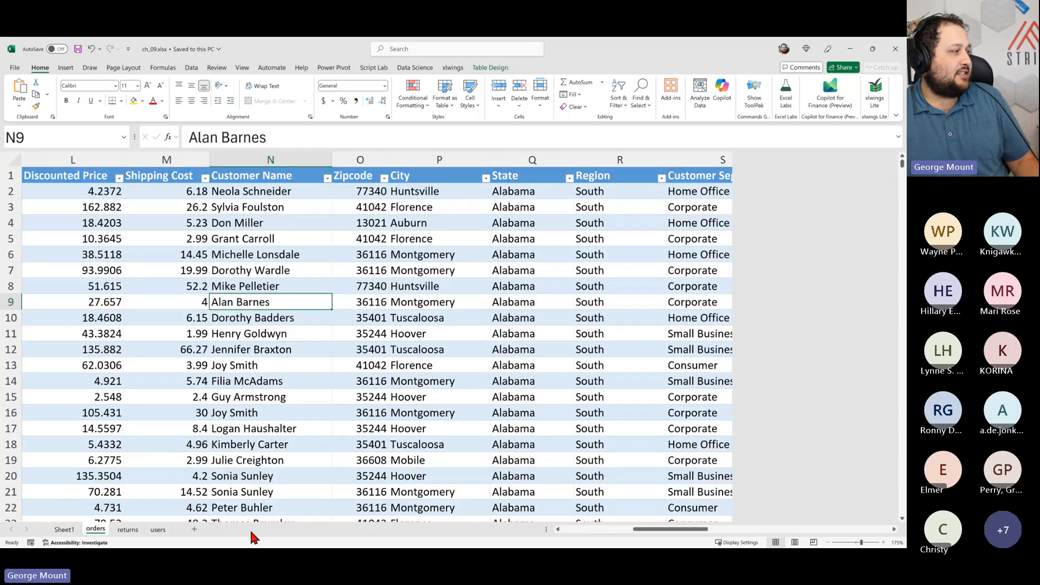
left_click(128, 531)
left_click(158, 531)
left_click(95, 531)
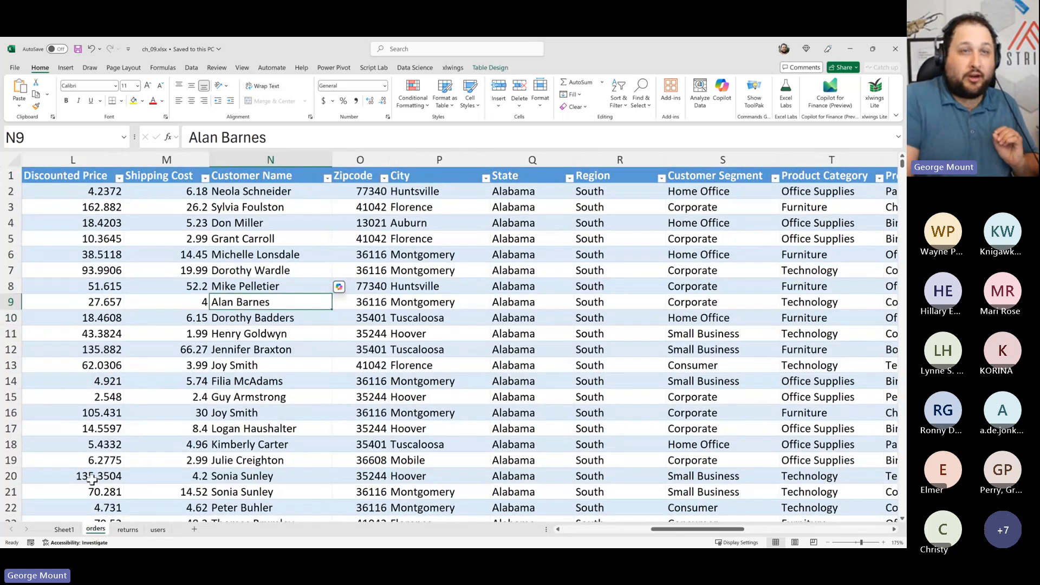
Step: Switch to Notepad, close the one-word note and the downloads-link note, and start a numbered list in enlarged text
key("alt+Tab")
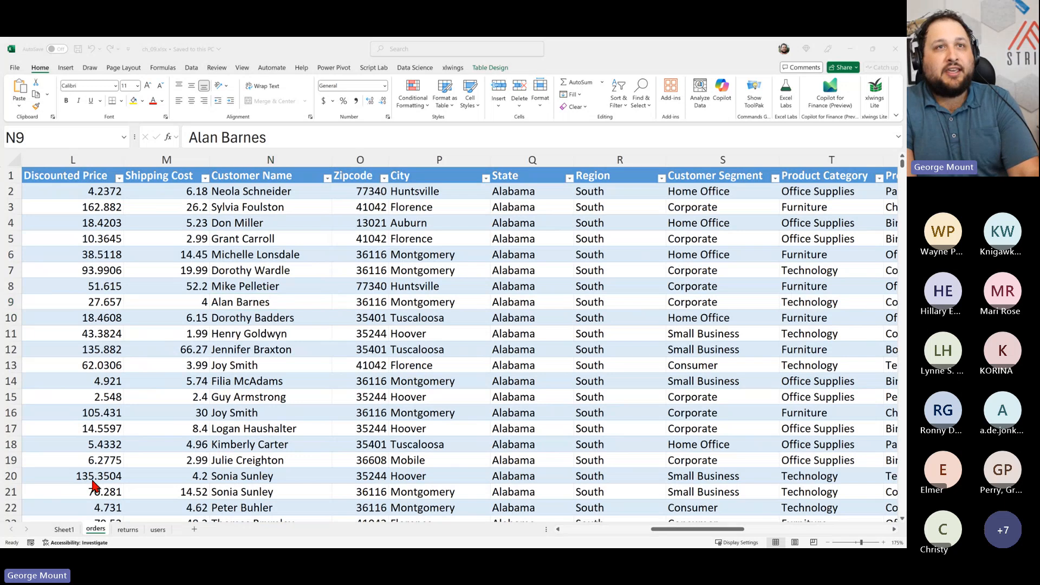
key("Return")
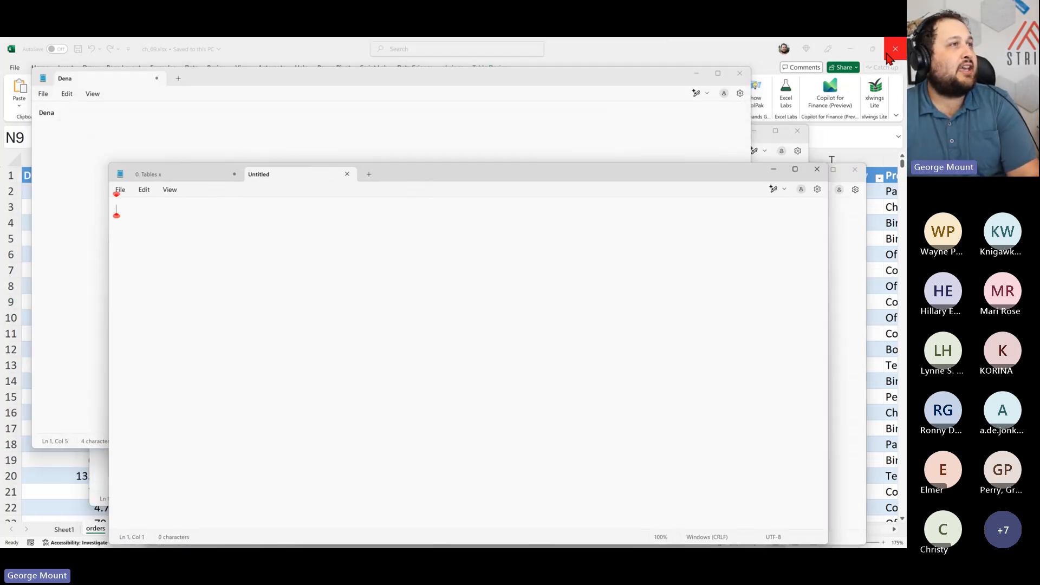
left_click(738, 74)
left_click(407, 282)
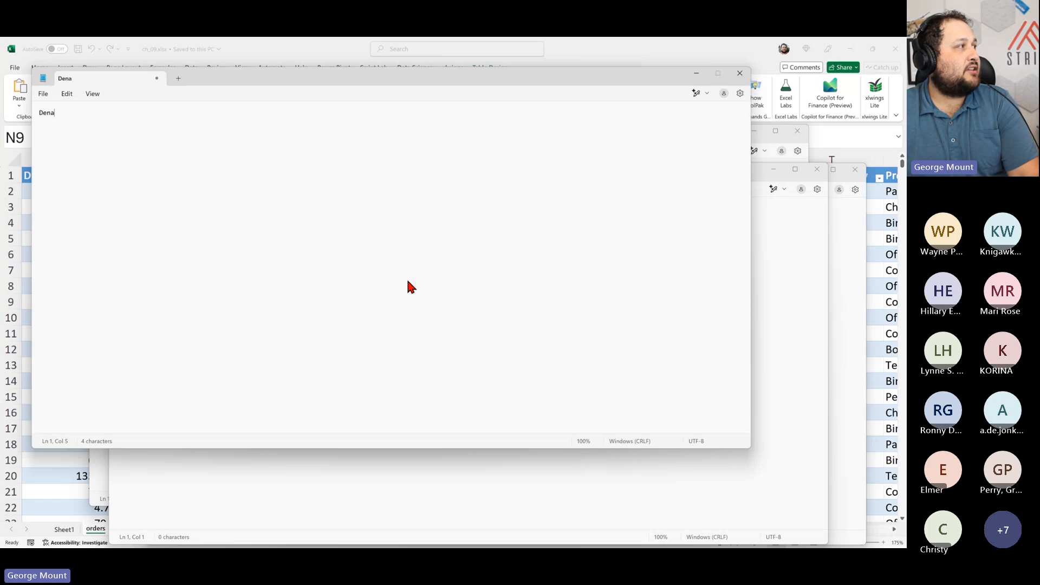
type("1")
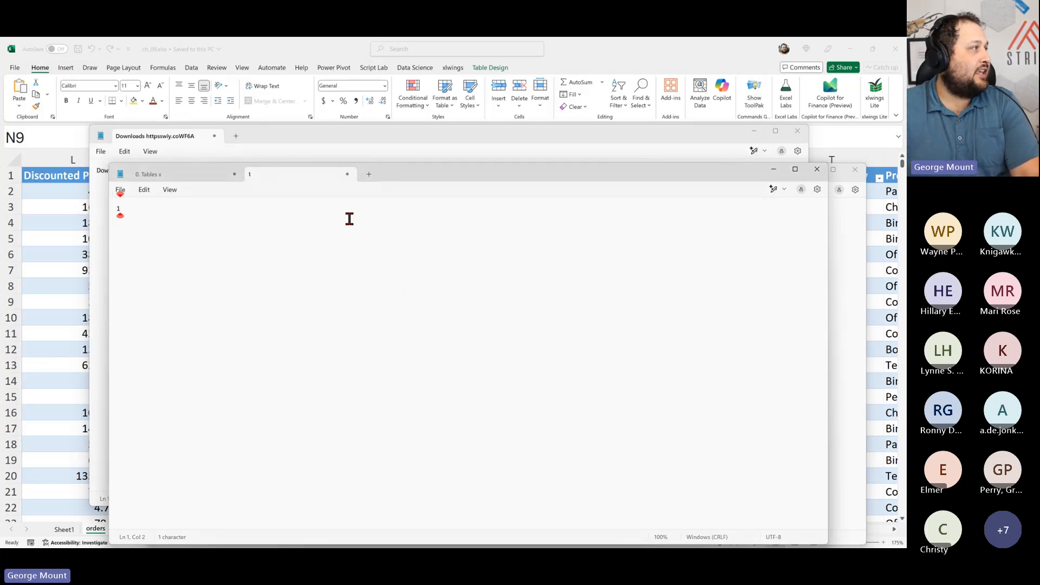
scroll(329, 269, "up", 7)
scroll(329, 269, "up", 20)
left_click(797, 130)
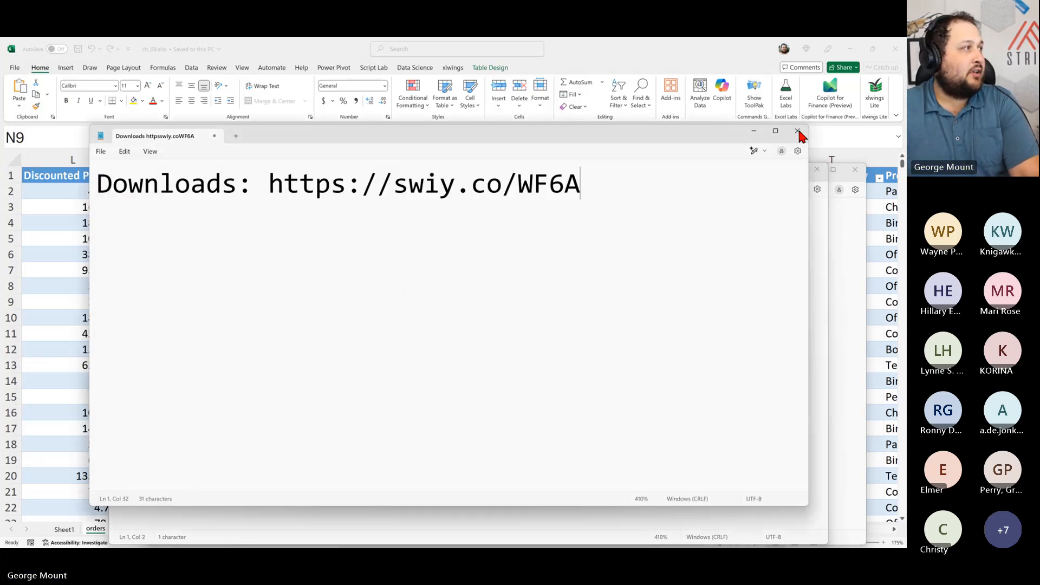
left_click(434, 341)
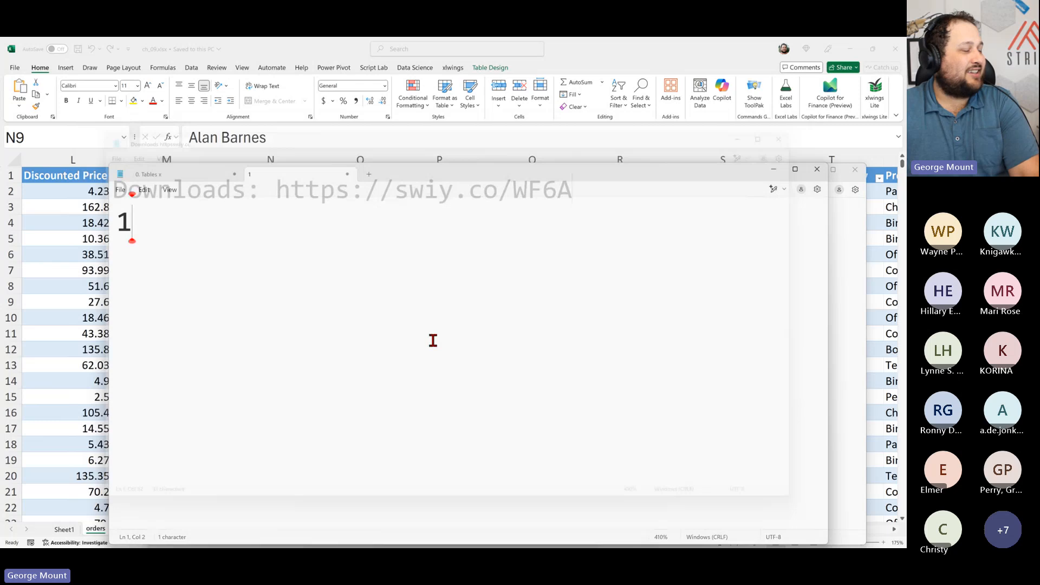
Step: Write the workflow as "1. Read data in from Power Query", "2. Model via Power Pivot" and "3. Load via Power PivotTable"
type(". Read ")
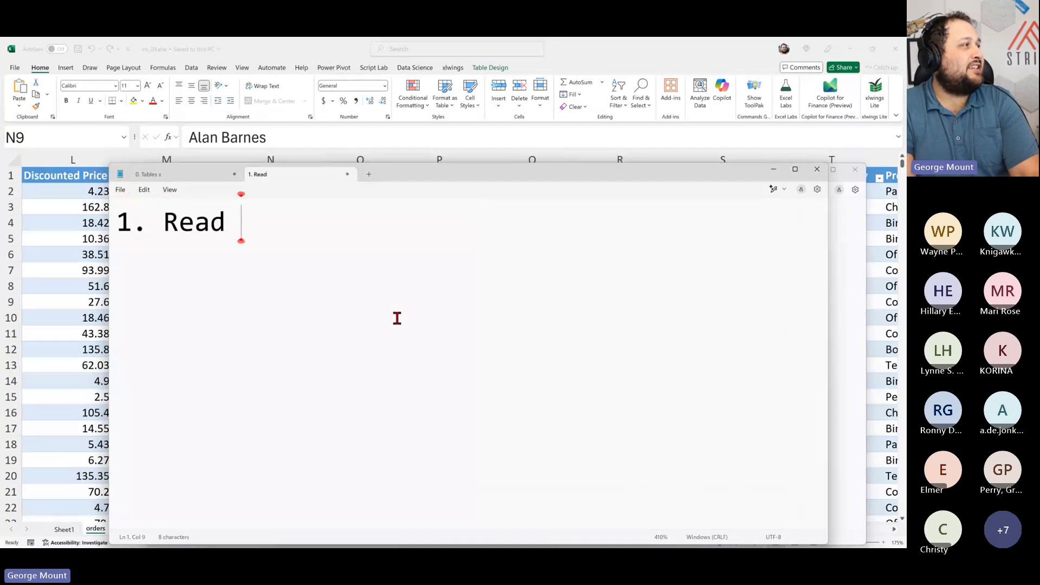
type("data in from Power Query")
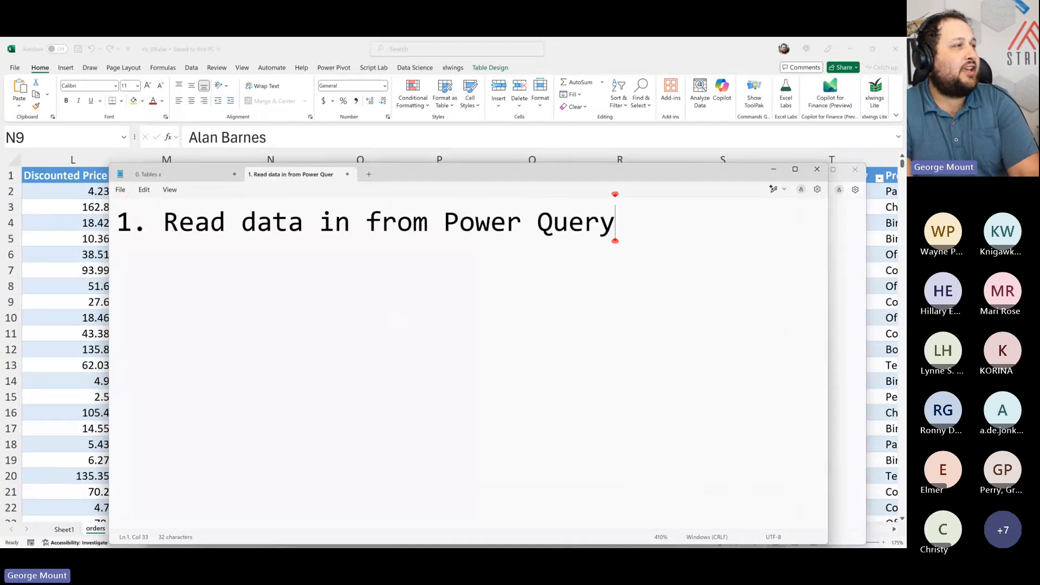
key("Return")
type("2. Model")
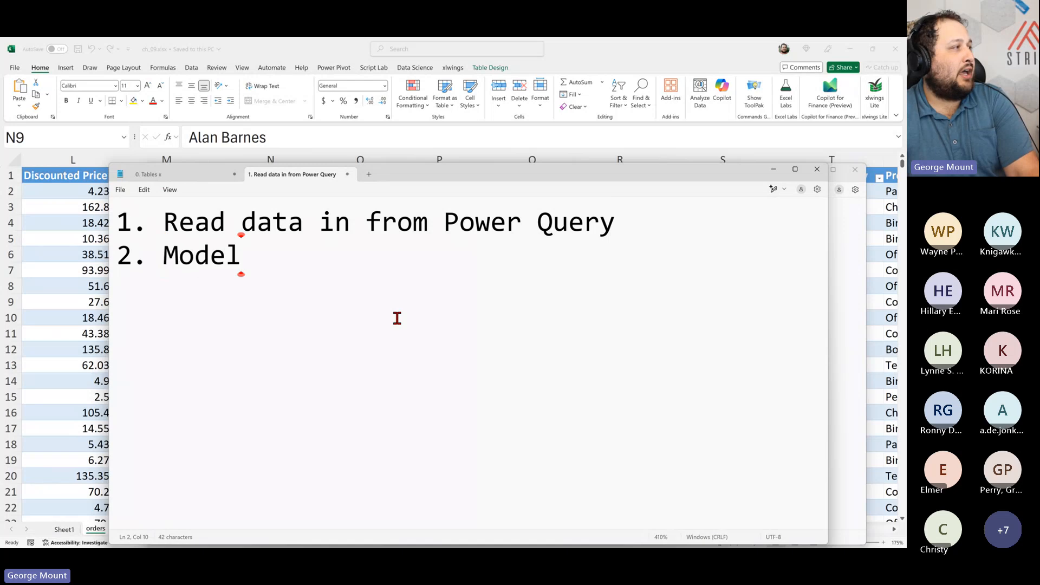
type(" via Power Piv")
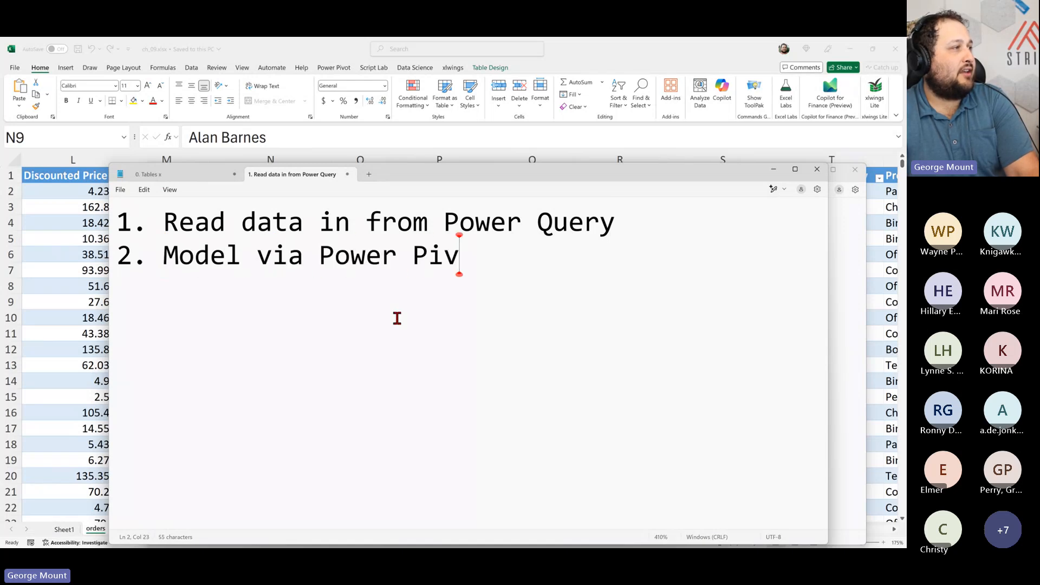
type("ot")
key("Return")
type("3. Load ")
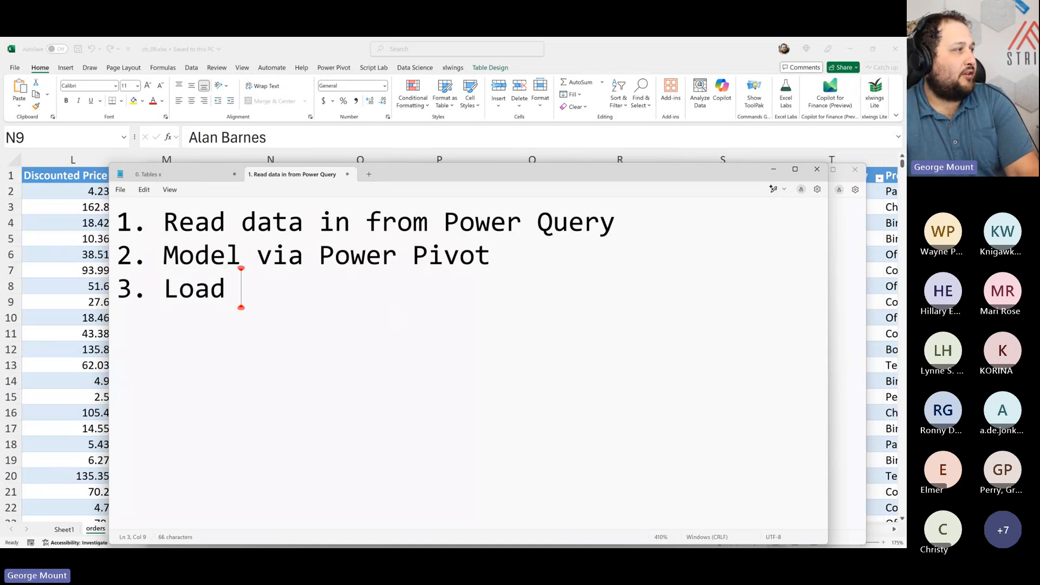
type("via Power Pi")
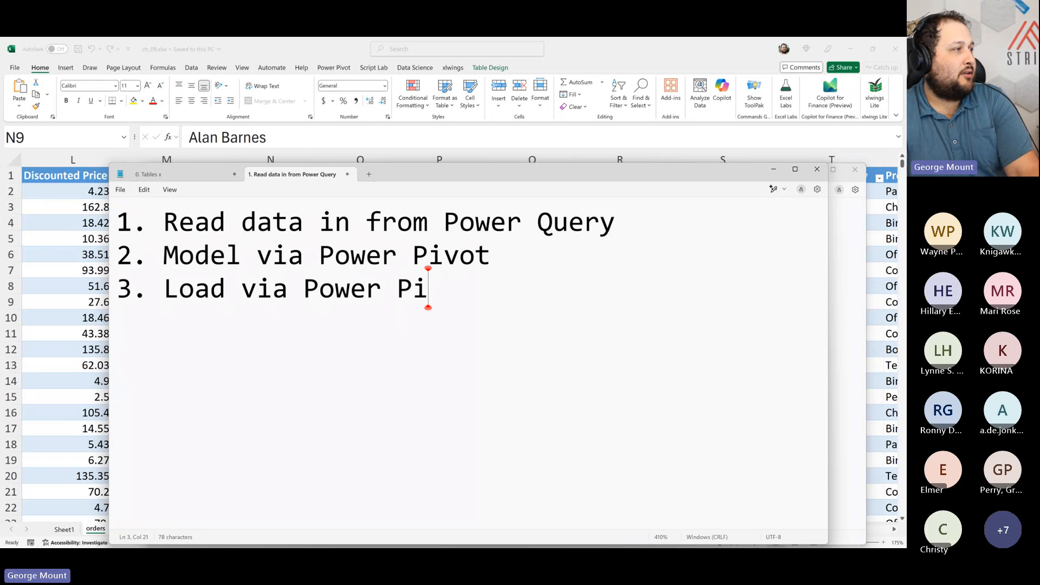
type("votTable")
scroll(397, 318, "up", 2)
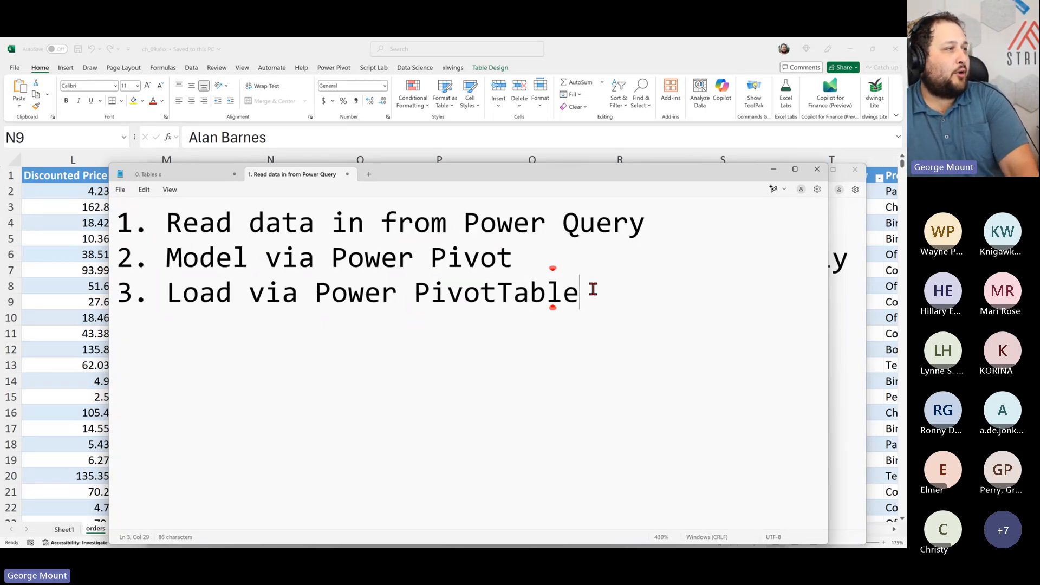
Step: Highlight the PivotTable line of the note, followed by the Power Query and Power Pivot lines together
left_click_drag(593, 290, 102, 303)
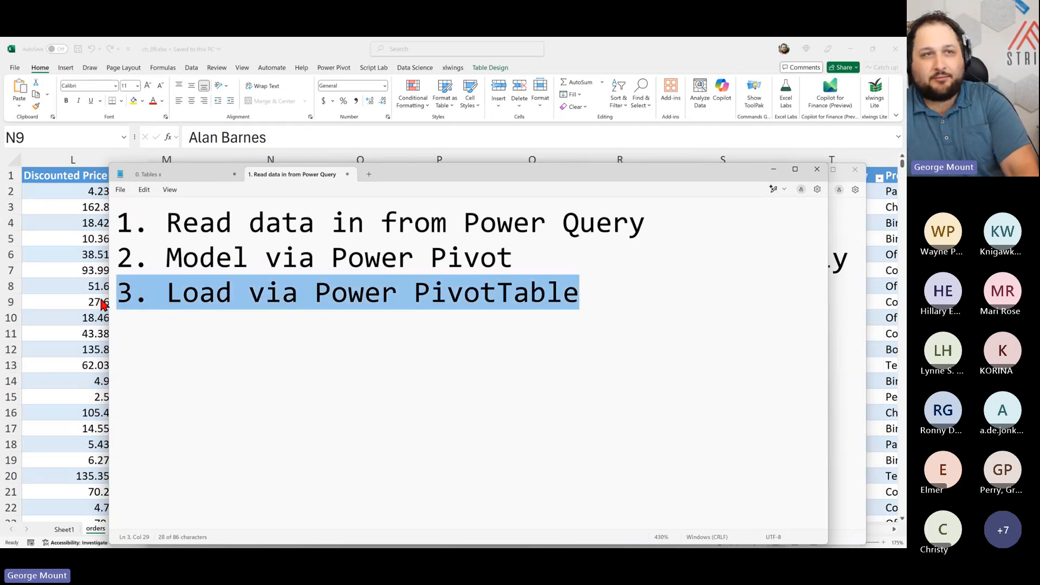
left_click(233, 302)
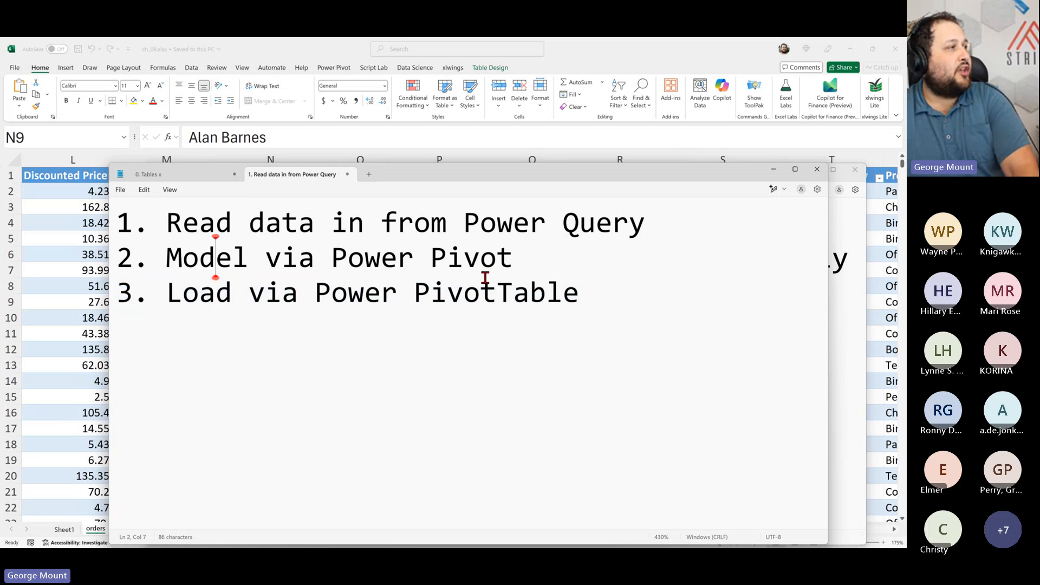
left_click_drag(552, 270, 102, 235)
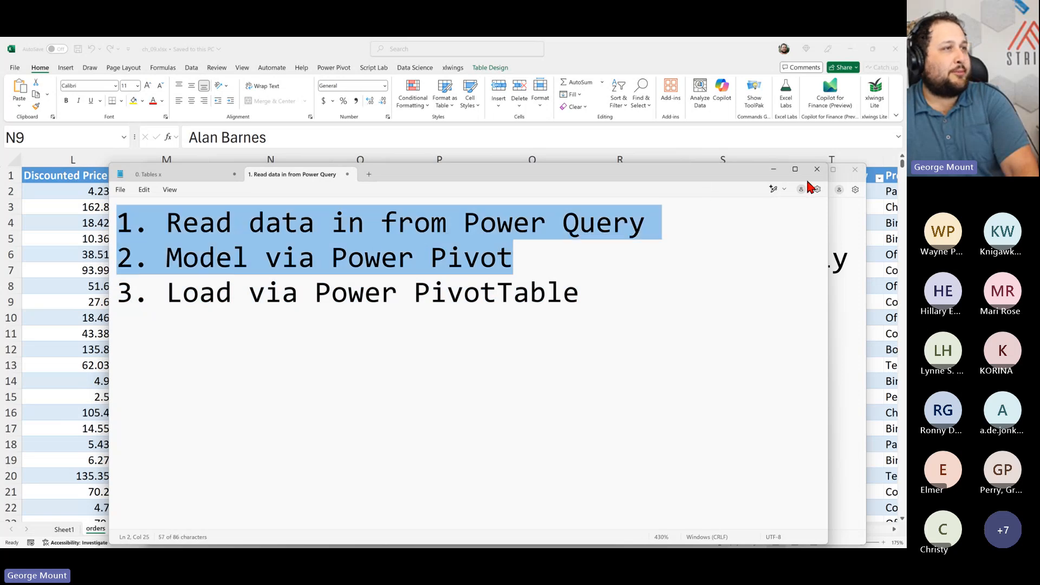
Step: Close the "1. Formulas and functions" note without saving, and close the workflow note to return to the Excel workbook
left_click(854, 171)
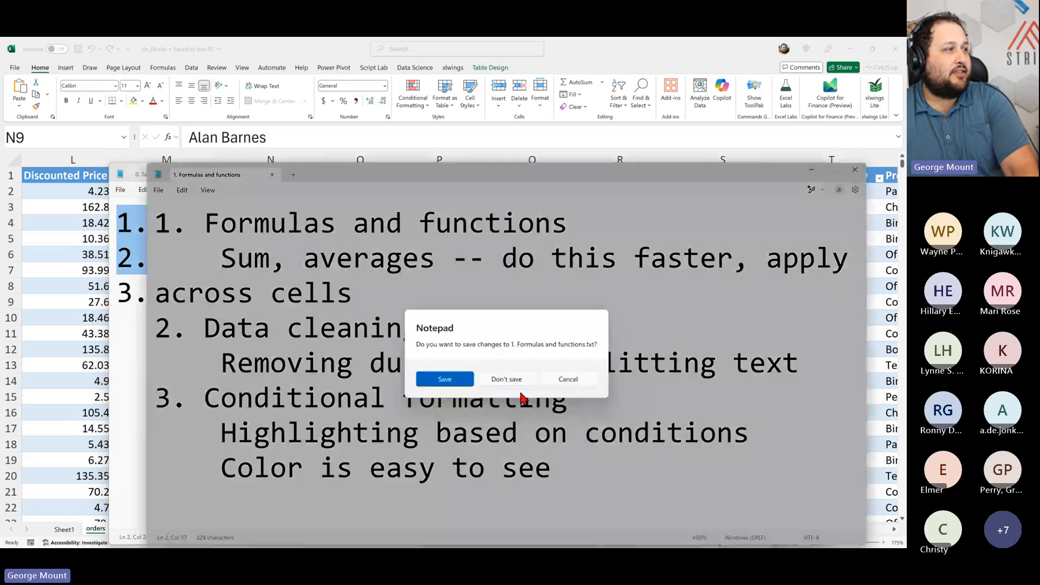
left_click(510, 378)
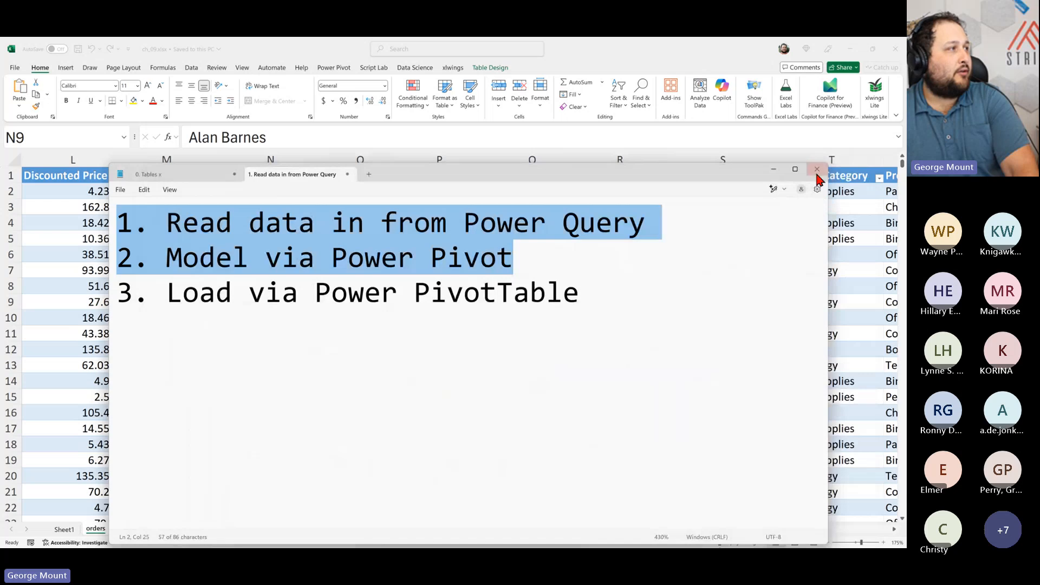
left_click(816, 172)
Step: Display the workbook's queries and connections and look over the orders, returns and users queries
left_click(175, 68)
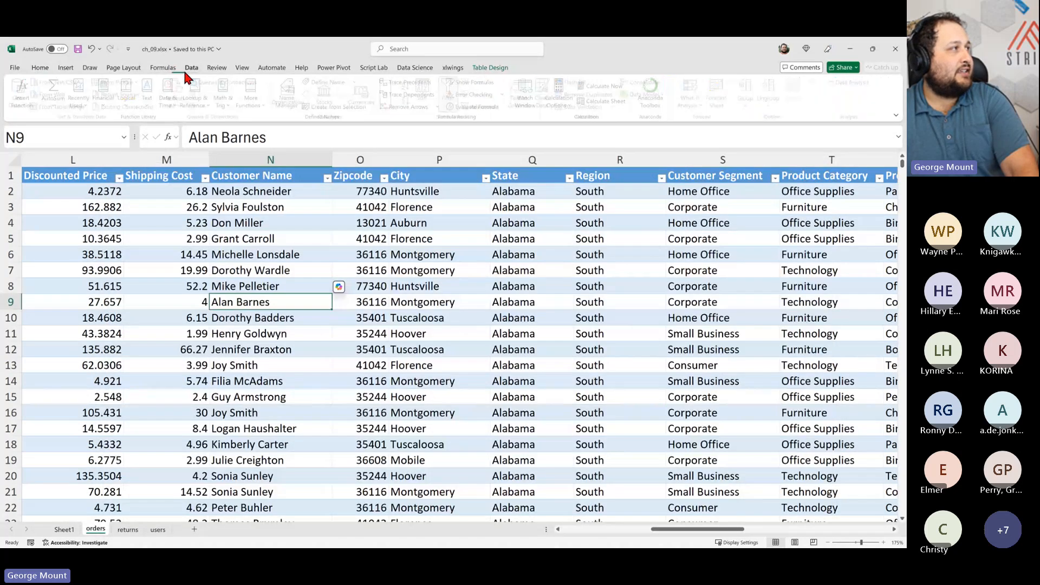
left_click(185, 73)
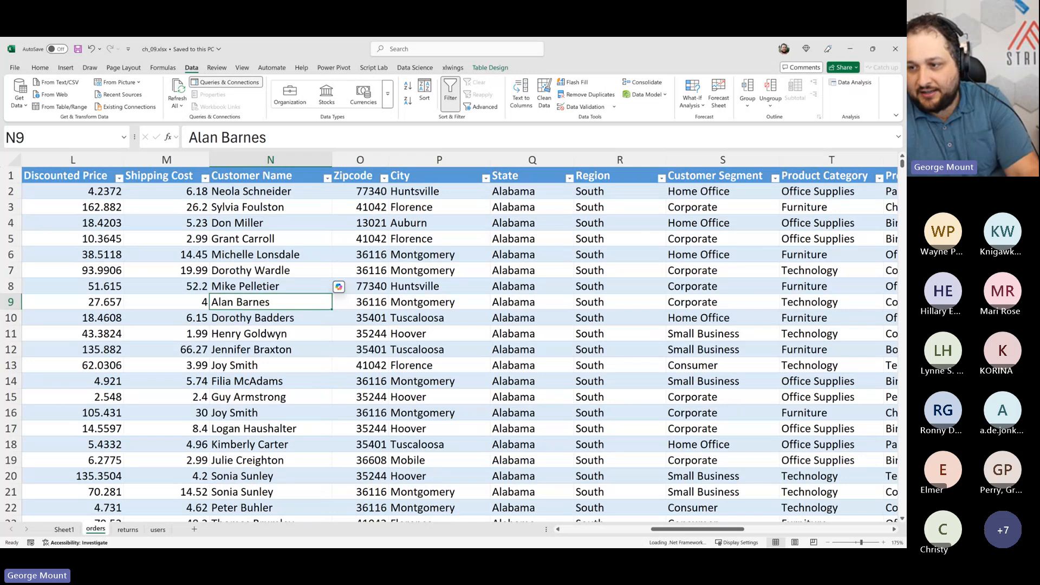
left_click(226, 81)
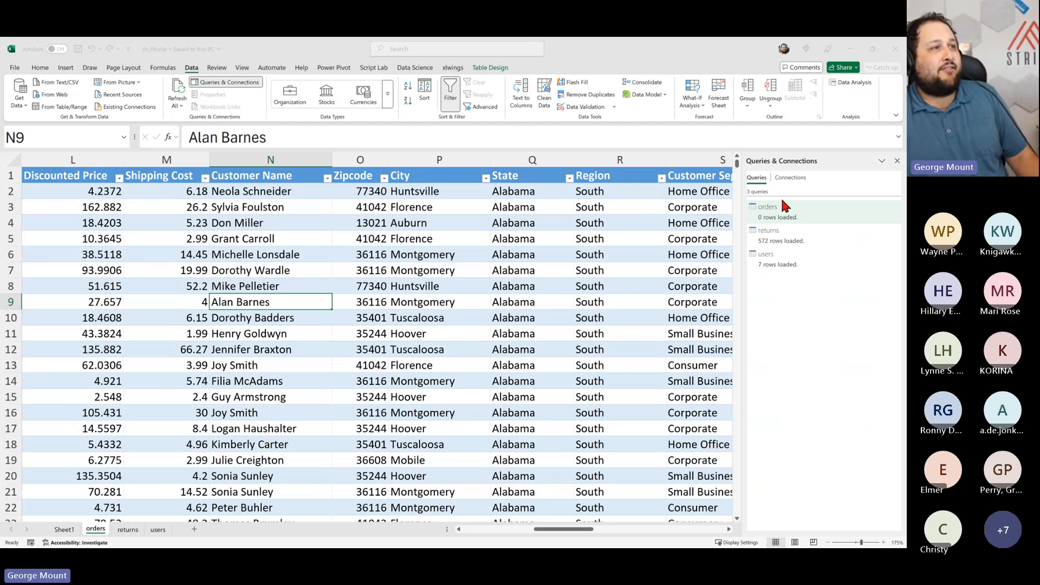
left_click(807, 261)
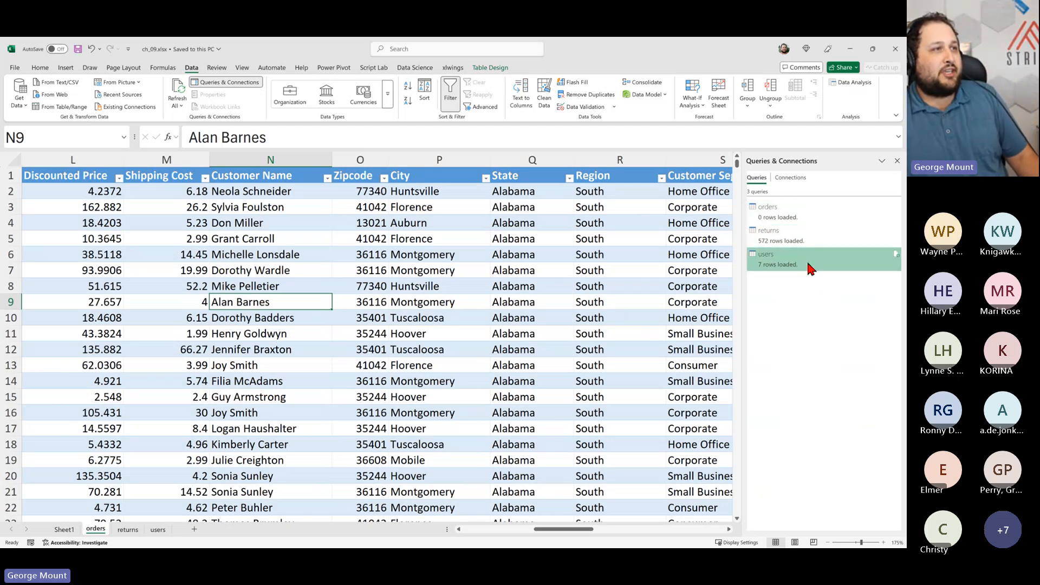
left_click(801, 233)
left_click(806, 214)
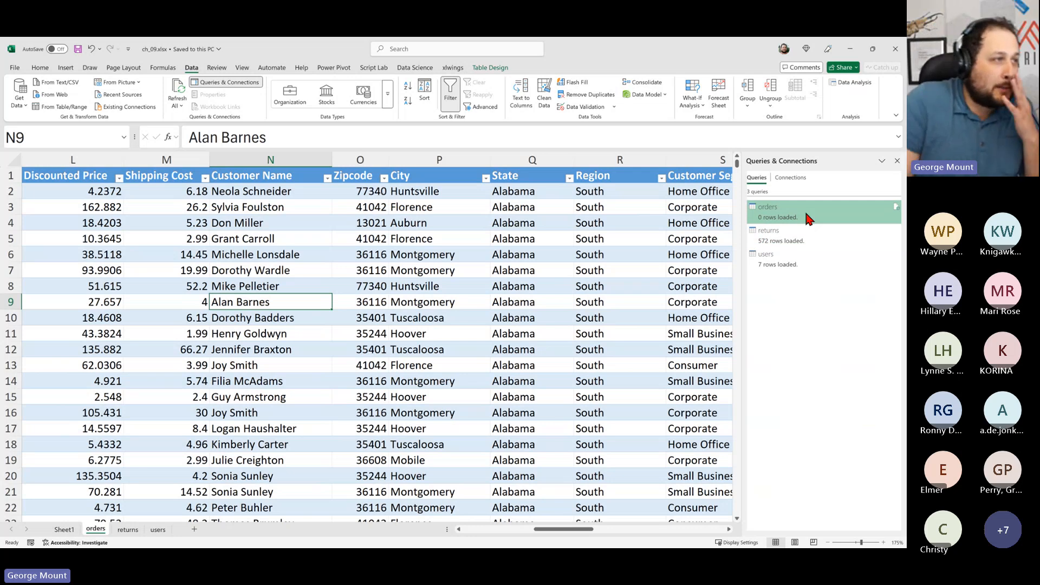
left_click(801, 234)
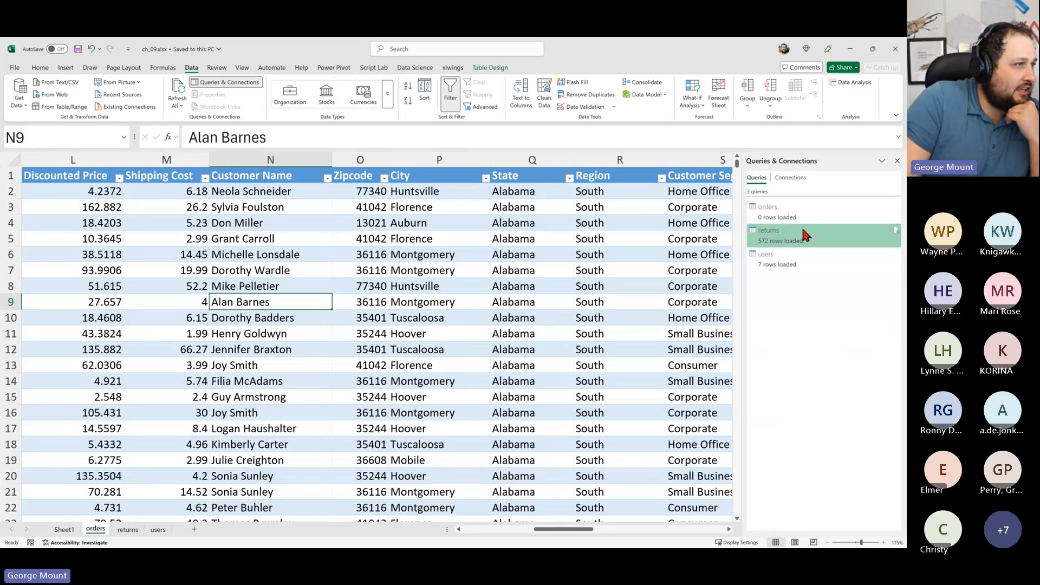
left_click(801, 213)
Step: Open the orders query in the Power Query Editor and review the orders, returns and users previews
right_click(800, 213)
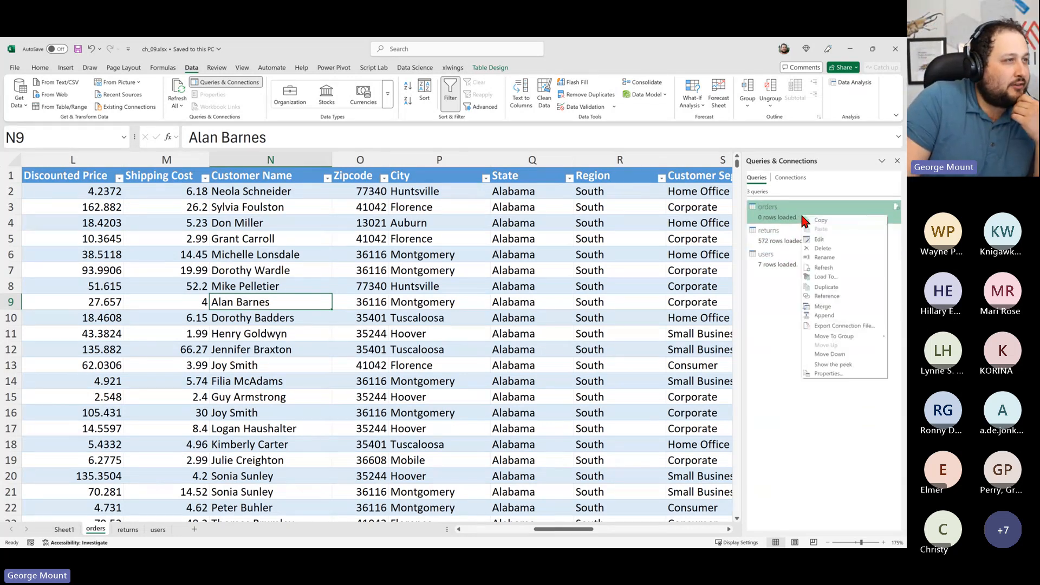
left_click(827, 242)
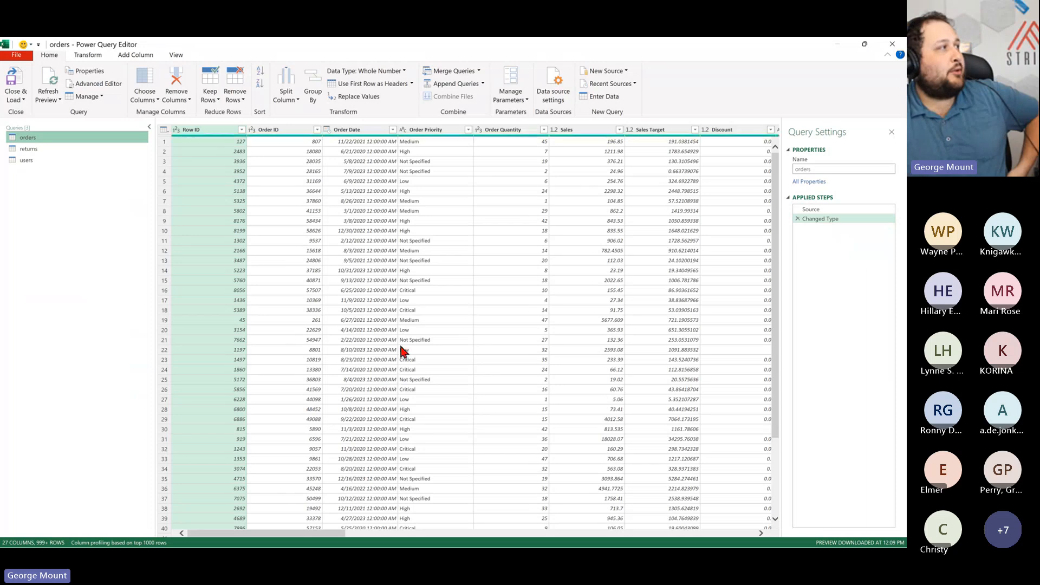
left_click_drag(328, 534, 281, 522)
left_click(81, 150)
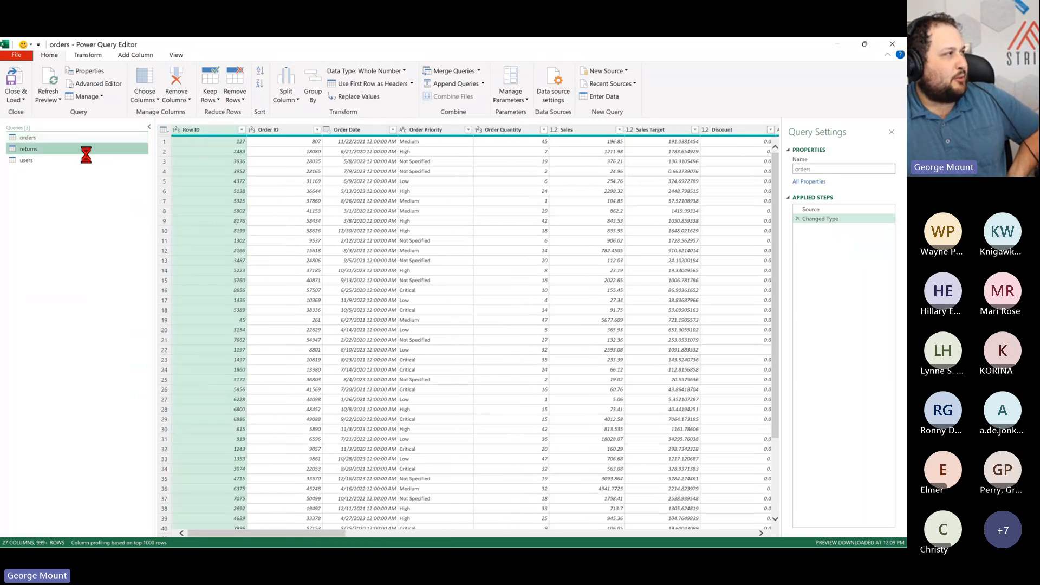
left_click(78, 161)
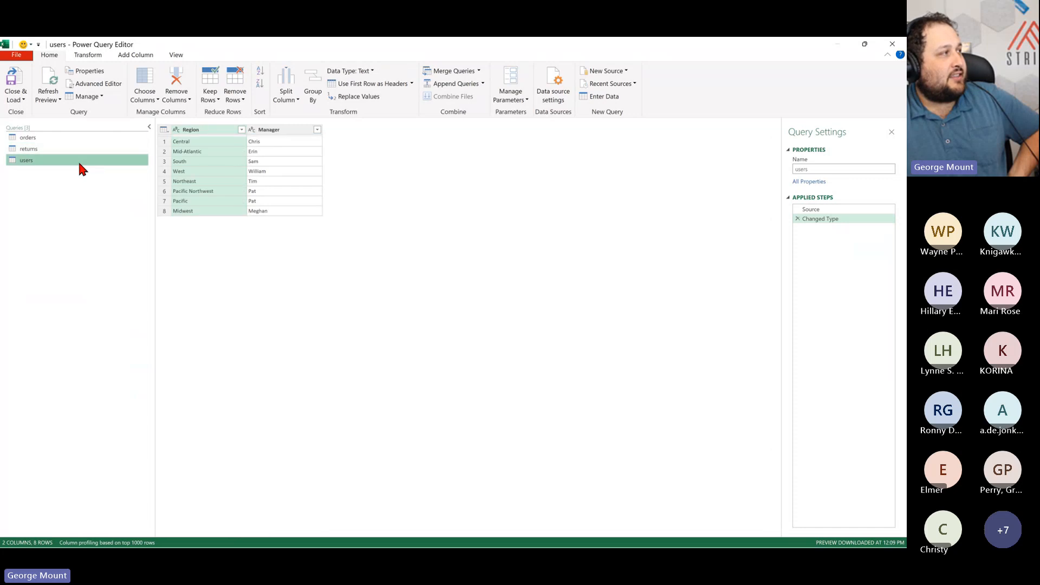
left_click(54, 136)
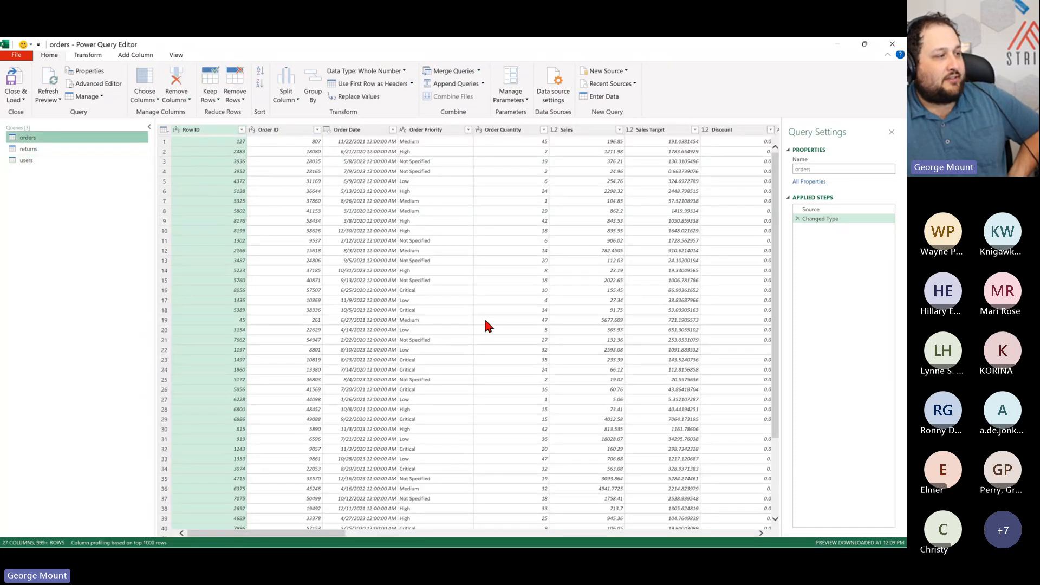
mouse_move(273, 535)
left_mouse_down()
mouse_move(704, 536)
mouse_move(260, 539)
left_mouse_up()
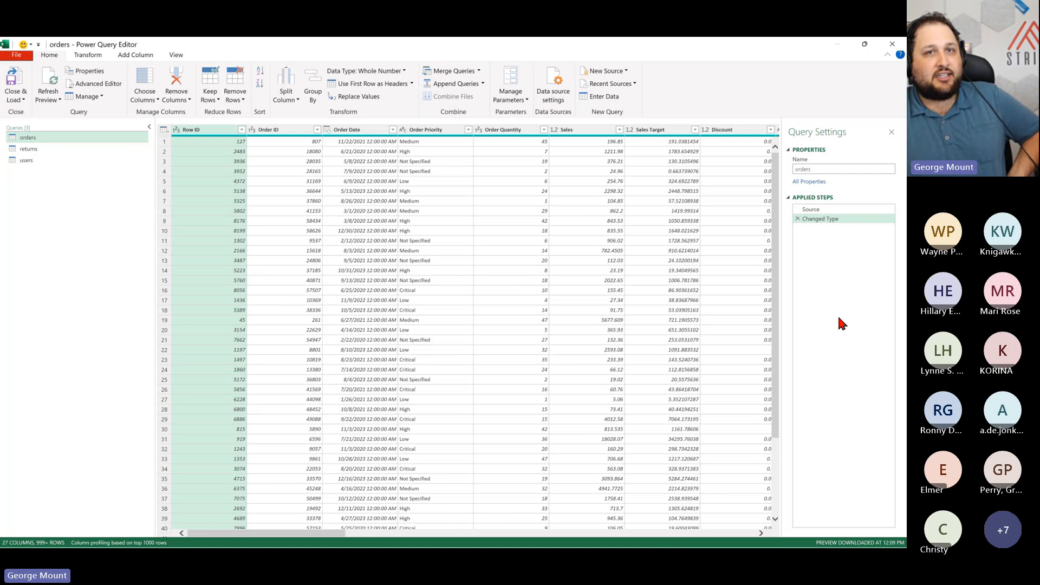
left_click(72, 158)
left_click(72, 149)
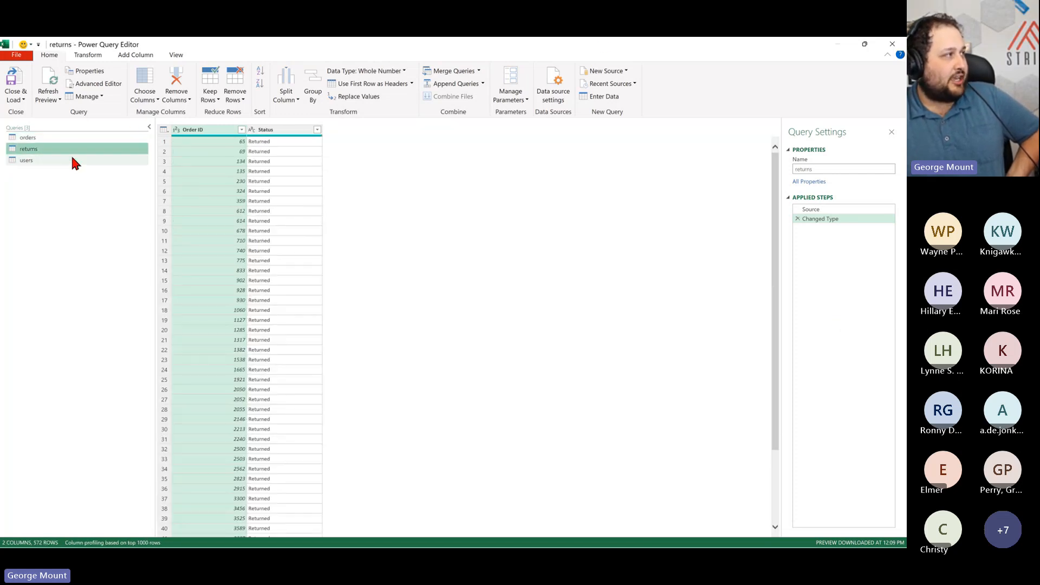
left_click(75, 160)
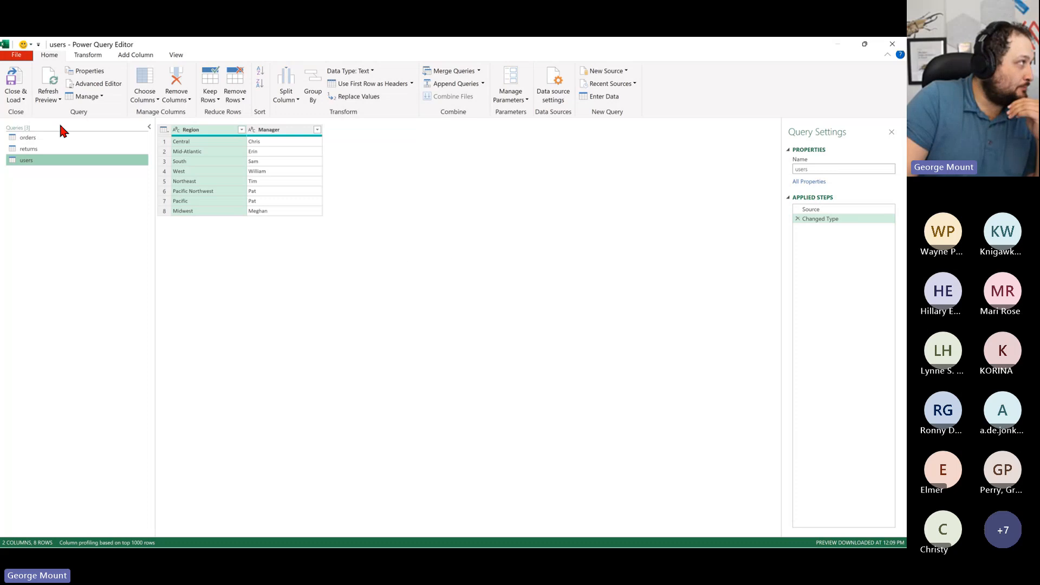
Step: Close the Power Query Editor with Close & Load and return to the query list beside the orders sheet
left_click(16, 100)
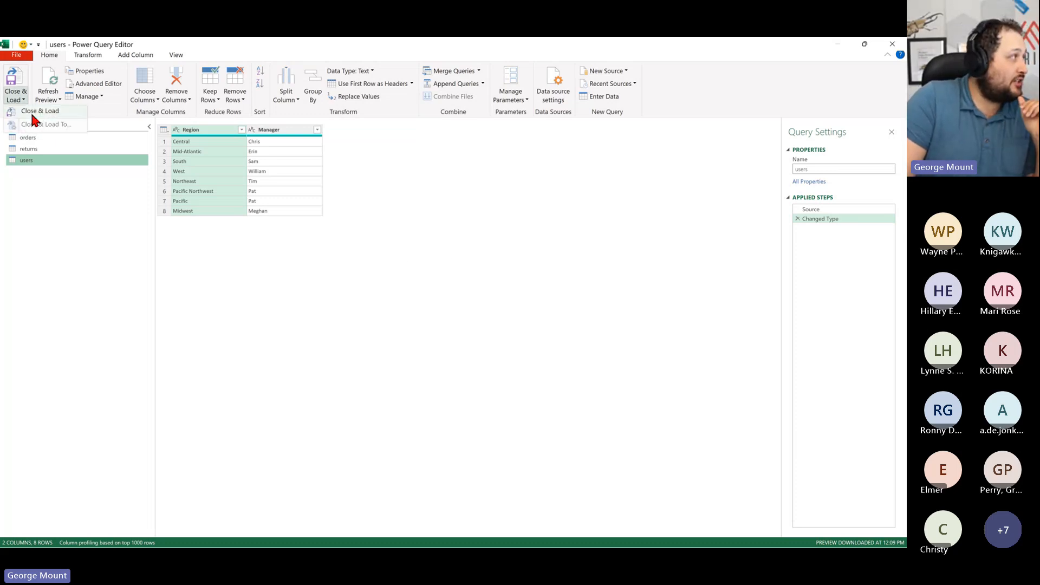
left_click(60, 111)
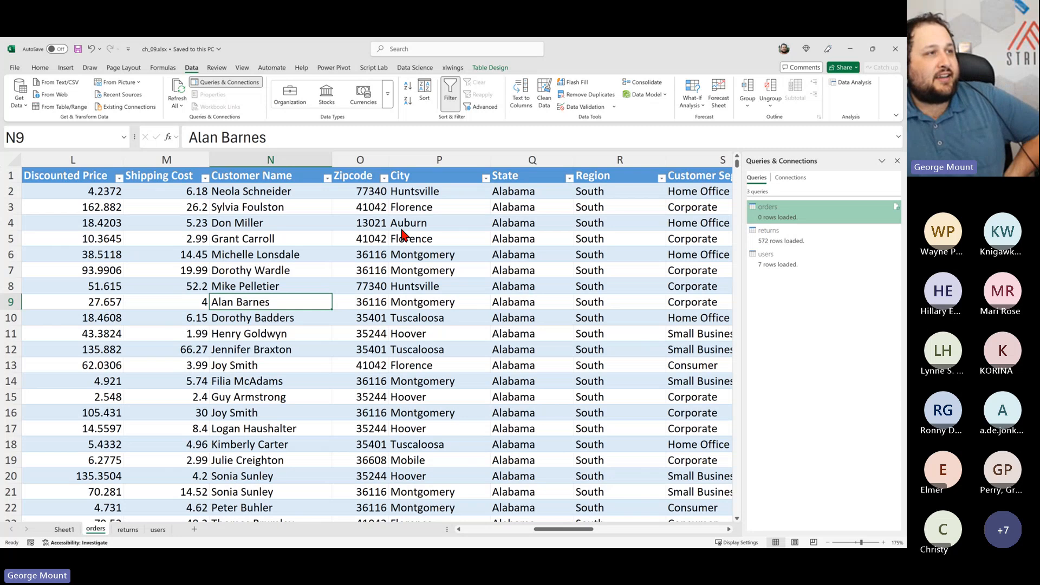
mouse_move(782, 227)
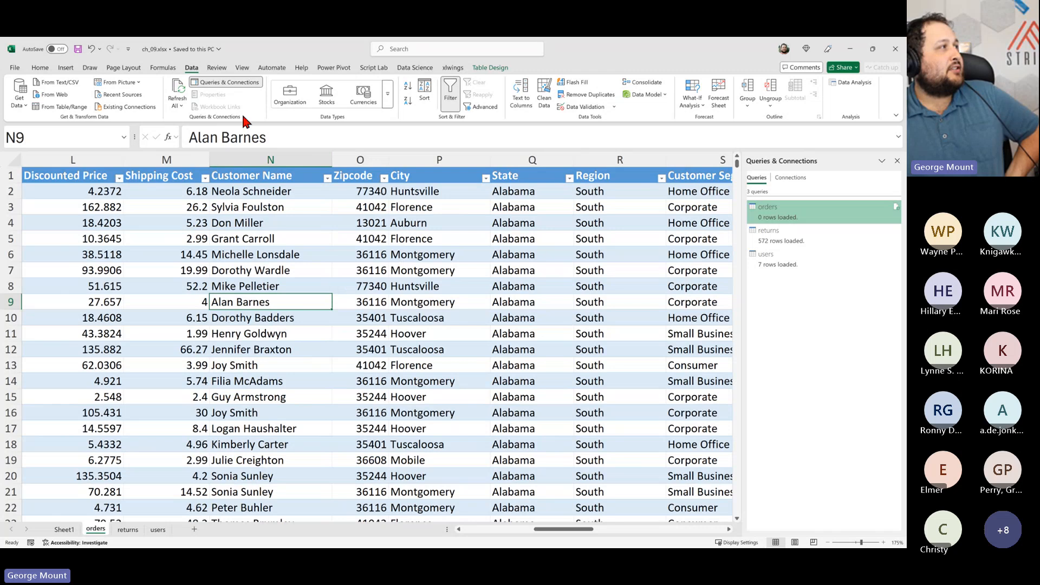
Step: Open the orders query's load destination options and move the dialog lower over the sheet
right_click(811, 219)
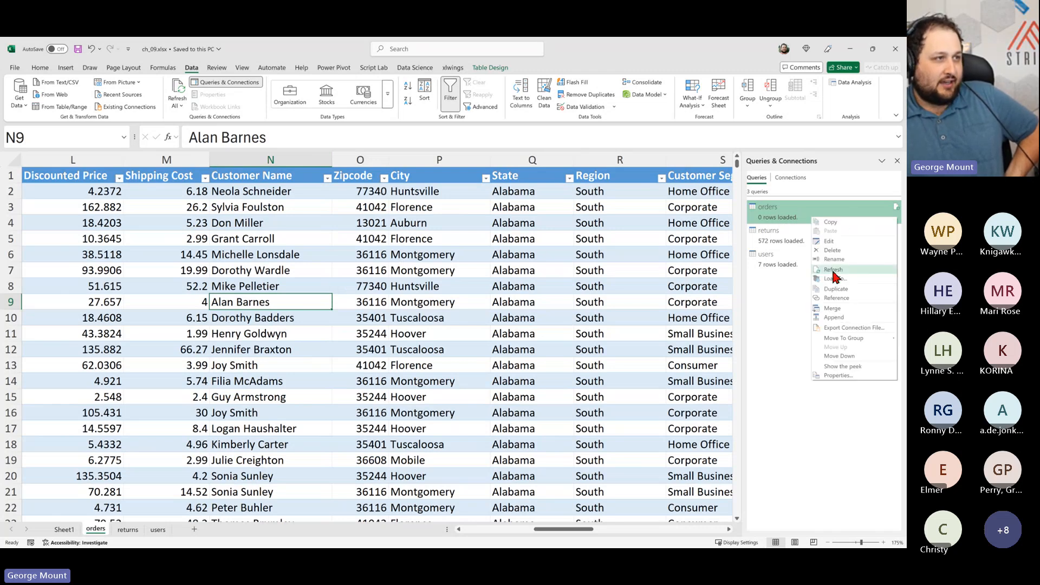
left_click(205, 83)
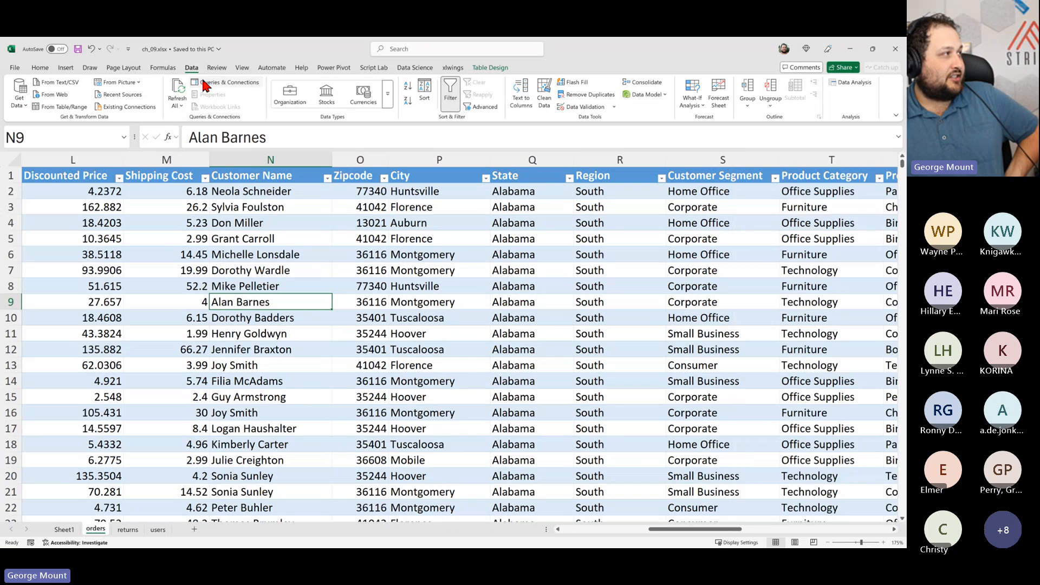
left_click(205, 83)
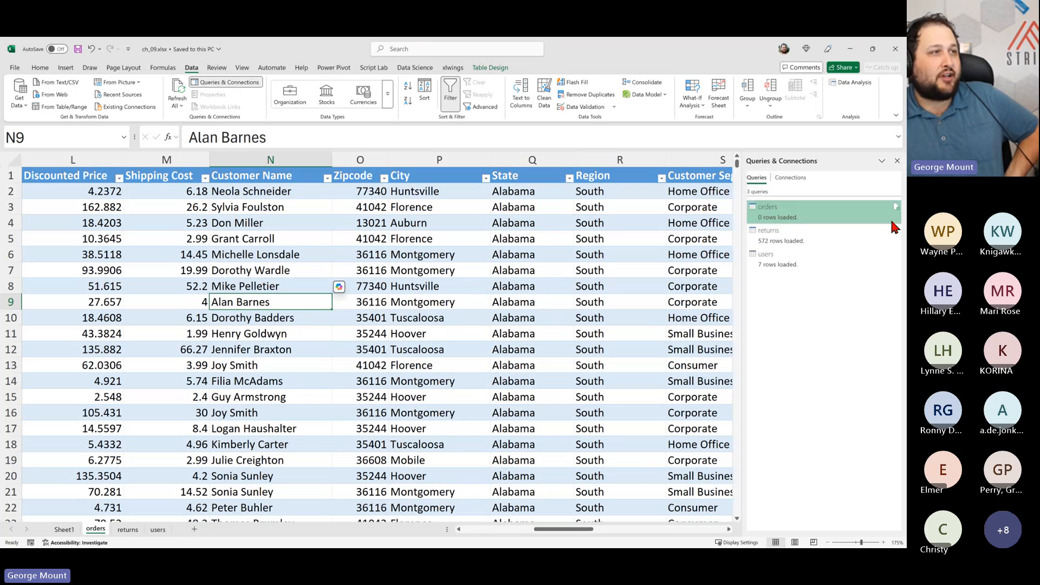
right_click(802, 215)
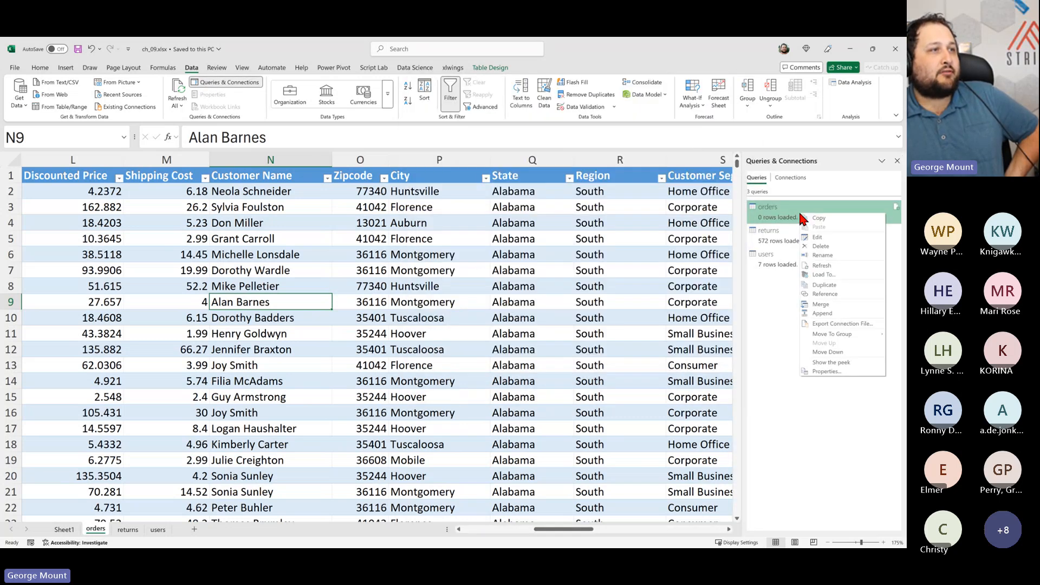
left_click(835, 273)
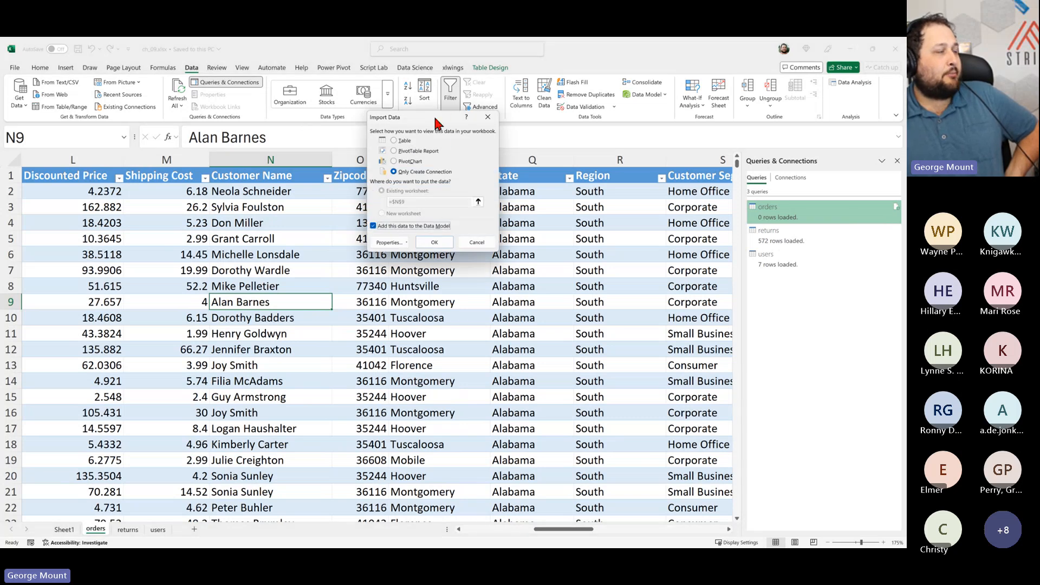
left_click_drag(436, 122, 457, 185)
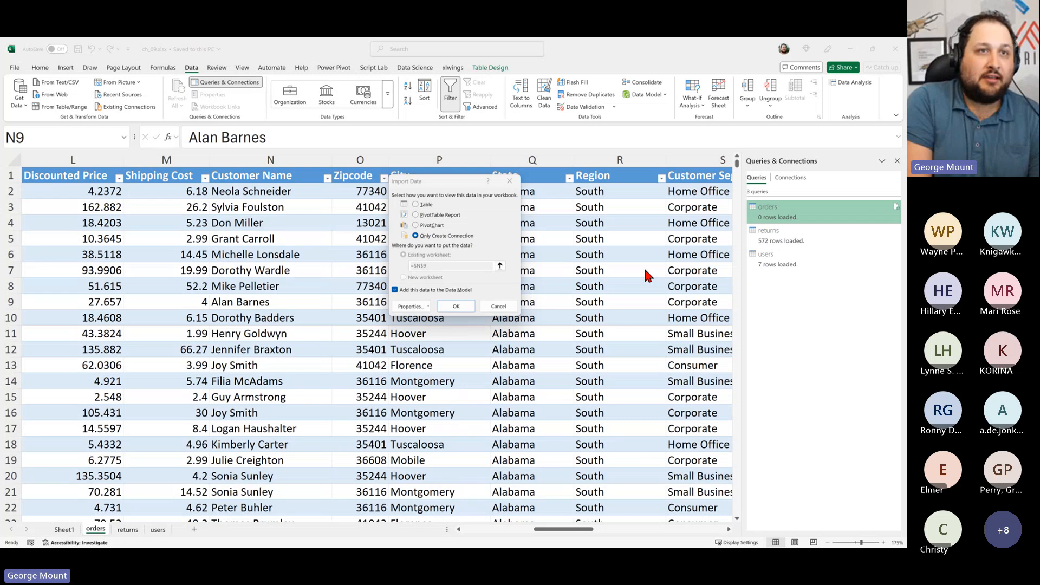
Step: Switch to Notepad, replace the workflow note with the letters E, T and L on separate lines, and enlarge the text
key("alt+Tab")
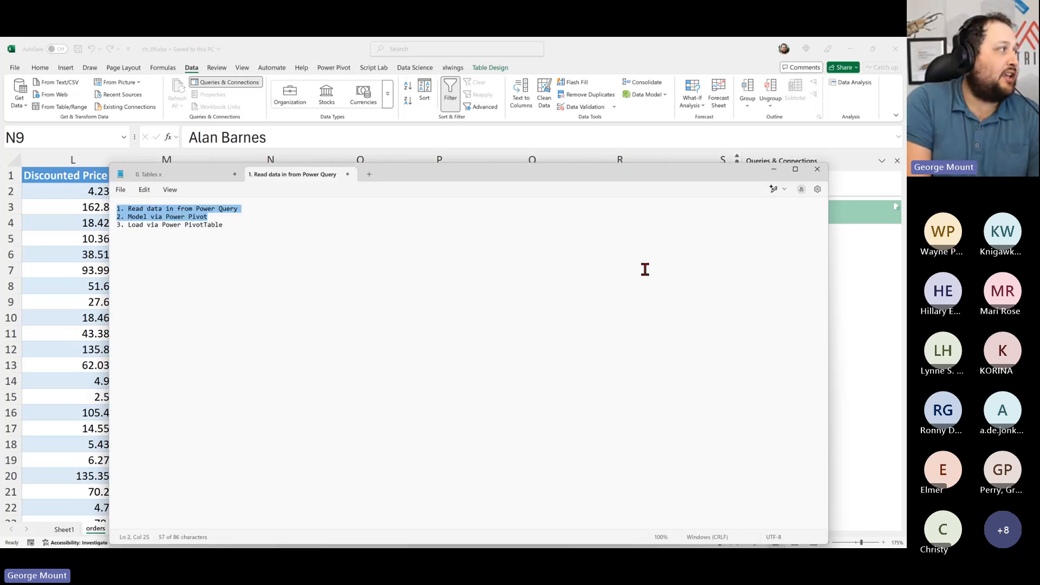
key("ctrl+a")
type("E")
key("Return")
scroll(632, 268, "up", 20)
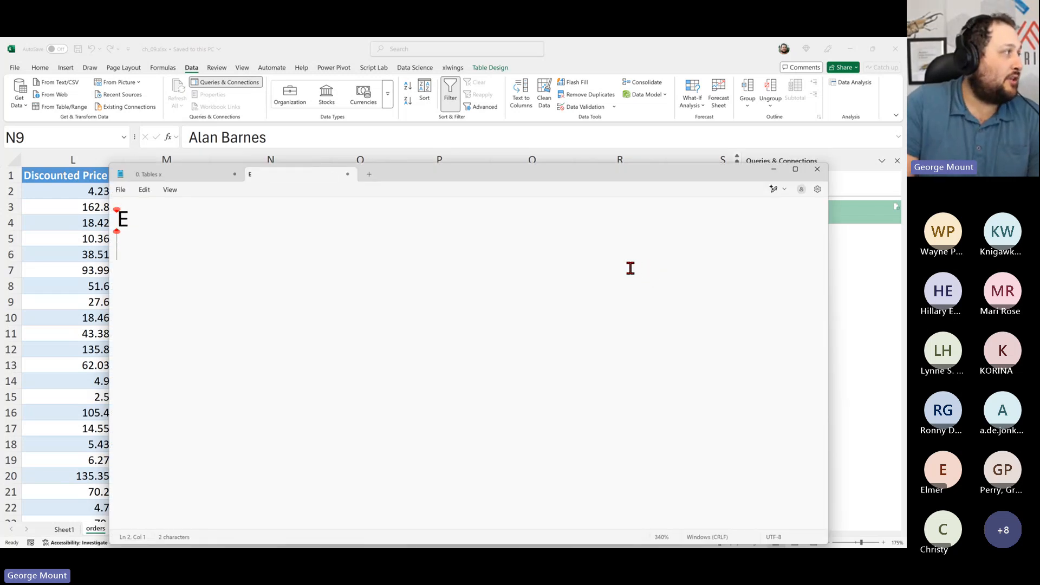
scroll(630, 268, "up", 8)
type("T")
key("Return")
type("L")
key("Up")
key("Up")
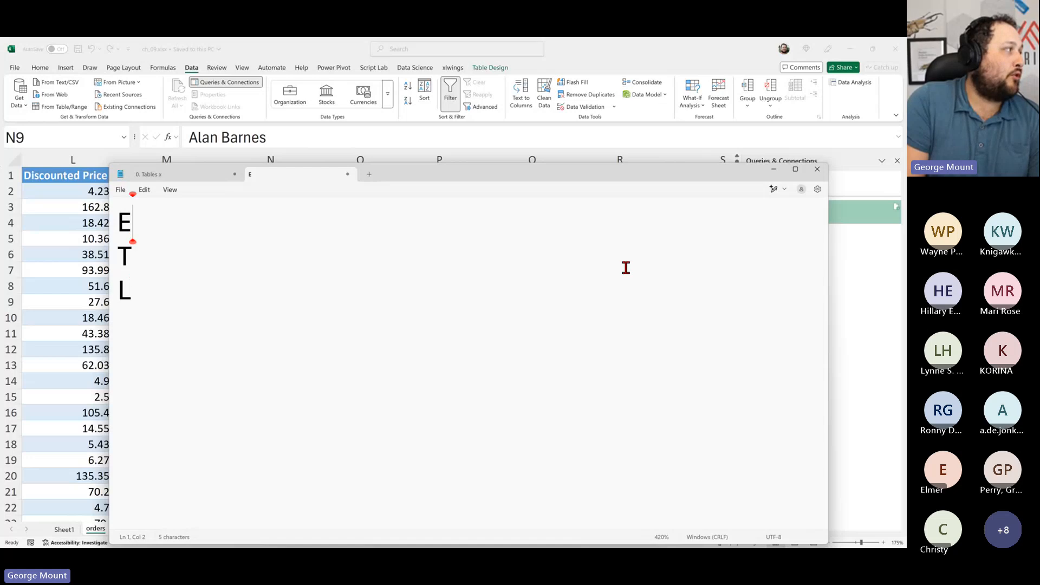
Step: Complete the three letters into the words Extract, Transform and Load
type("xtract")
key("Down")
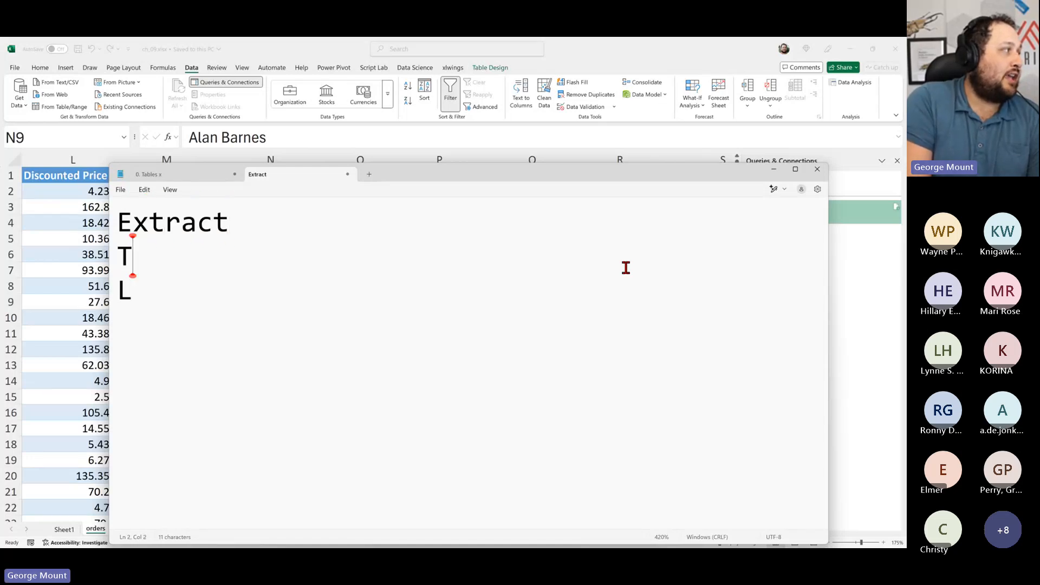
type("ransfo")
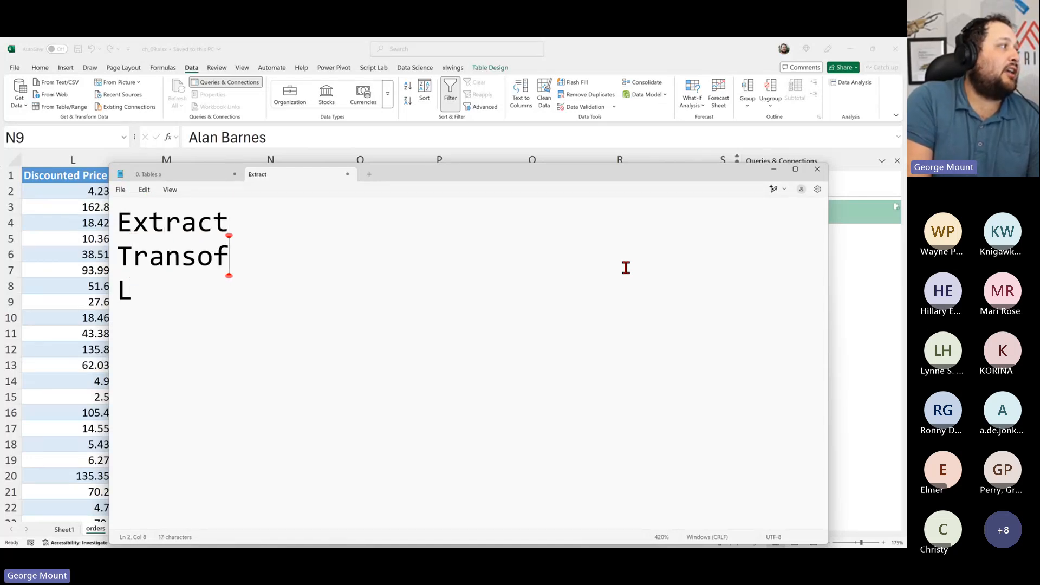
type("rm")
key("Down")
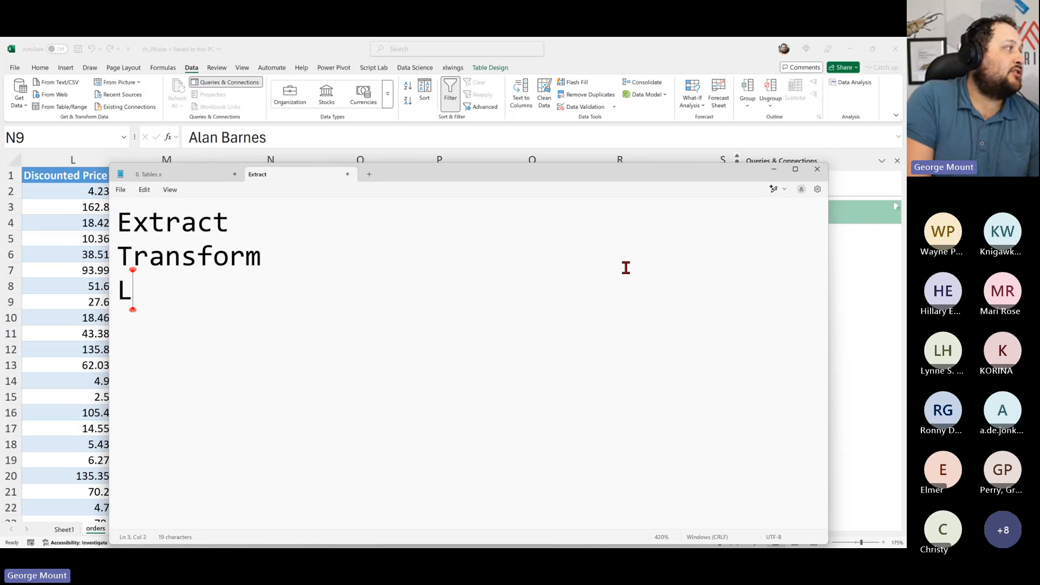
type("oad")
Step: Extend the Extract line with "-- databases, web, csv, Excel workbooks, table"
key("Up")
key("Up")
key("End")
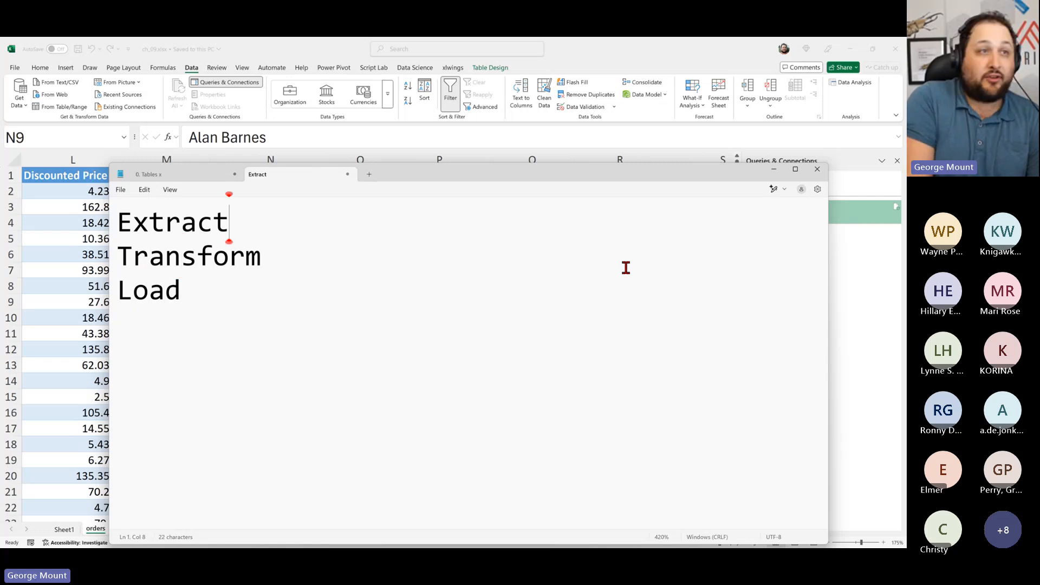
type("-- databas")
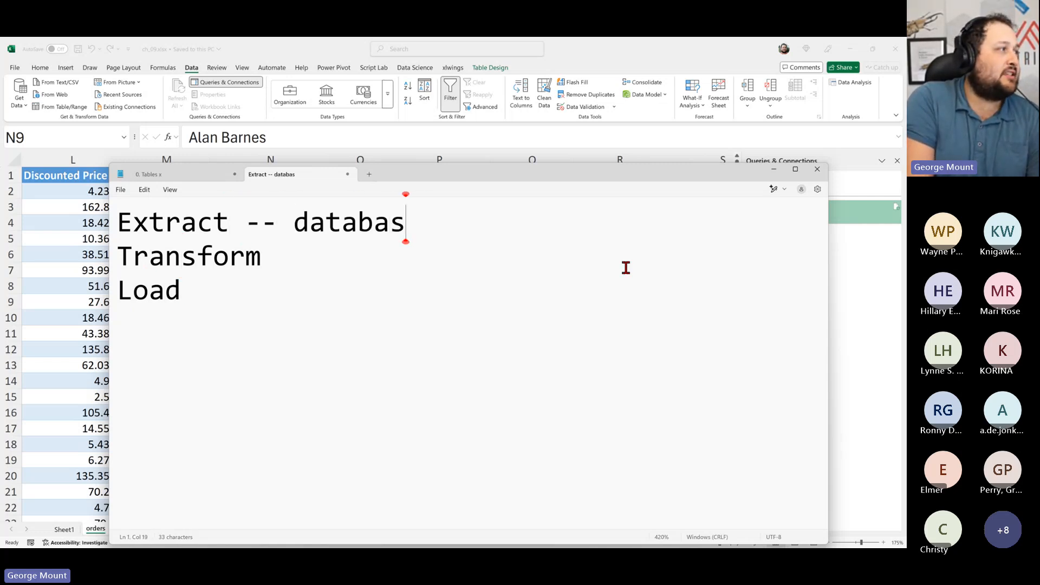
type("es, web, csv")
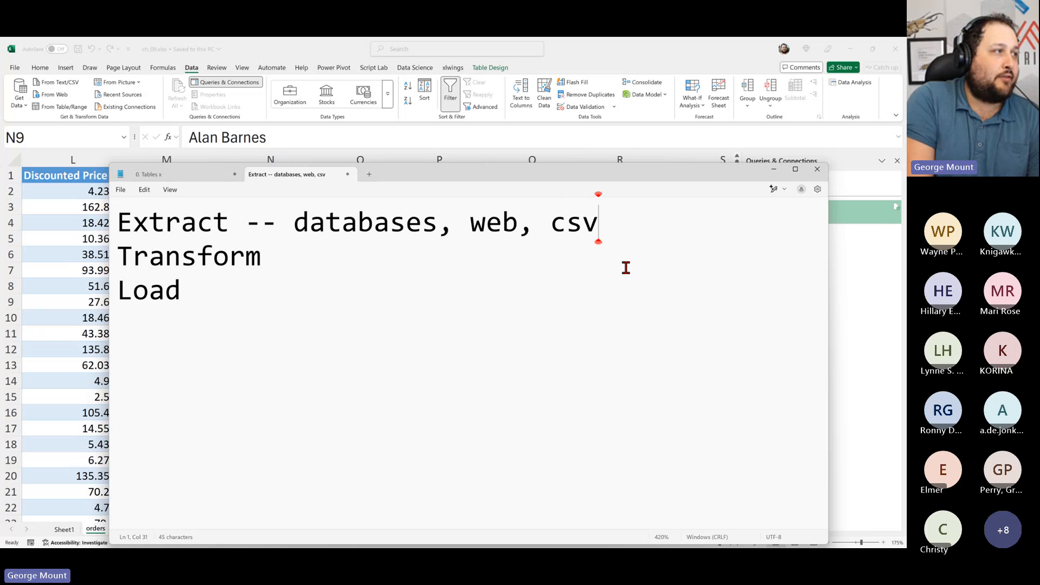
type(", Excel workb")
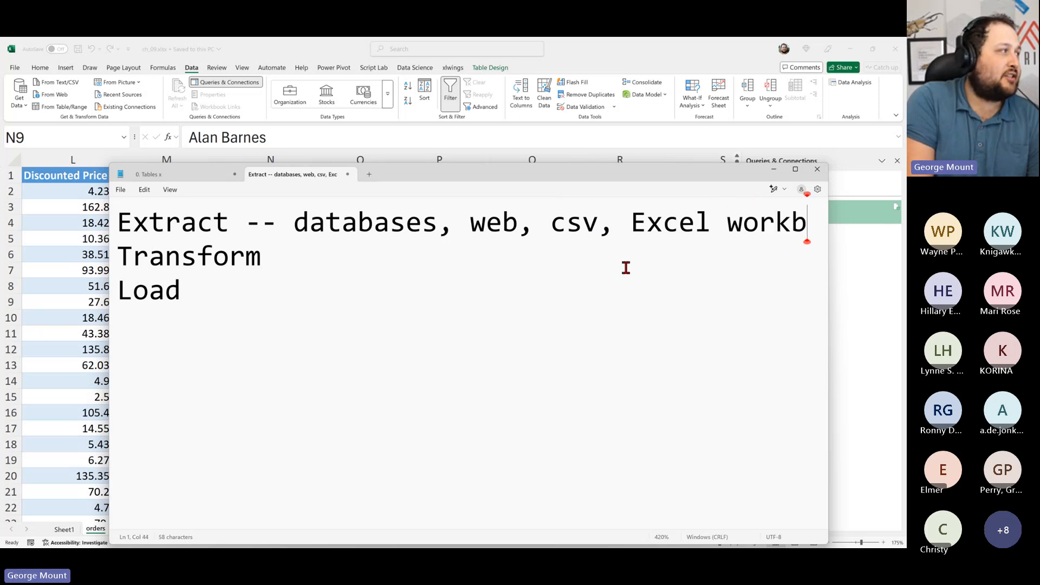
type("ooks, ")
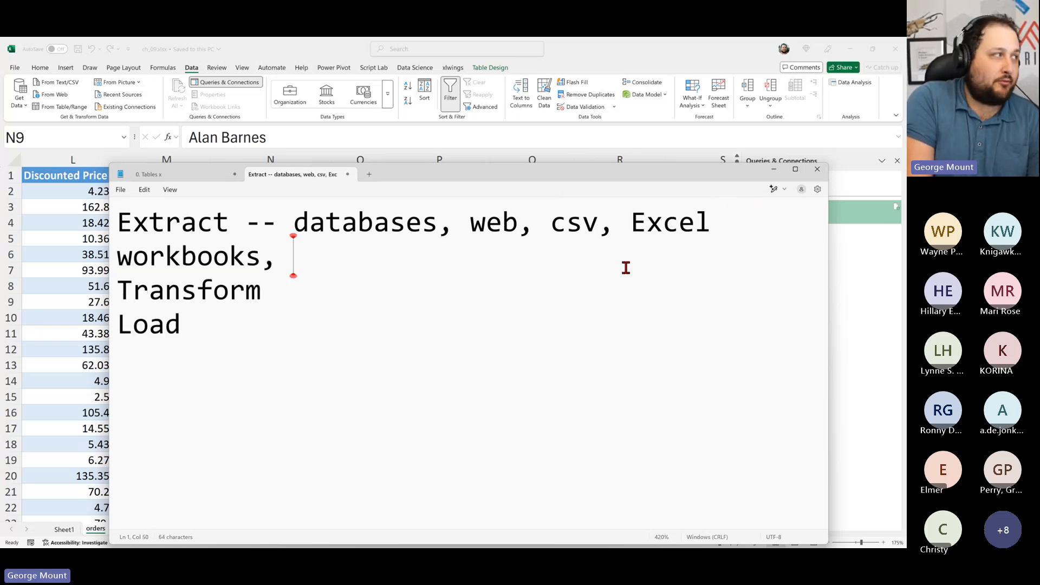
type("table")
Step: Extend the Transform line with "-- filter, sort, split columns"
key("Down")
type("-- ")
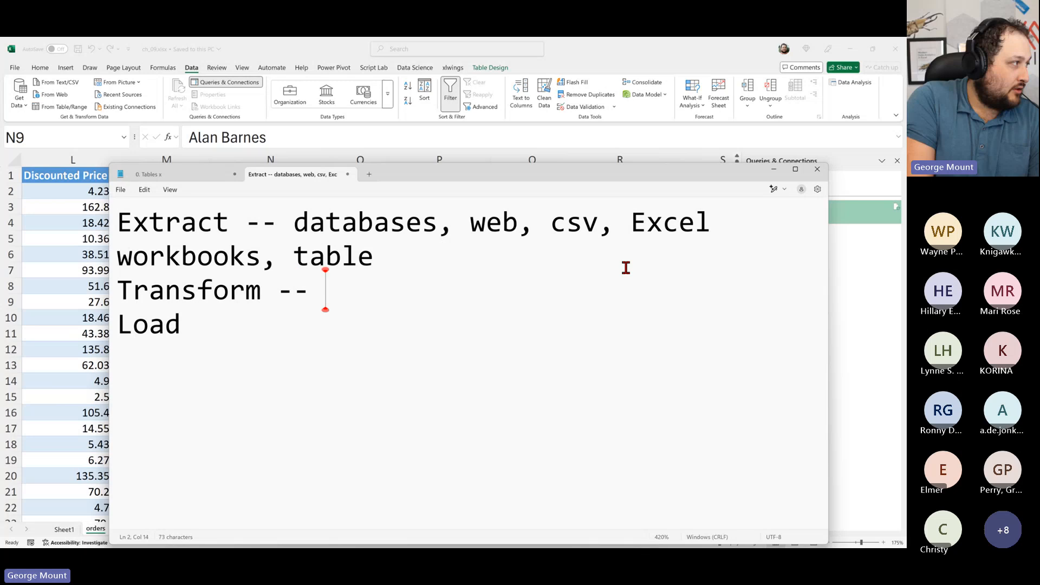
type("filter, sor")
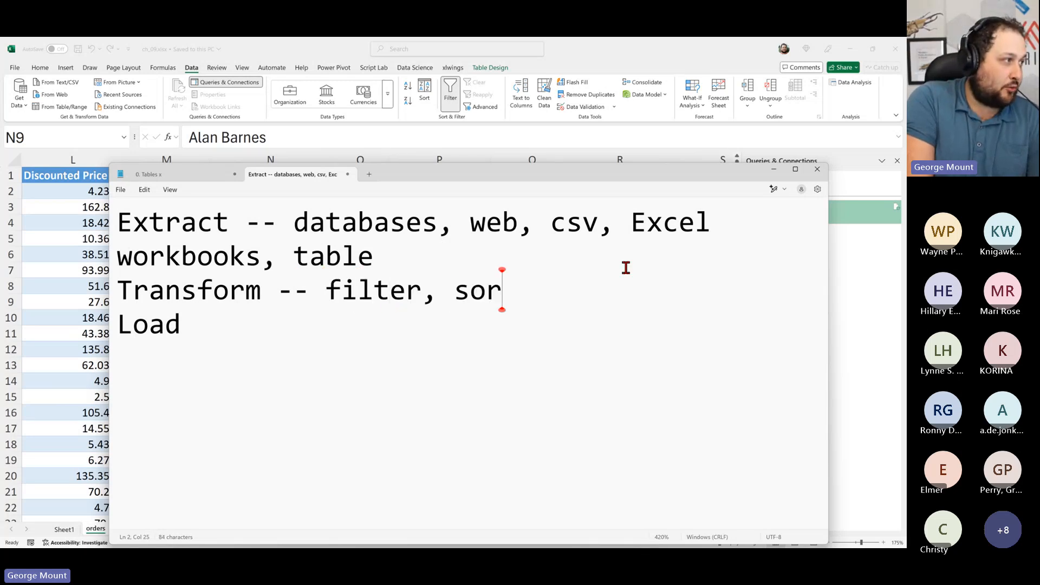
type("t, sp")
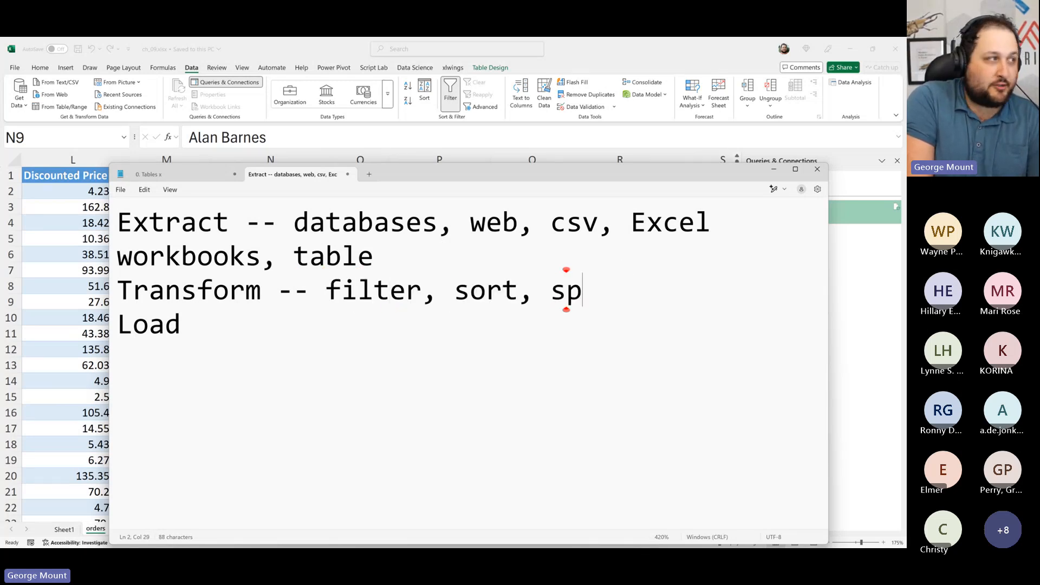
type("lit columns")
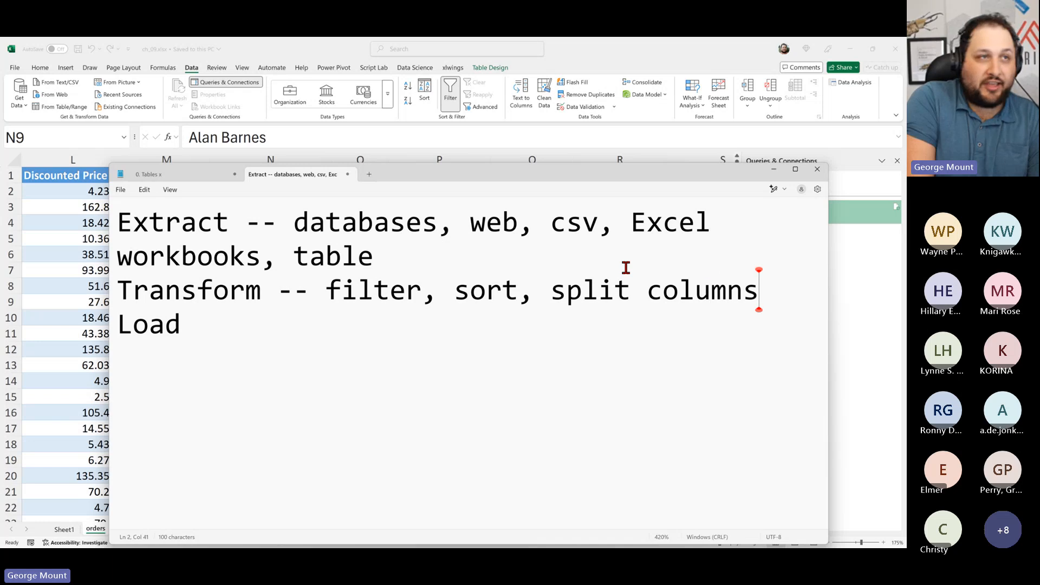
type(",")
key("BackSpace")
Step: Extend the Load line with "-- how it gets into your workbook"
key("Down")
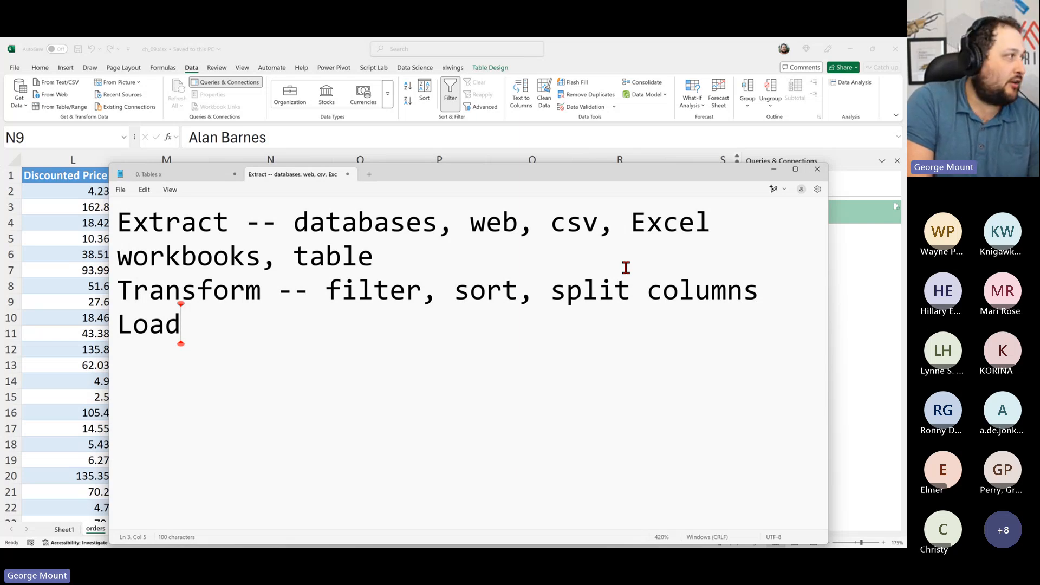
type("-- ho")
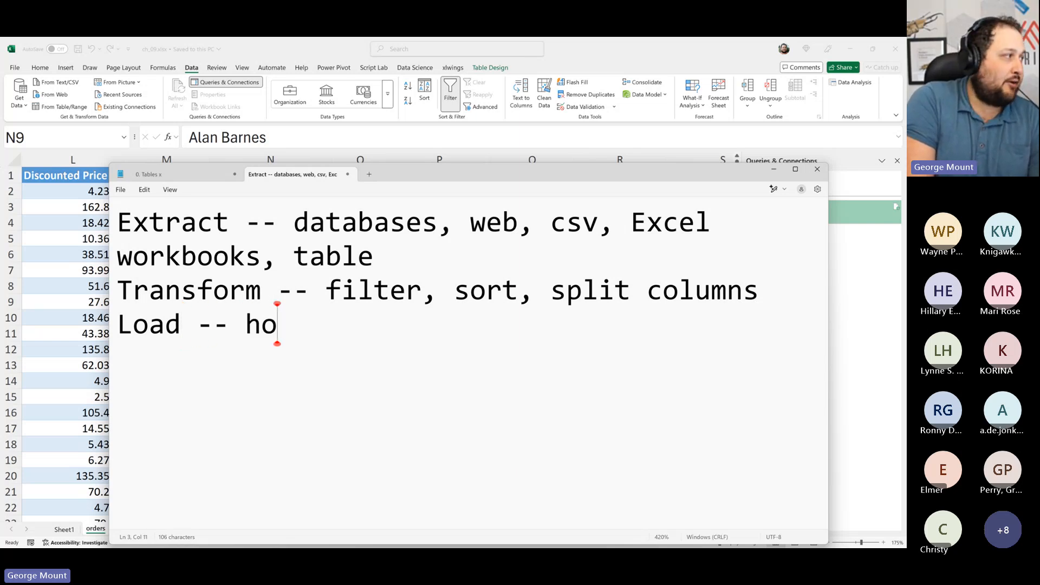
type("w it gets into ")
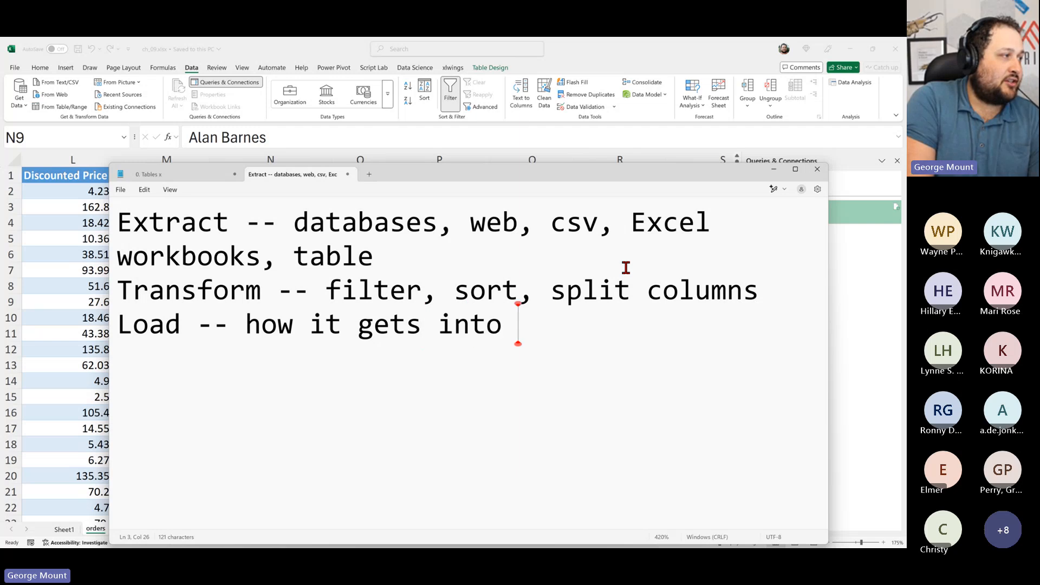
type("your wokbook")
key("BackSpace")
key("BackSpace")
key("BackSpace")
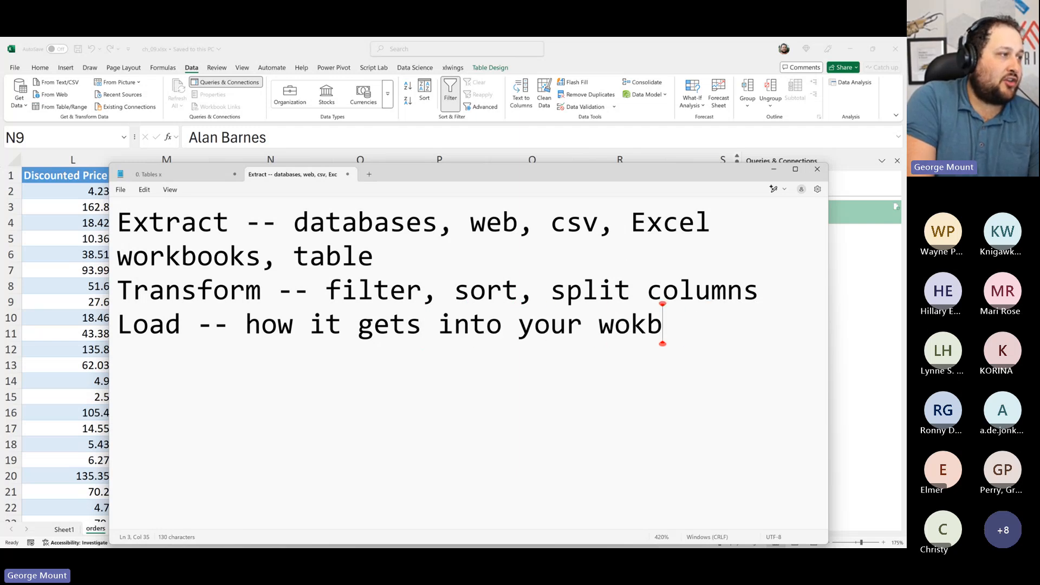
key("BackSpace")
key("BackSpace")
type("rkbnoo")
key("BackSpace")
key("BackSpace")
key("BackSpace")
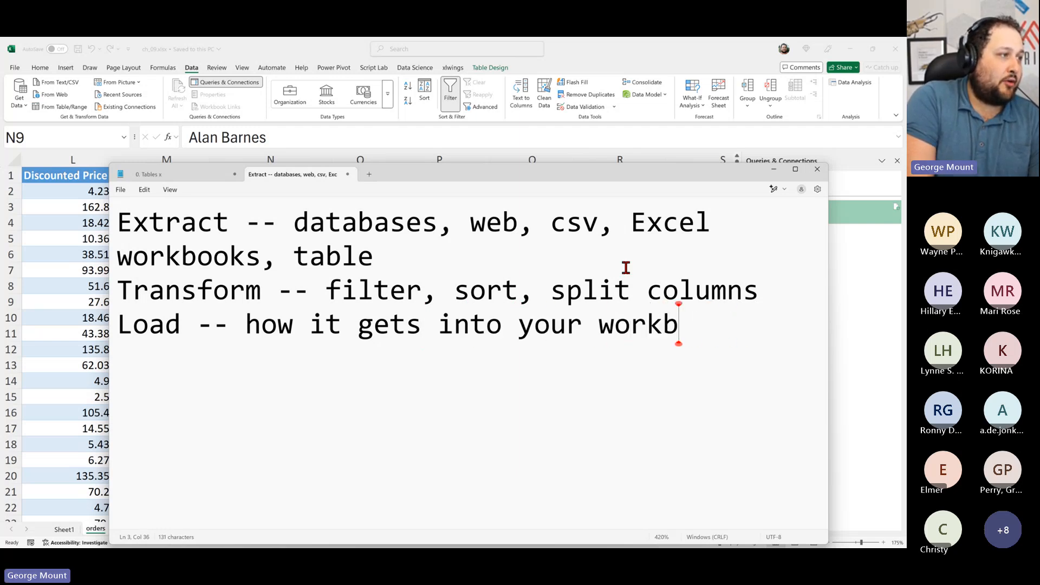
type("ook")
Step: Add an indented line under Load reading "Load one table at a time into an Excel table or PivotTable"
key("Return")
type("Load ")
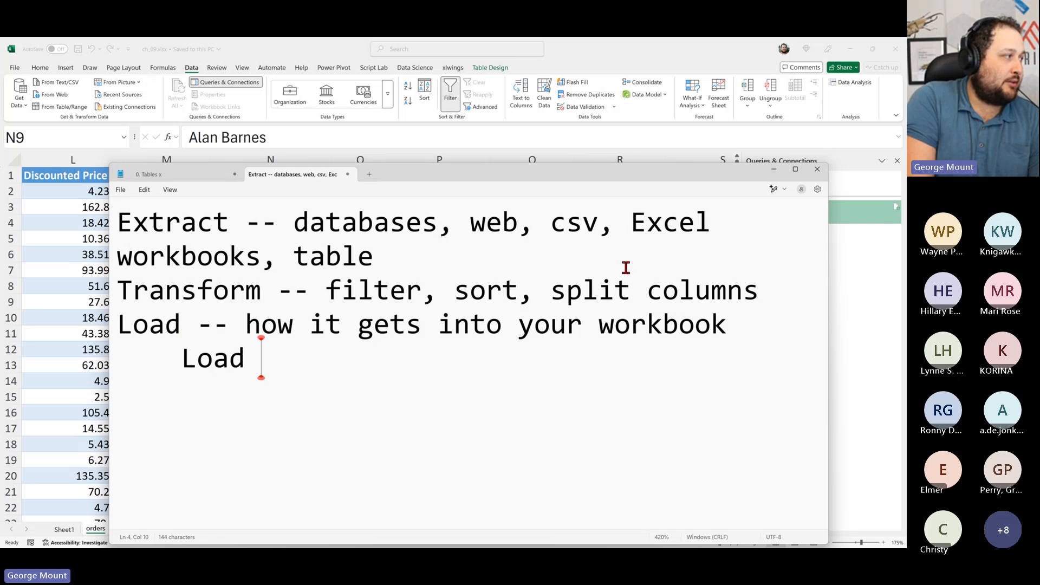
type("one table at at")
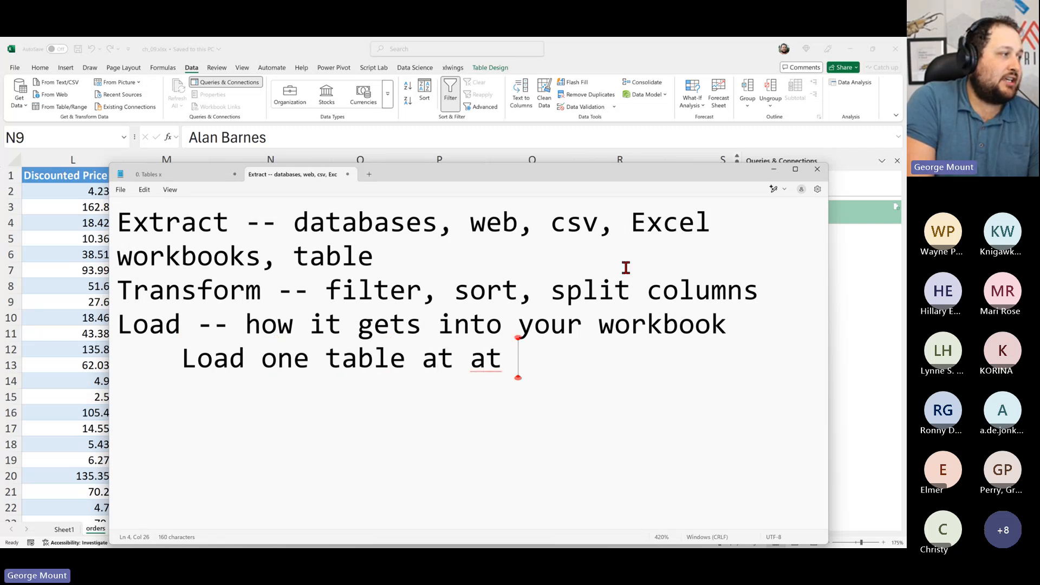
key("BackSpace")
key("BackSpace")
key("BackSpace")
type("a time i")
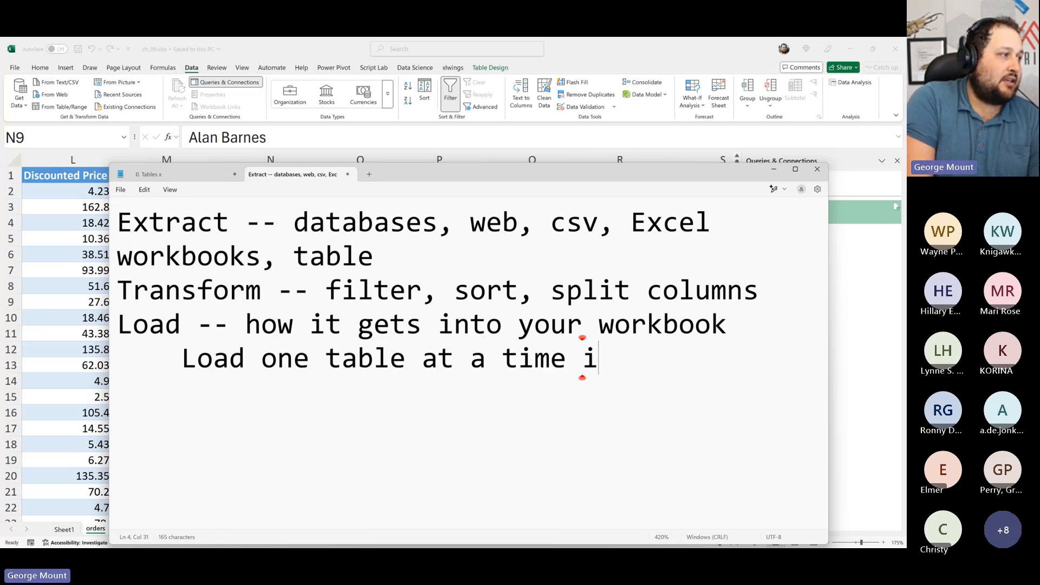
type("nto an Excel ")
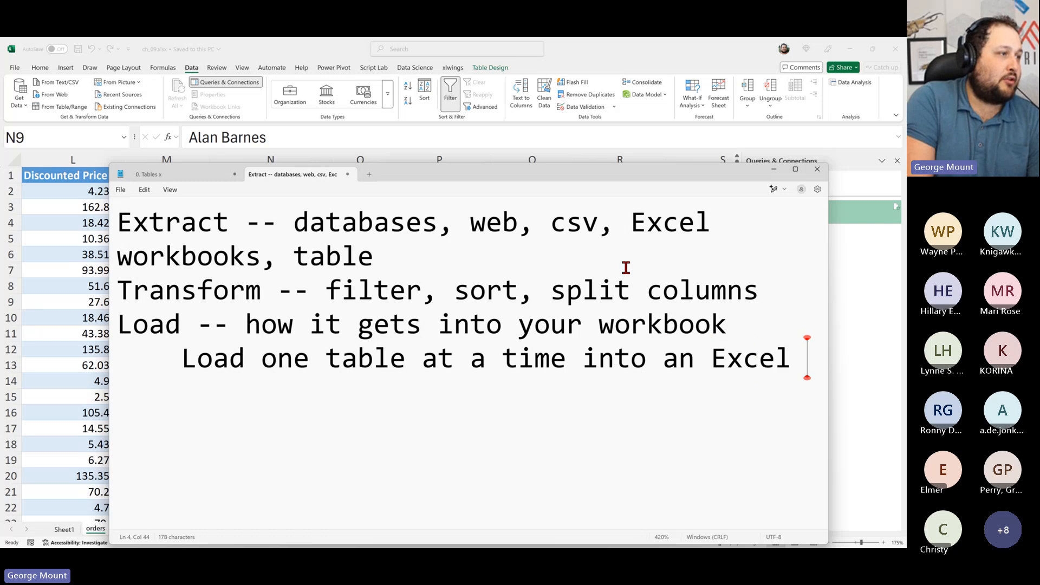
type("table or PivotTable")
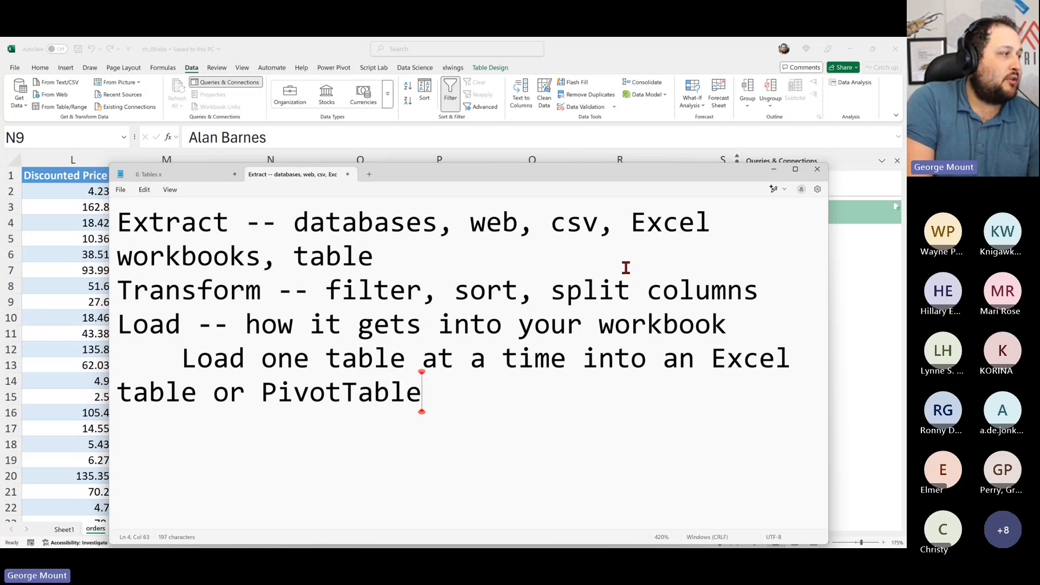
Step: Add an indented line below reading "Power PivotTable -- via Add to Data Model & Connection Only"
key("Return")
type("Power Pivotg")
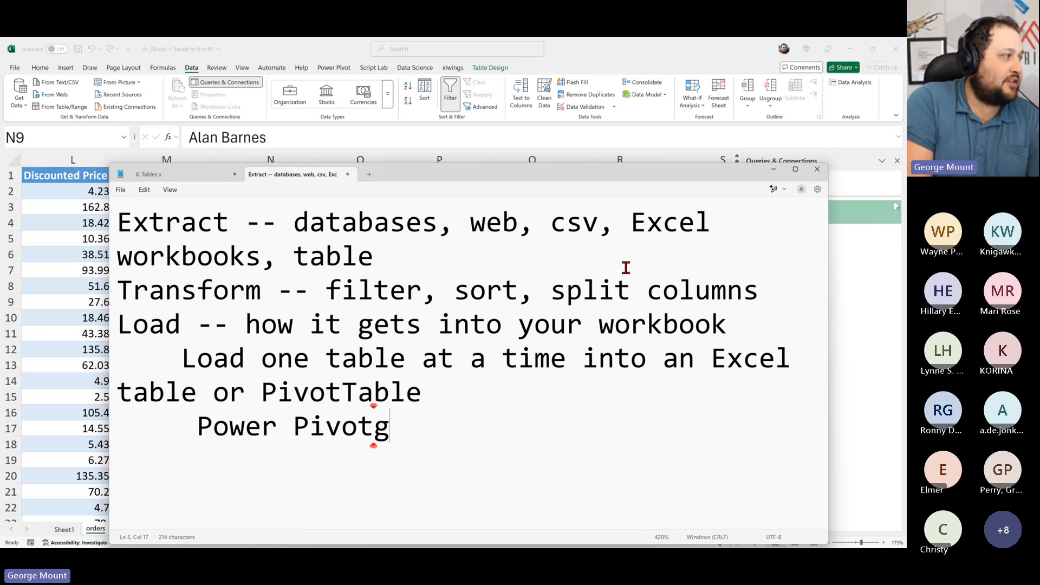
key("BackSpace")
key("BackSpace")
type("tTab")
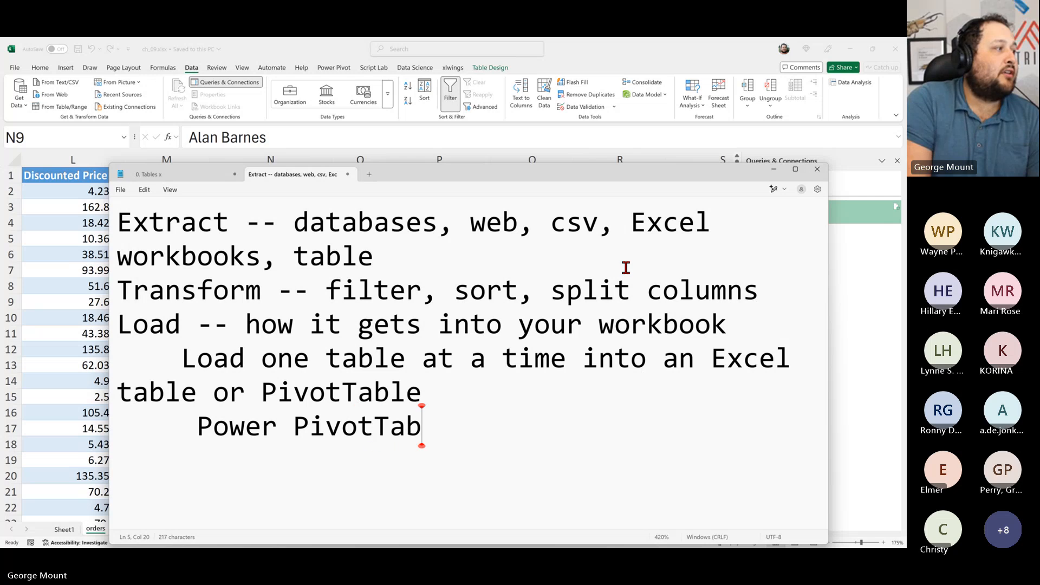
type("le -- via Add ")
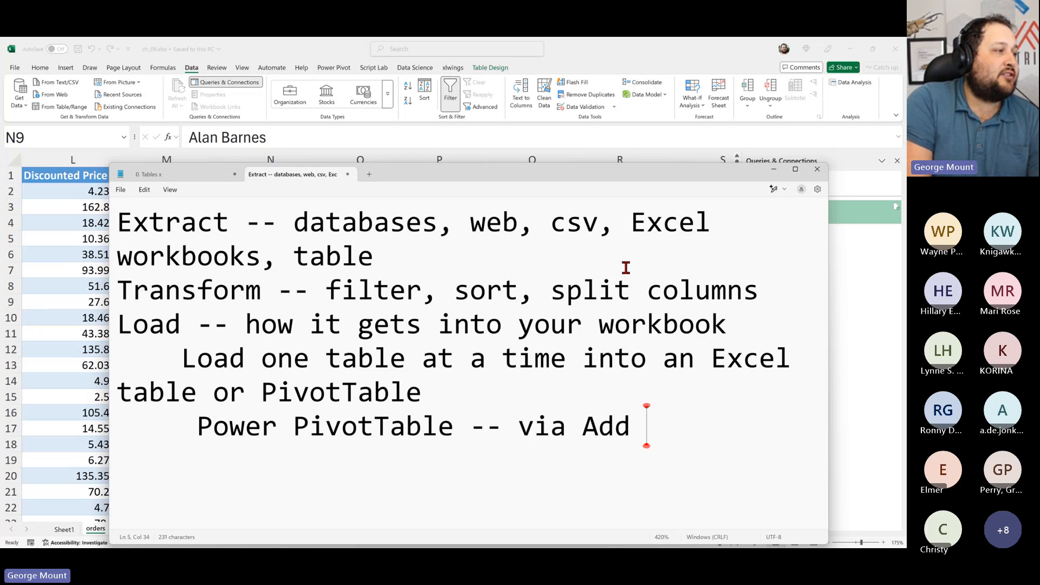
type("to Data Model & C")
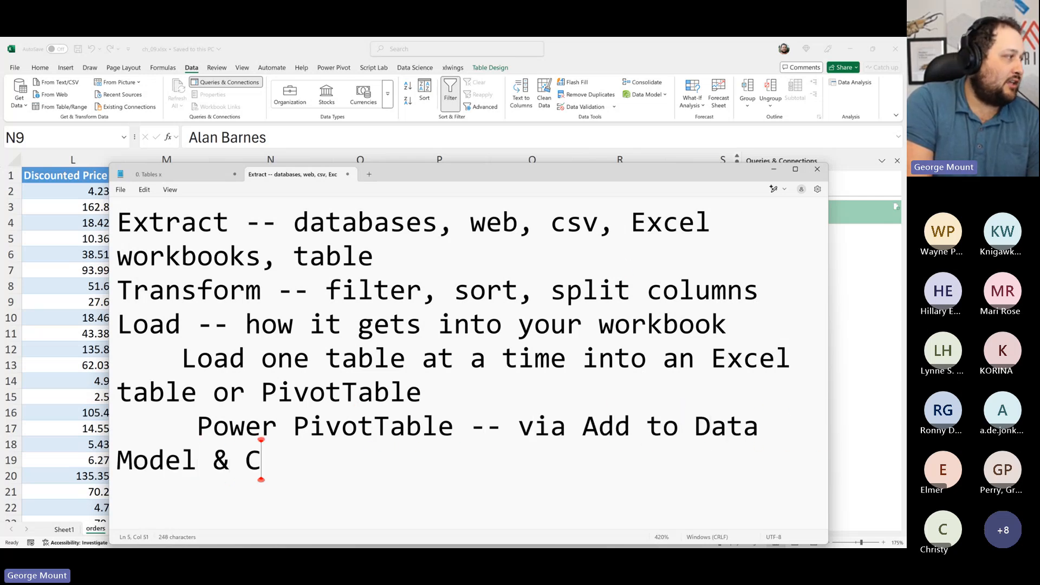
type("onnection Only")
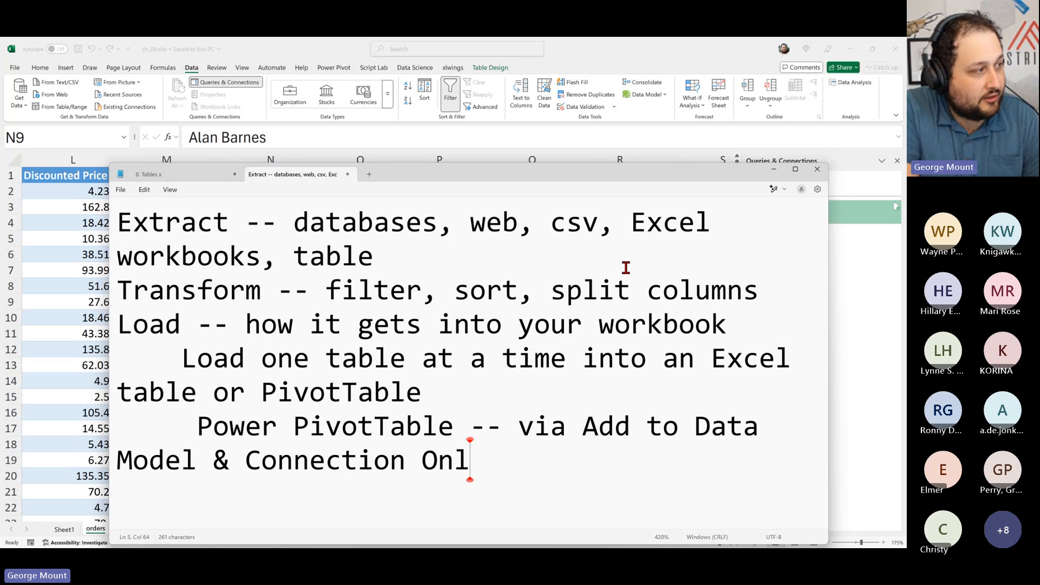
Step: Return to Excel, cancel the open Import Data dialog, and reopen the load options of the orders query
left_click(774, 172)
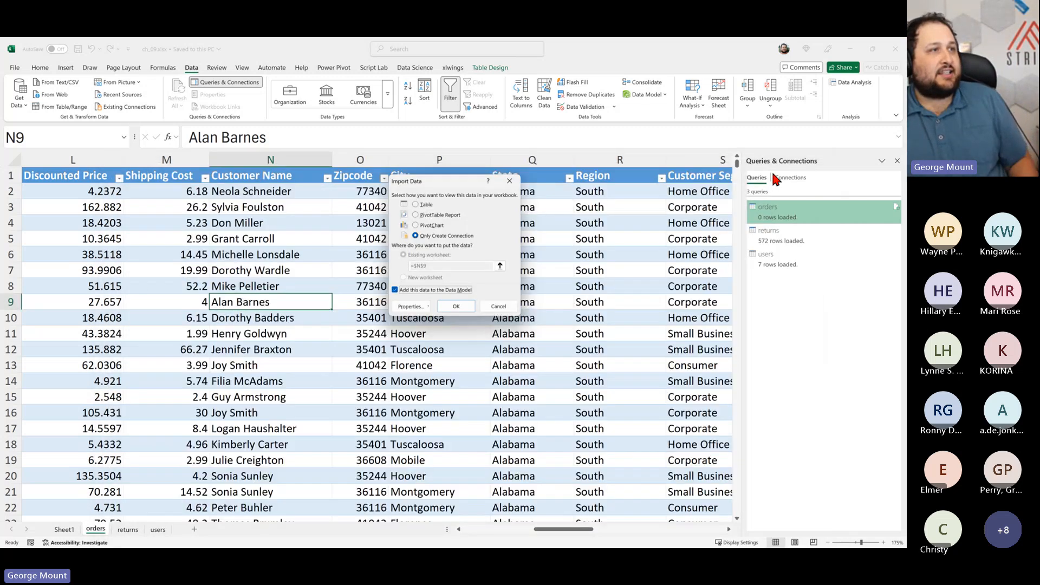
left_click(499, 306)
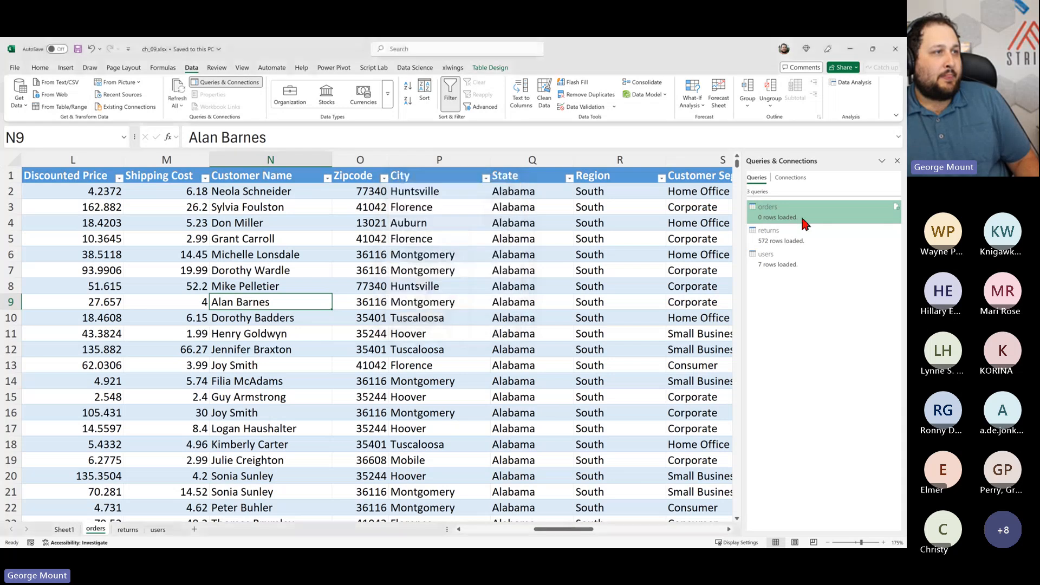
right_click(800, 216)
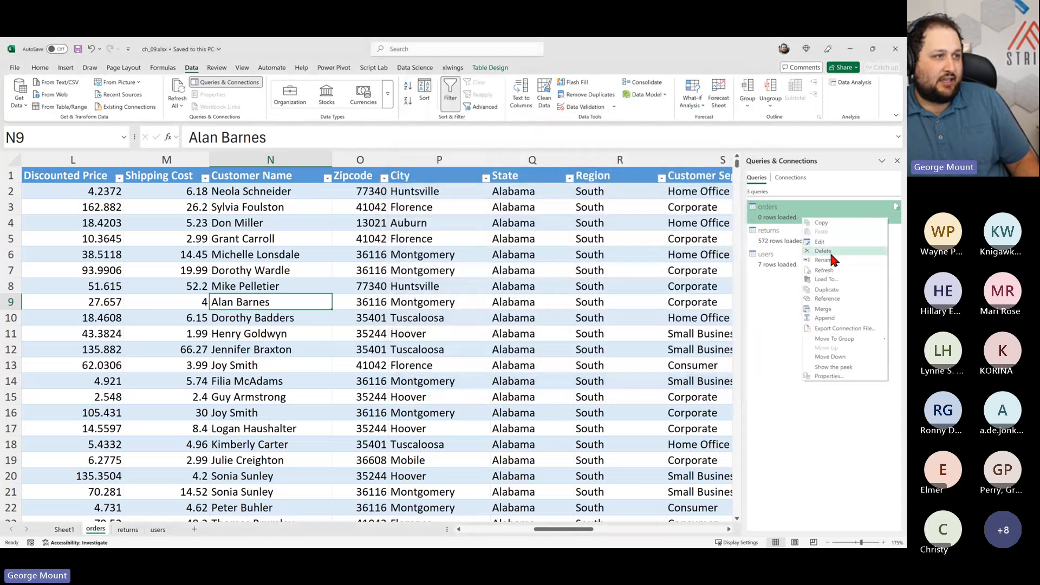
left_click(838, 274)
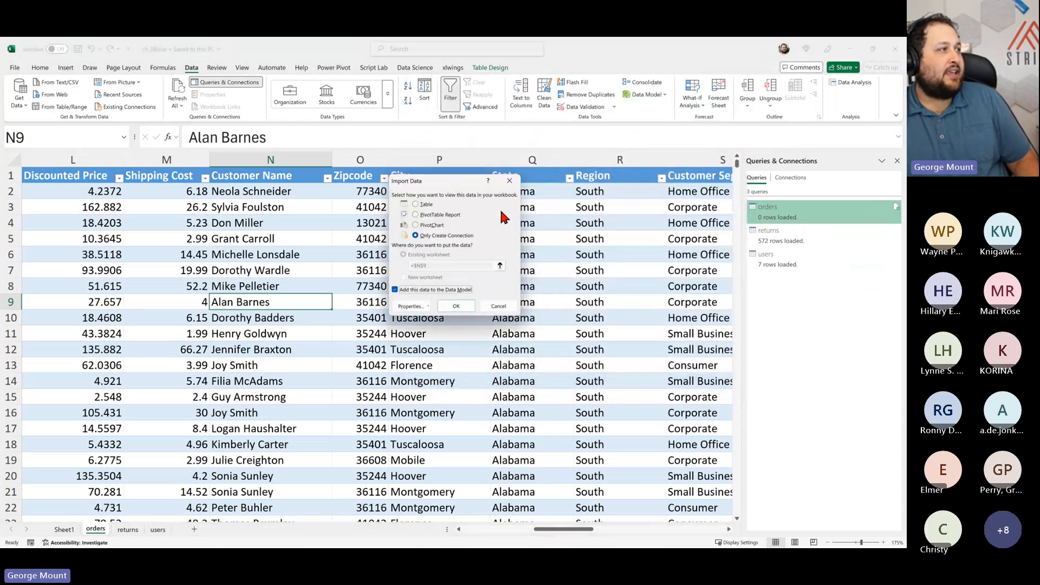
left_click_drag(423, 190, 518, 196)
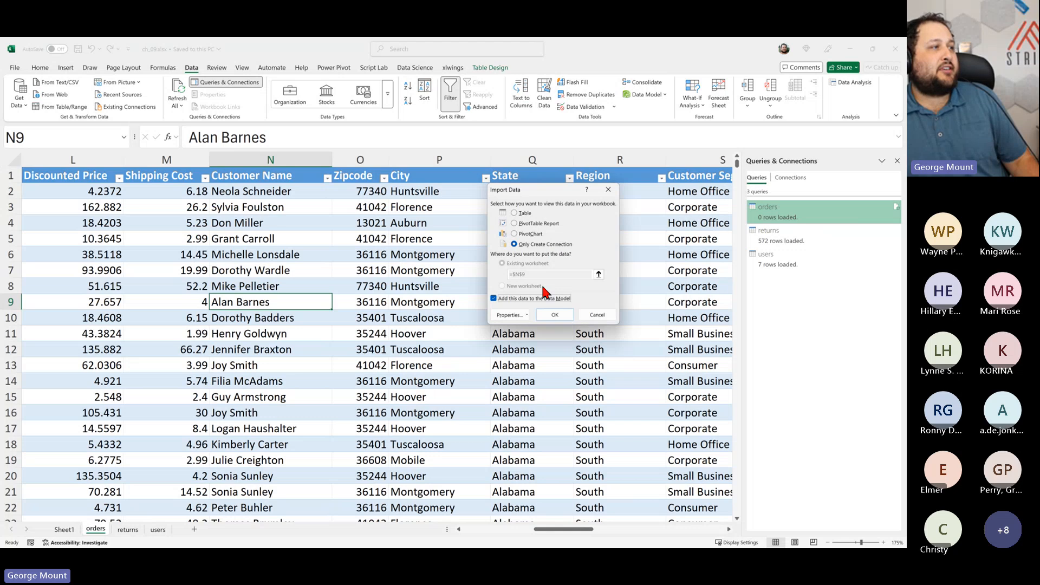
Step: Capture the Import Data dialog as a region screenshot with Snagit, and close the Snagit windows
left_click(328, 211)
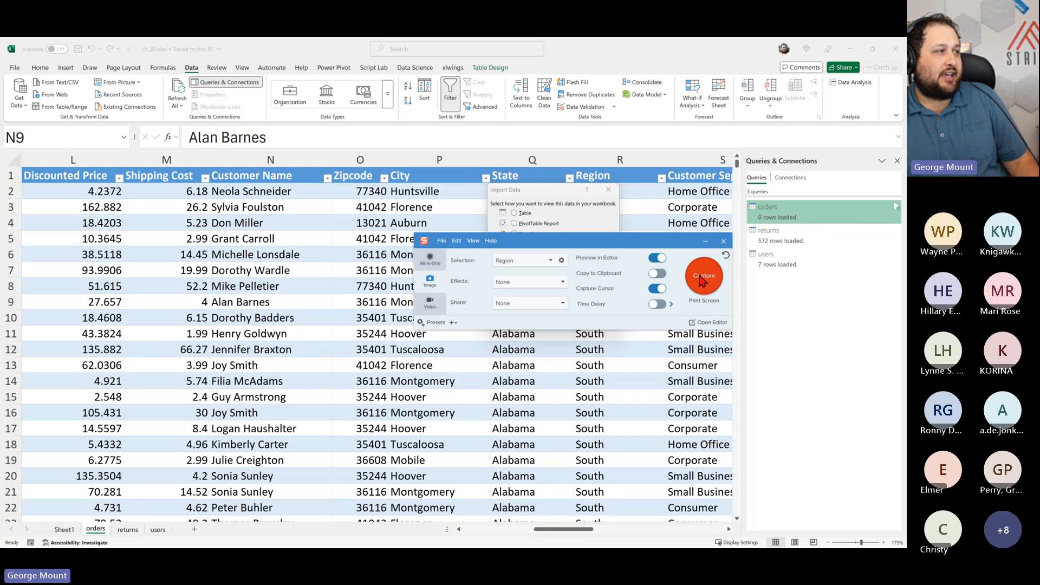
left_click(703, 280)
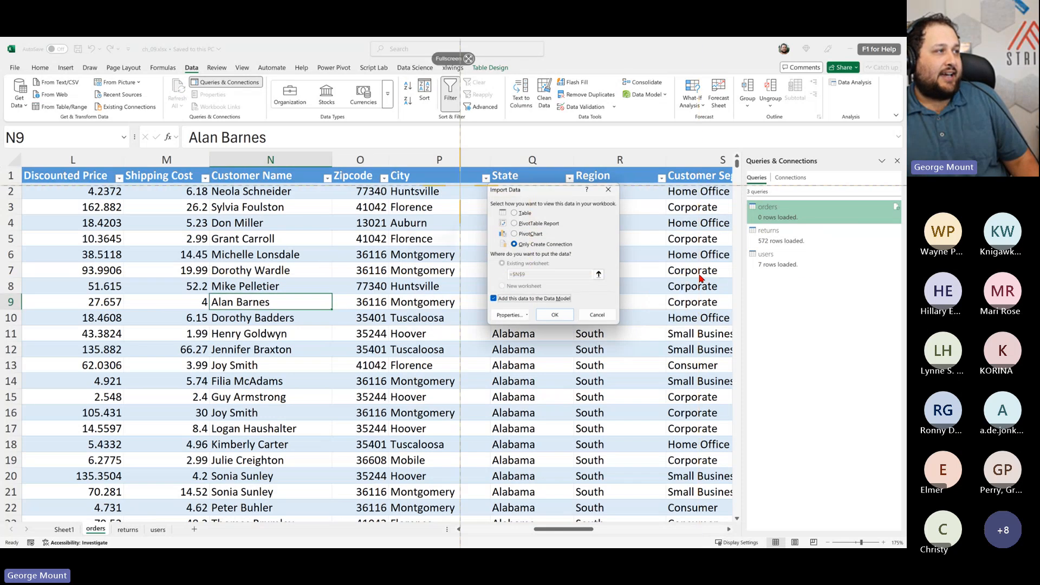
left_click_drag(477, 178, 628, 341)
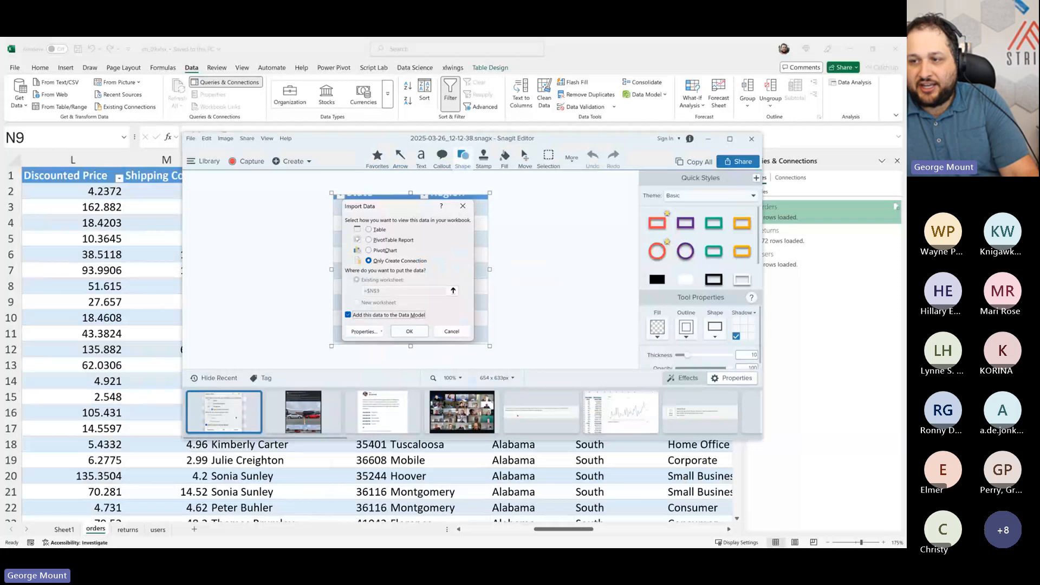
left_click(751, 140)
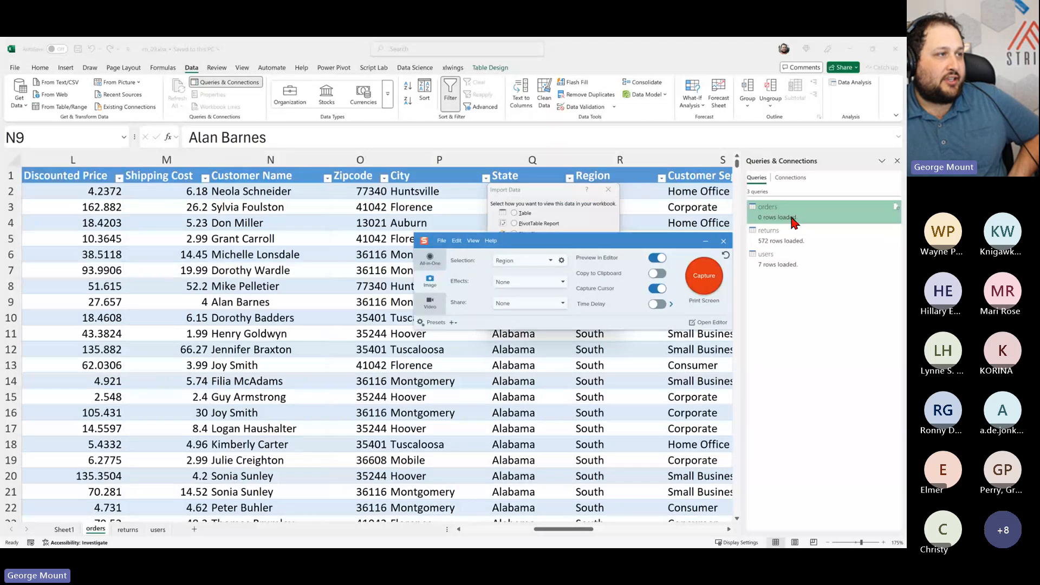
left_click(723, 241)
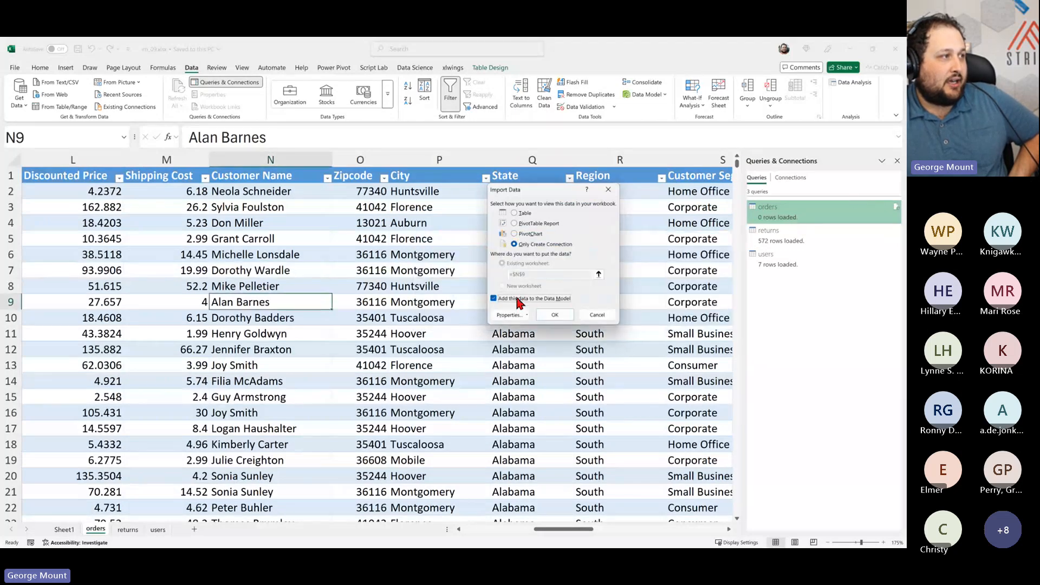
Step: Load the orders query as Only Create Connection with the data added to the Data Model, and open the Power Pivot model
left_click(572, 318)
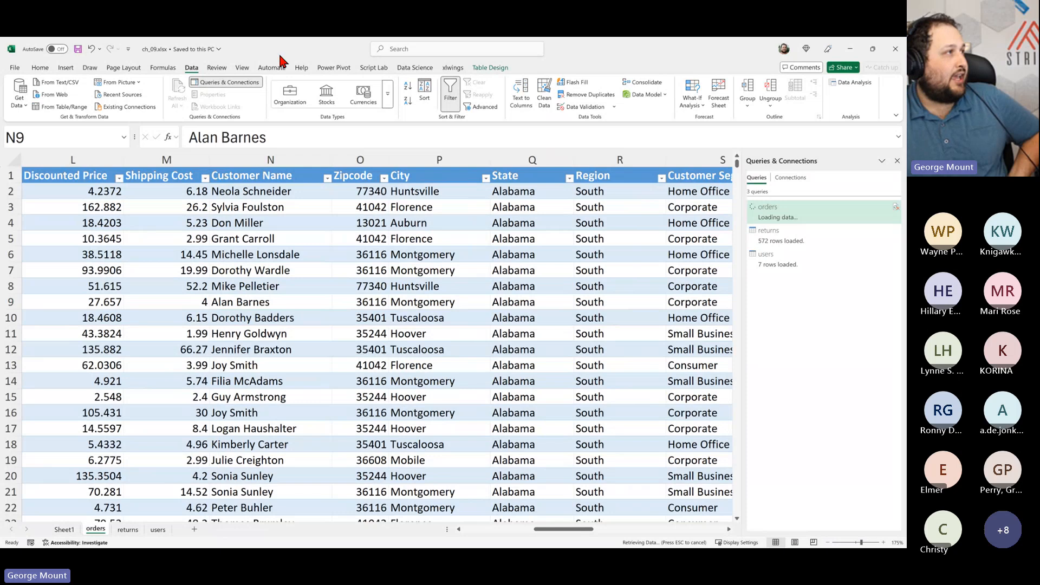
left_click(319, 69)
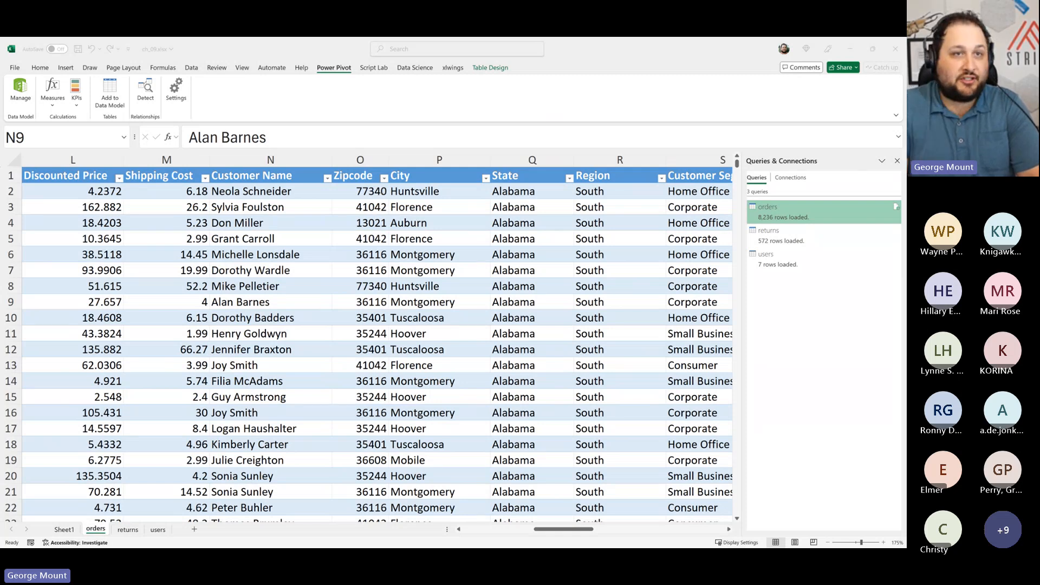
left_click(493, 370)
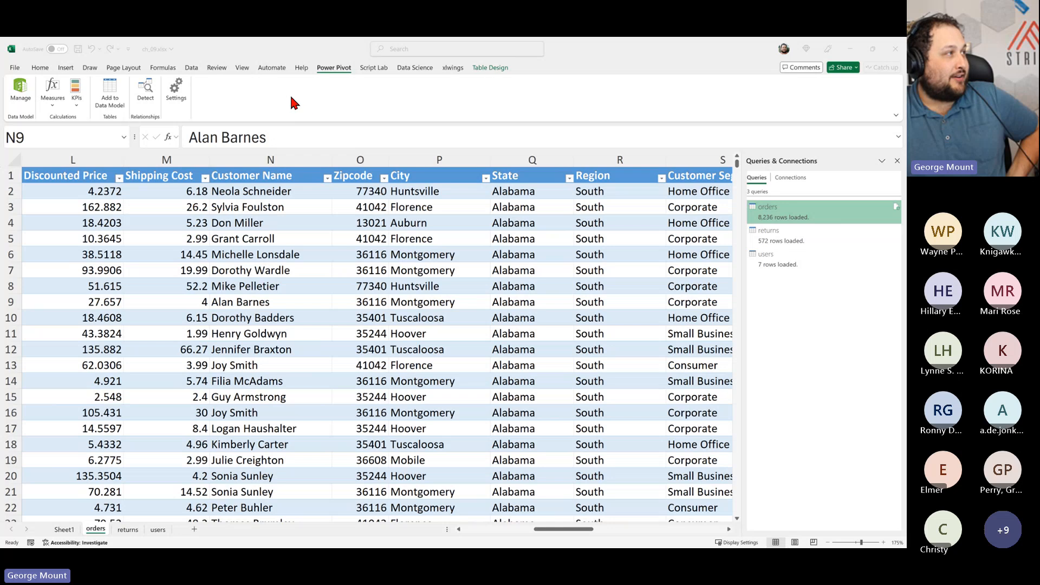
left_click(325, 69)
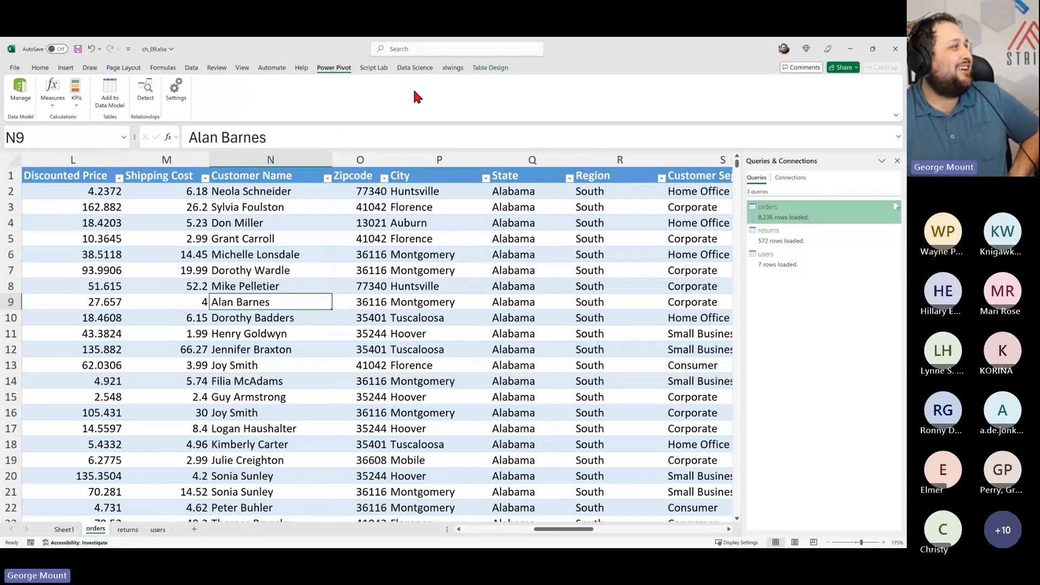
left_click(12, 103)
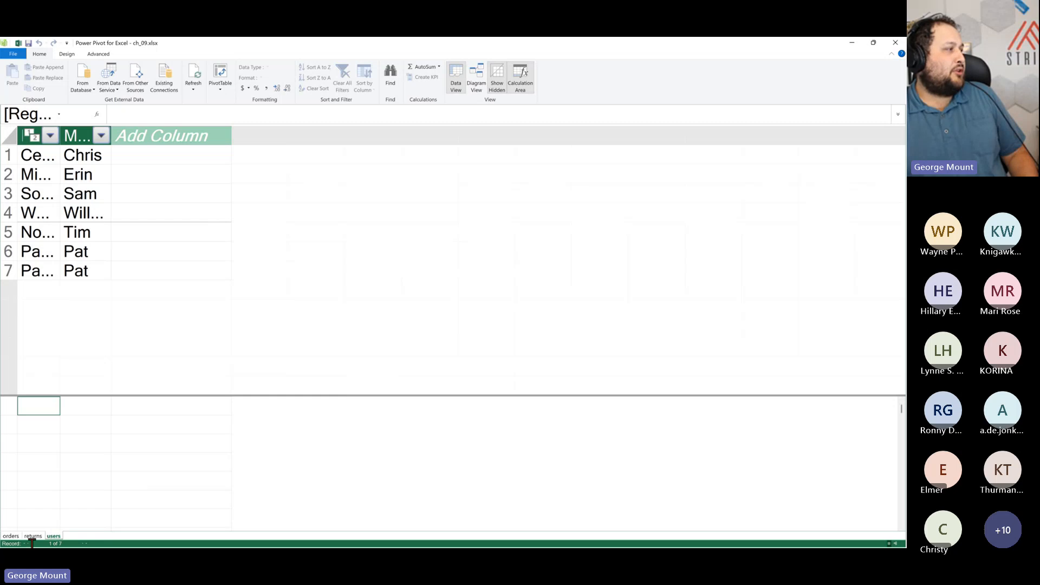
Step: Examine the orders, returns and users tables of the data model in Data View
left_click(11, 535)
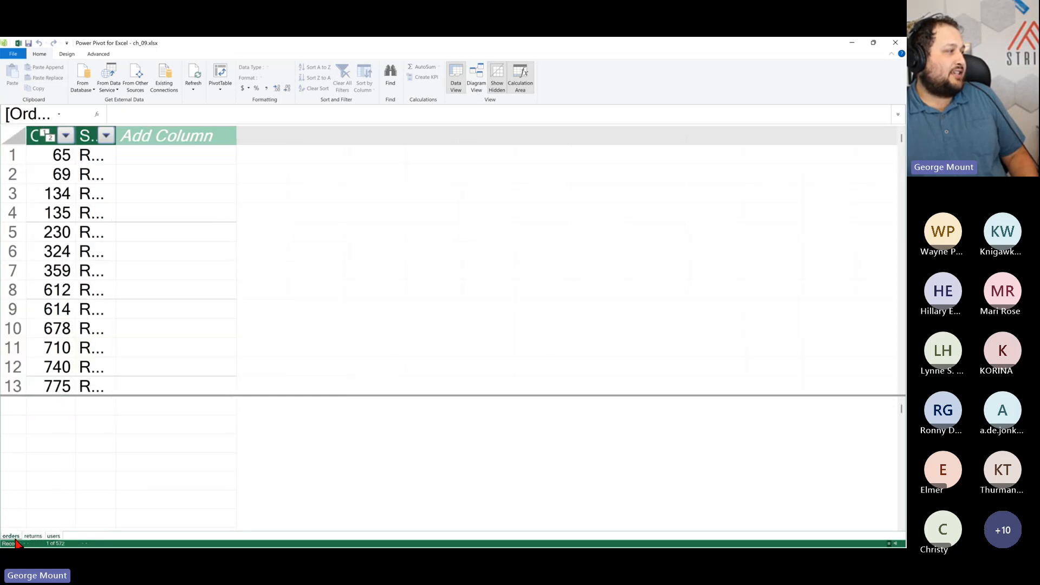
left_click(33, 537)
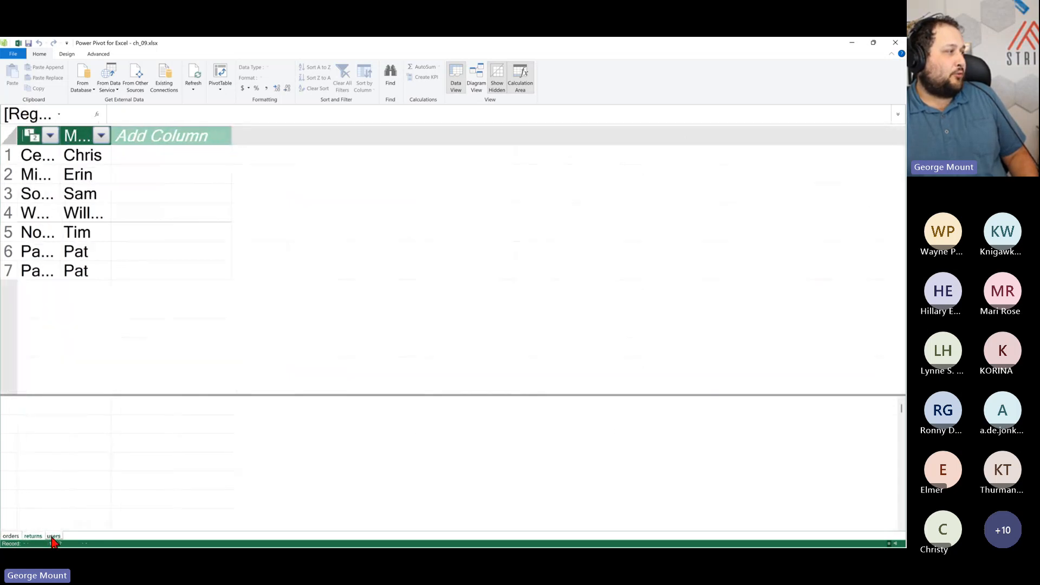
left_click(77, 233)
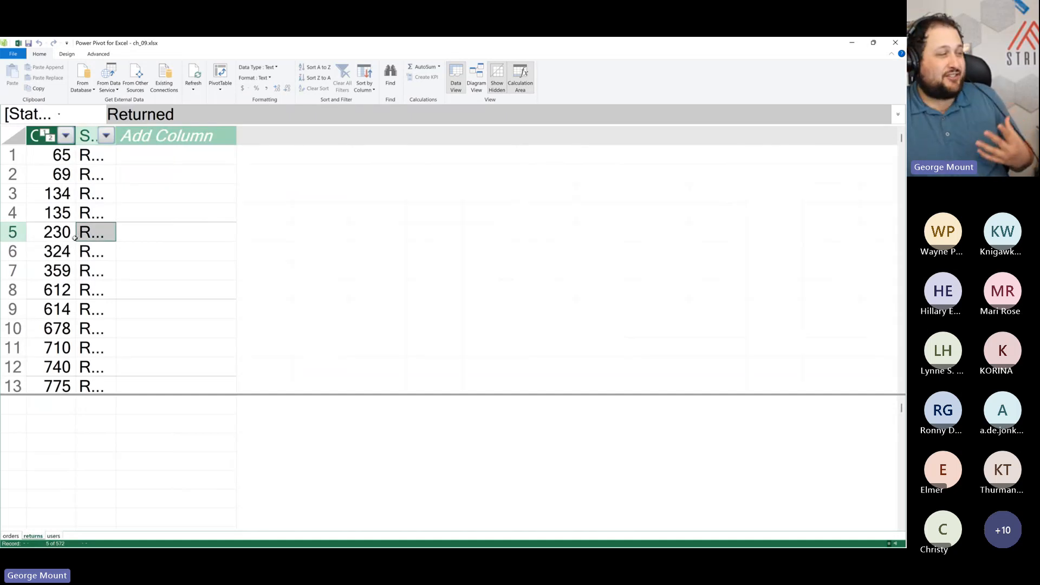
left_click(79, 259)
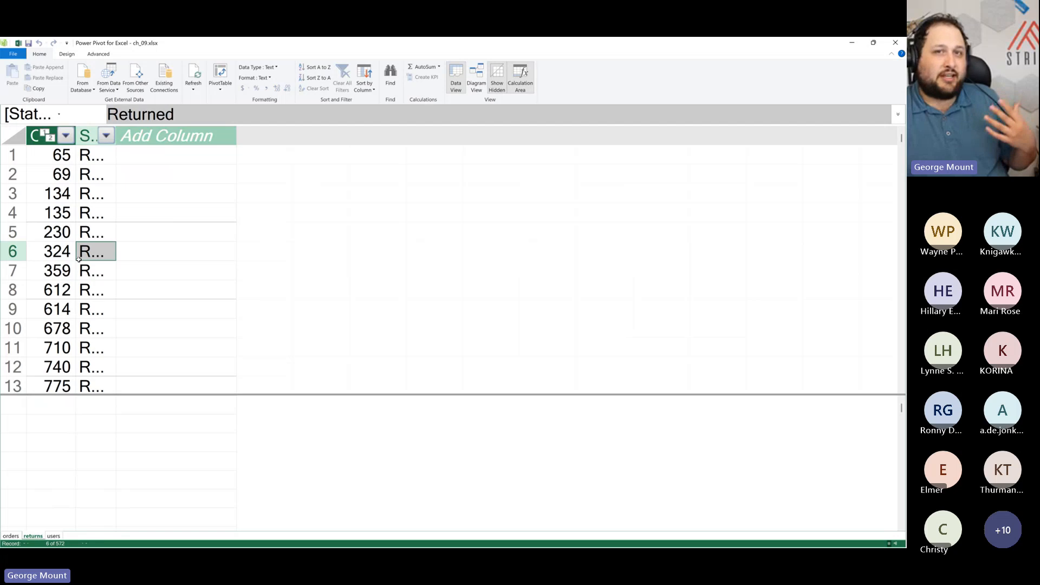
left_click(70, 290)
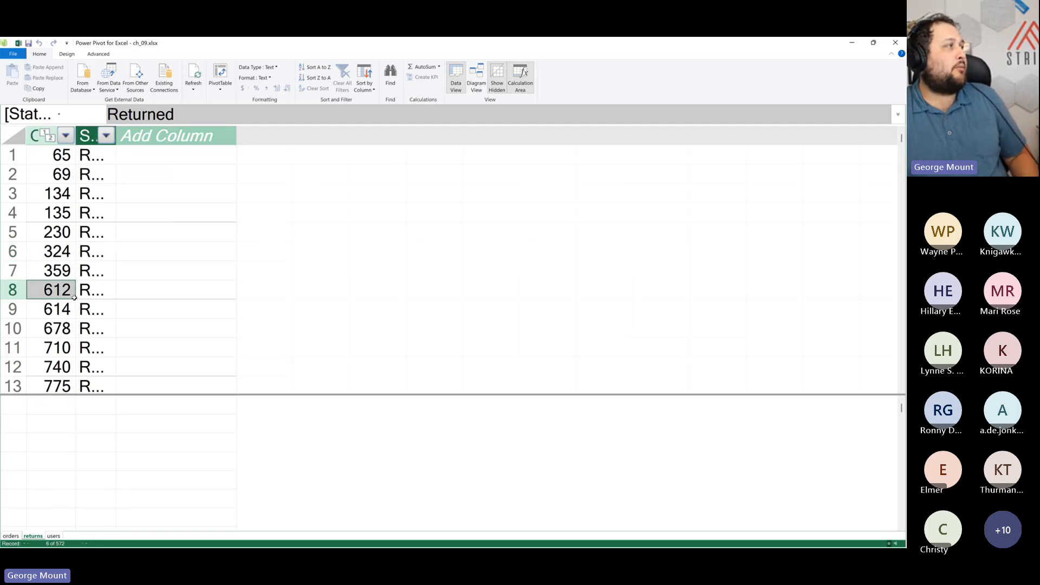
left_click(102, 206)
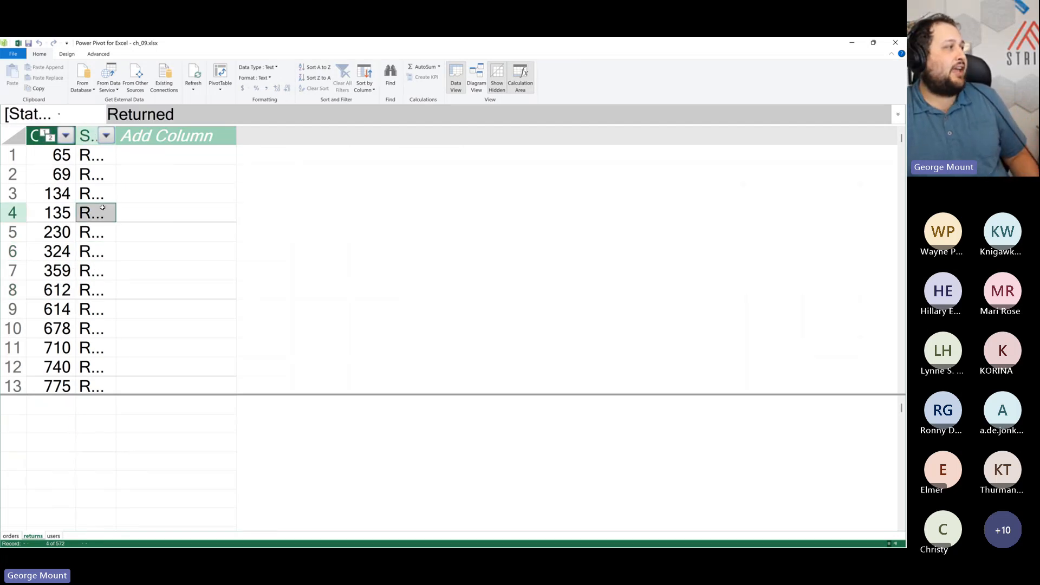
left_click(61, 280)
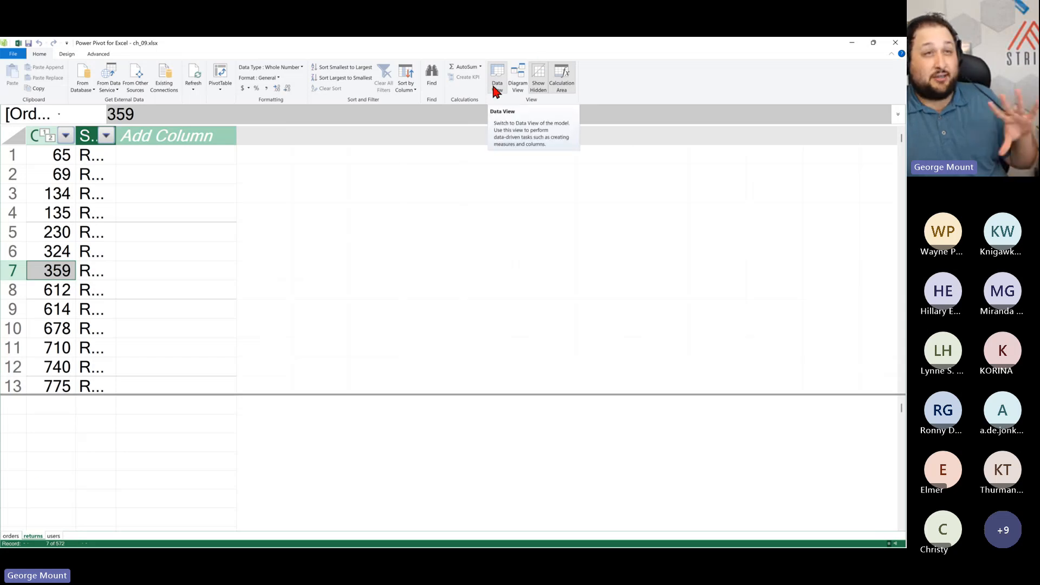
Step: Arrange the model in Diagram View by enlarging the orders and returns tables and spacing orders and users further apart
left_click(522, 86)
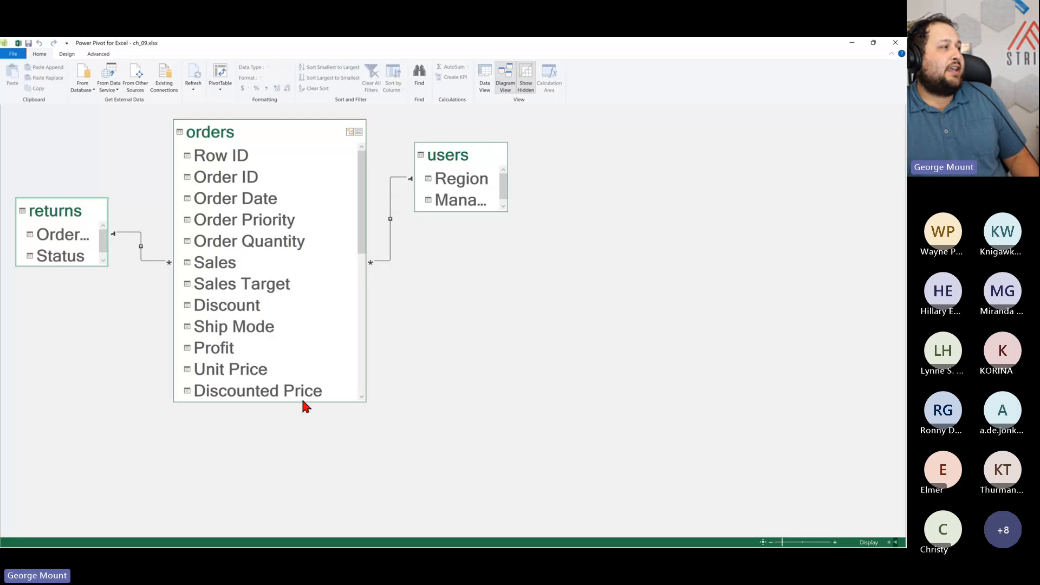
left_click_drag(304, 403, 304, 510)
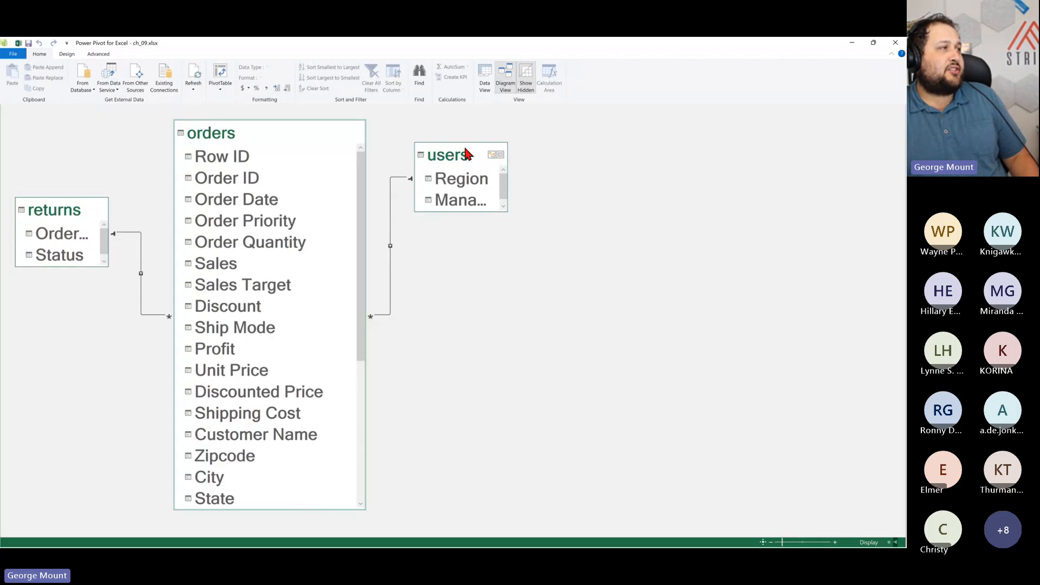
left_click_drag(463, 145, 647, 157)
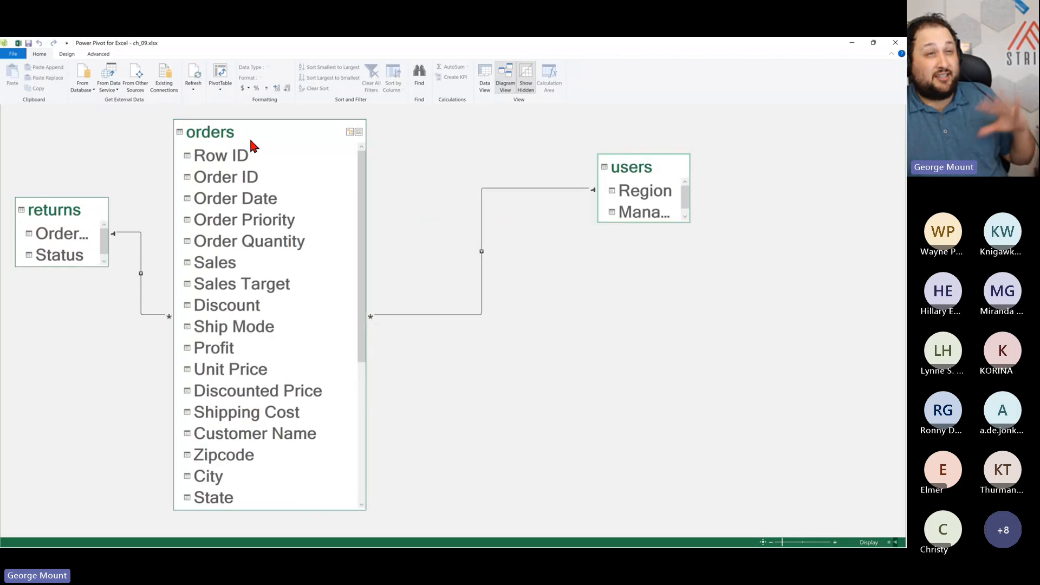
left_click_drag(249, 138, 331, 139)
scroll(339, 325, "down", 2)
scroll(343, 327, "up", 2)
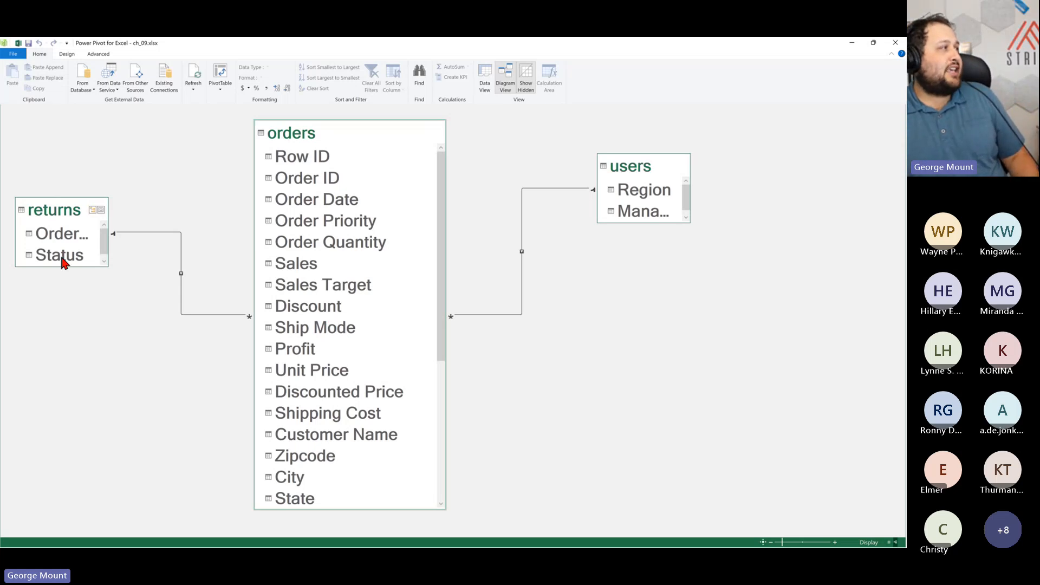
left_click_drag(79, 266, 125, 390)
left_click_drag(108, 277, 130, 273)
Step: Check the orders table in Data View, and lengthen the users table in Diagram View
left_click(486, 77)
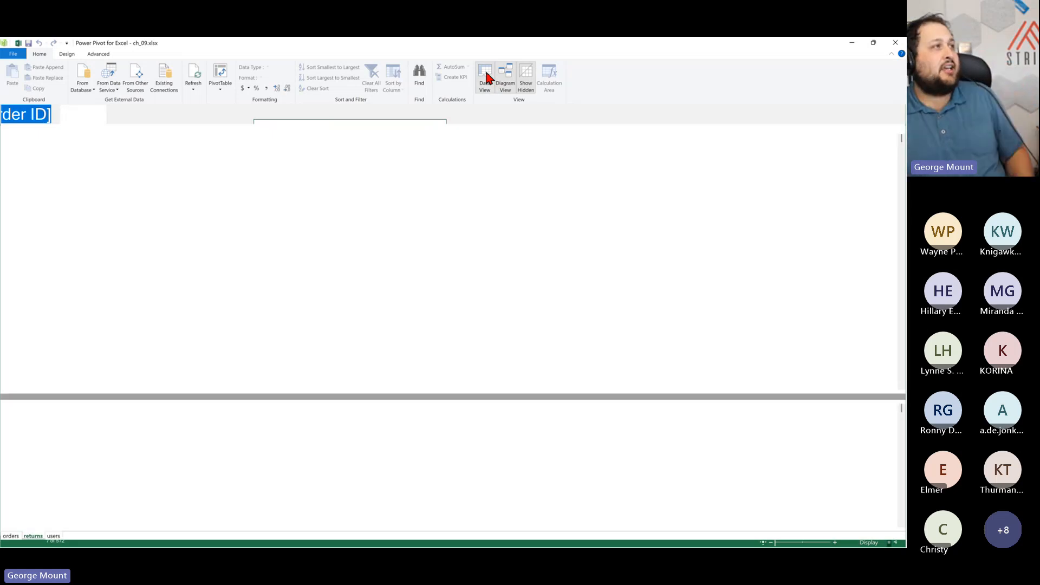
left_click(11, 536)
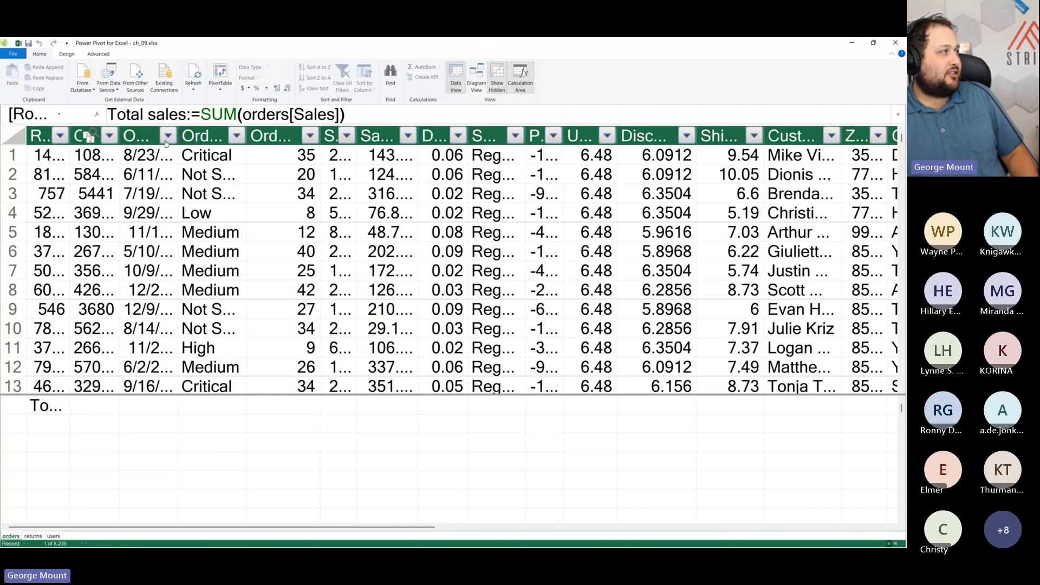
left_click(475, 86)
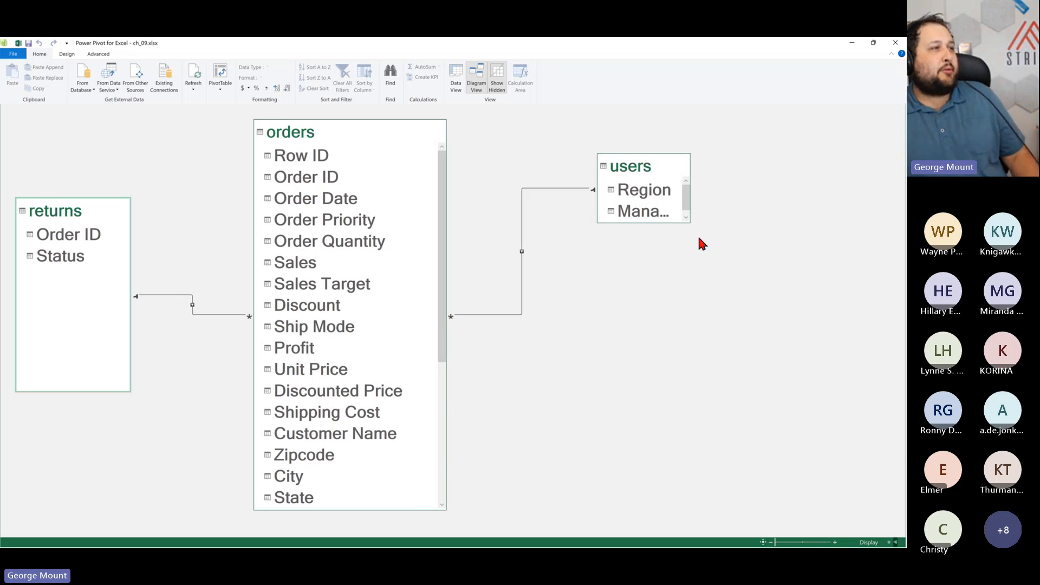
left_click_drag(680, 224, 680, 353)
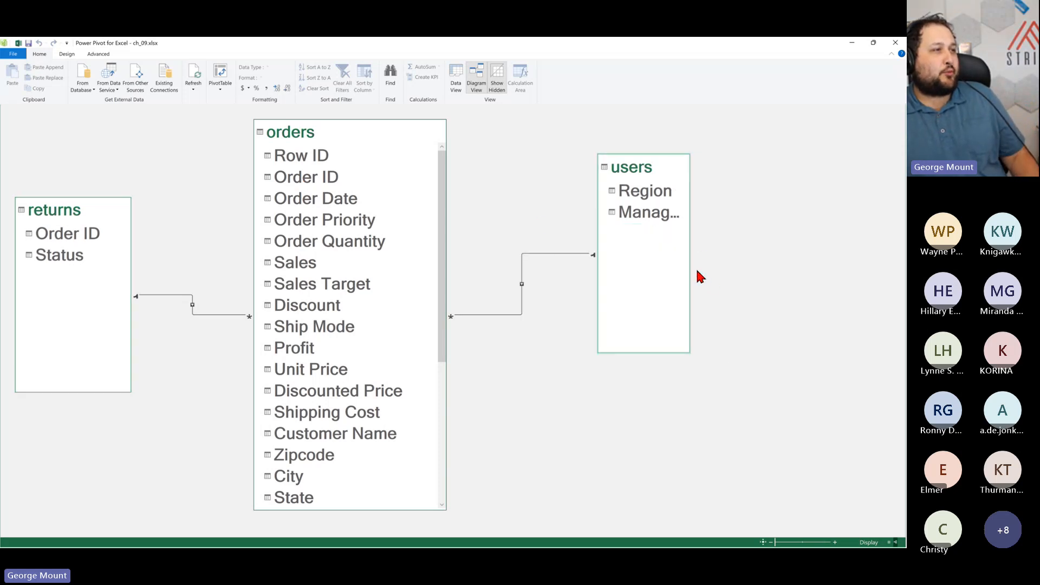
Step: Widen the users table in Diagram View so its field names fit, and close the Power Pivot window
left_click_drag(690, 271, 753, 267)
scroll(330, 350, "down", 5)
scroll(311, 366, "up", 4)
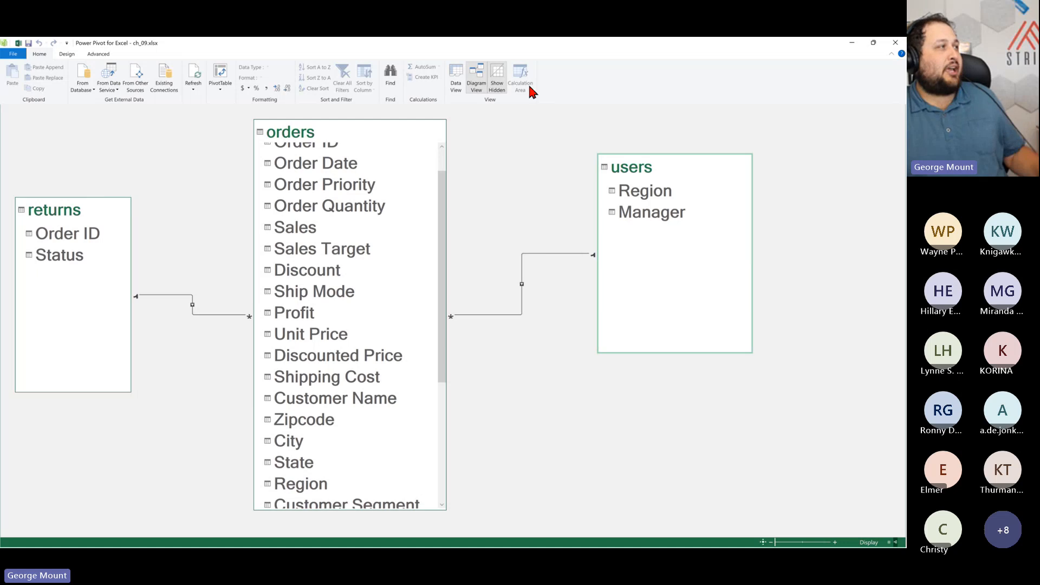
left_click(894, 44)
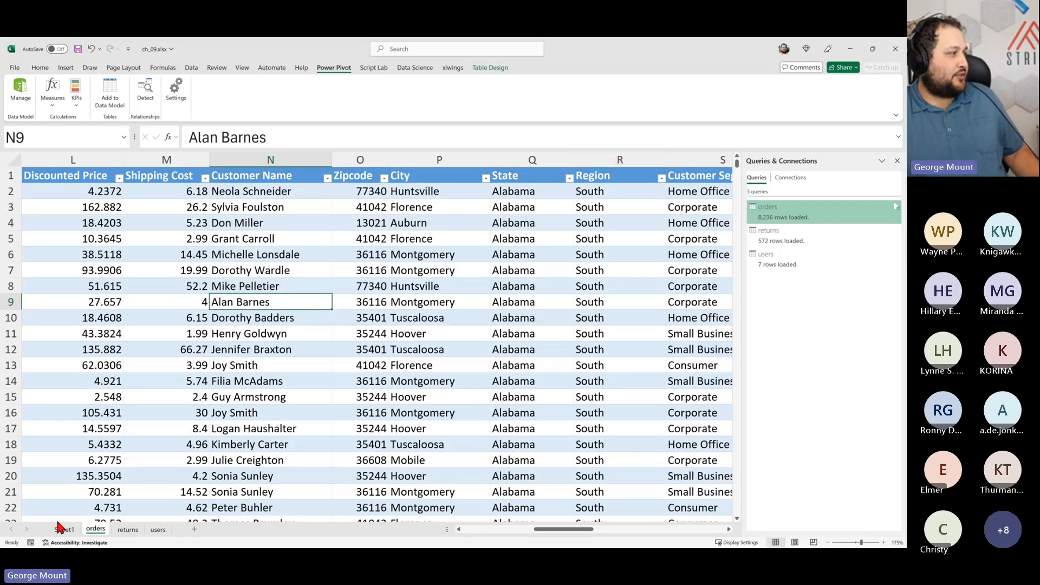
Step: Add the Manager field from the users table to the rows of the PivotTable on Sheet1
left_click(64, 532)
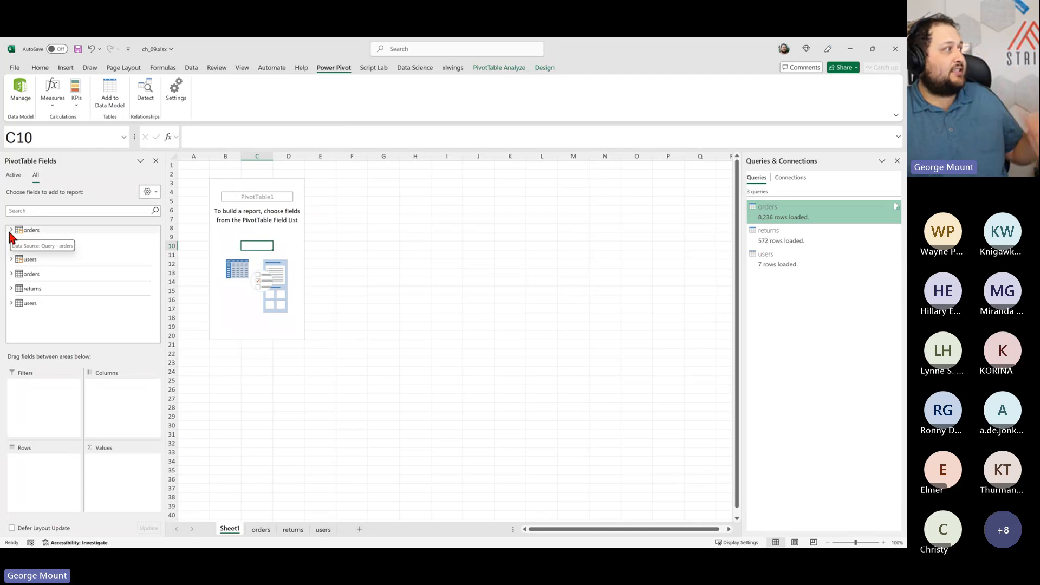
left_click(11, 260)
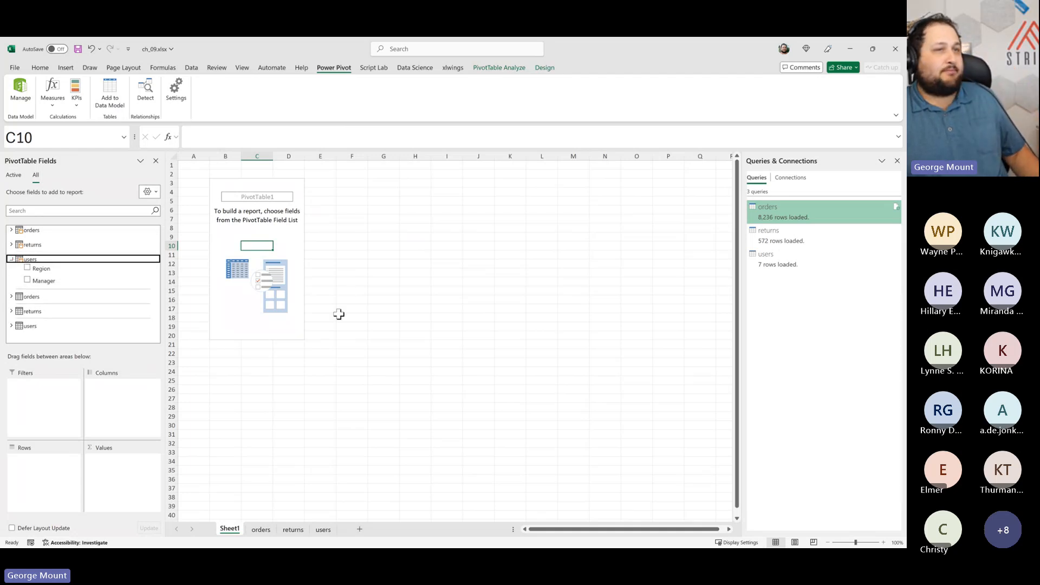
left_click(28, 281)
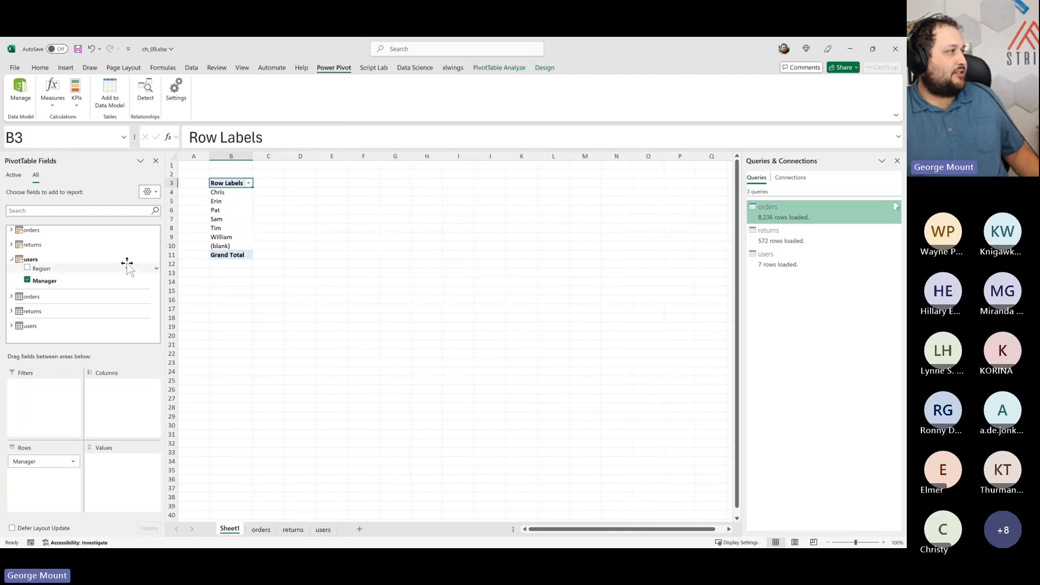
left_click(11, 259)
left_click(11, 259)
left_click(33, 212)
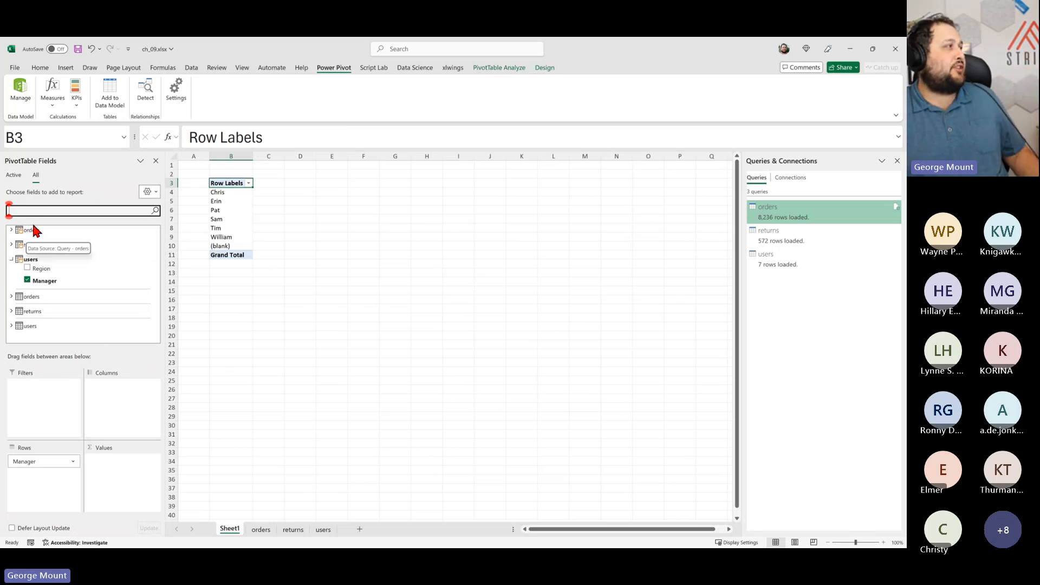
Step: Add the Sales field from the orders table to the PivotTable's values as a sum
left_click(11, 229)
scroll(51, 274, "down", 3)
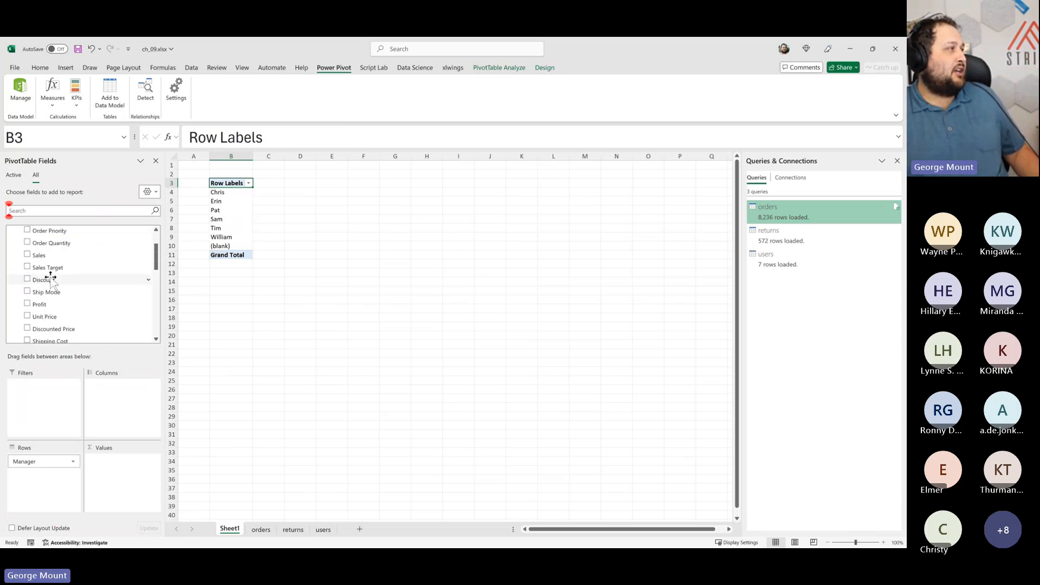
left_click_drag(15, 257, 121, 509)
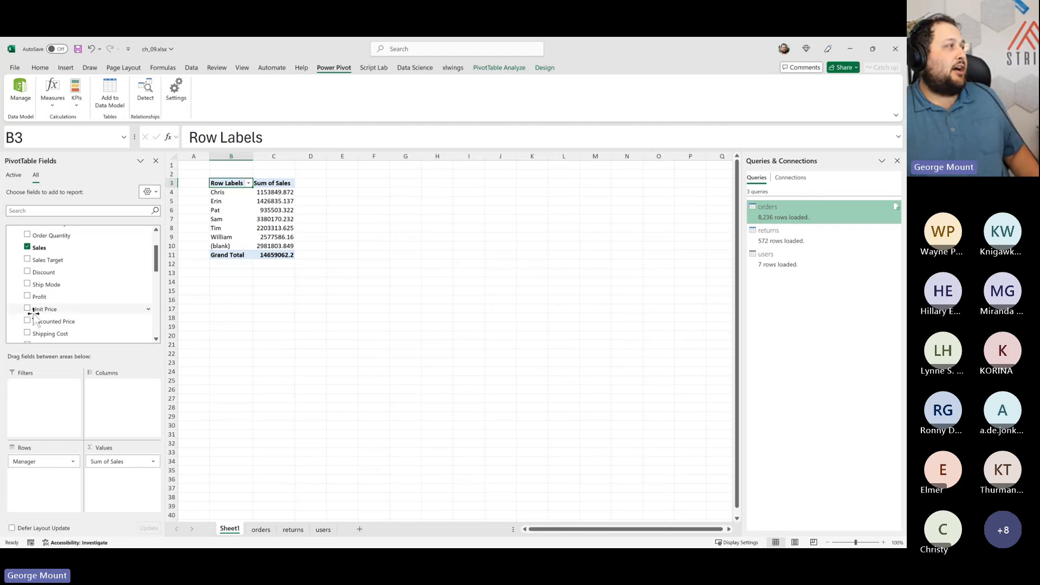
scroll(70, 293, "up", 2)
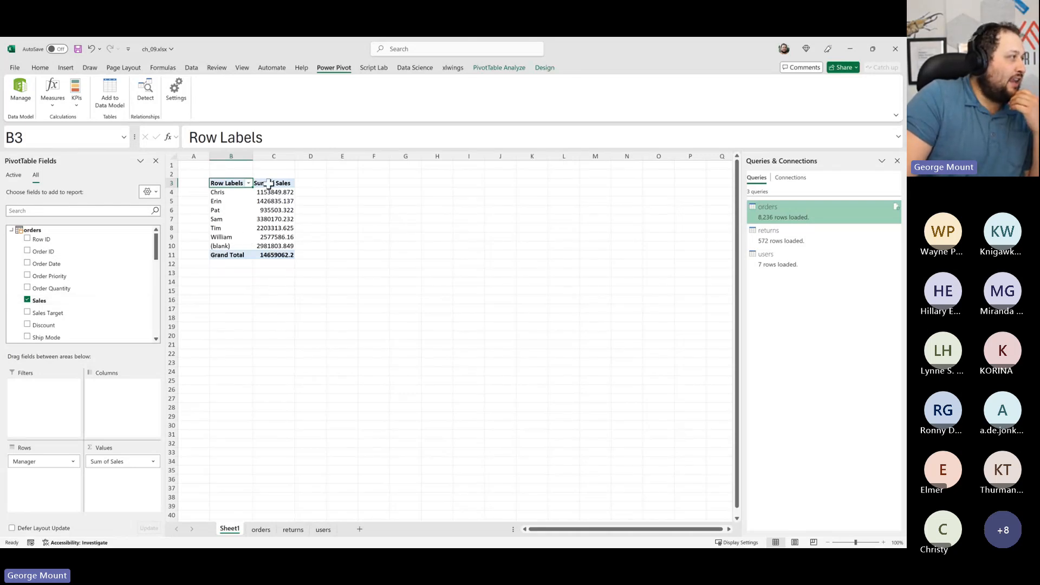
scroll(128, 281, "down", 2)
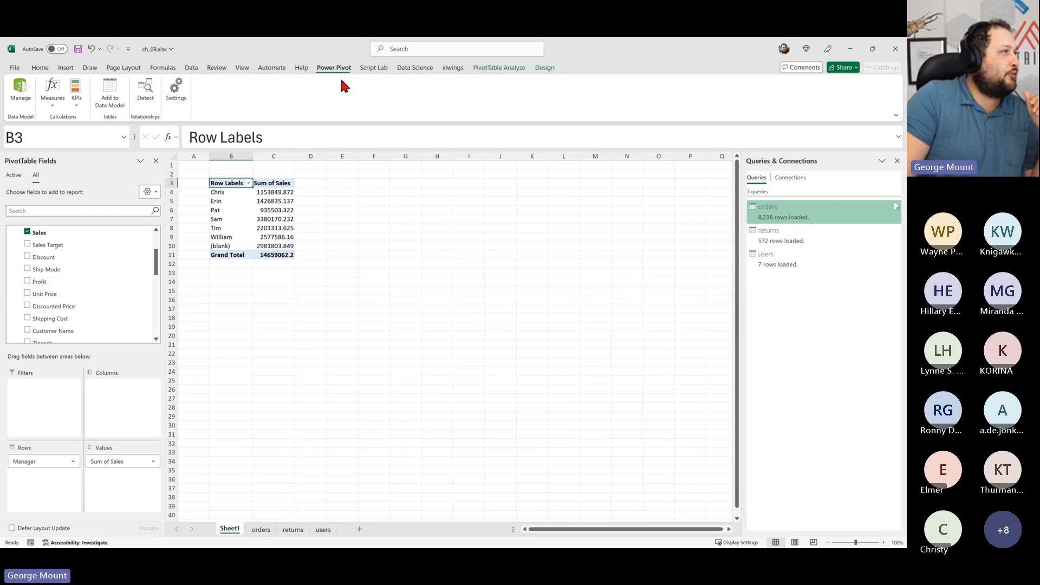
Step: Check which calculated field, calculated item and set options are available for the PivotTable
left_click(508, 69)
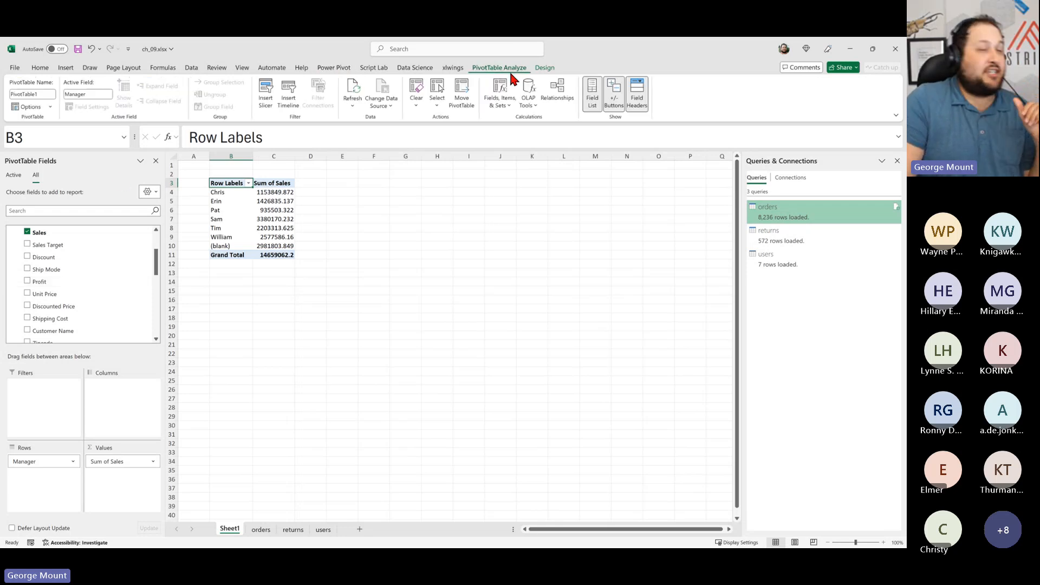
left_click(501, 106)
left_click(503, 108)
left_click(502, 109)
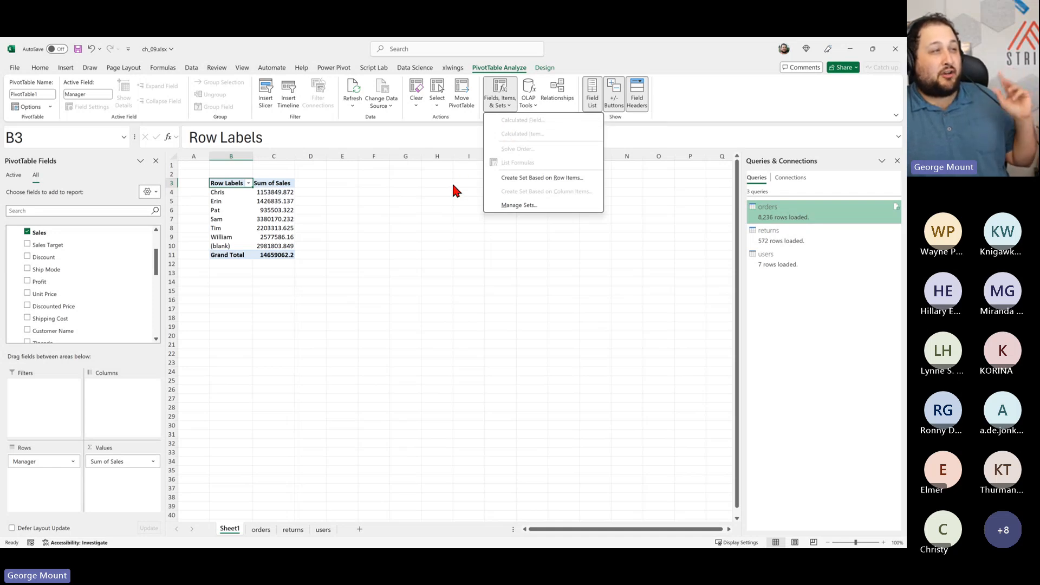
left_click(439, 204)
Step: Enter the note "Implicit measures -- drag and drop" in cell H5
left_click(439, 204)
type("Imnp")
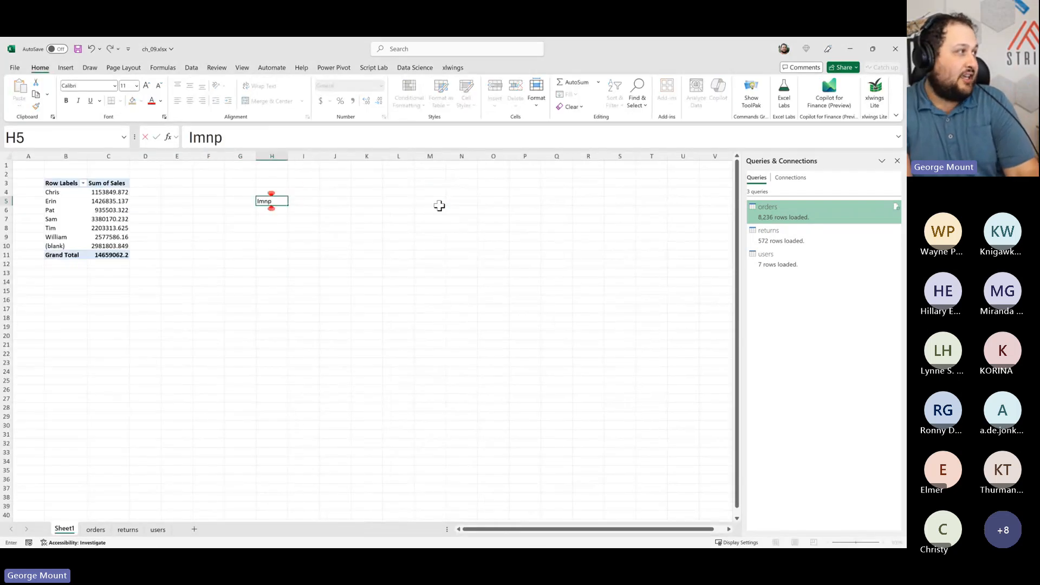
key("BackSpace")
key("BackSpace")
key("BackSpace")
type("mplicit")
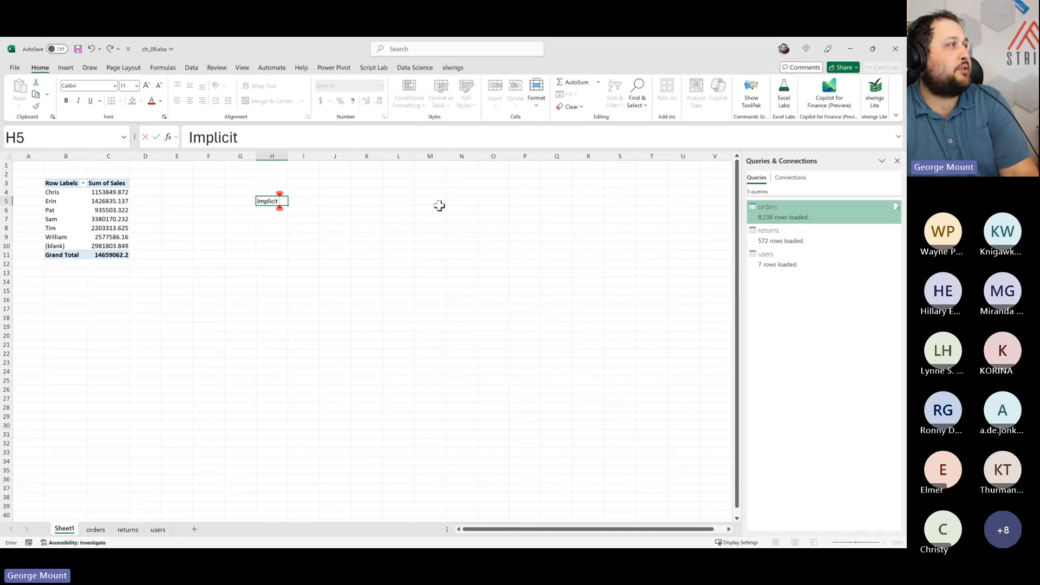
type(" meas")
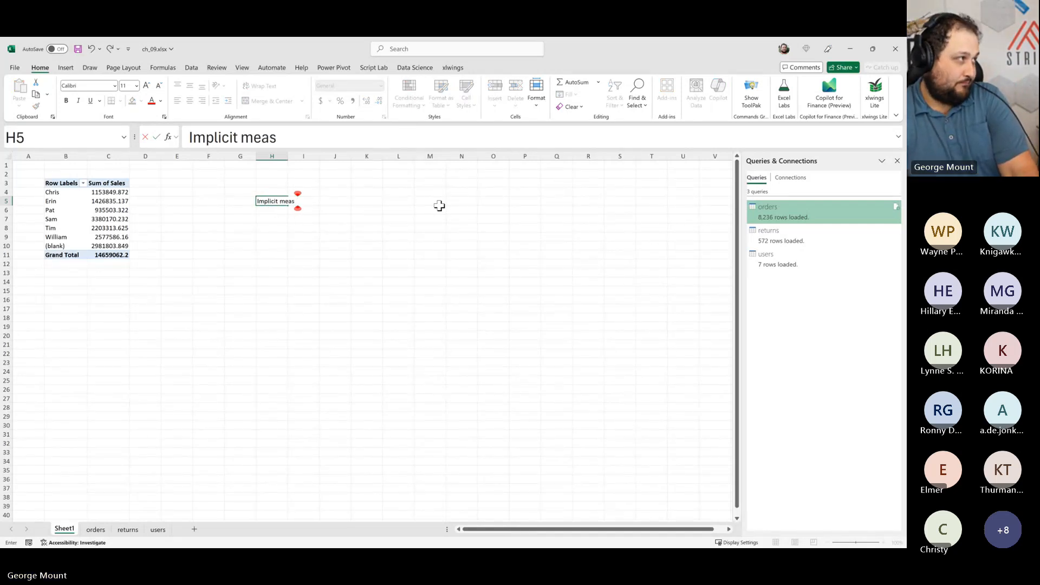
type("ures -- dra")
key("BackSpace")
type("r")
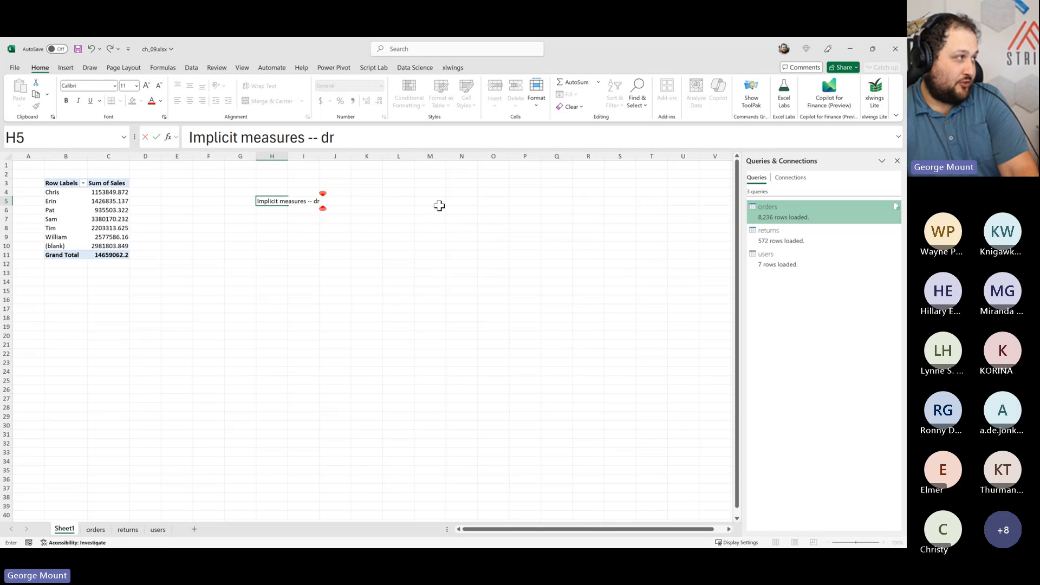
type("ag and drop")
key("Return")
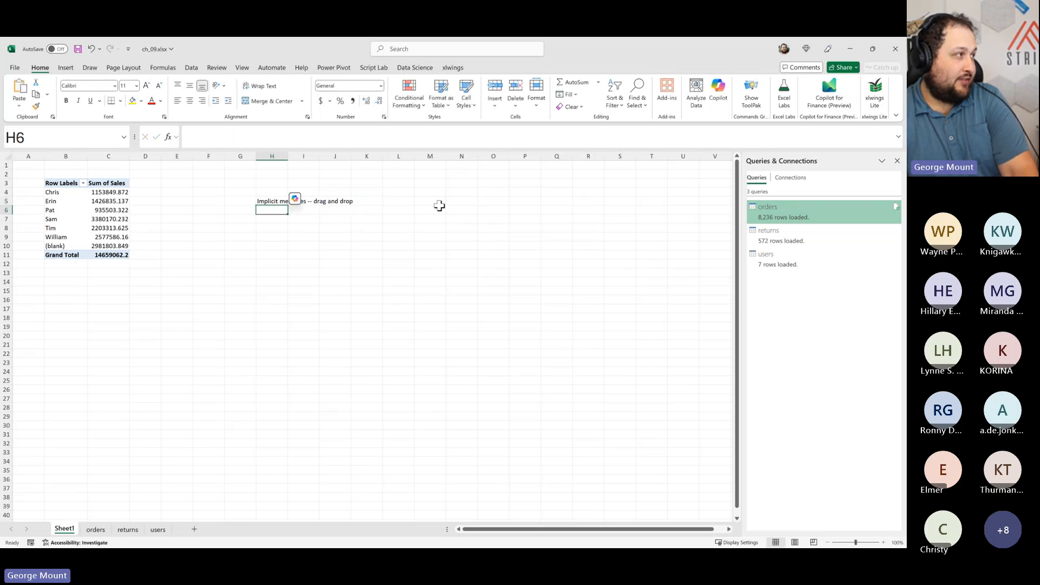
Step: Enter the note "Explicit measures -- DAX created in your Measures table" in cell H6
type("Explicit measure")
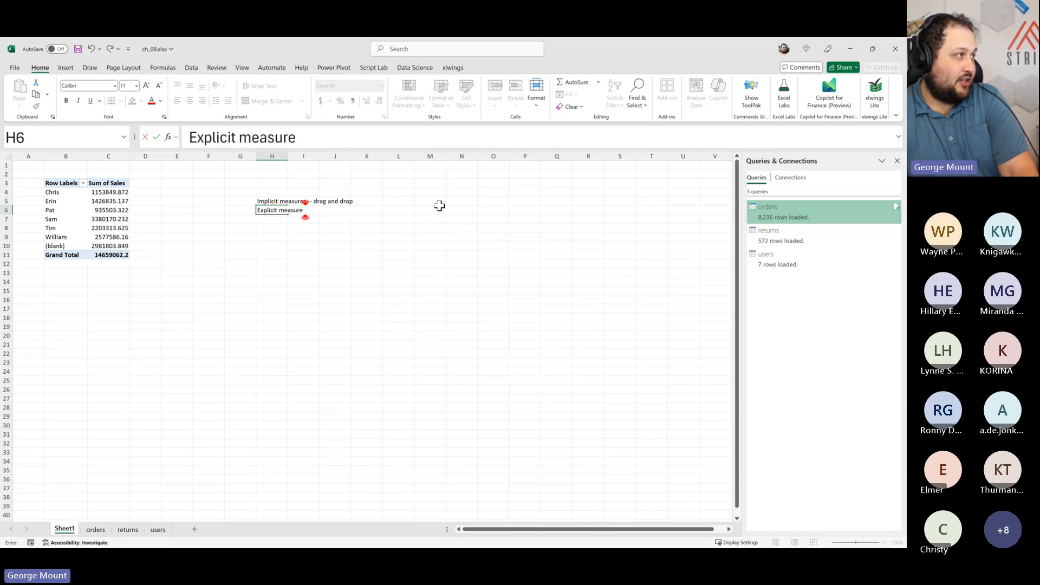
type("s -- DAX create")
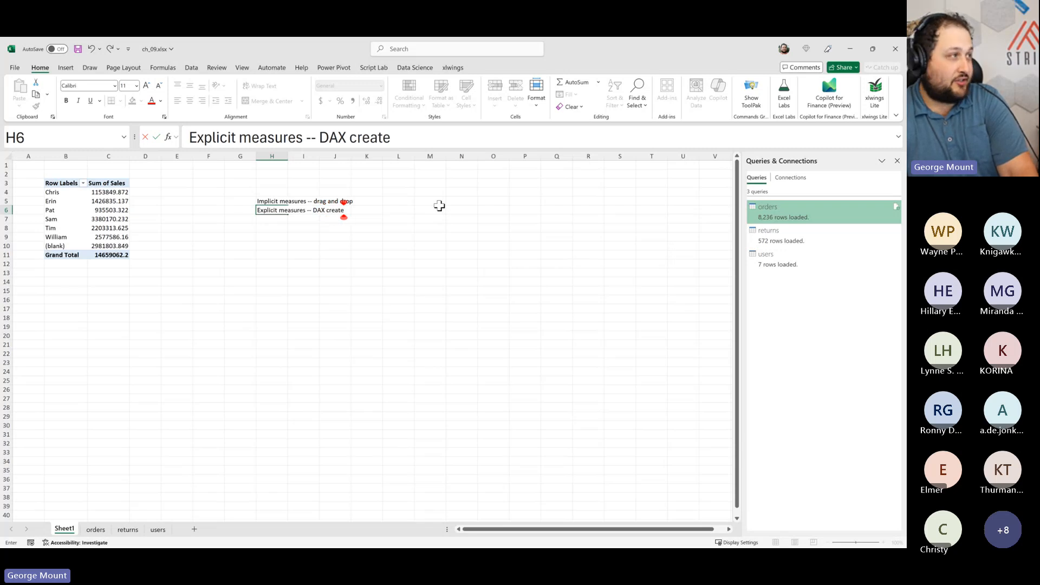
type("d in your Measures t")
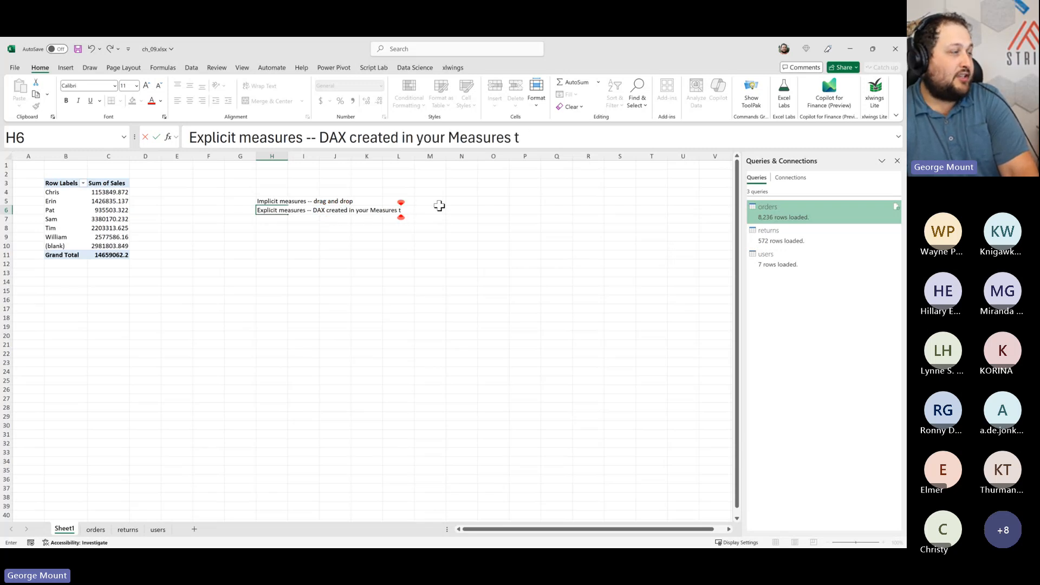
type("able")
key("Return")
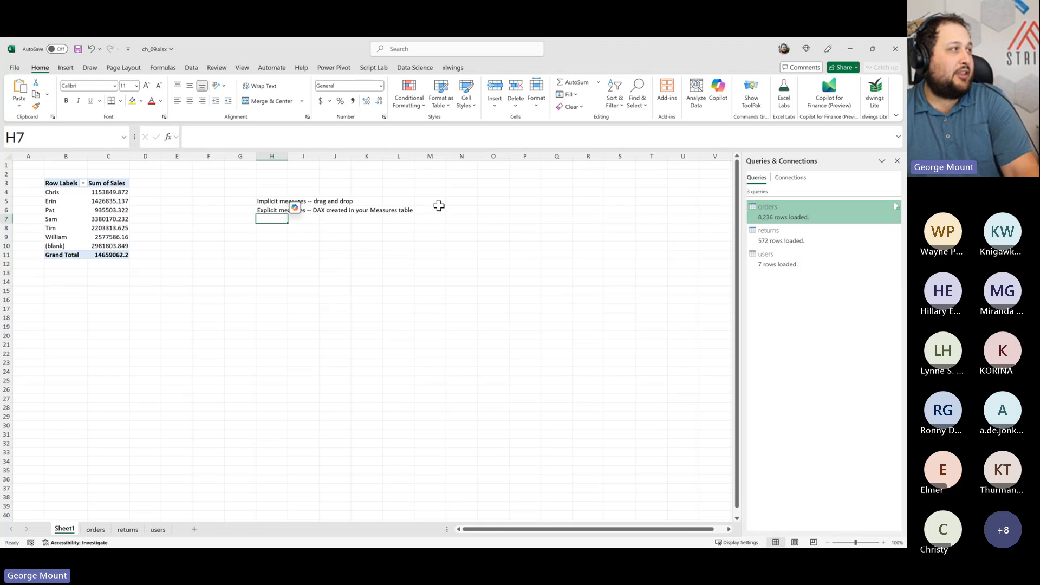
scroll(271, 276, "up", 3)
left_click_drag(352, 215, 352, 227)
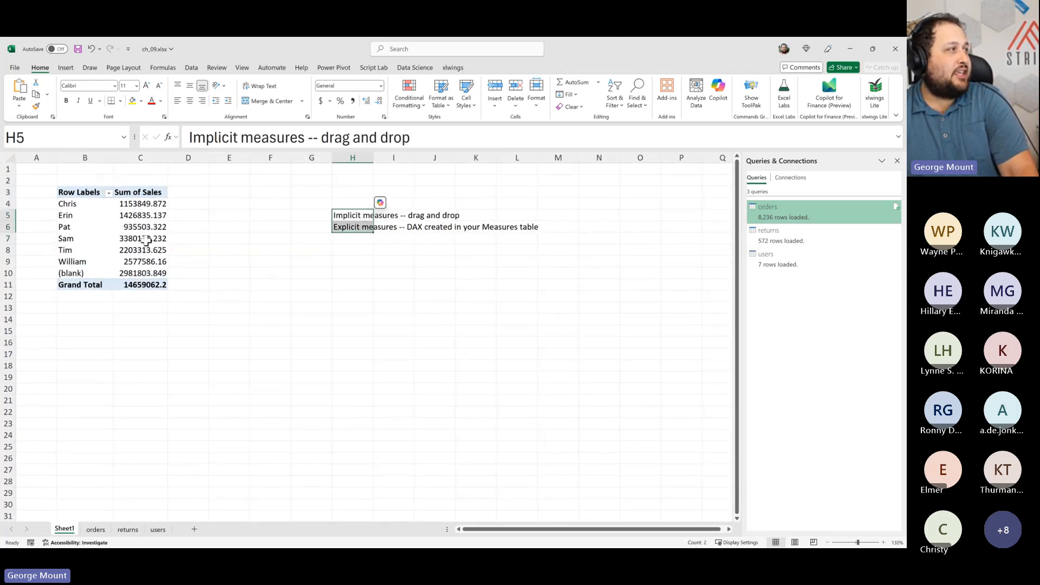
Step: Open the Power Pivot model and compare the Sum of Sales and Total sales measures in the orders calculation area
left_click(165, 195)
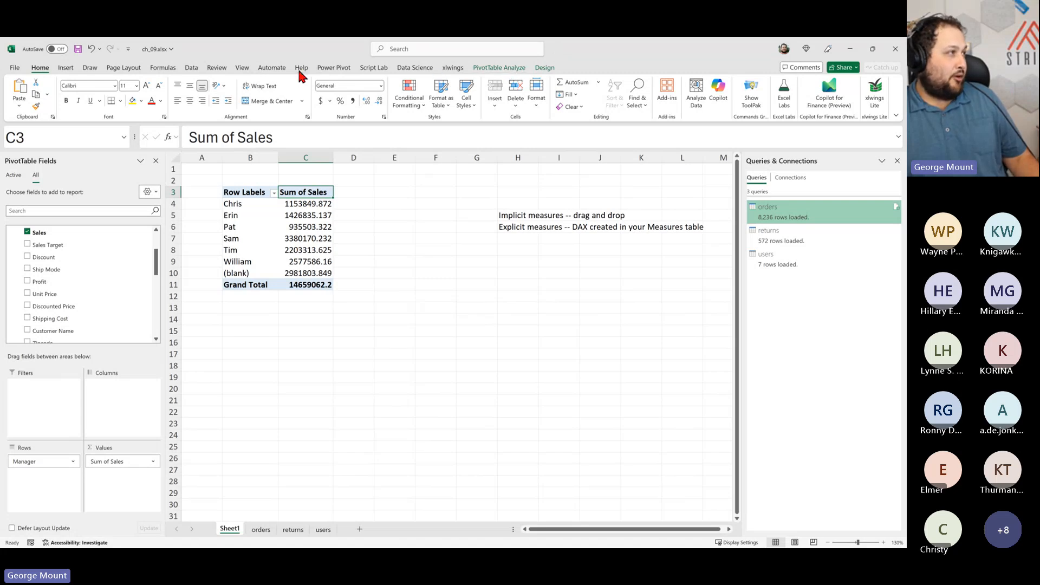
left_click(328, 68)
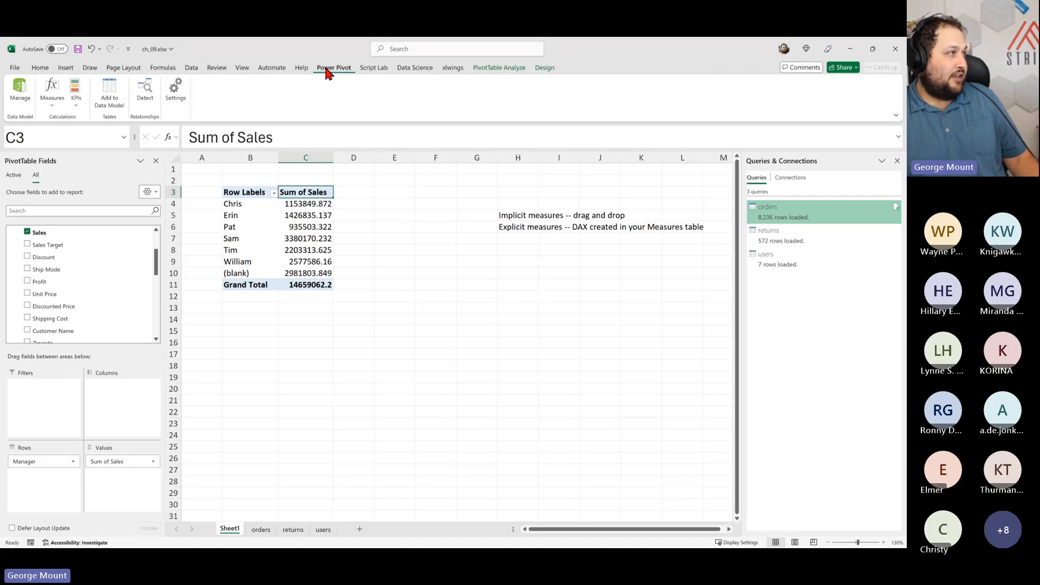
left_click(20, 92)
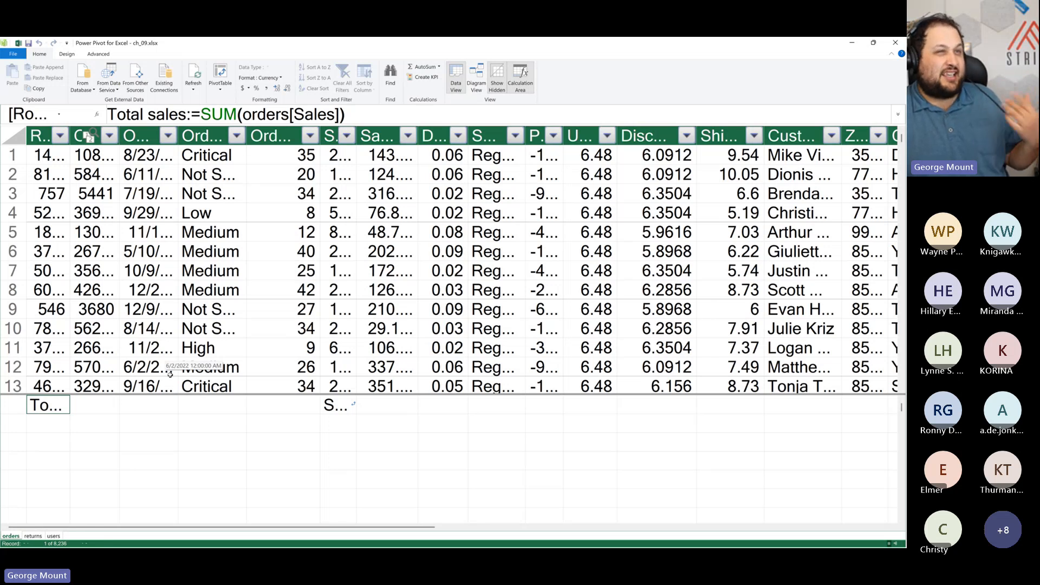
left_click_drag(93, 424, 615, 467)
left_click(324, 436)
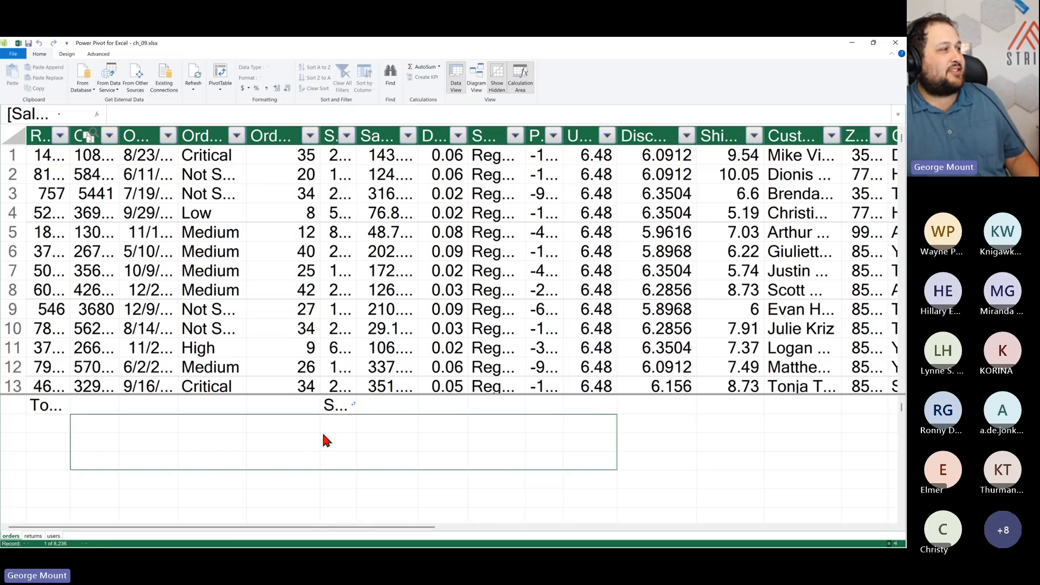
left_click(336, 404)
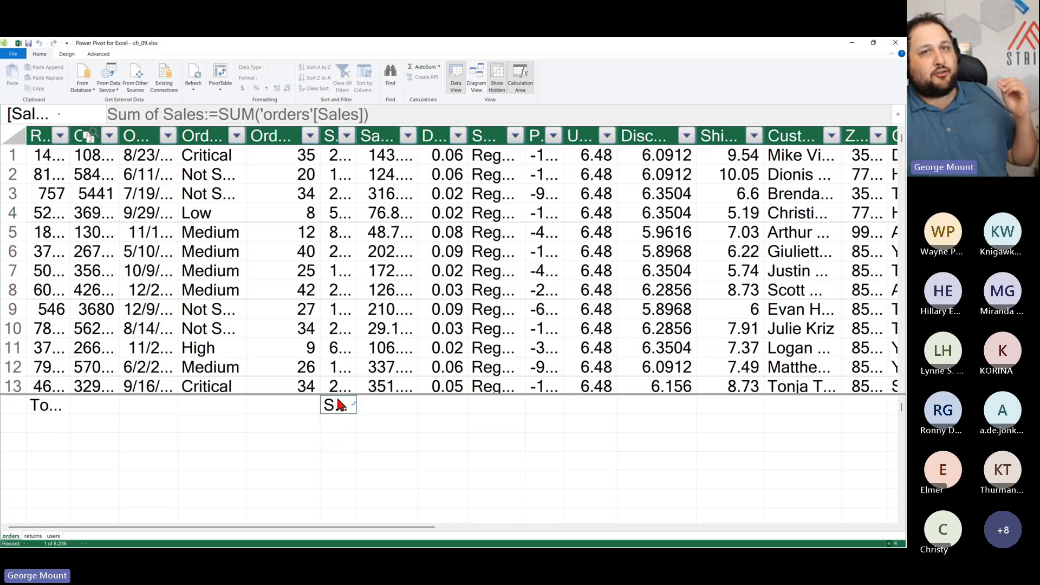
left_click(53, 405)
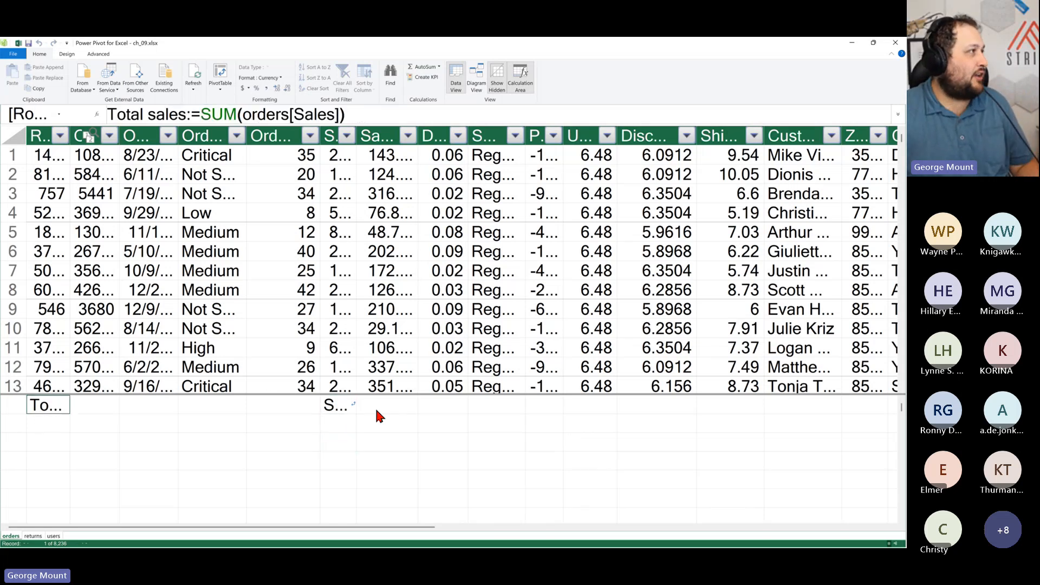
Step: Delete the implicit Sum of Sales measure from the model, check the Total sales formula, and return to the worksheet
left_click(348, 407)
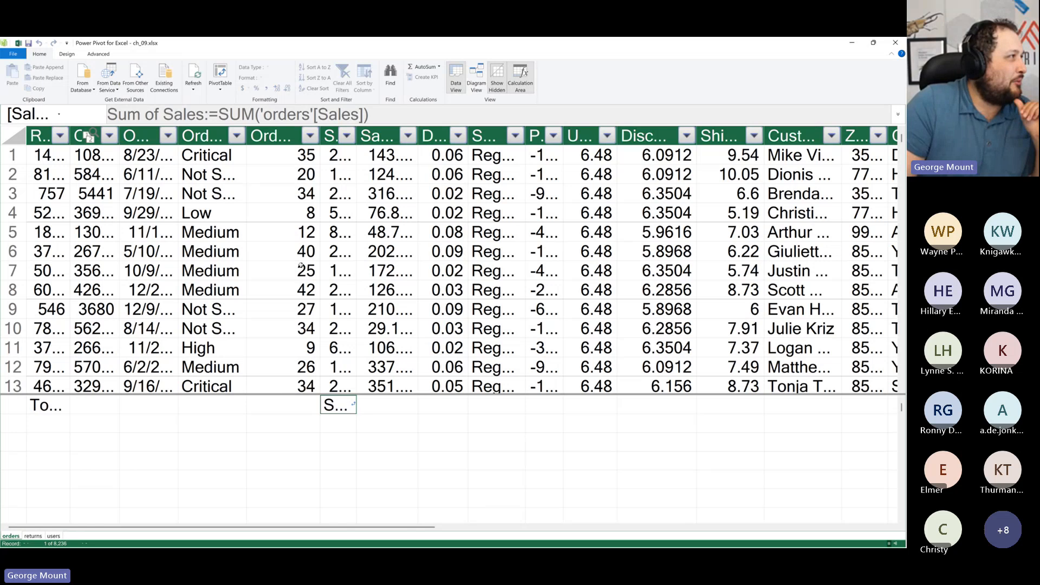
right_click(342, 405)
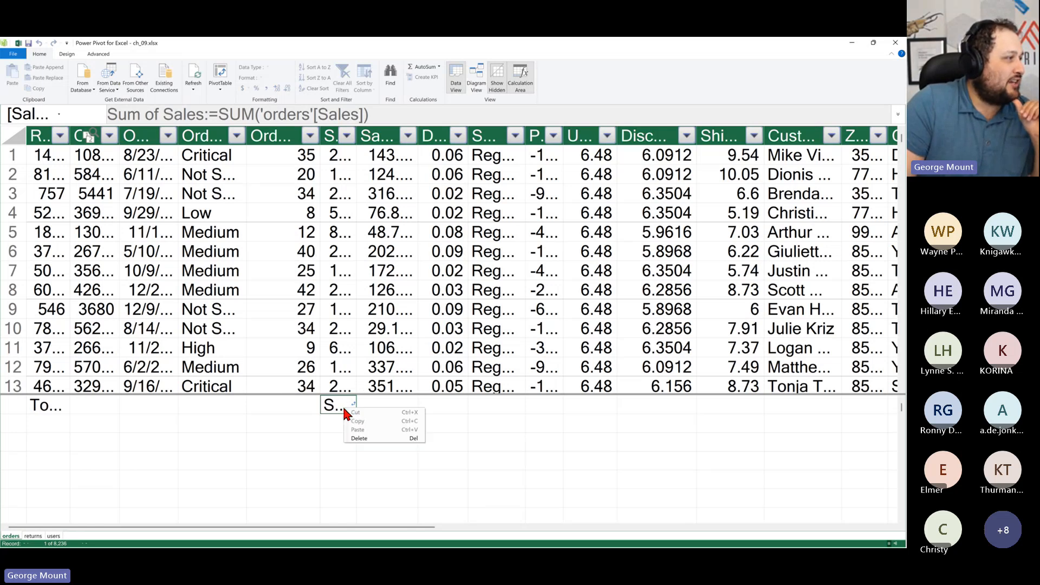
left_click(364, 438)
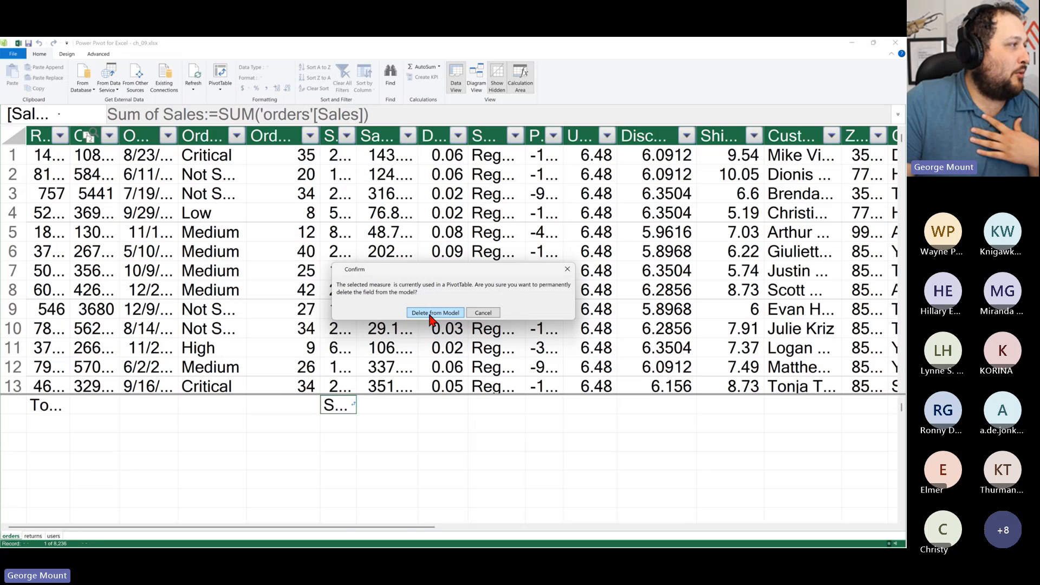
left_click(430, 314)
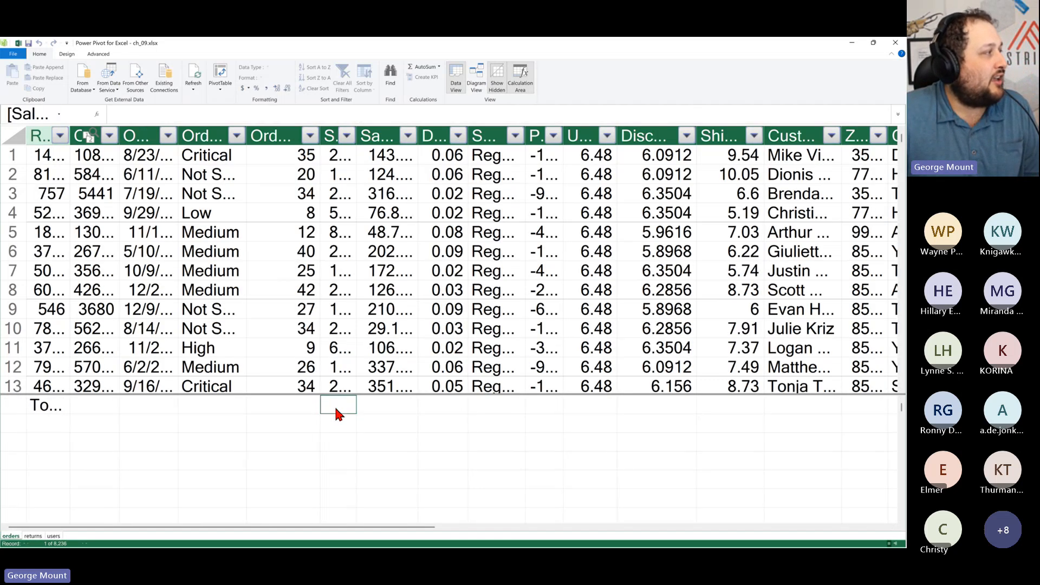
left_click(56, 407)
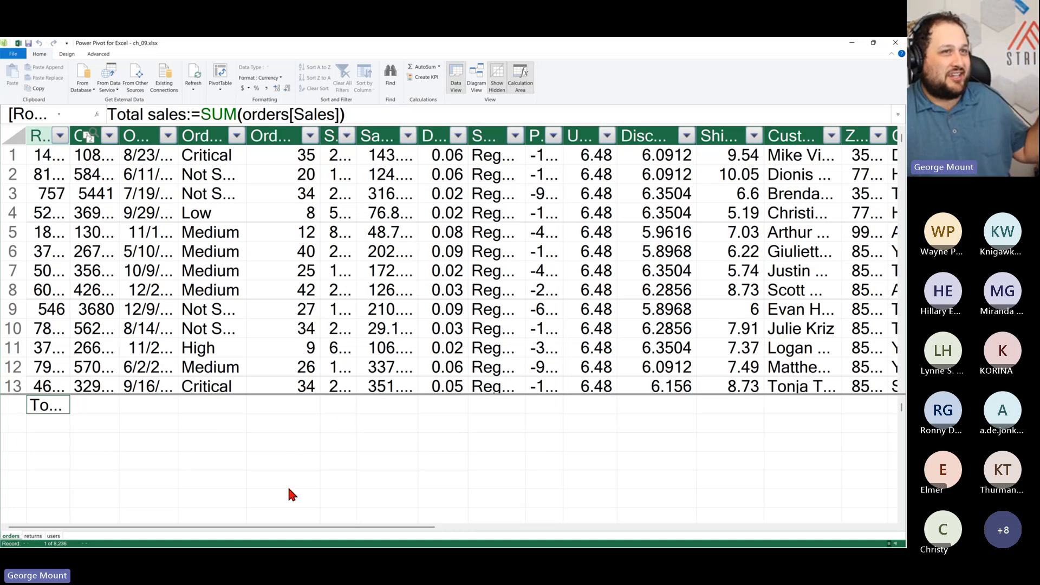
left_click(895, 46)
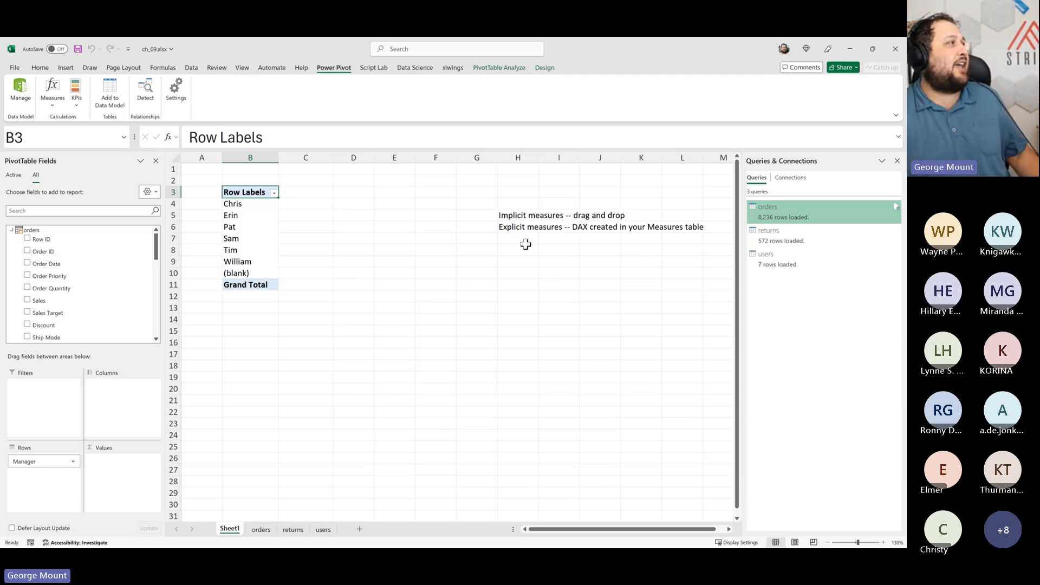
Step: Review the measures defined in the Data Model and their formulas in Manage Measures, and close the dialog
left_click(52, 103)
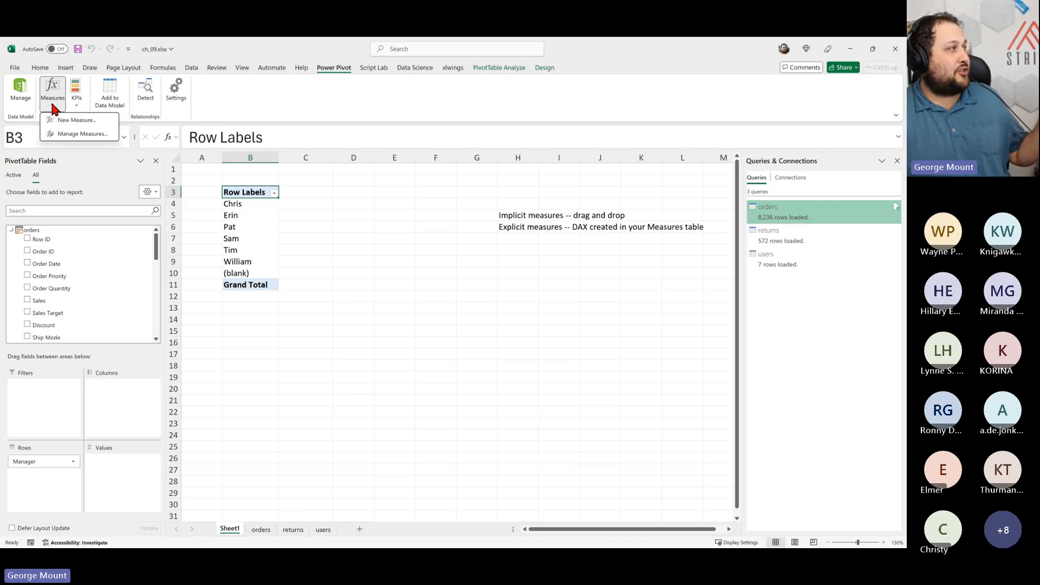
left_click(79, 136)
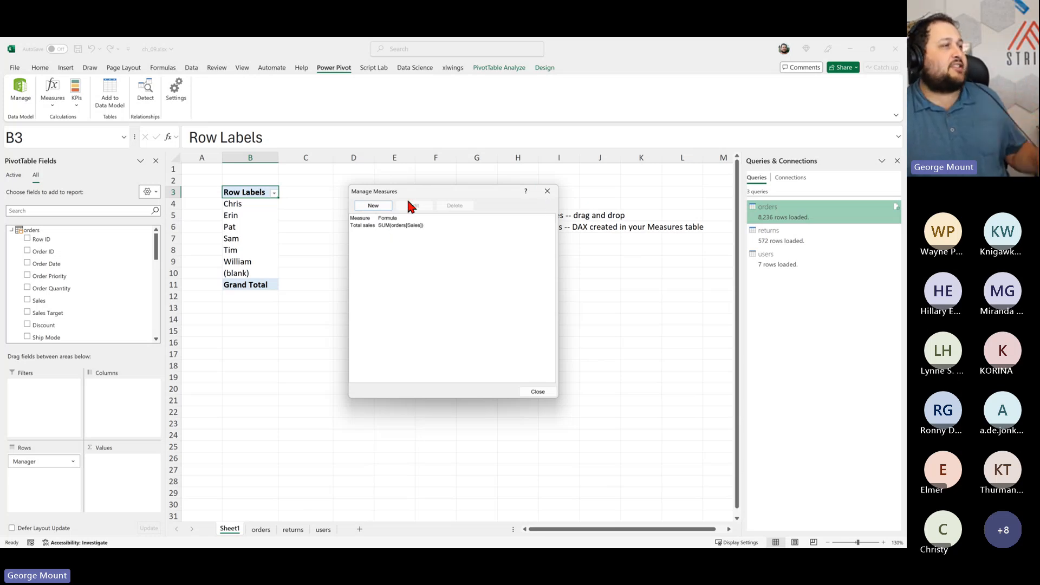
left_click(545, 191)
left_click(52, 102)
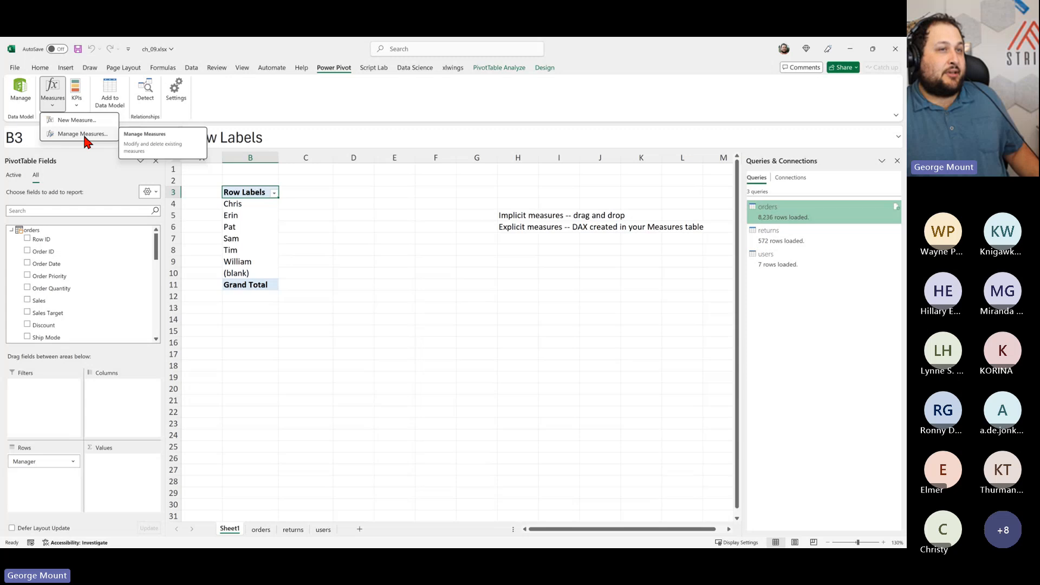
left_click(82, 135)
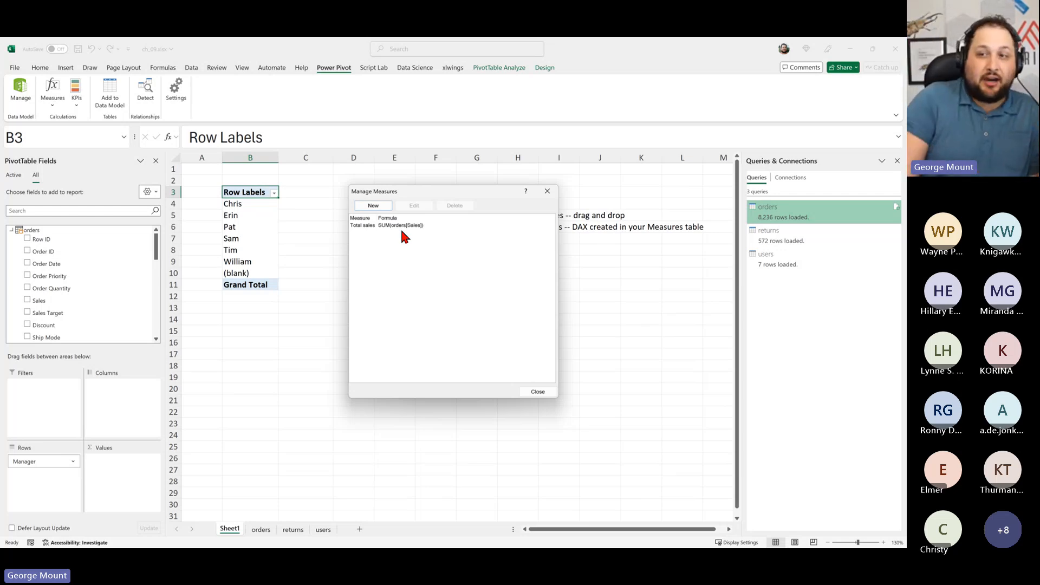
left_click(547, 191)
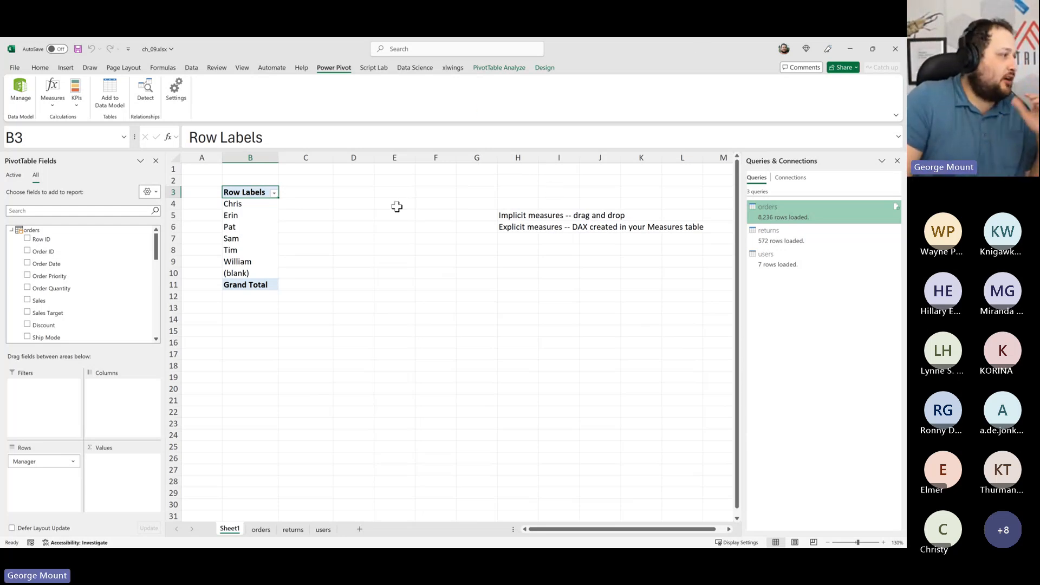
Step: Find the explicit Total sales measure by searching the PivotTable fields for "sale" and add it to the Values area
left_click(261, 227)
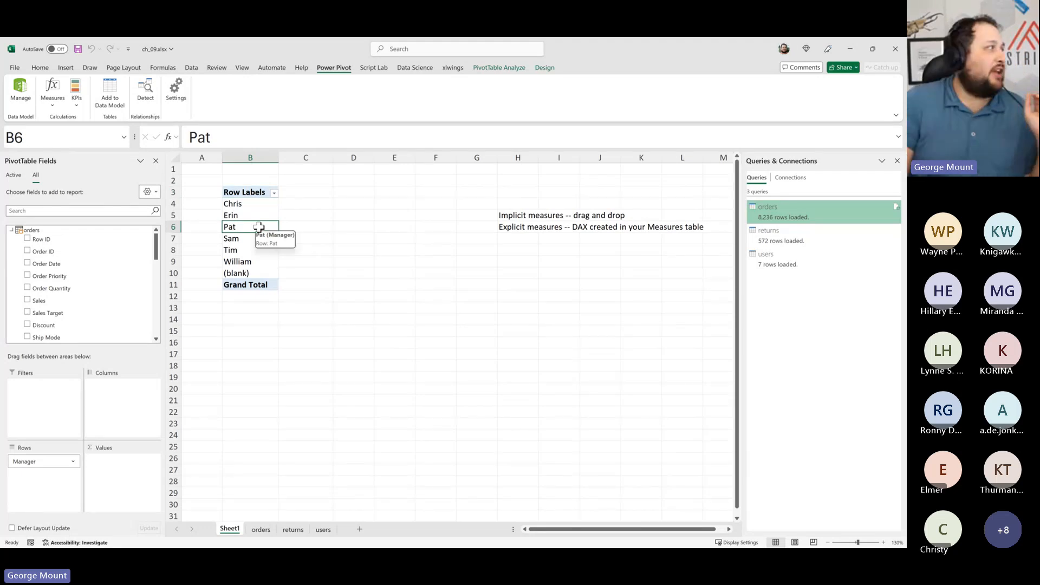
scroll(51, 294, "down", 3)
scroll(51, 294, "up", 3)
left_click(49, 209)
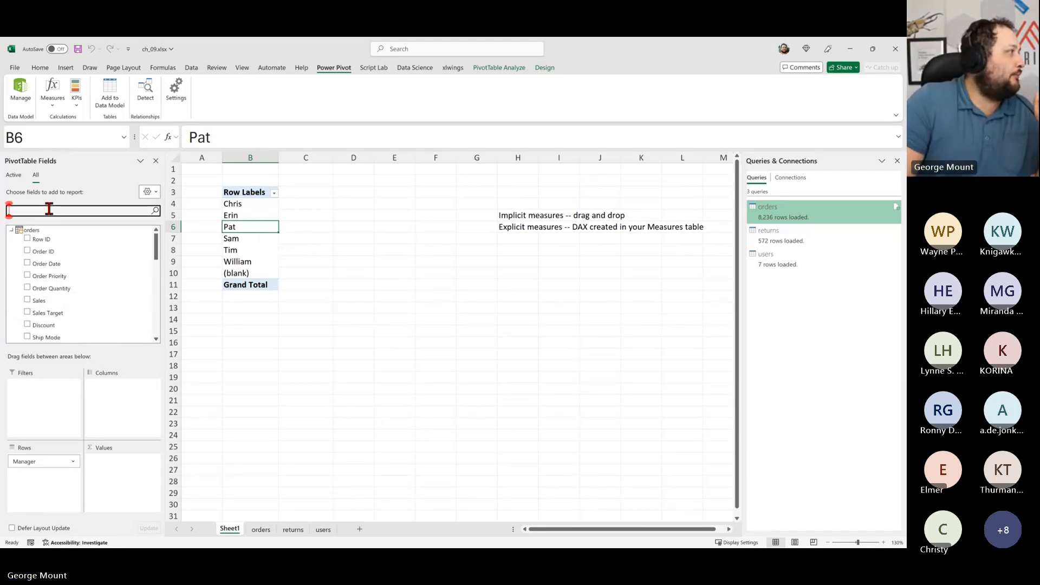
type("sale")
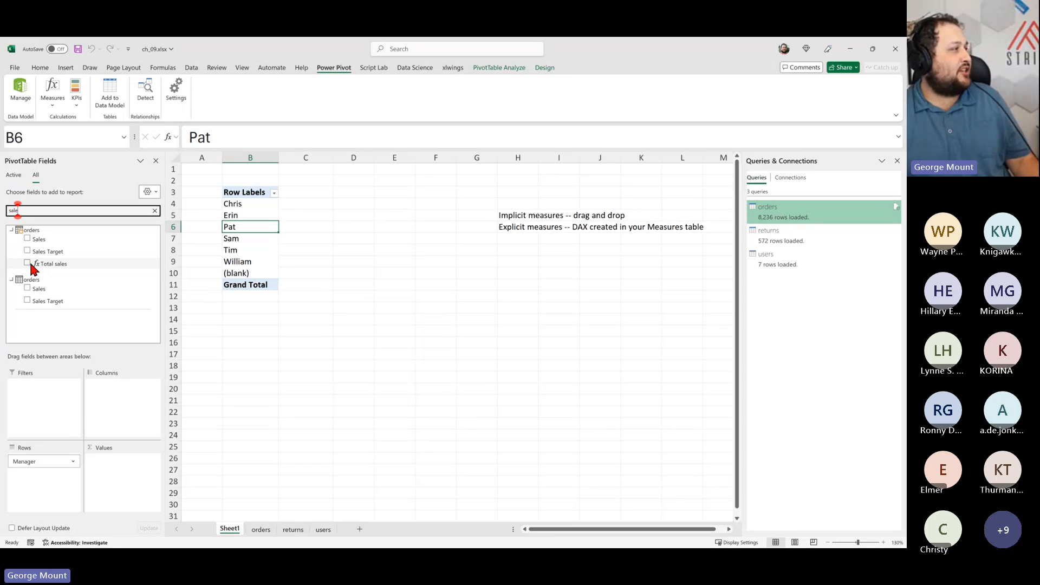
left_click_drag(28, 262, 104, 500)
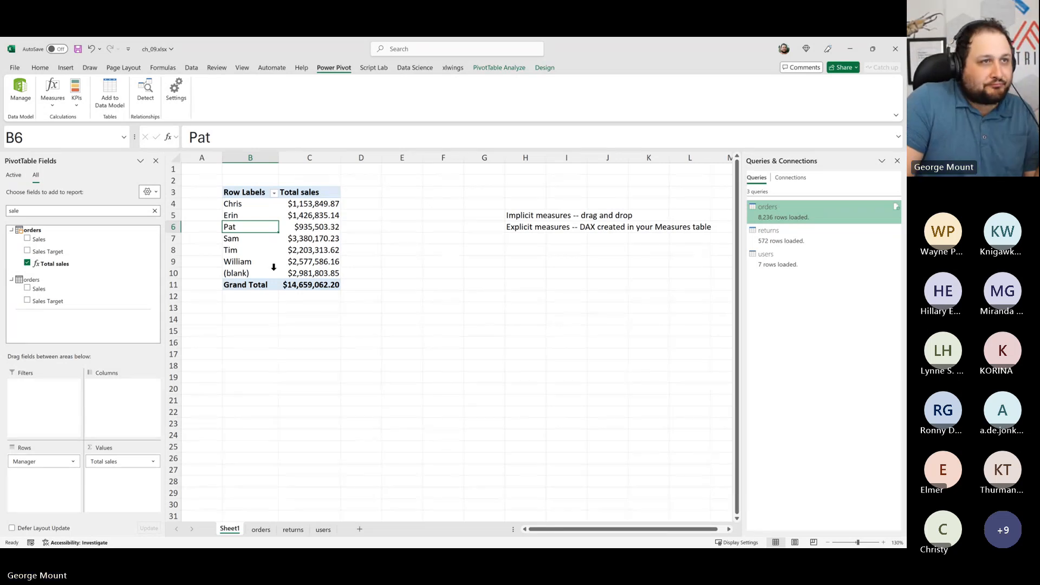
Step: Copy the PivotTable's grand total of Total sales and paste it as a static value in cell C14
left_click(250, 285)
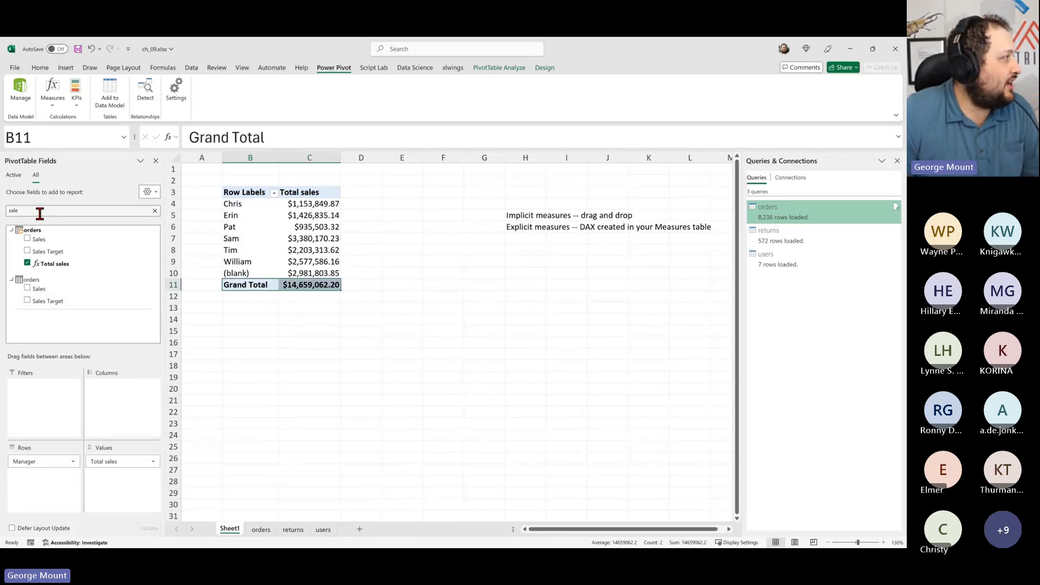
left_click(302, 284)
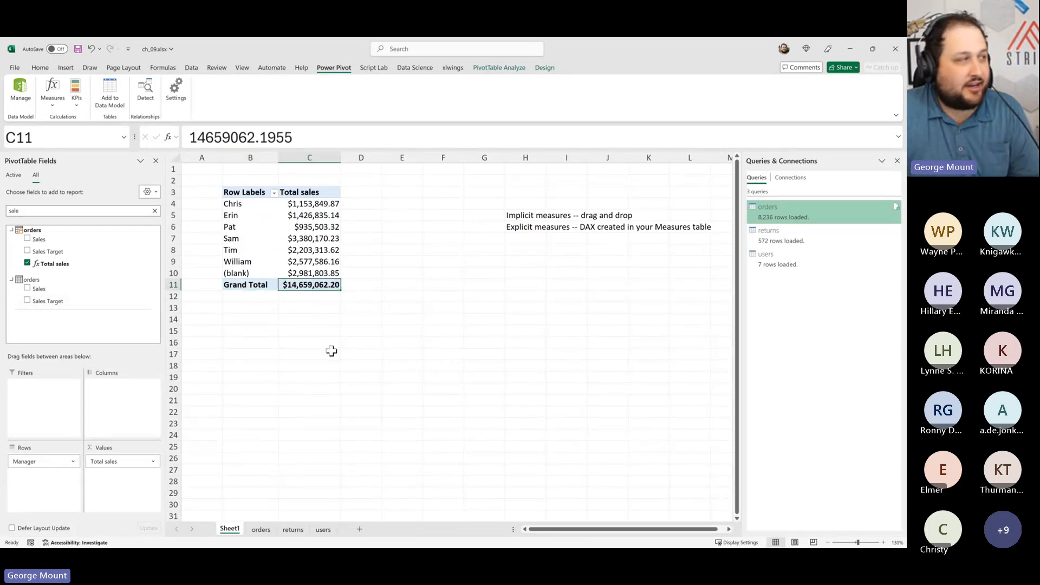
key("ctrl+c")
left_click(327, 353)
right_click(326, 353)
key("Escape")
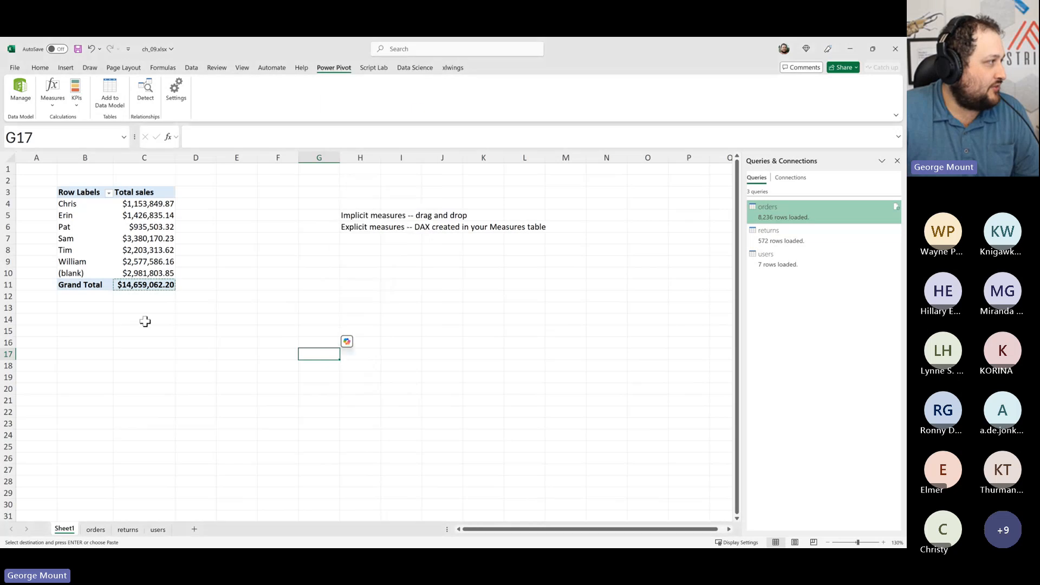
left_click(158, 320)
right_click(159, 322)
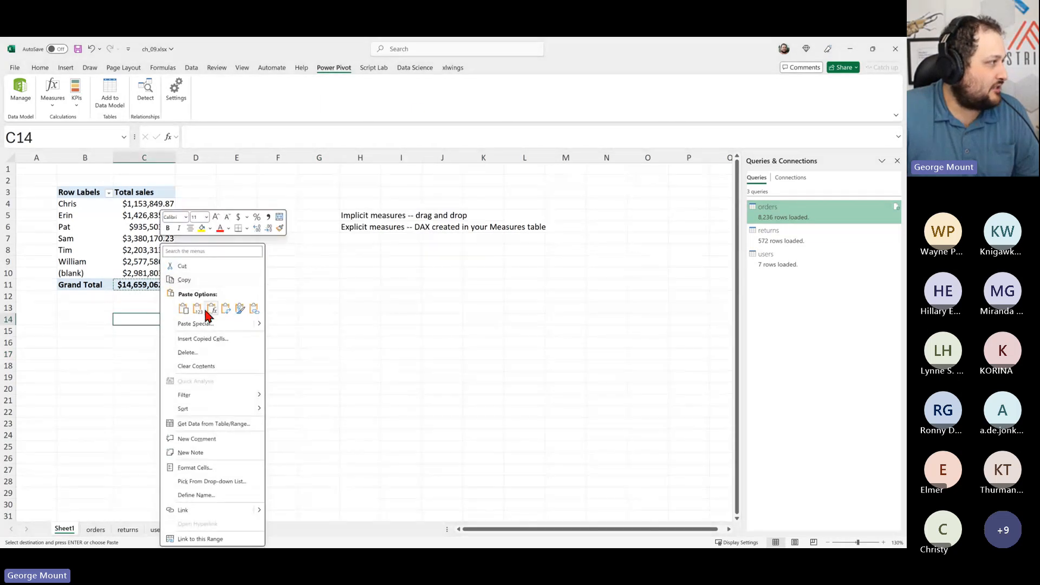
left_click(197, 308)
Step: Search the PivotTable fields for "seg" and add Customer Segment from the orders table as a report filter
left_click(125, 249)
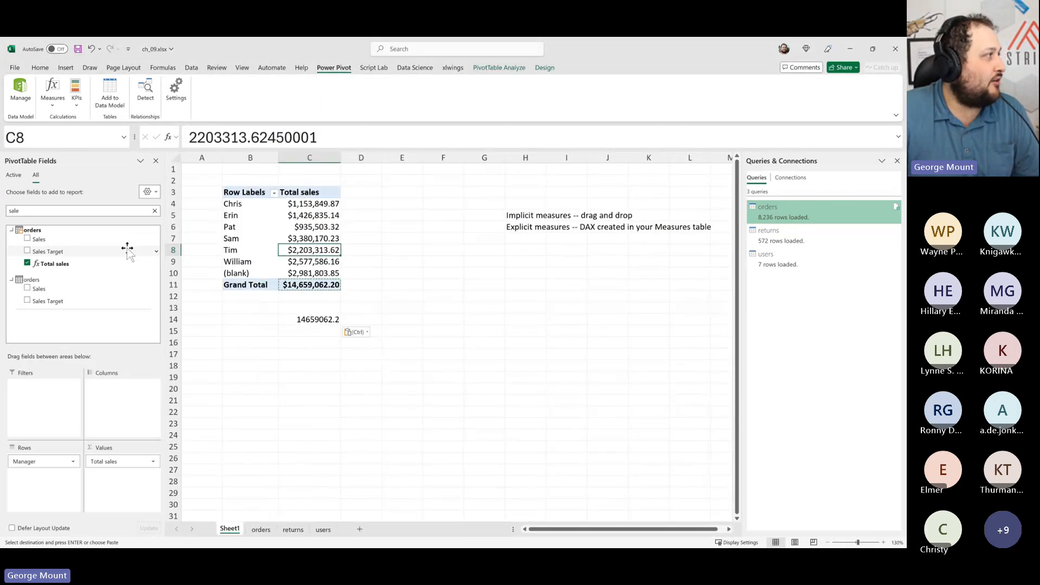
left_click(28, 210)
key("BackSpace")
key("BackSpace")
key("BackSpace")
key("BackSpace")
type("seg")
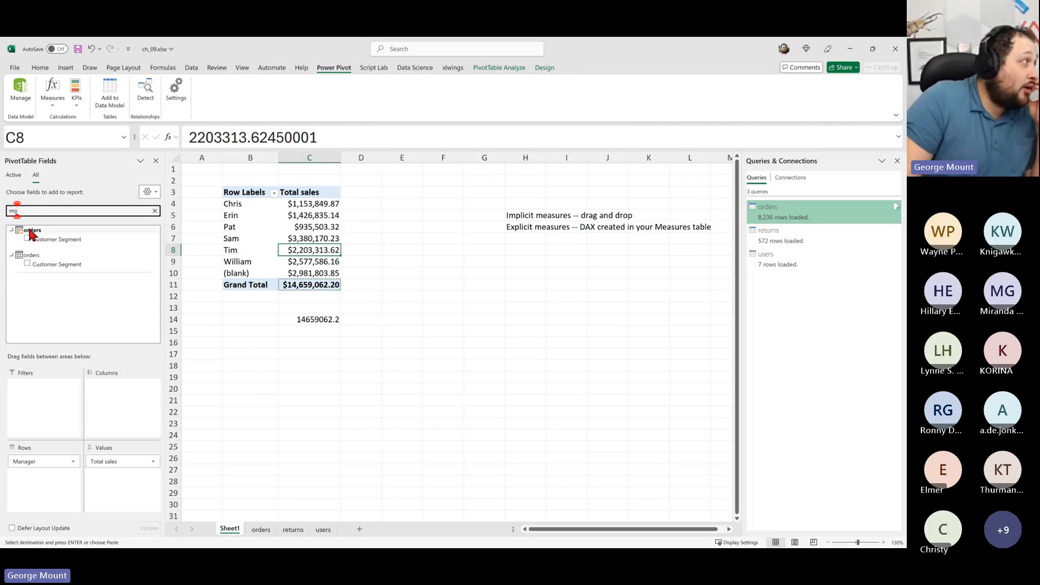
left_click_drag(37, 239, 64, 405)
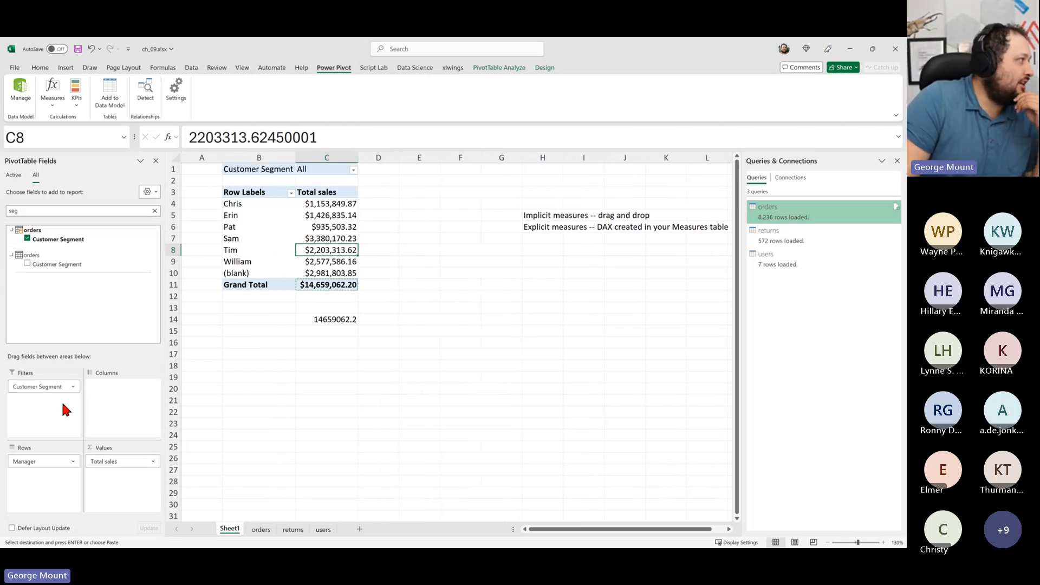
Step: Filter the PivotTable to the Consumer customer segment
left_click(352, 170)
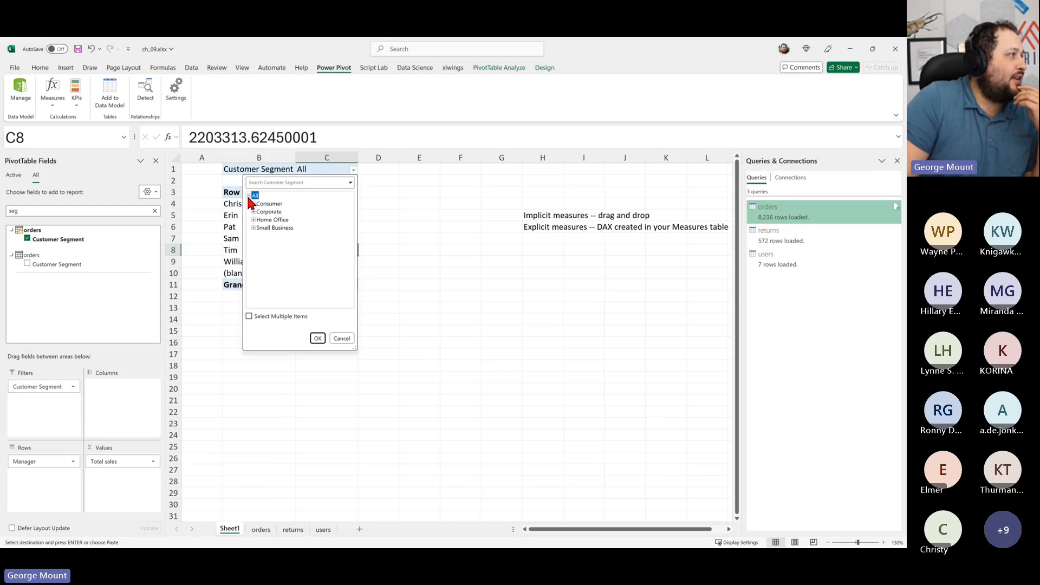
left_click(263, 205)
left_click(315, 341)
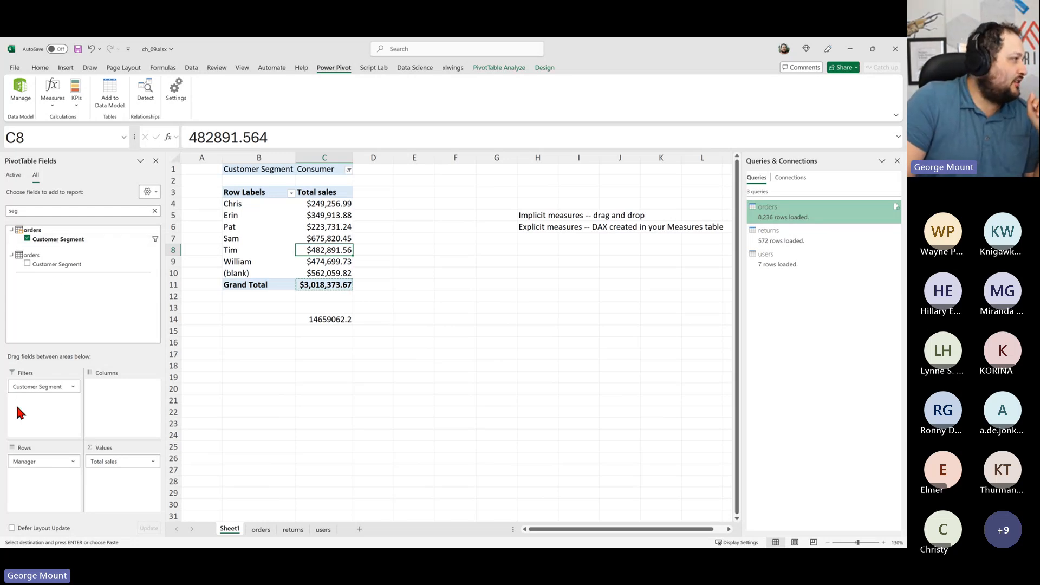
left_click(349, 170)
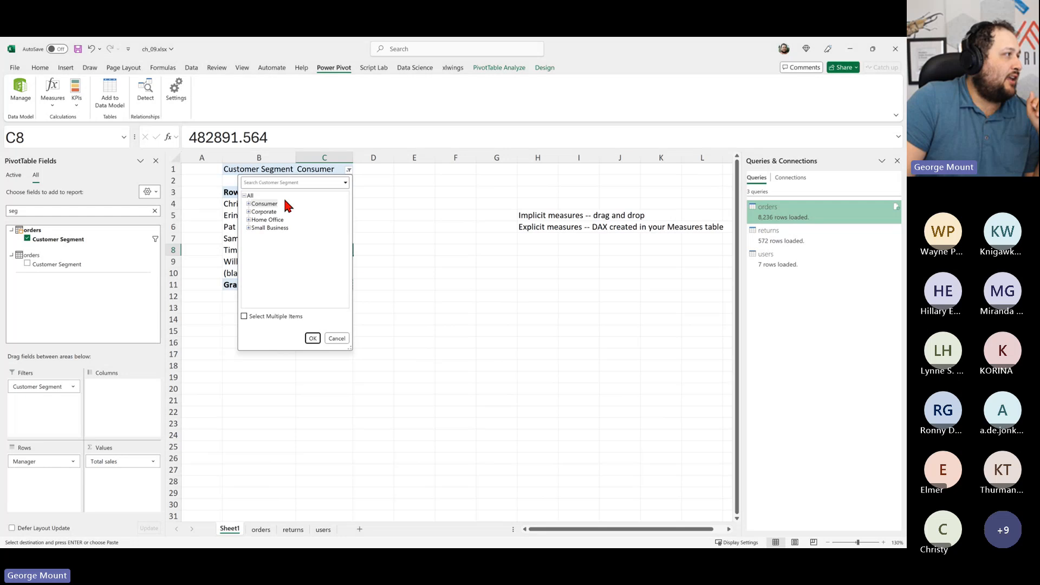
left_click(249, 196)
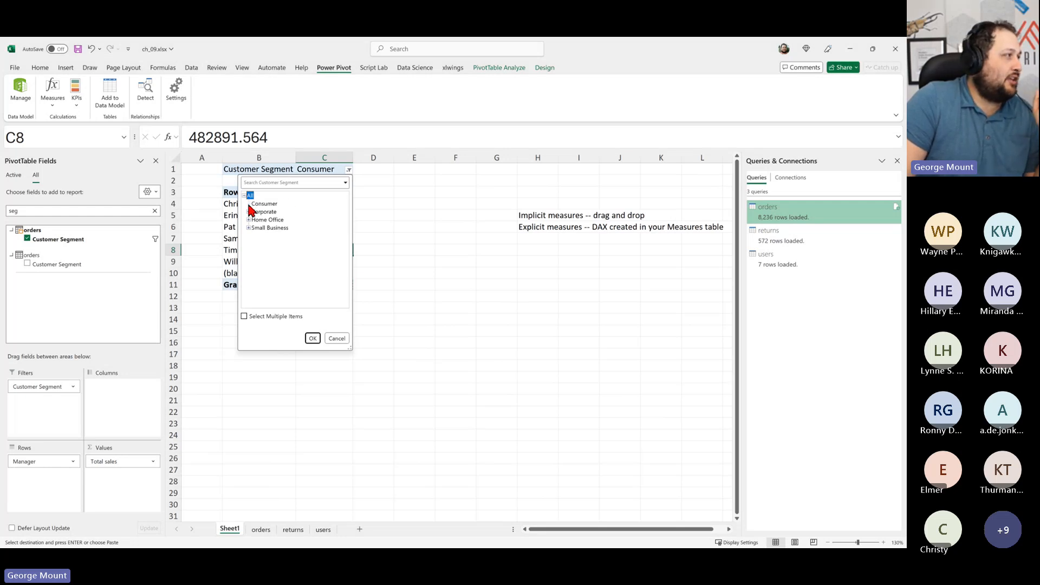
left_click(261, 204)
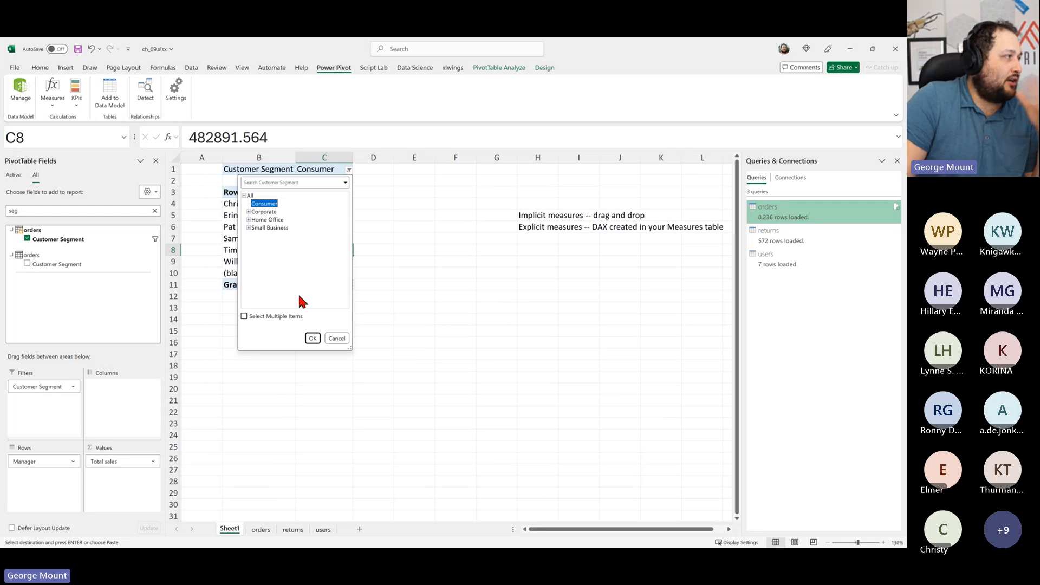
left_click(307, 339)
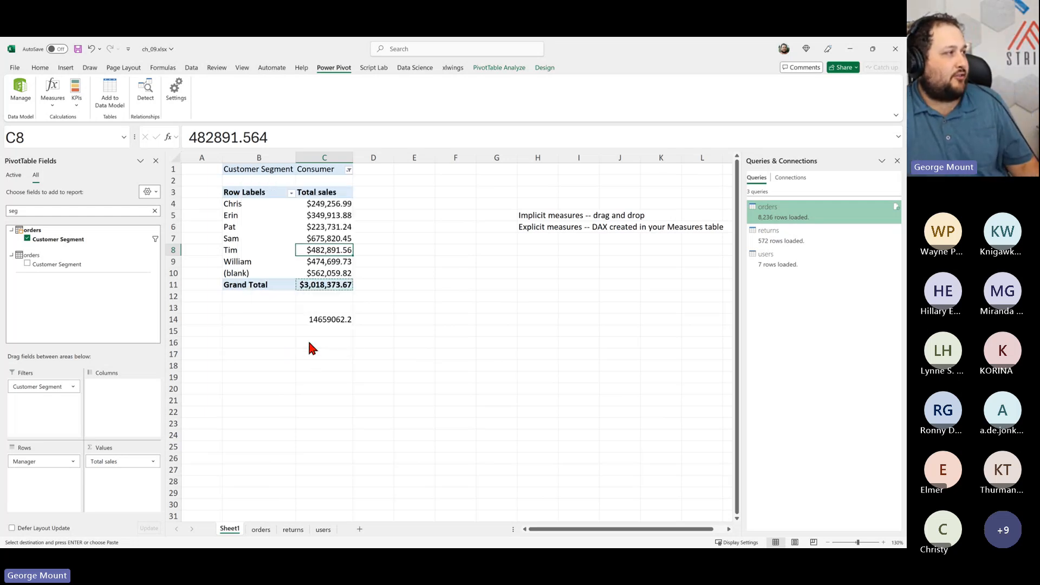
Step: Clear the copy selection and compare the filtered Grand Total row with the static total in C14
left_click(337, 294)
key("Escape")
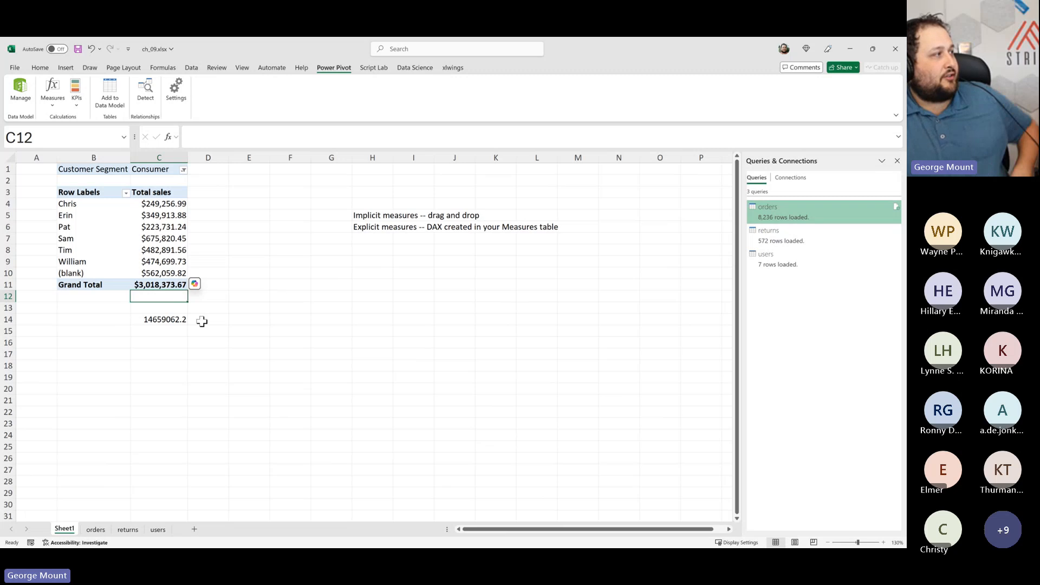
left_click(144, 286)
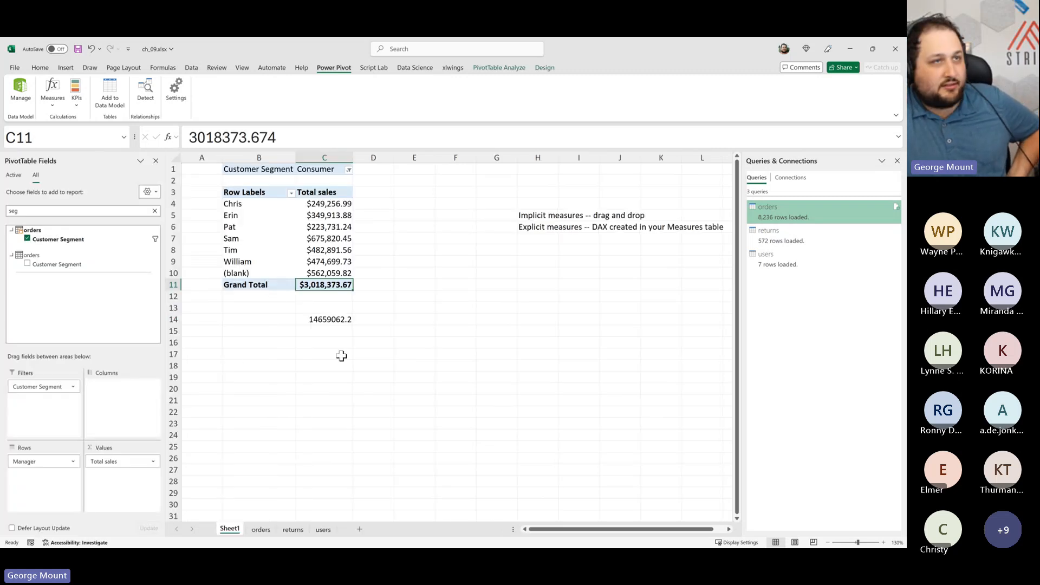
left_click(327, 331)
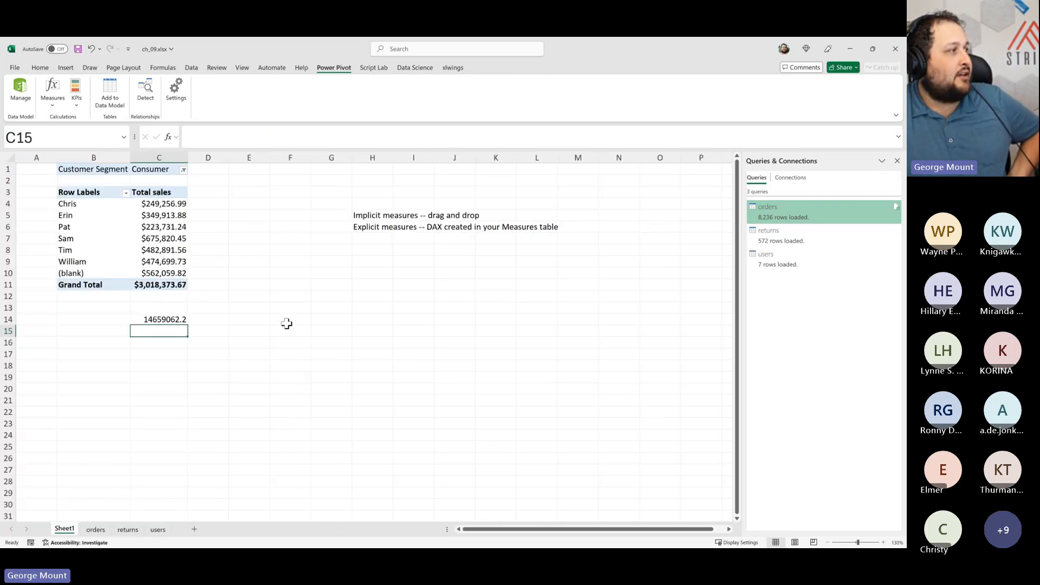
left_click(91, 286)
left_click_drag(91, 286, 157, 286)
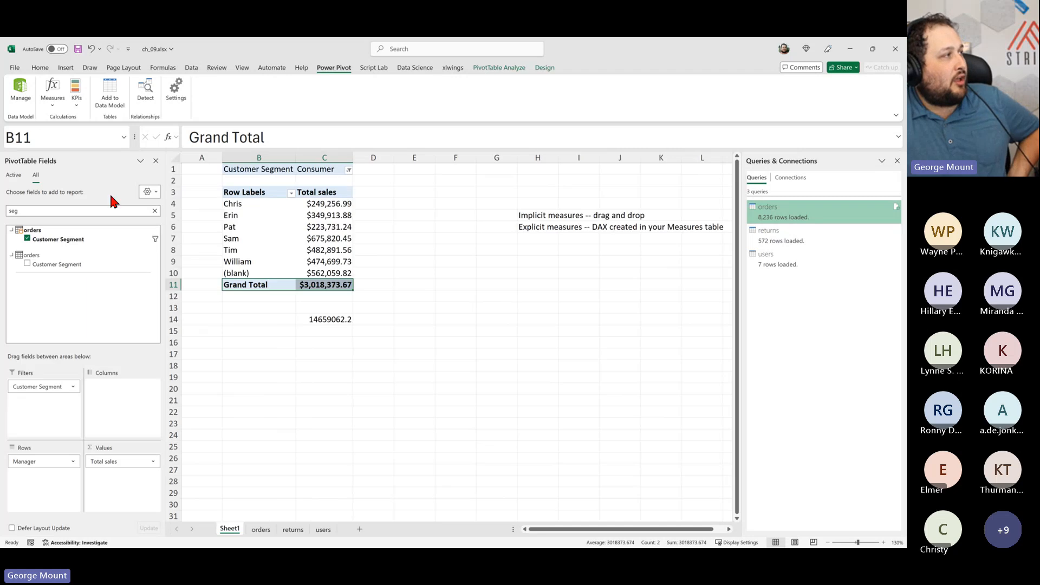
Step: Examine how the Customer Segment filter and the manager row labels determine the Total sales values, compared with the static total in C14
left_click_drag(401, 304, 235, 167)
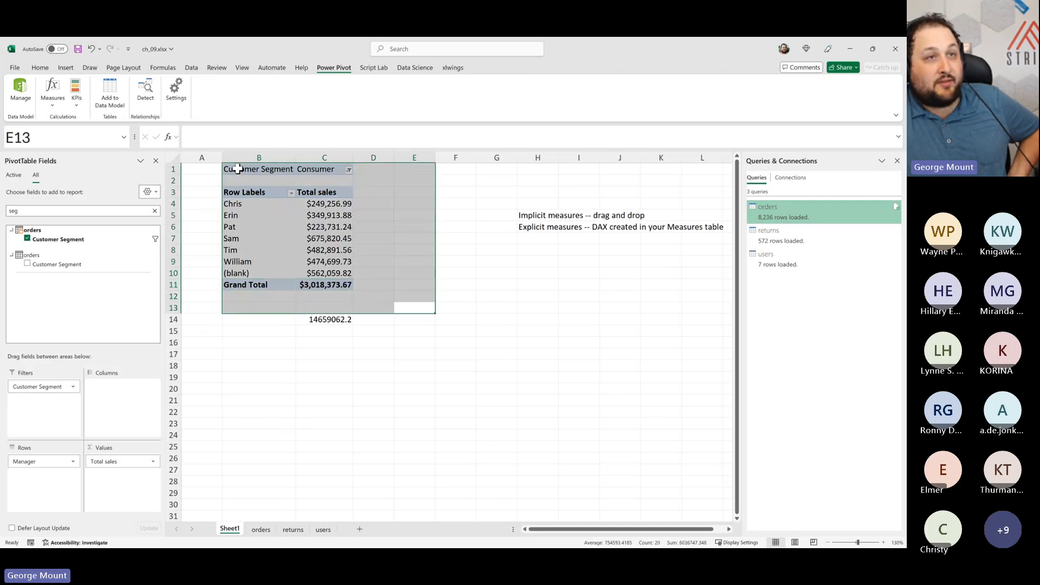
left_click(338, 249)
left_click(104, 171)
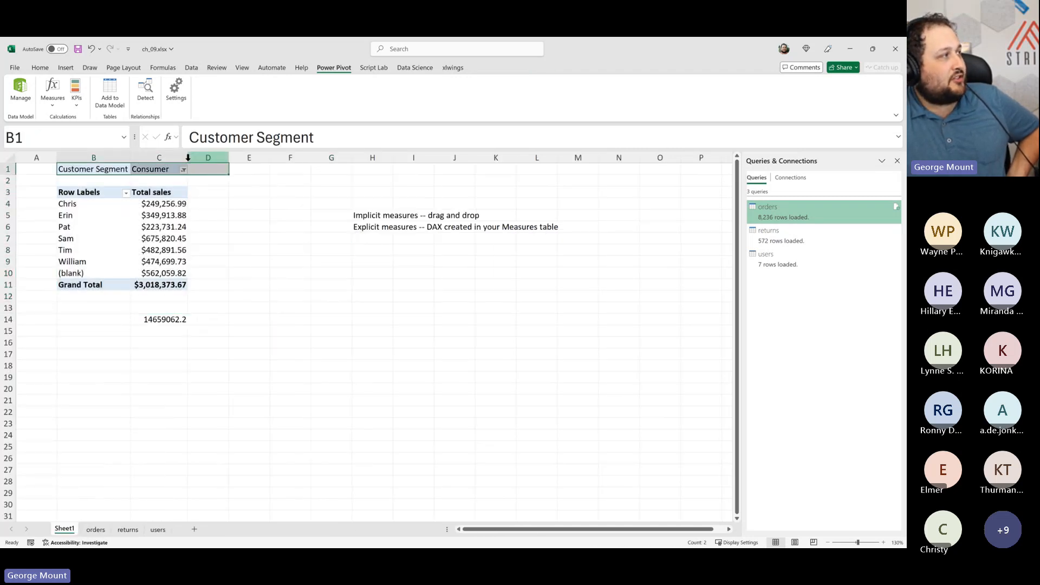
left_click_drag(256, 191, 337, 285)
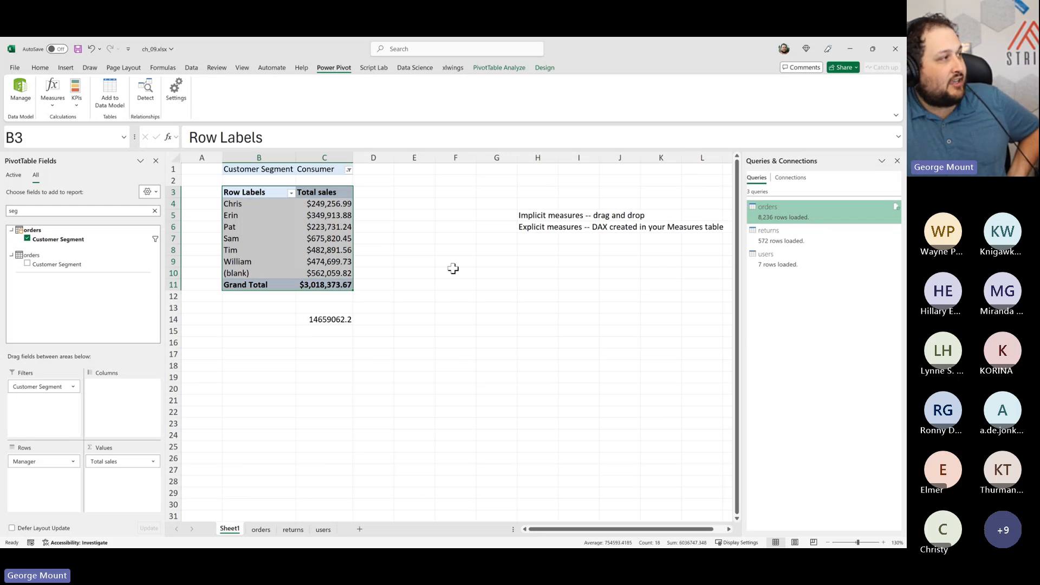
left_click_drag(414, 250, 258, 223)
left_click(208, 261)
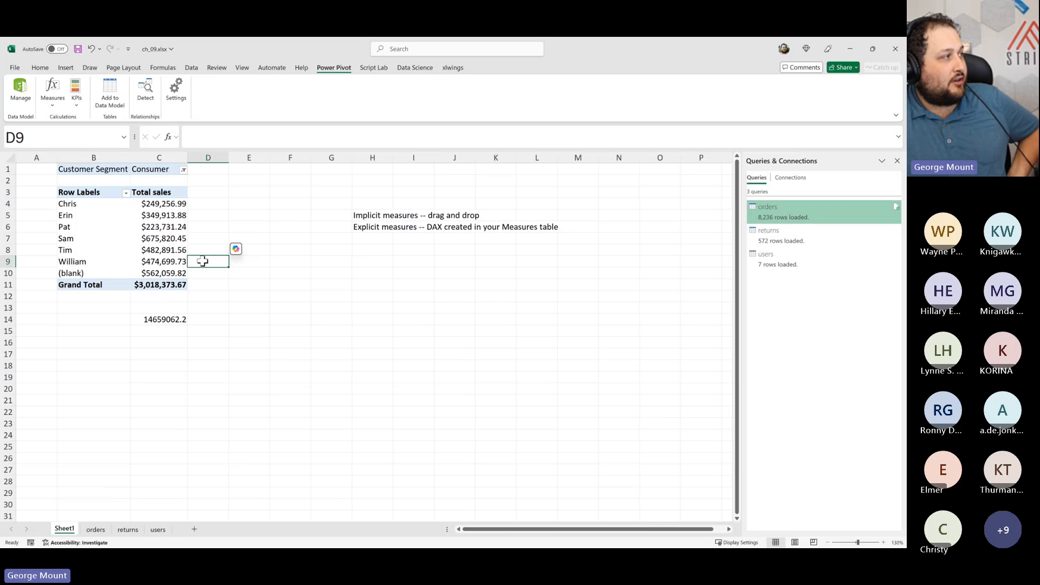
left_click(121, 234)
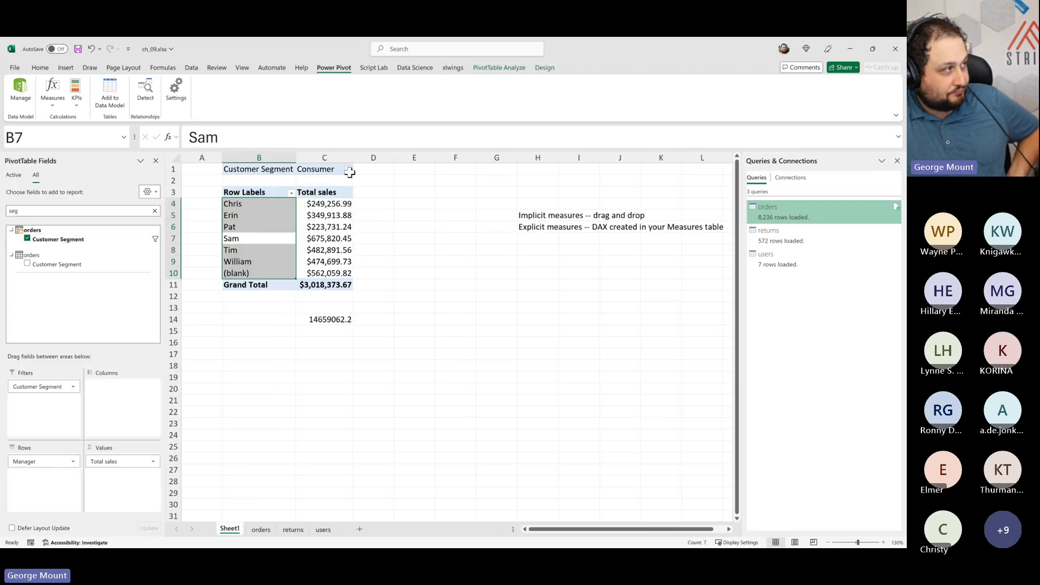
left_click_drag(381, 172, 255, 169)
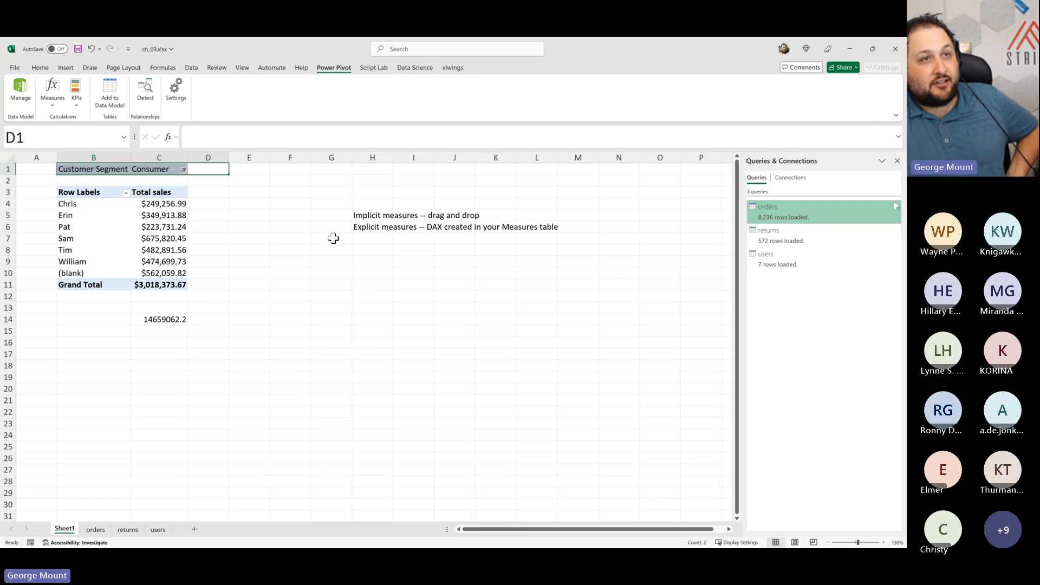
left_click(218, 263)
left_click(132, 259)
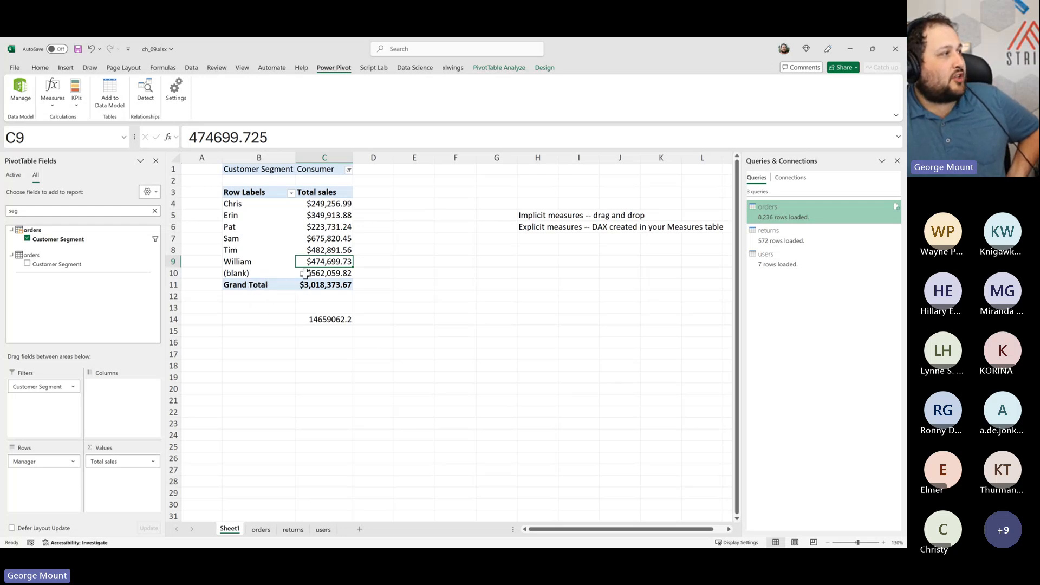
left_click_drag(328, 284, 236, 201)
left_click(317, 171)
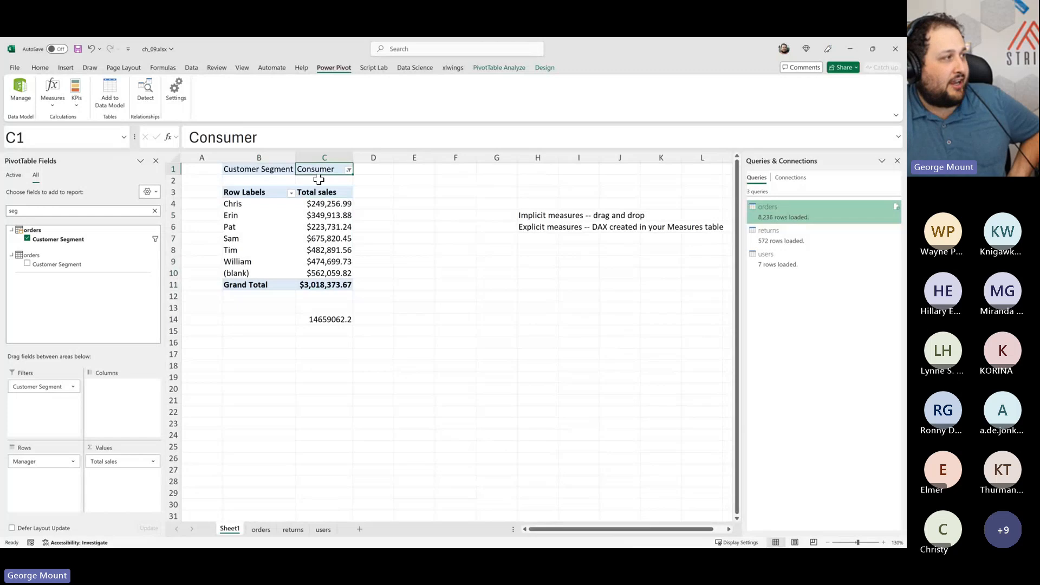
left_click(325, 320)
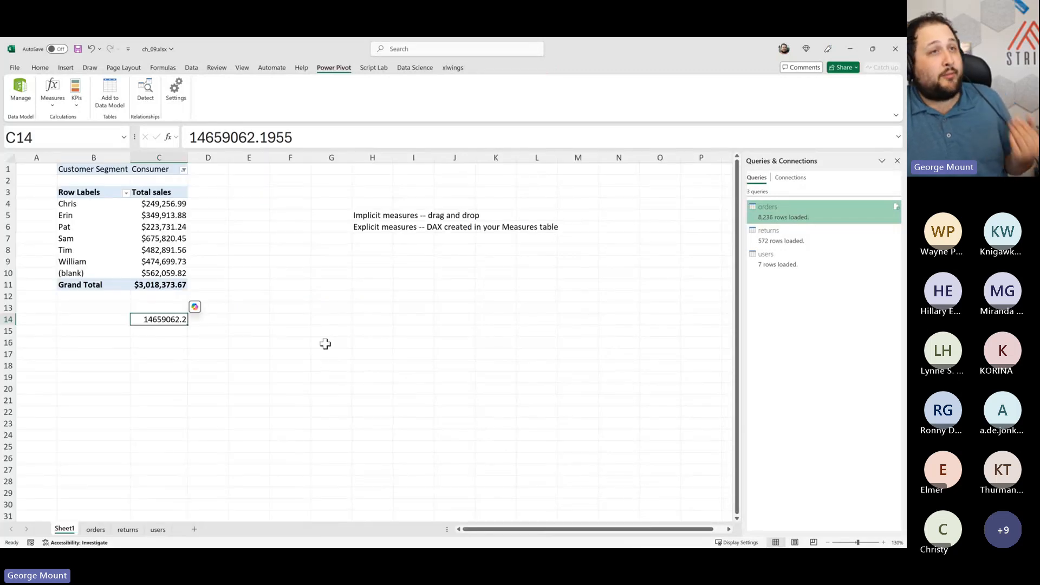
Step: Remove Customer Segment from the PivotTable, search the fields for "d" and add Order Date from the orders table as a report filter
left_click(325, 342)
left_click(79, 218)
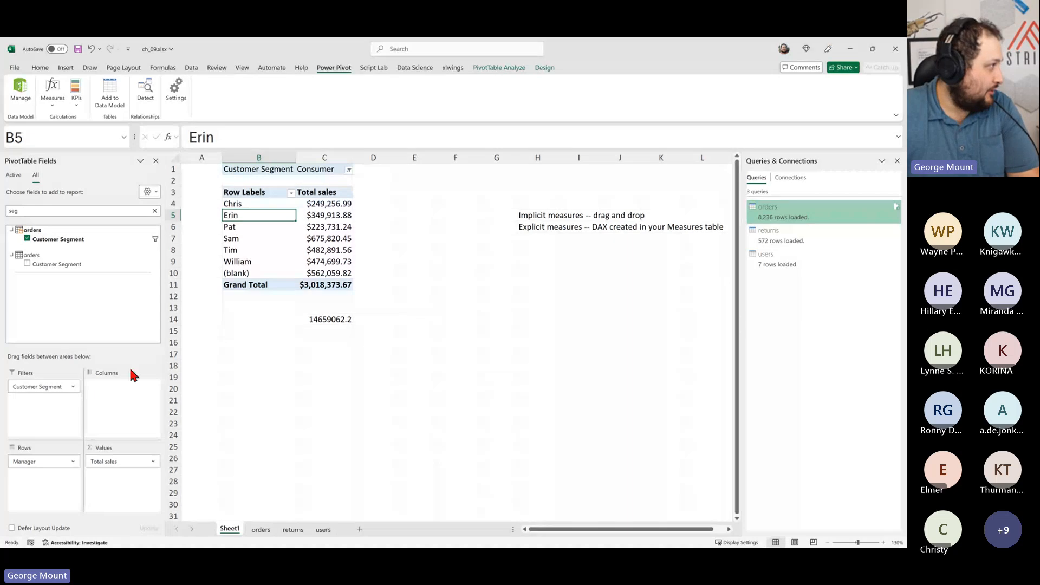
left_click(27, 239)
left_click(28, 211)
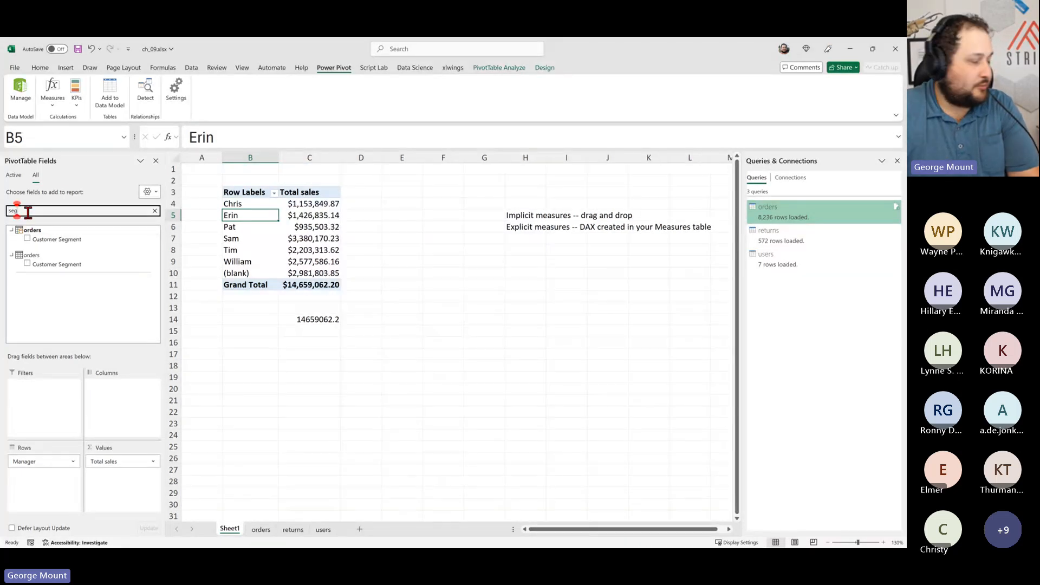
double_click(28, 211)
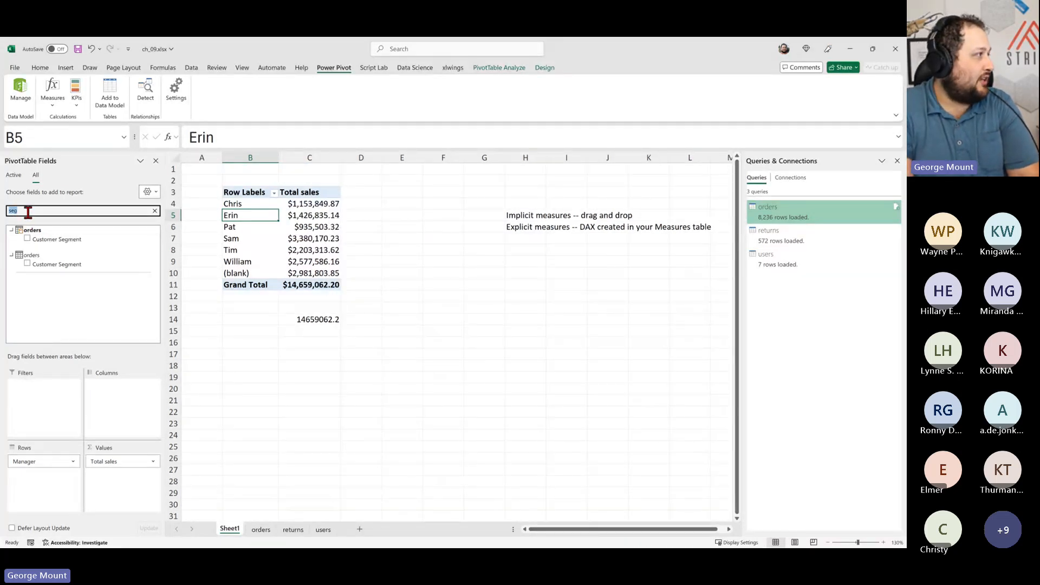
type("d")
left_click_drag(33, 264, 34, 407)
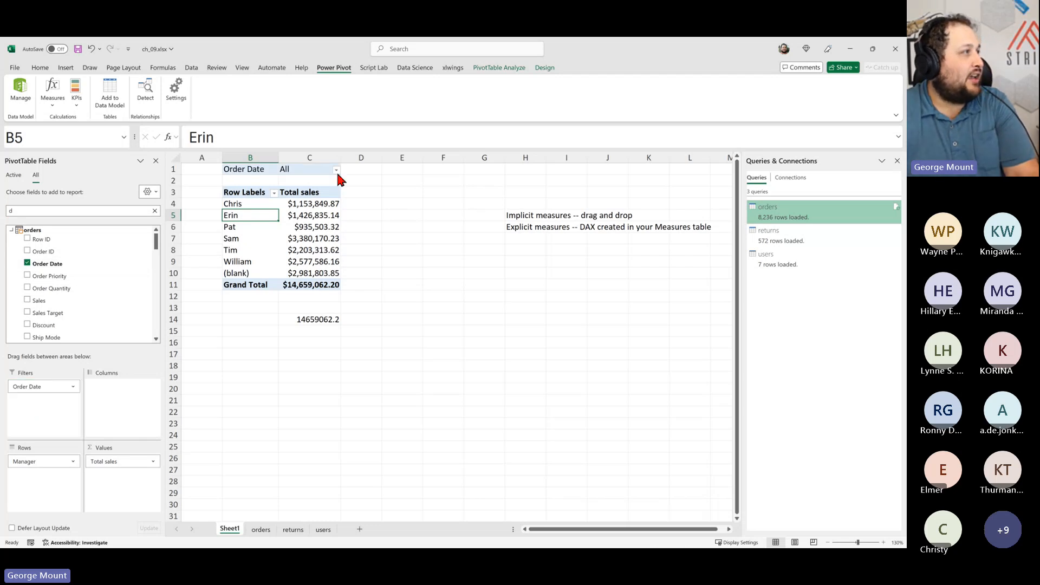
Step: Filter the PivotTable to the Order Date 12/30/2023
left_click(336, 171)
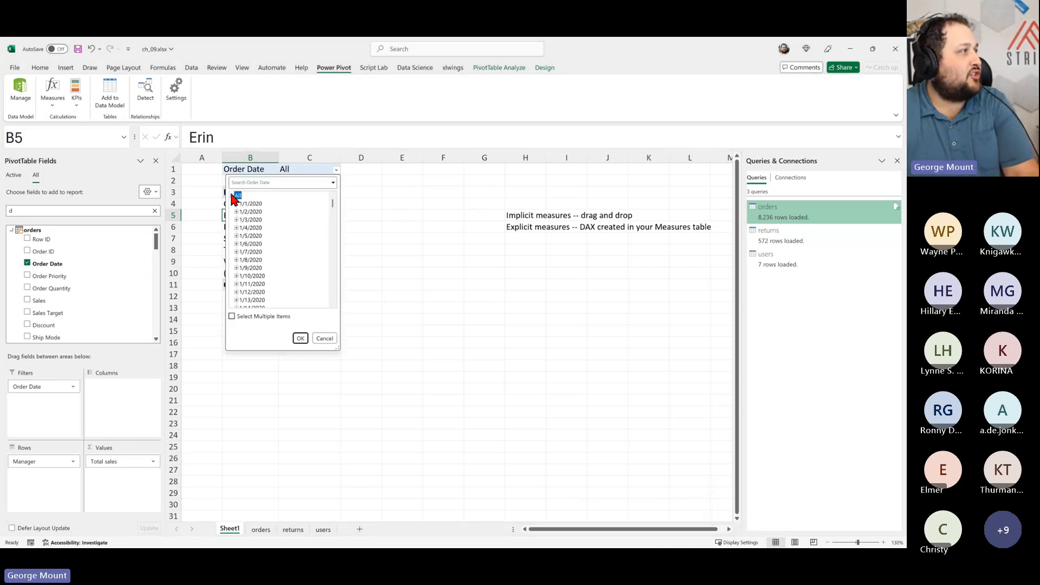
scroll(276, 287, "down", 10)
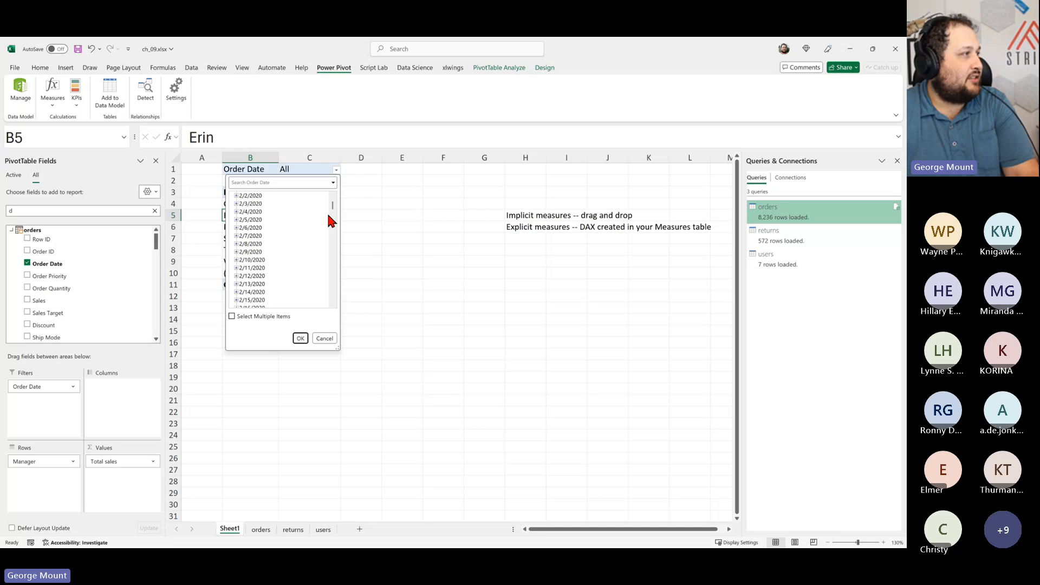
left_click_drag(332, 205, 336, 321)
left_click(264, 301)
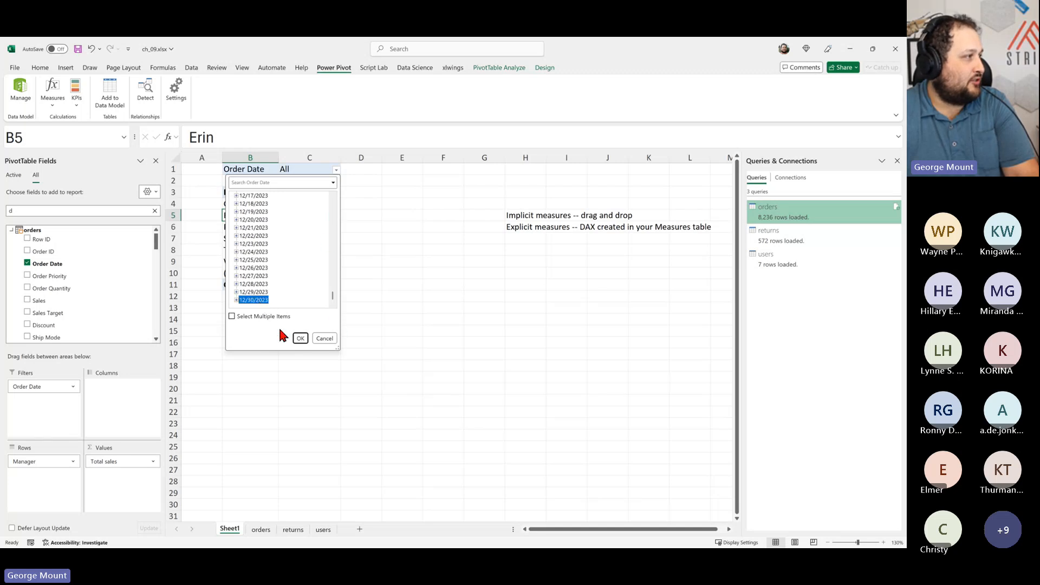
left_click(300, 338)
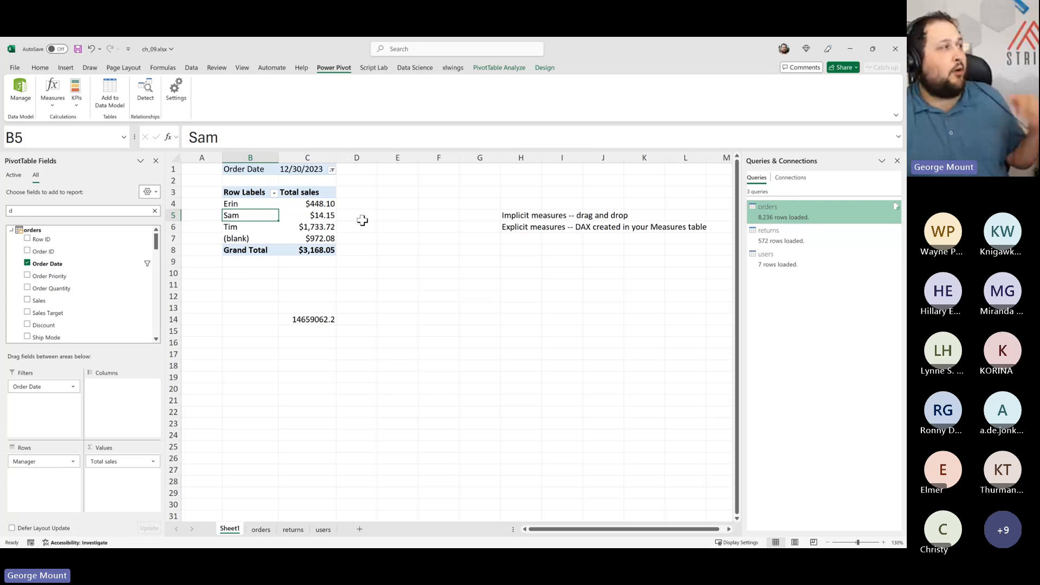
Step: Examine how the Order Date filter and the manager row labels together determine the Total sales values
left_click_drag(302, 193, 317, 250)
left_click_drag(368, 192, 363, 260)
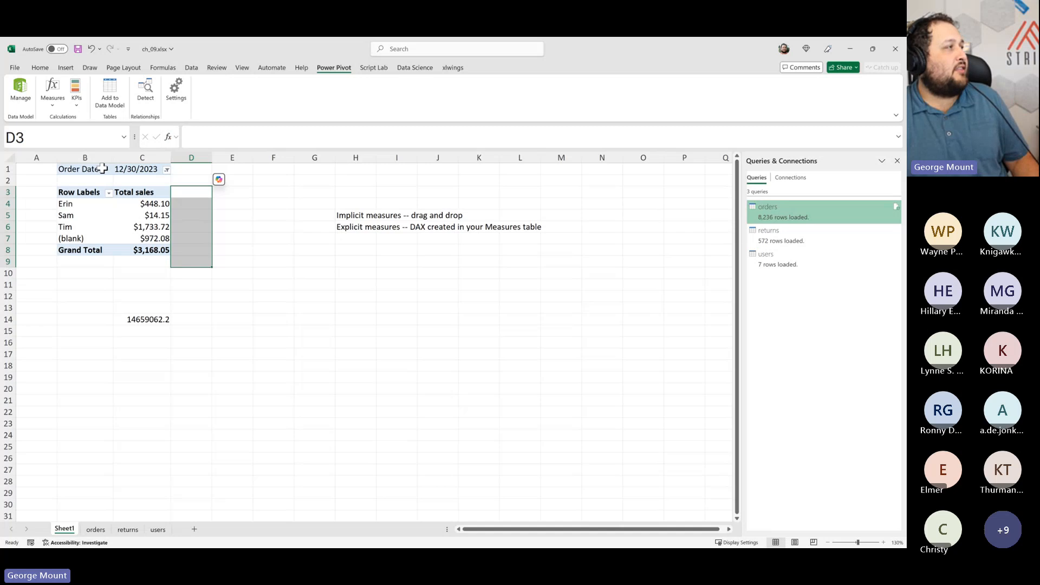
left_click_drag(90, 171, 167, 169)
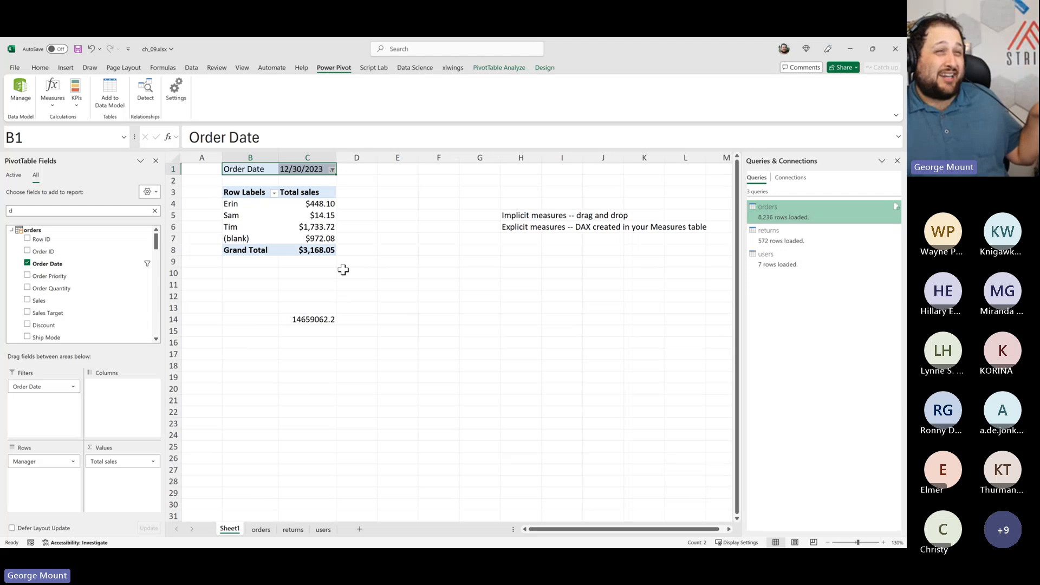
left_click(247, 171)
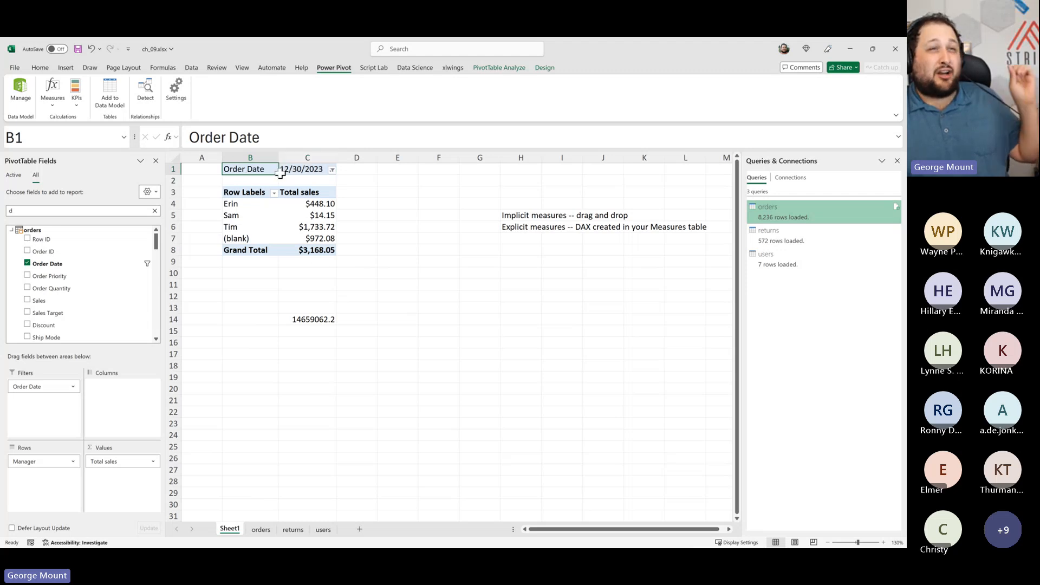
left_click_drag(238, 224, 319, 238)
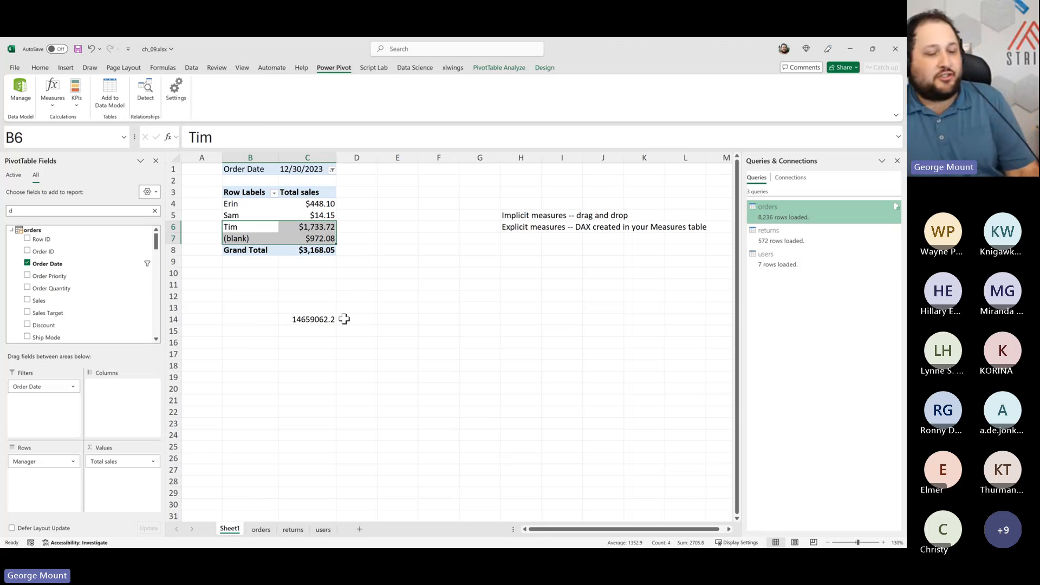
Step: Undo the Order Date filter selection and delete the static total in C14
key("ctrl+z")
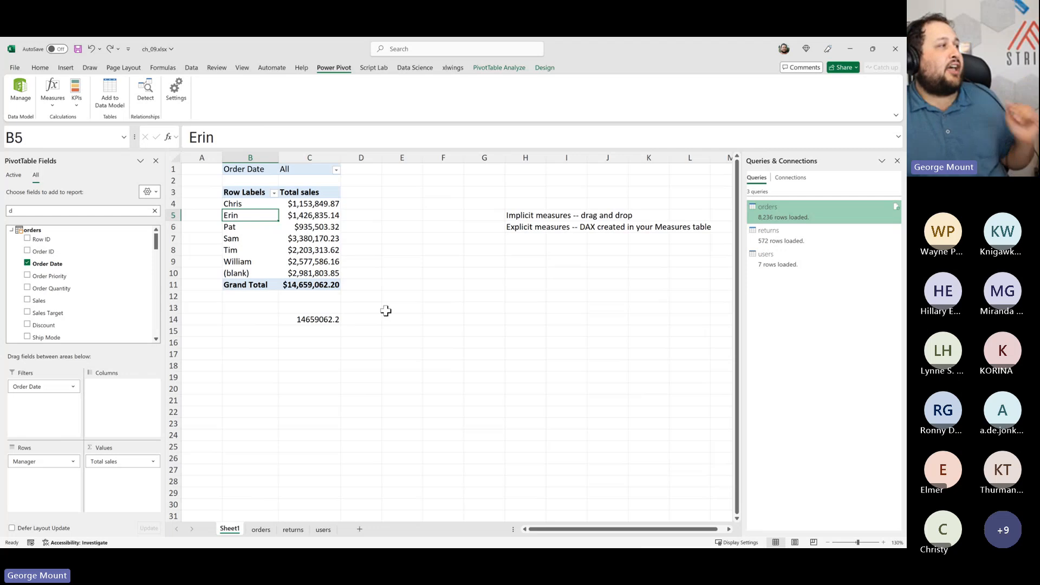
left_click(302, 317)
key("Delete")
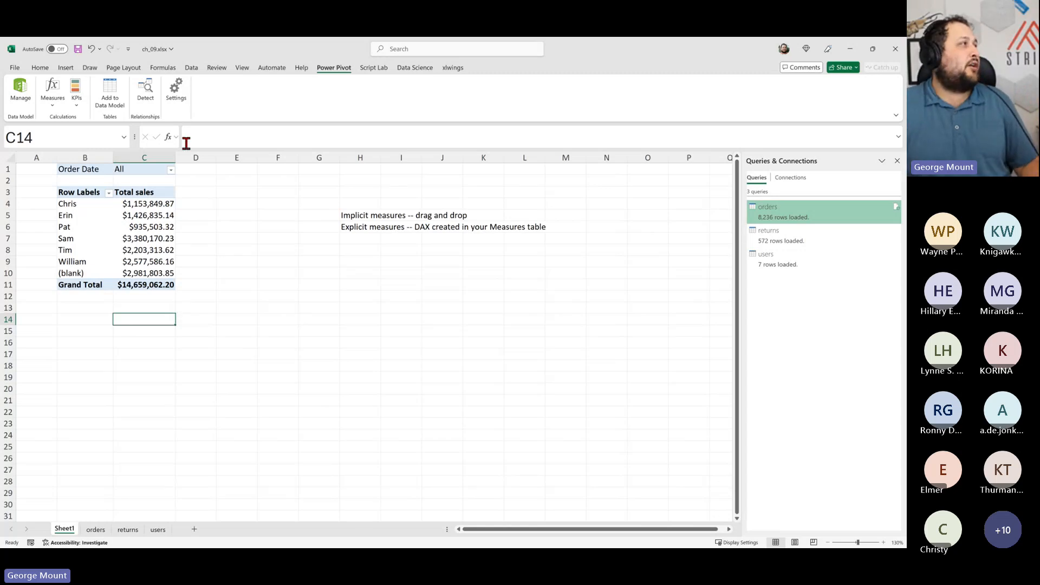
Step: Create a new measure in the orders table and name it "Total express air sales"
left_click(53, 101)
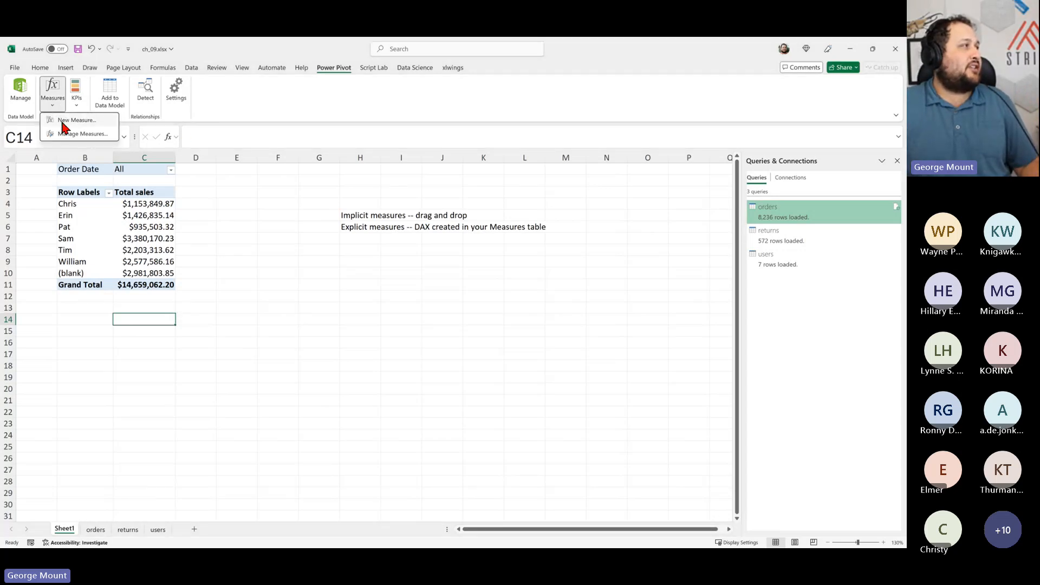
left_click(63, 123)
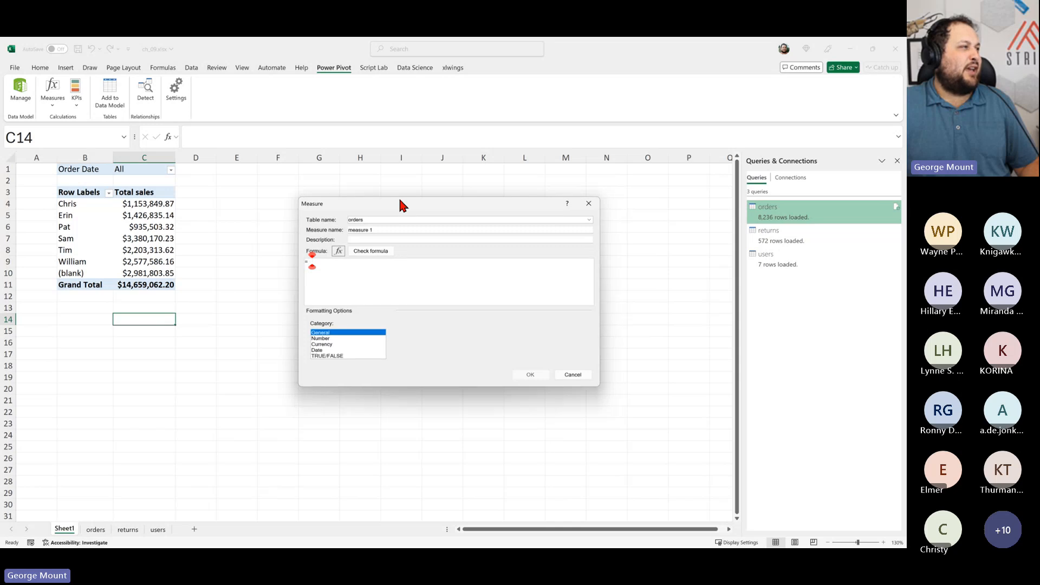
left_click_drag(398, 196, 318, 184)
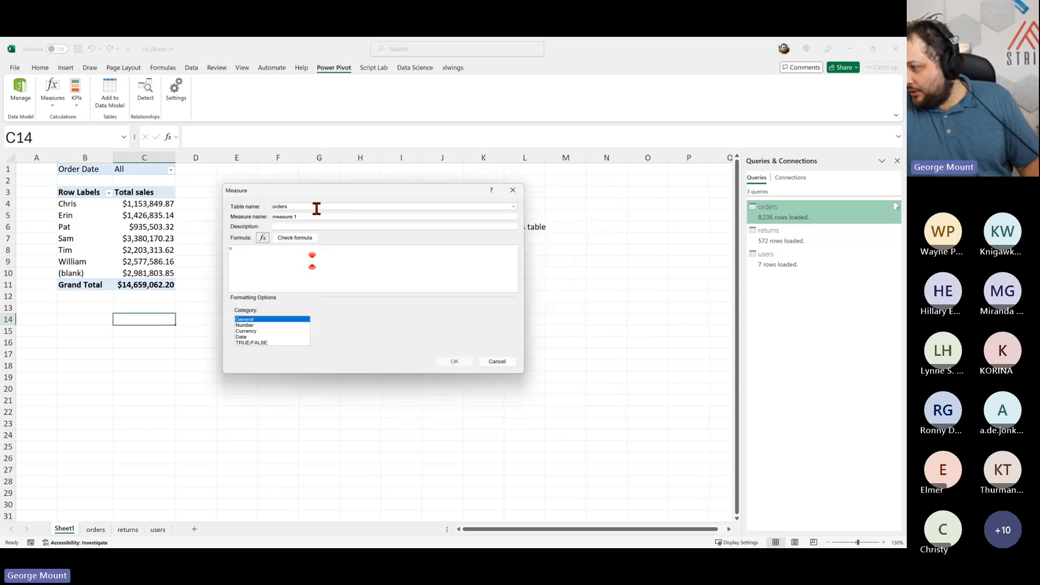
left_click_drag(320, 214, 221, 209)
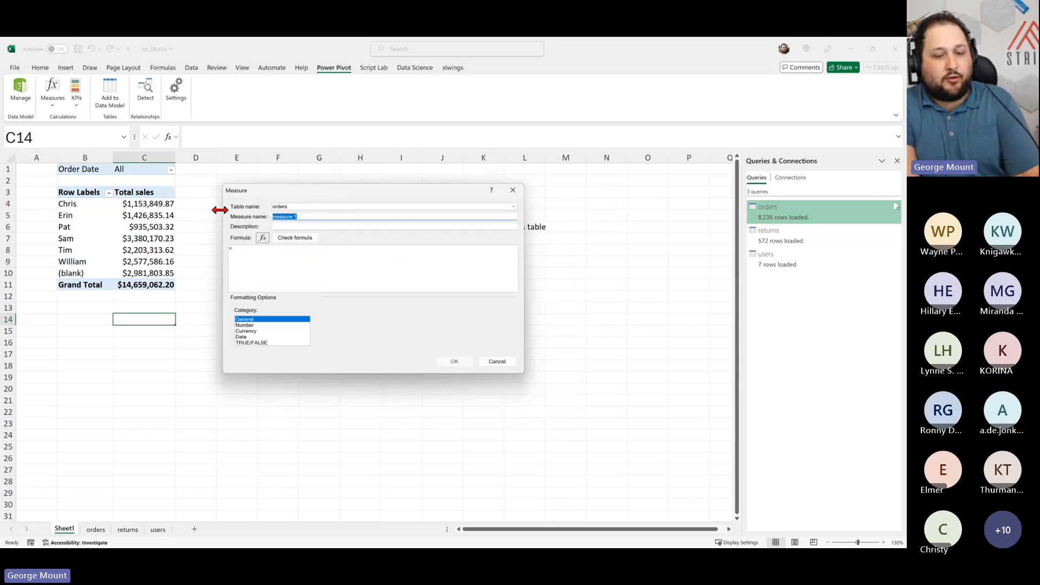
type("Total expre")
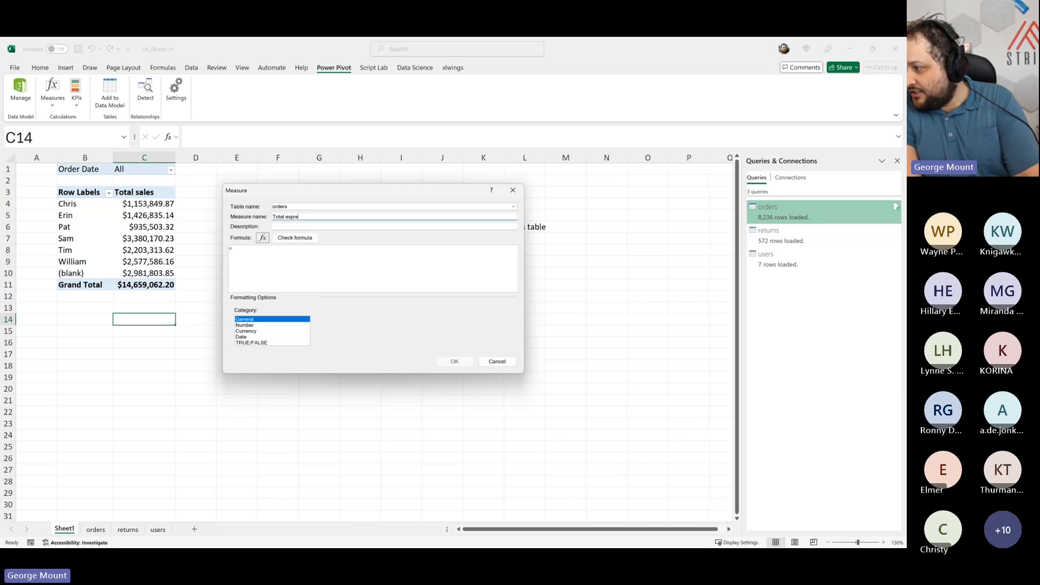
type("ss air sales")
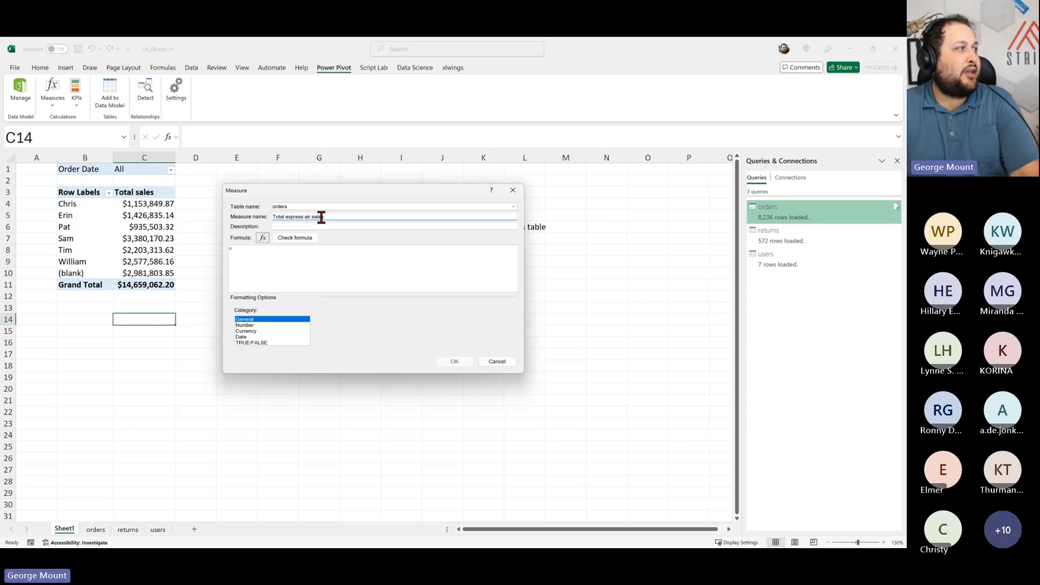
Step: Enlarge the measure's formula text and begin the formula with the CALCULATE function
left_click(336, 285)
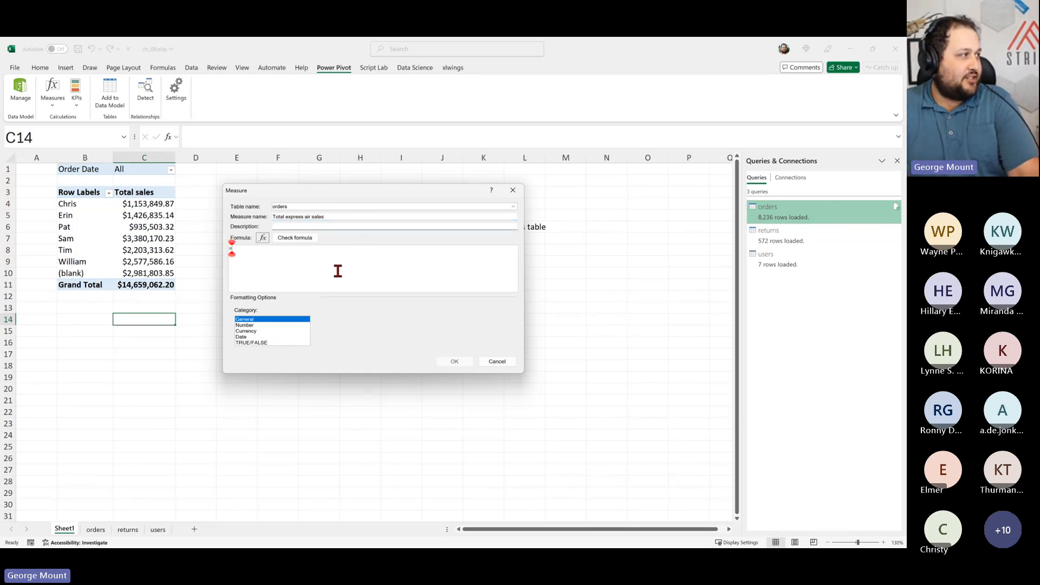
scroll(338, 278, "up", 5)
scroll(338, 285, "up", 3)
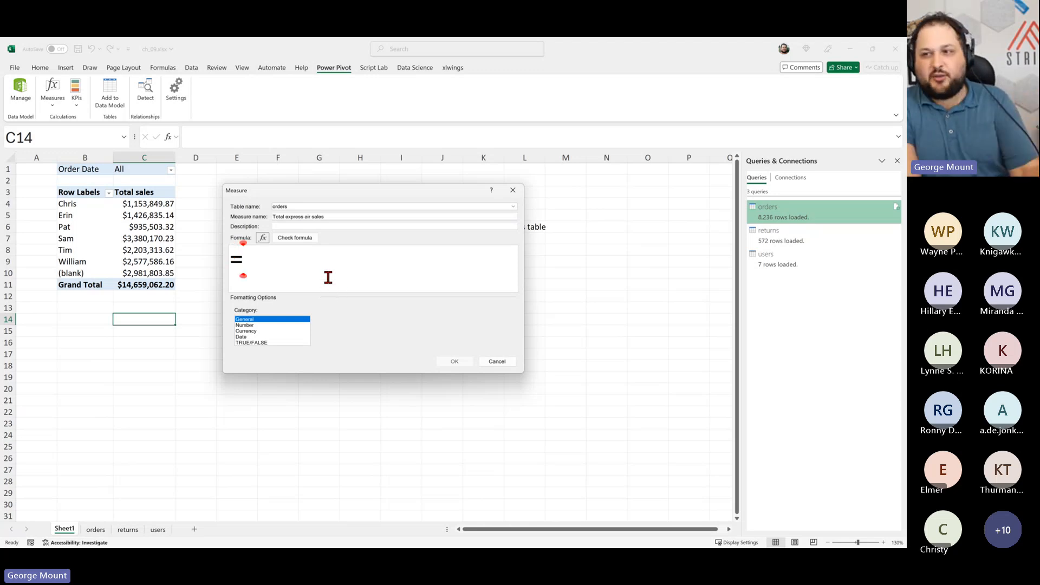
type("ca")
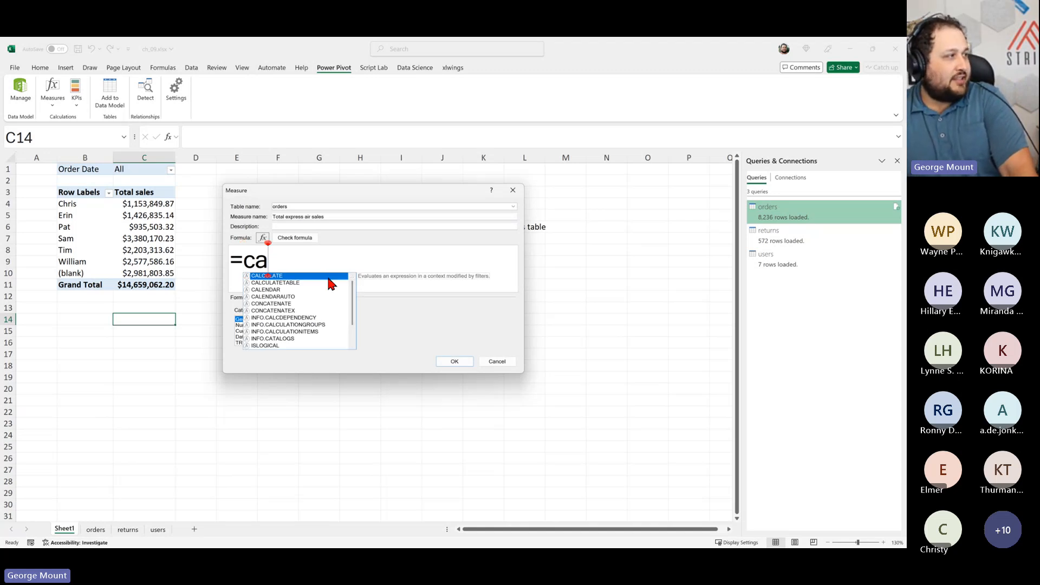
double_click(329, 278)
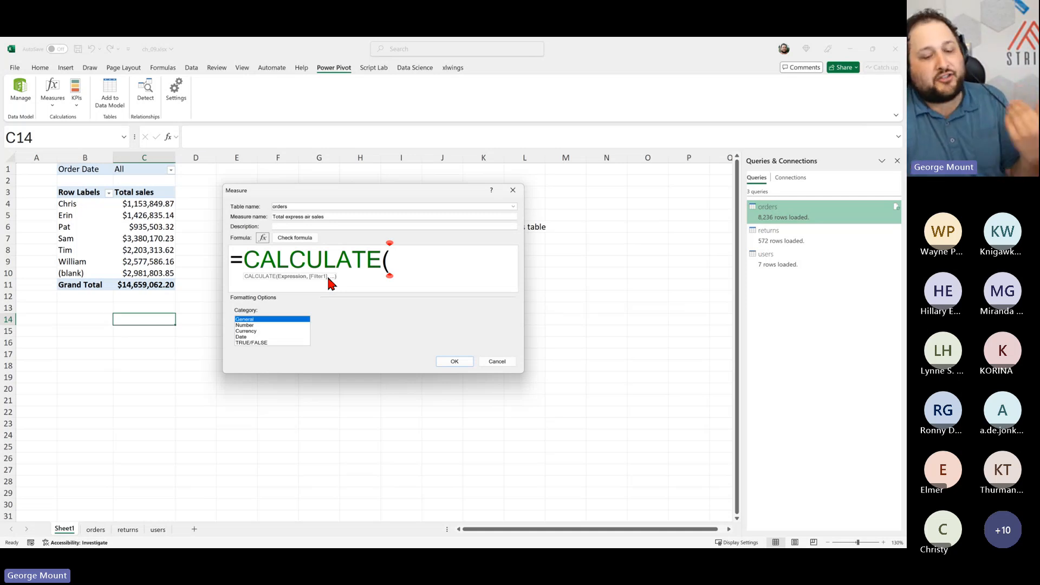
Step: Enter the existing [Total sales] measure as CALCULATE's expression, followed by a comma
type("to")
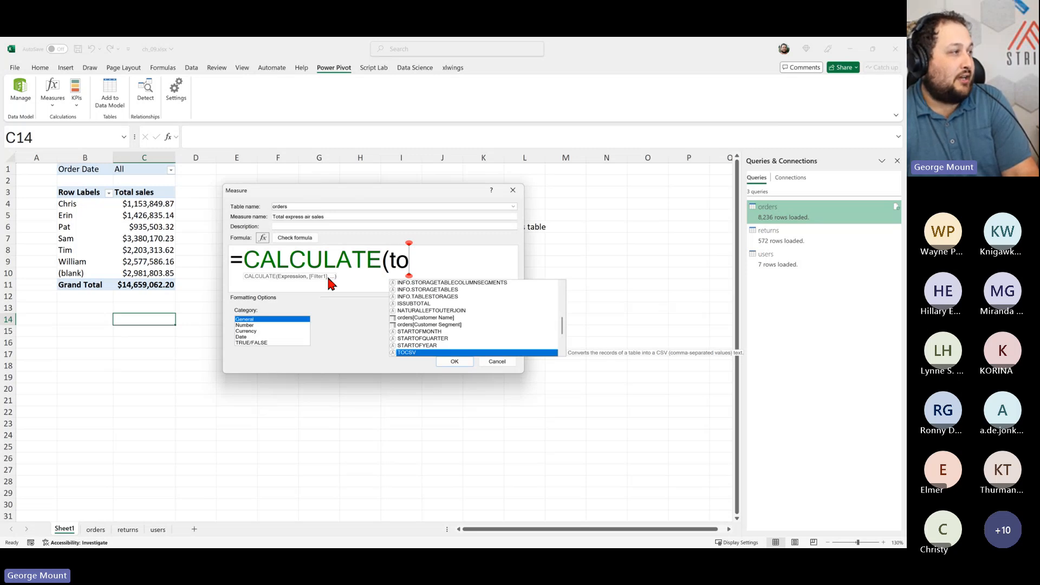
type("tal")
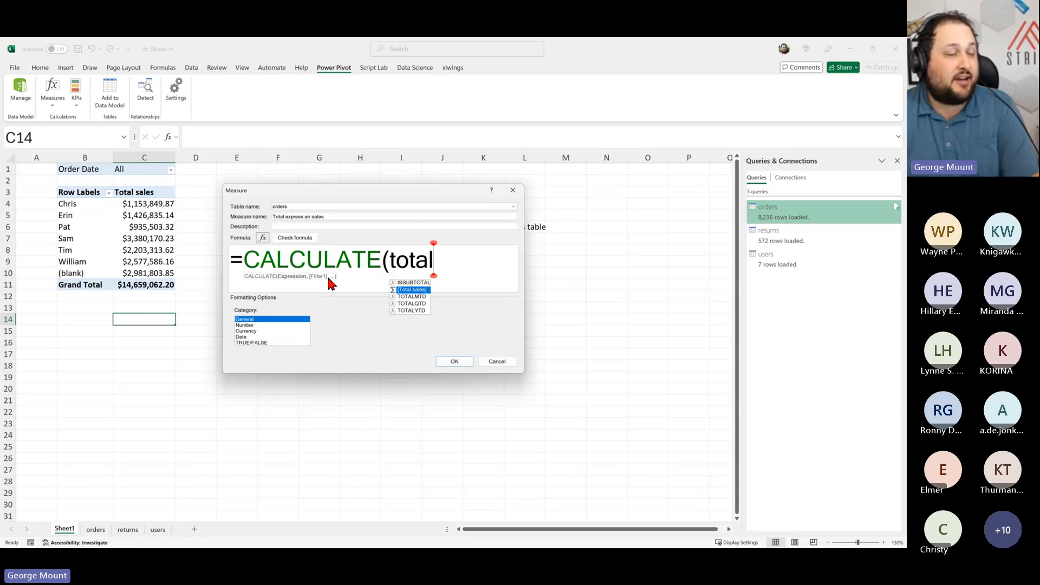
key("BackSpace")
key("BackSpace")
key("BackSpace")
key("BackSpace")
key("BackSpace")
type("t")
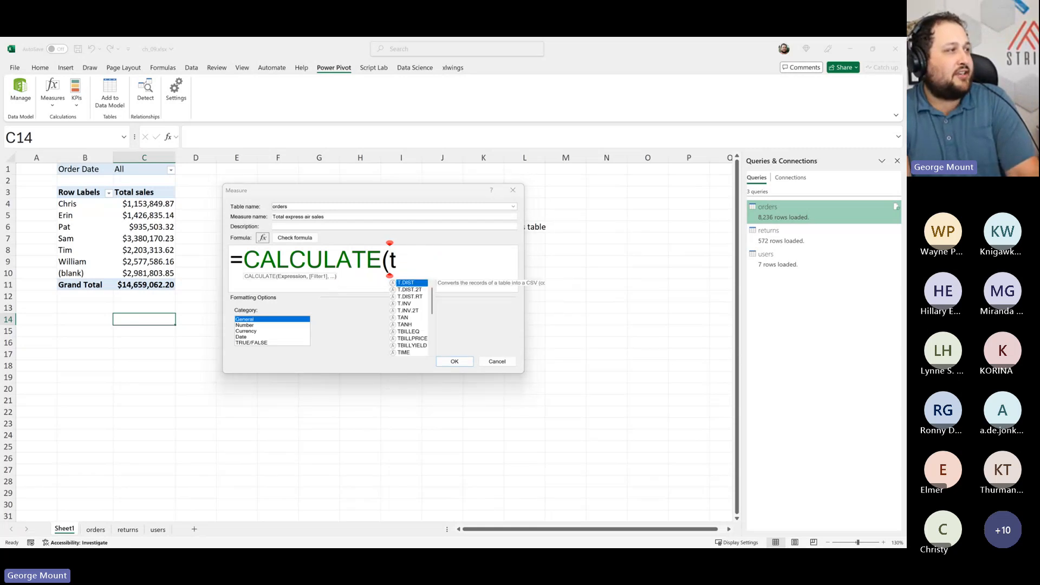
type("ota")
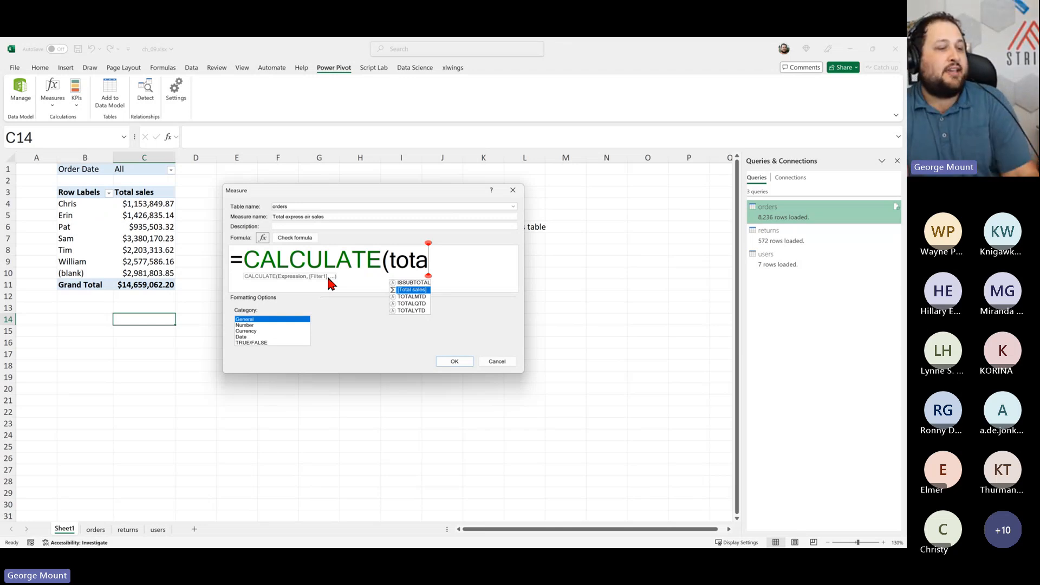
key("Tab")
type(",")
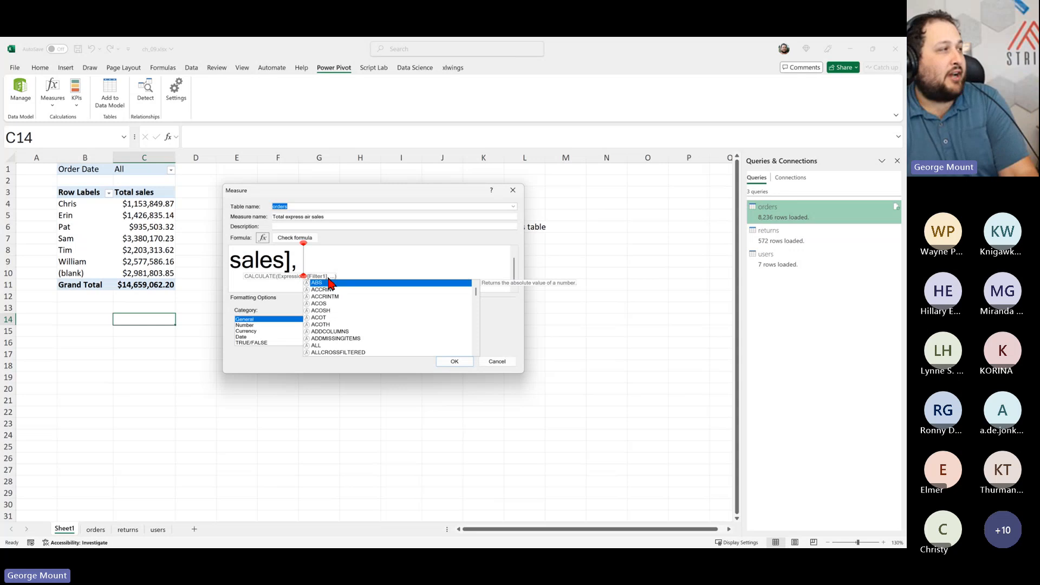
Step: Add the orders[Ship Mode] column as the start of CALCULATE's filter argument
type("or")
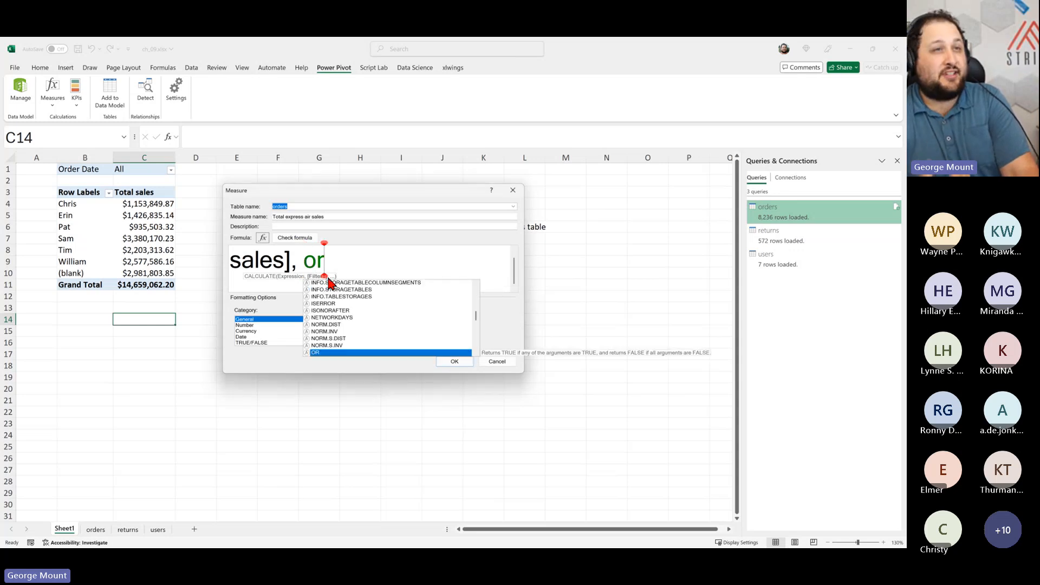
type("d")
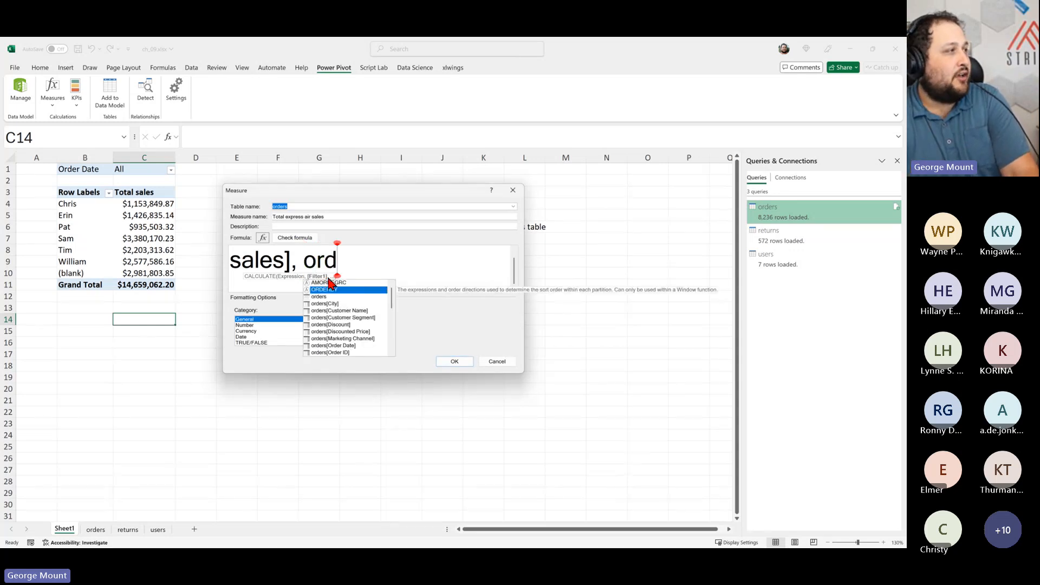
type("er")
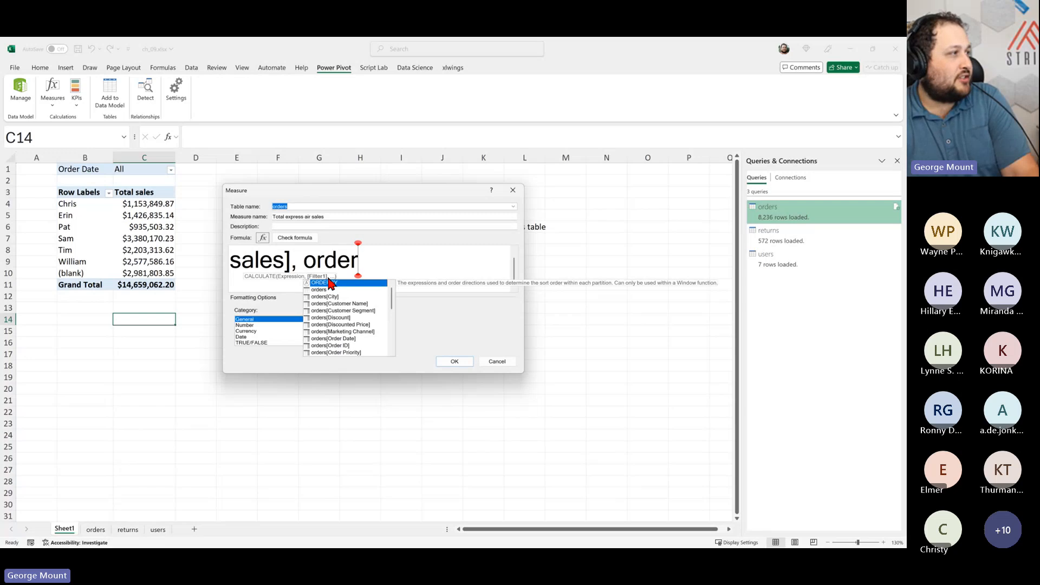
type("s[Sh")
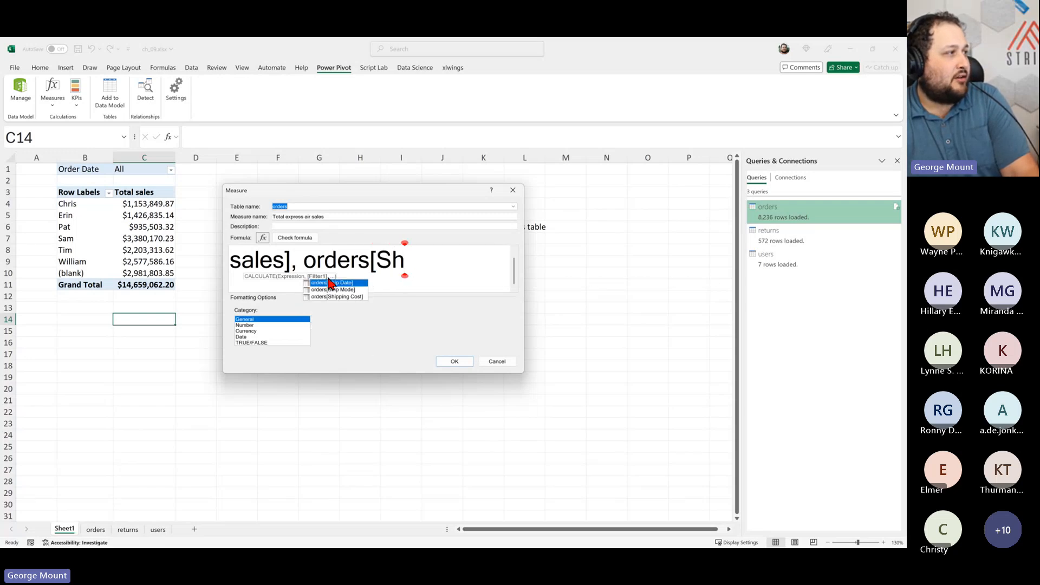
double_click(329, 279)
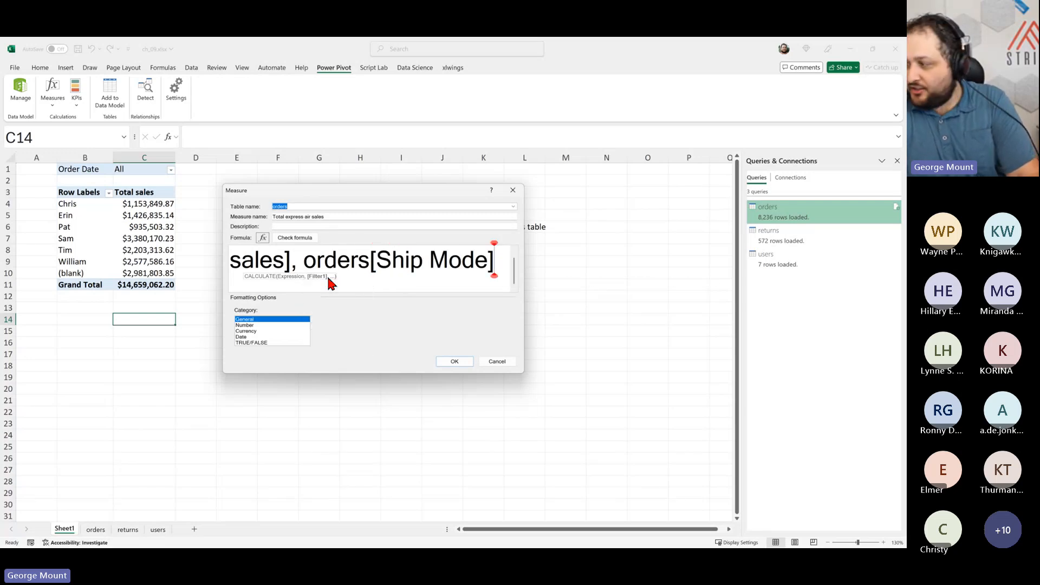
Step: Complete the filter condition with = "Express Air" and close the CALCULATE function
type("= ")
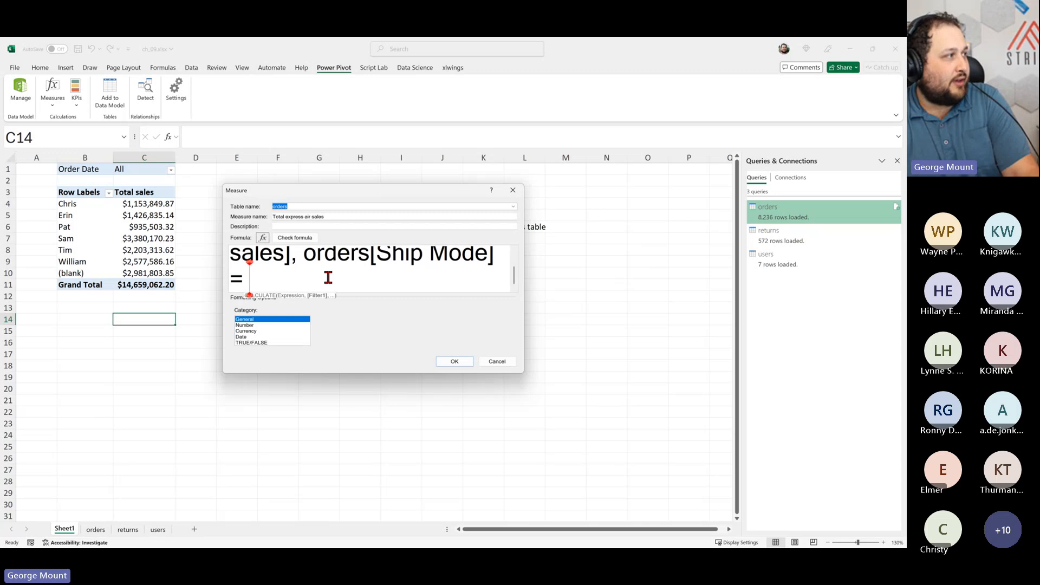
type("\"Expr")
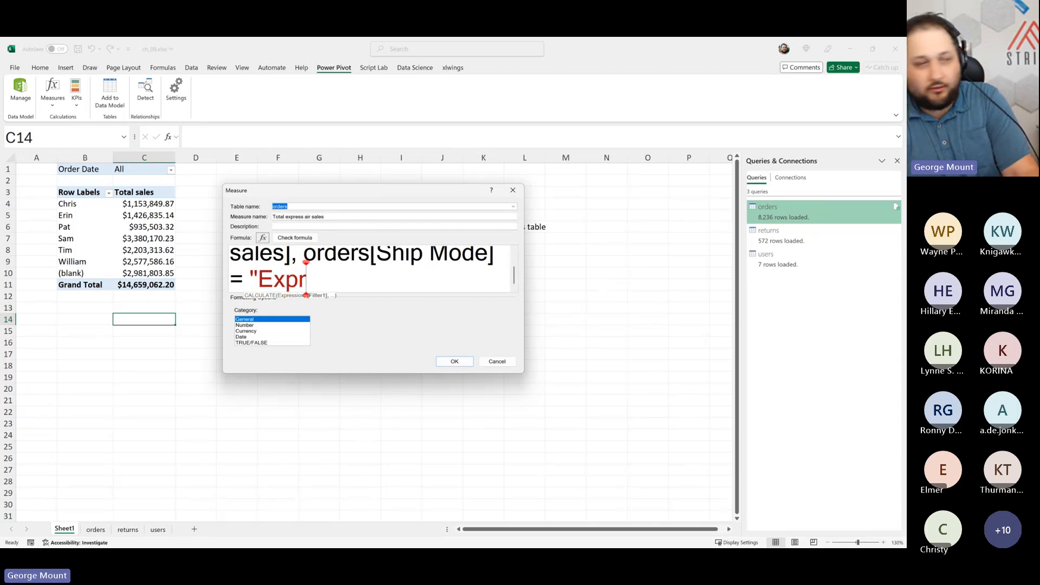
type("ess Ai")
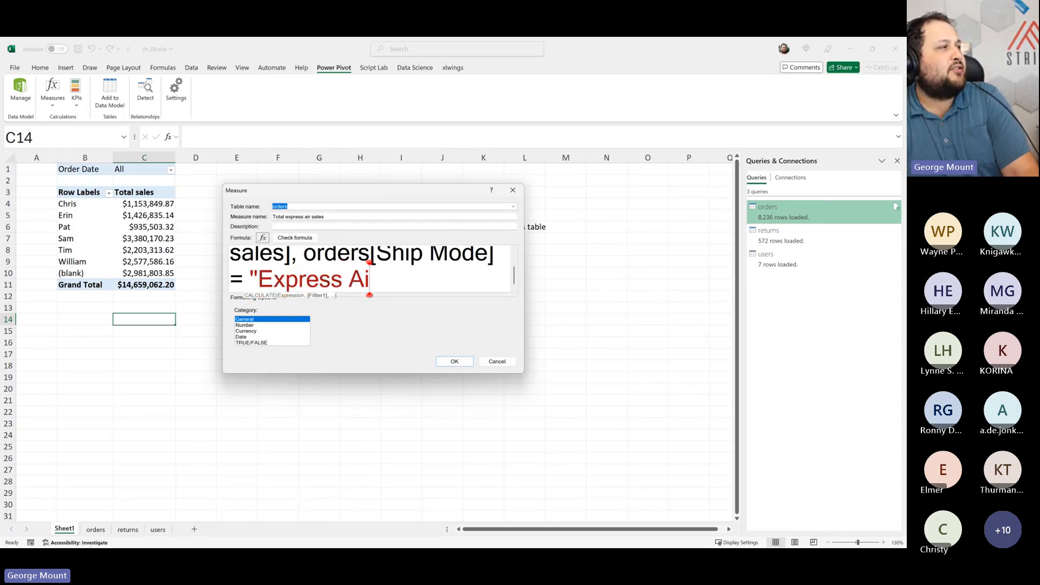
type("r\")")
scroll(329, 278, "up", 1)
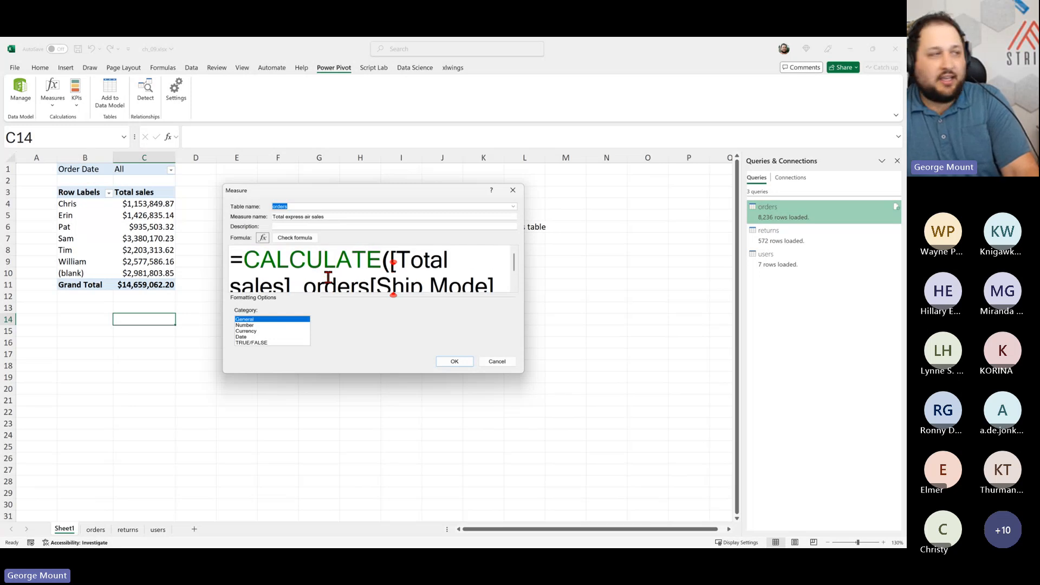
Step: Format the measure as Currency and enlarge the Measure dialog so the whole formula fits
key("ctrl+a")
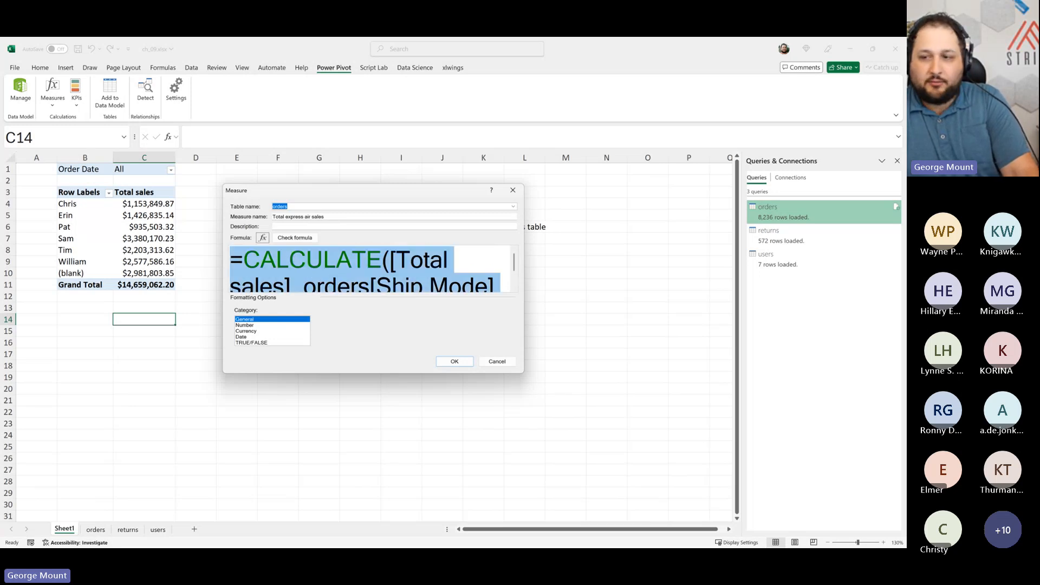
key("alt+Tab")
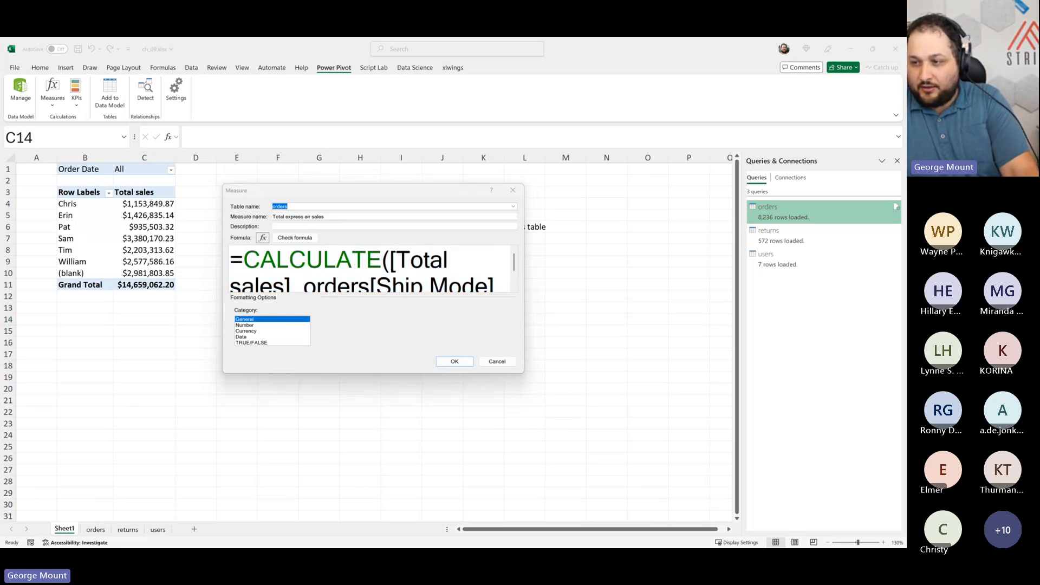
scroll(336, 286, "down", 2)
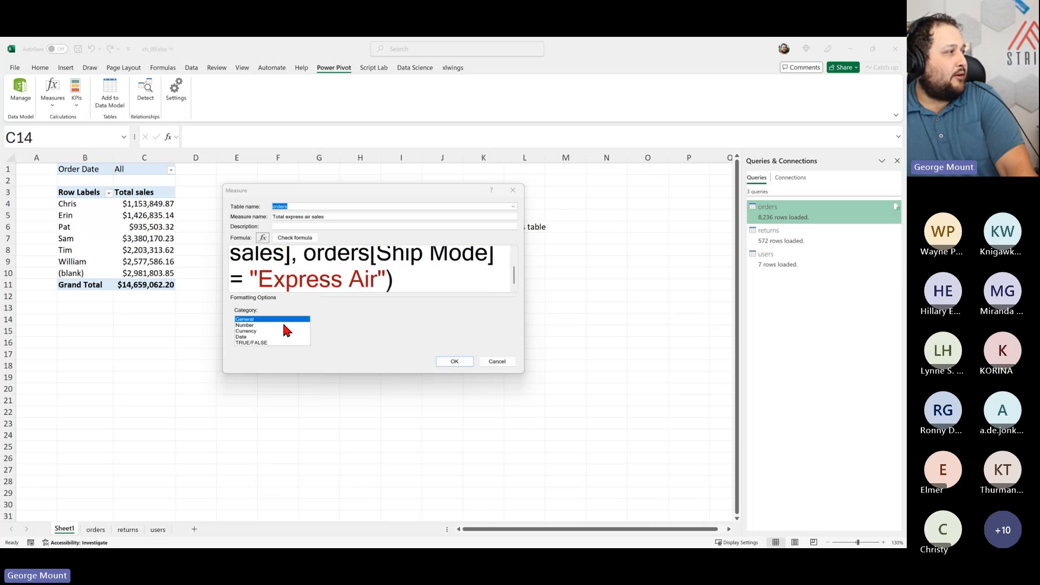
left_click(266, 331)
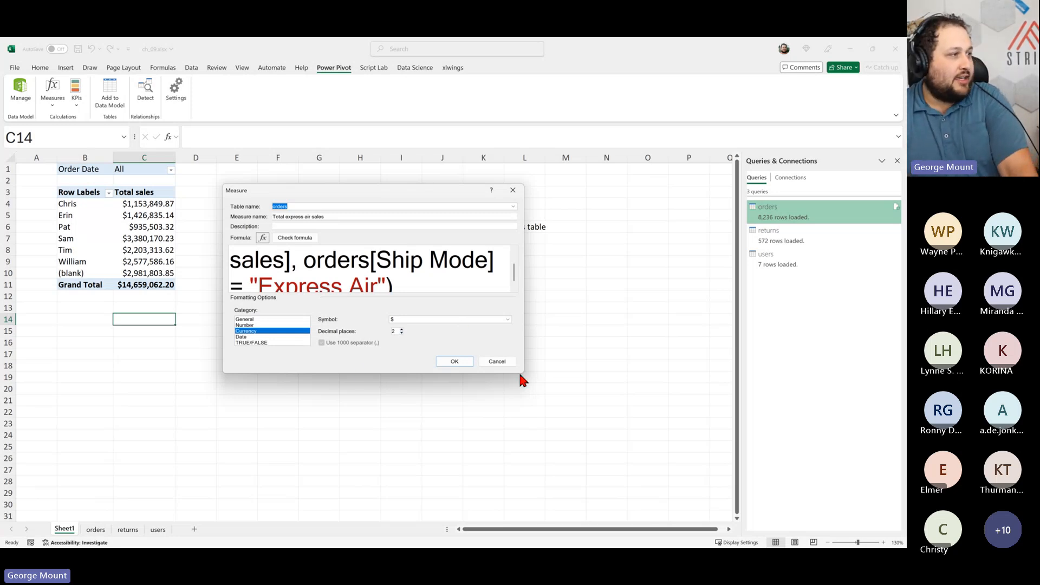
left_click_drag(523, 372, 621, 390)
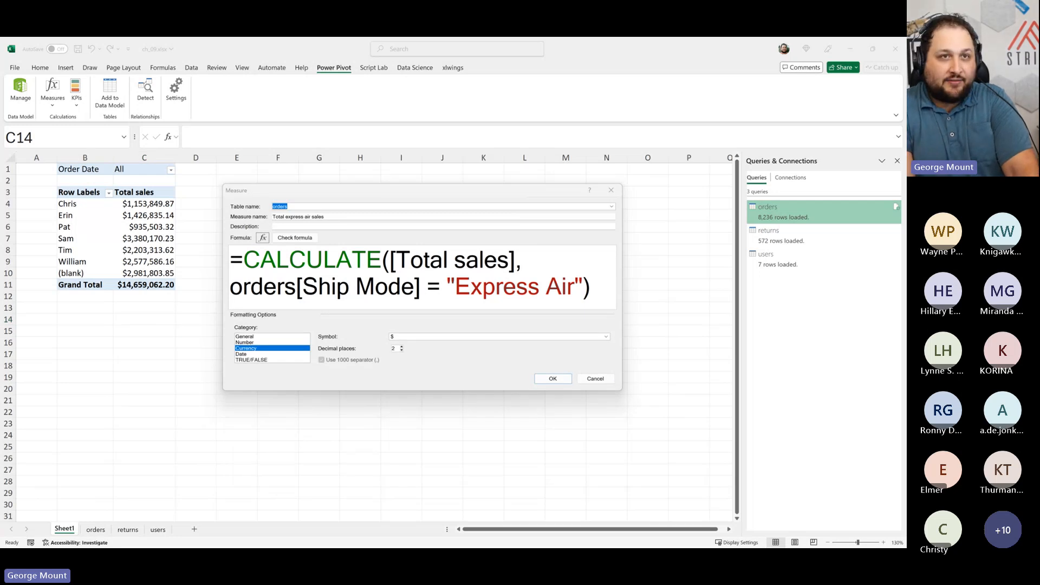
Step: Switch to Snagit, capture the Measure dialog as a region screenshot, and check it in the Snagit Editor
key("alt+Tab")
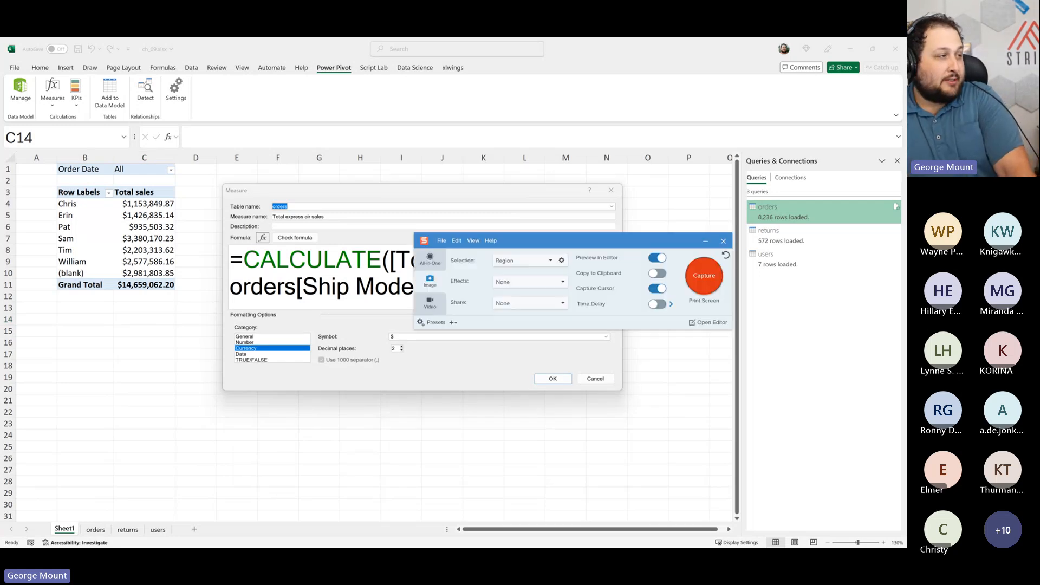
left_click(706, 275)
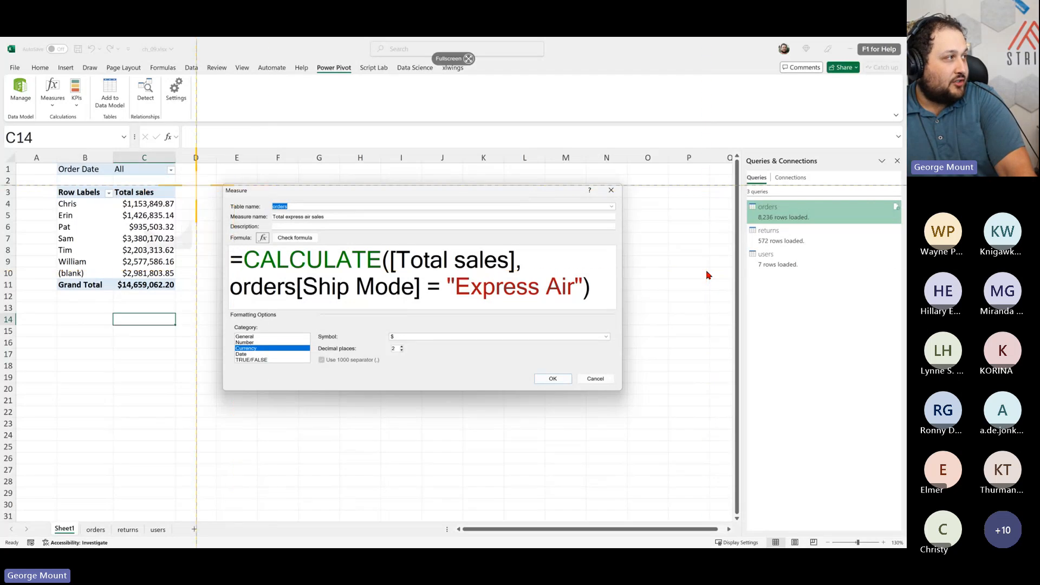
left_click_drag(215, 179, 649, 410)
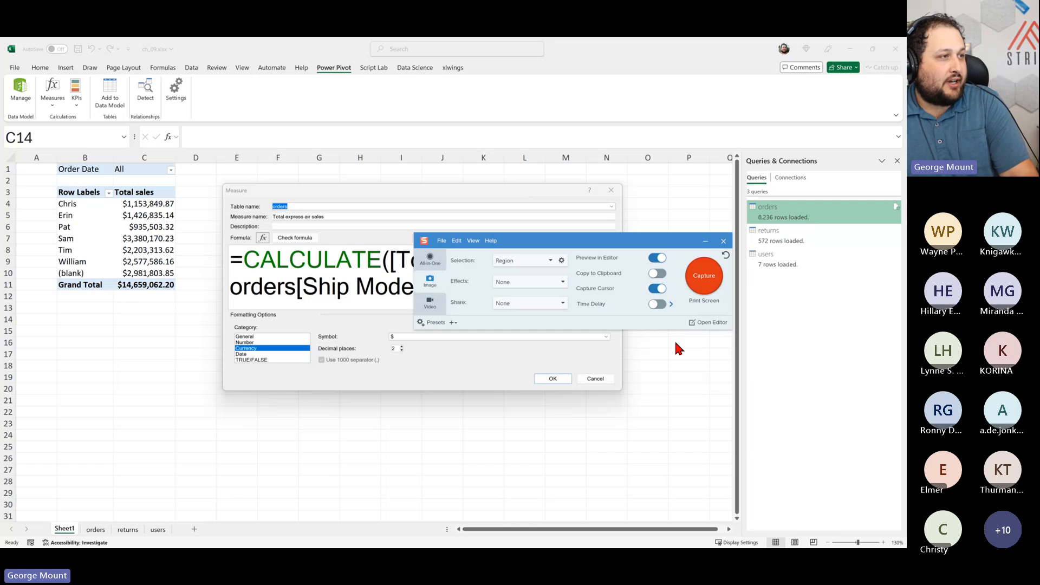
left_click(707, 323)
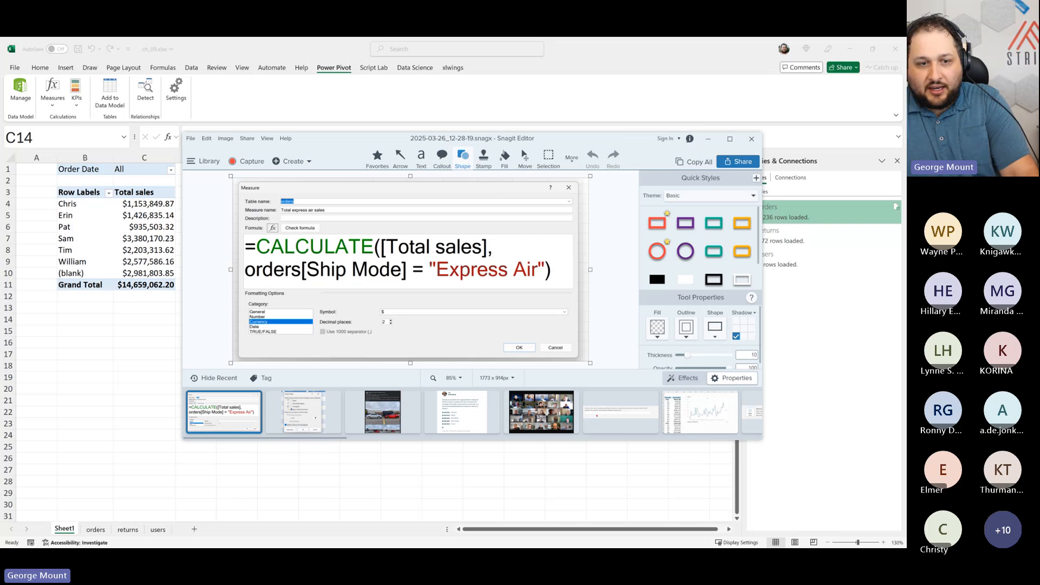
left_click(711, 139)
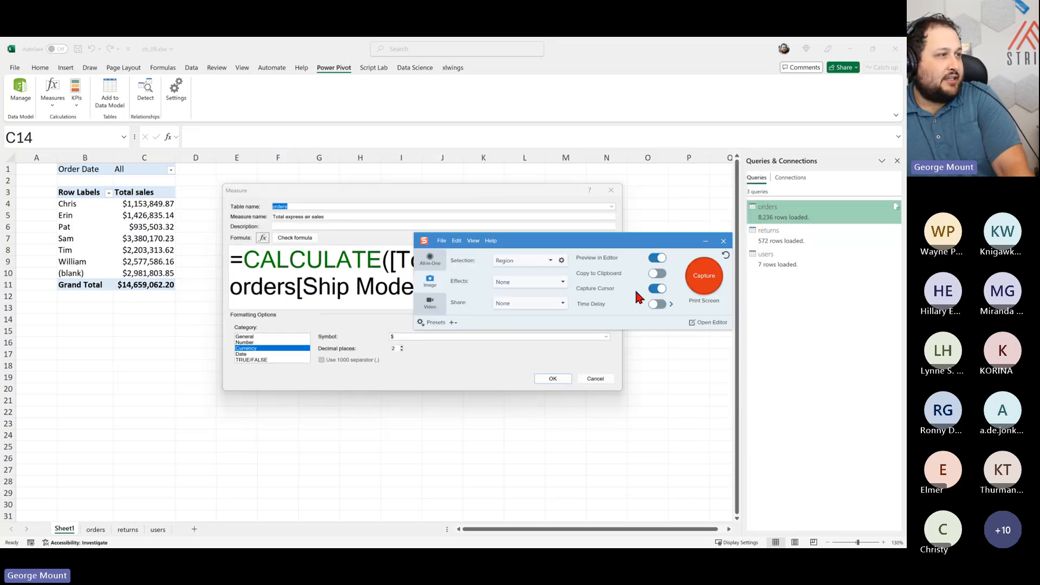
left_click(724, 242)
Step: Save the express air sales measure and start a search in the PivotTable field list
left_click(551, 379)
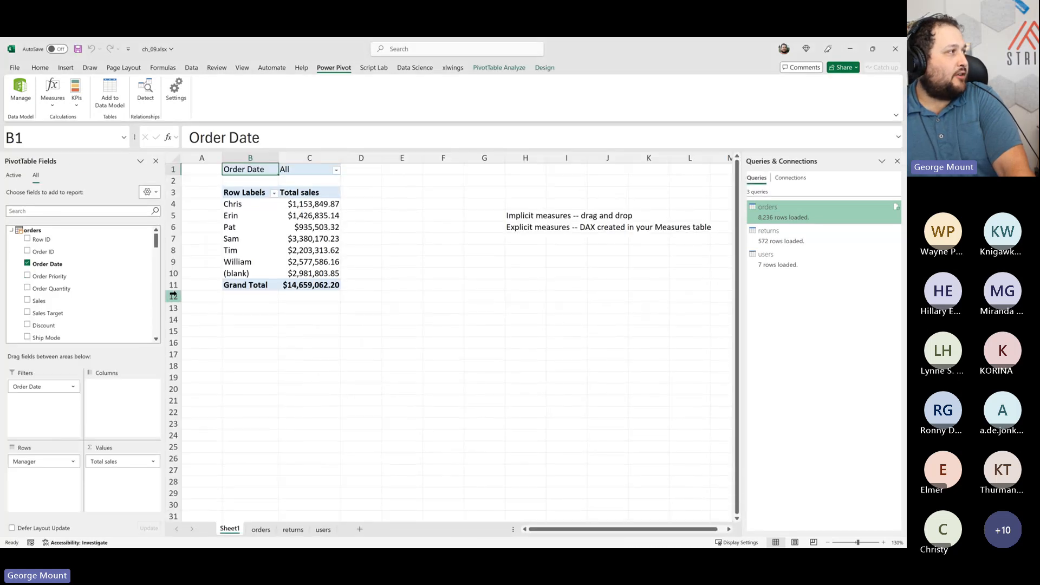
left_click(70, 210)
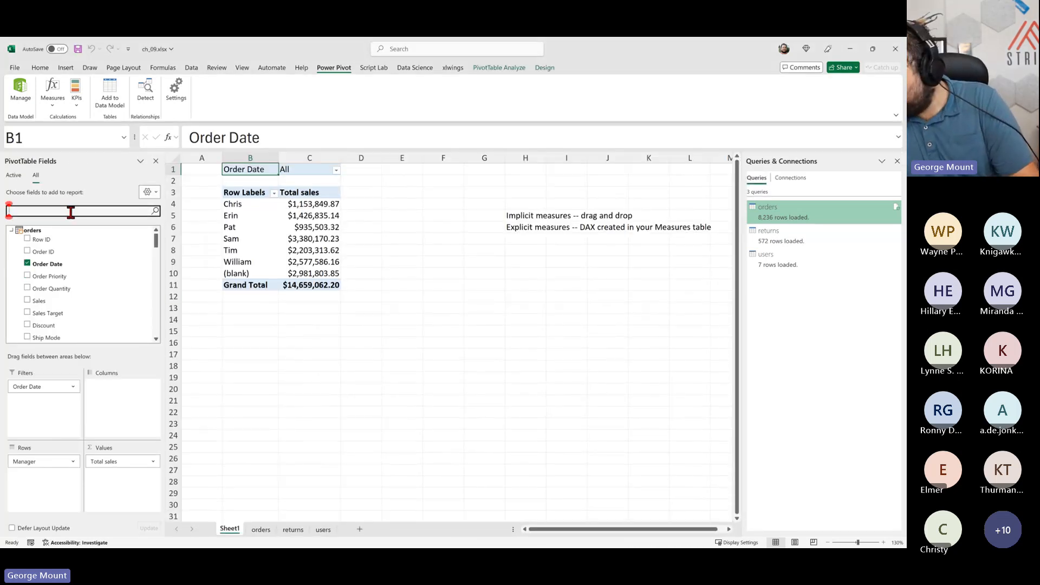
Step: Search the PivotTable fields for Total, add the Total express air sales measure to the values, and inspect its figures by manager
type("Total")
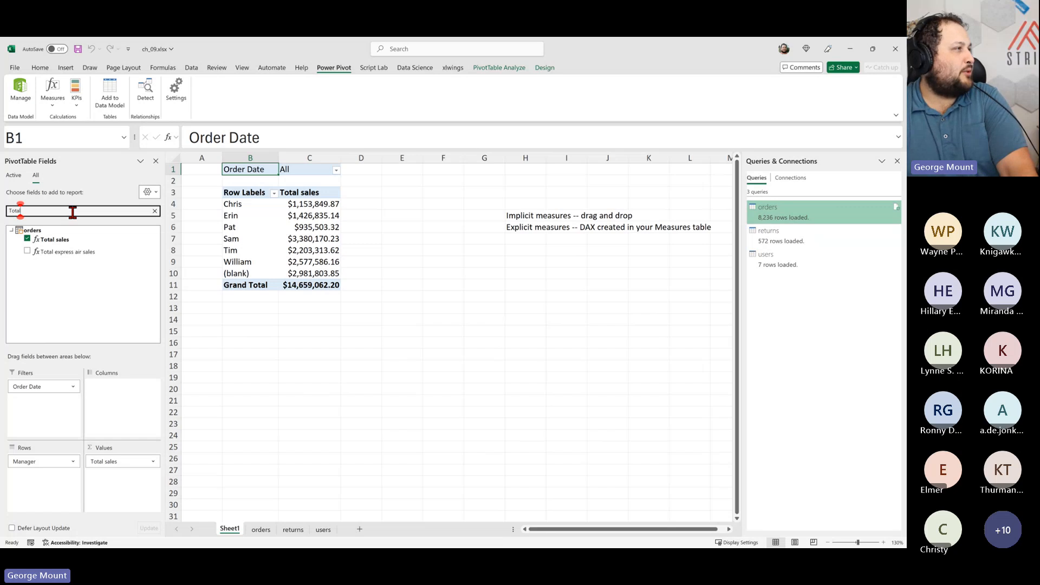
left_click(26, 251)
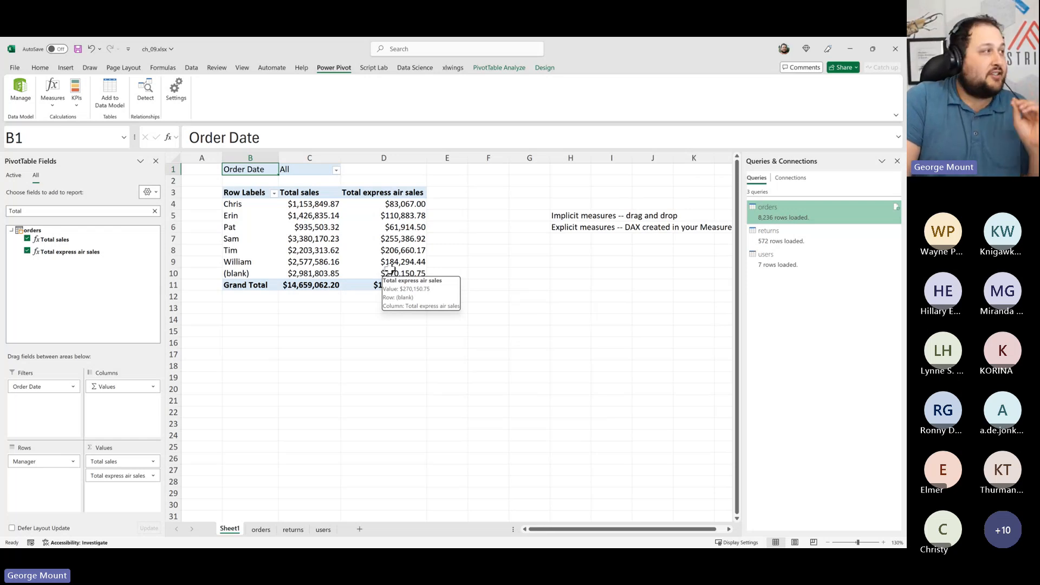
left_click(382, 237)
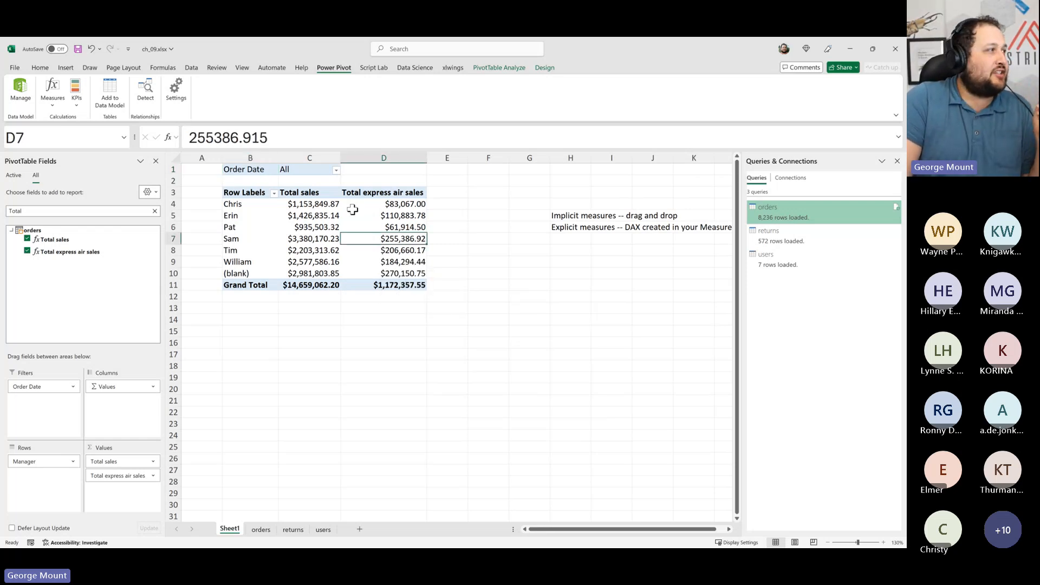
left_click_drag(382, 193, 407, 273)
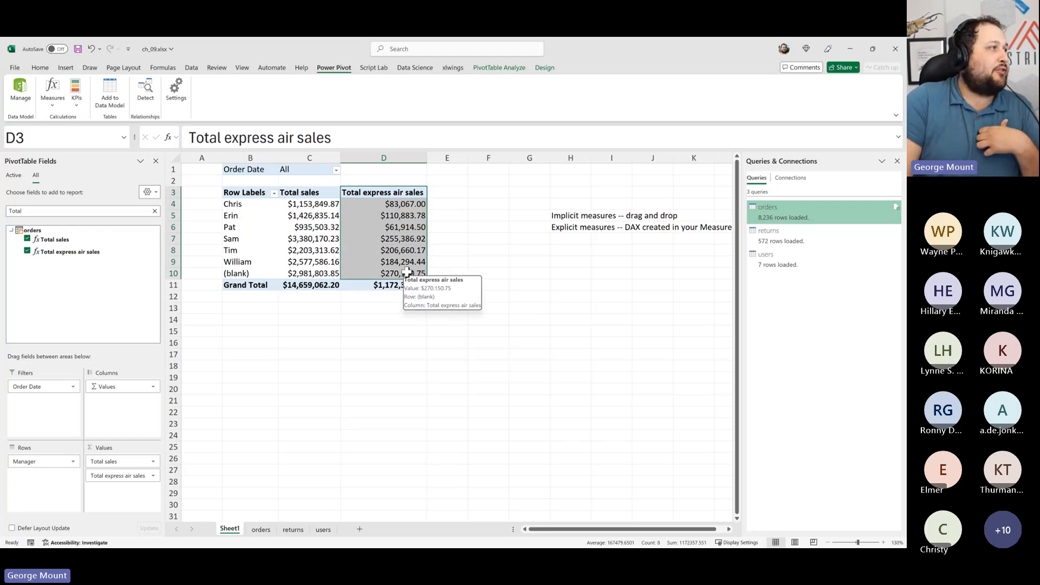
left_click(404, 240)
left_click(402, 205)
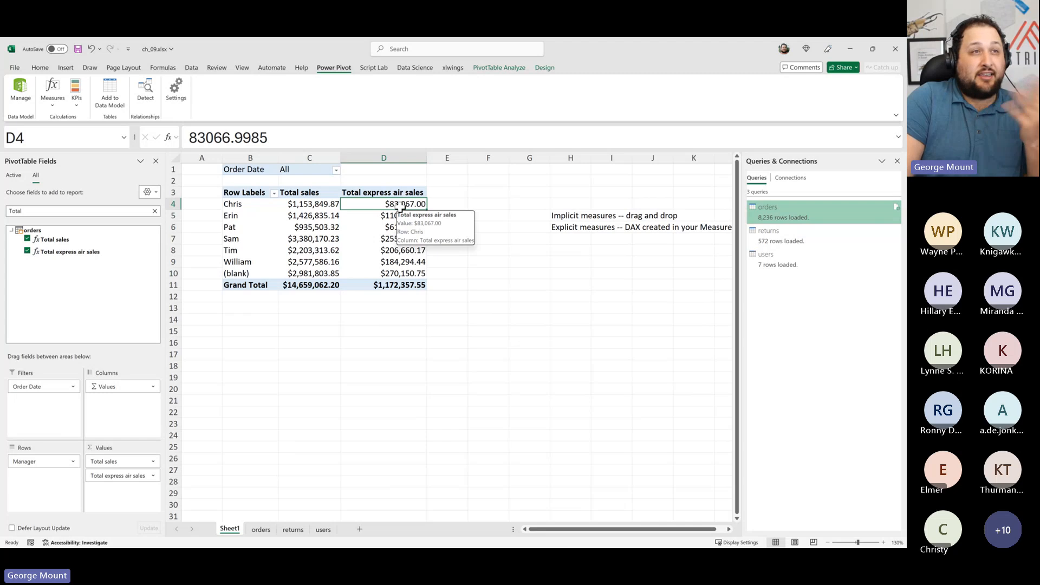
left_click(234, 204)
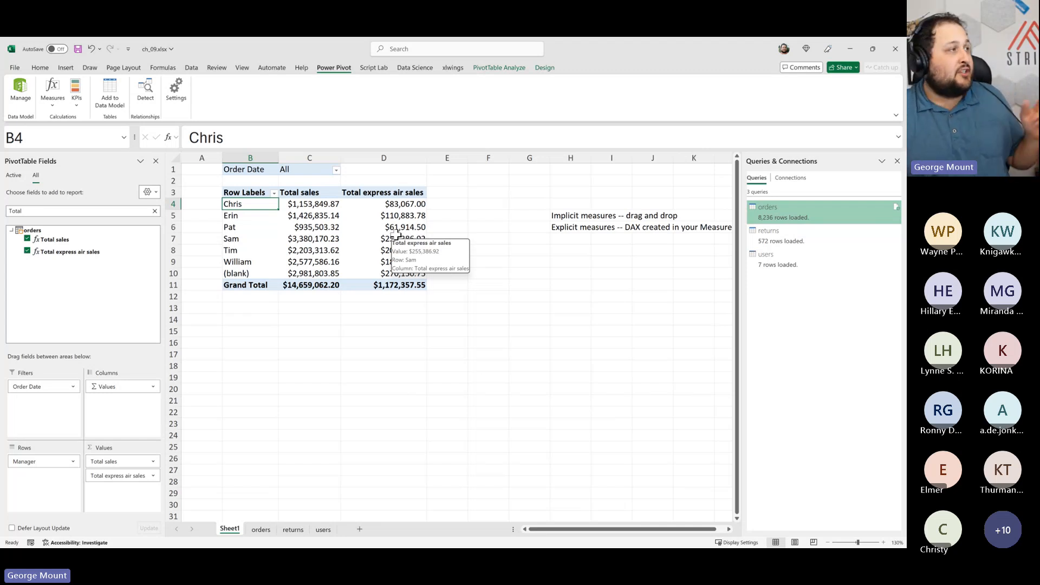
Step: Create a new measure in the orders table named "Total sales for high priority AND Express ship"
left_click(48, 109)
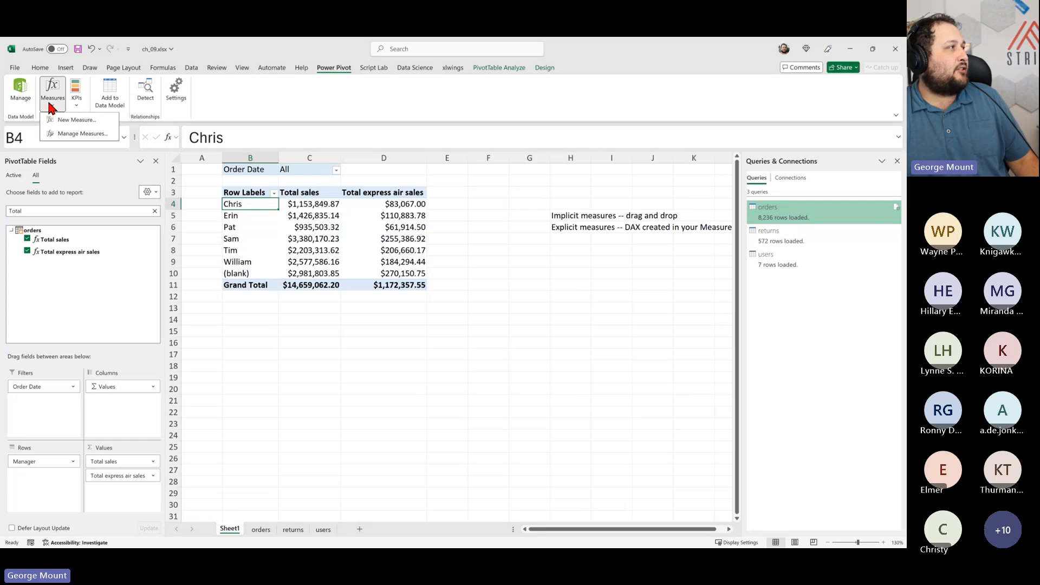
left_click(82, 121)
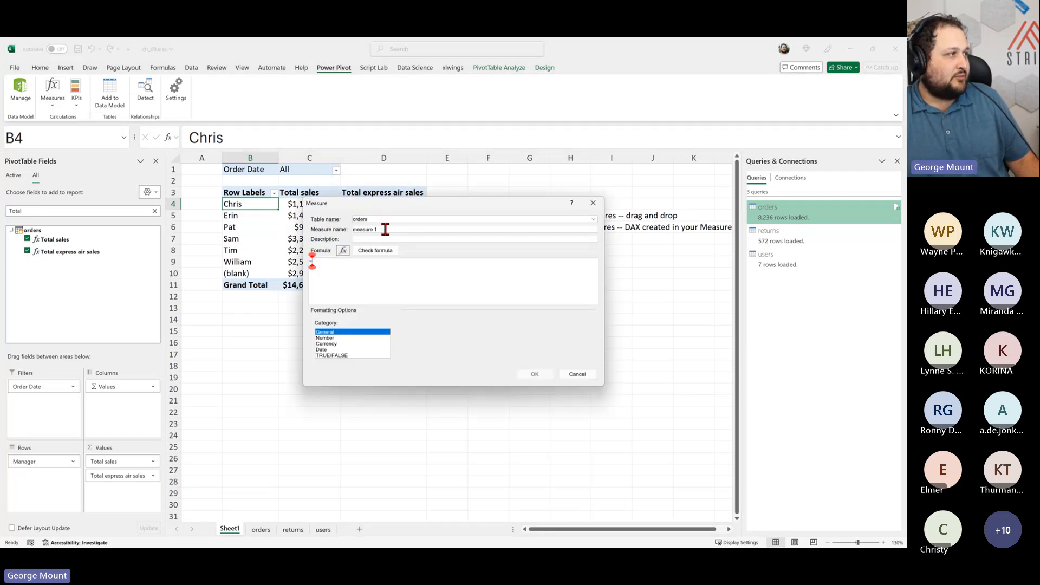
type("Total sales for ")
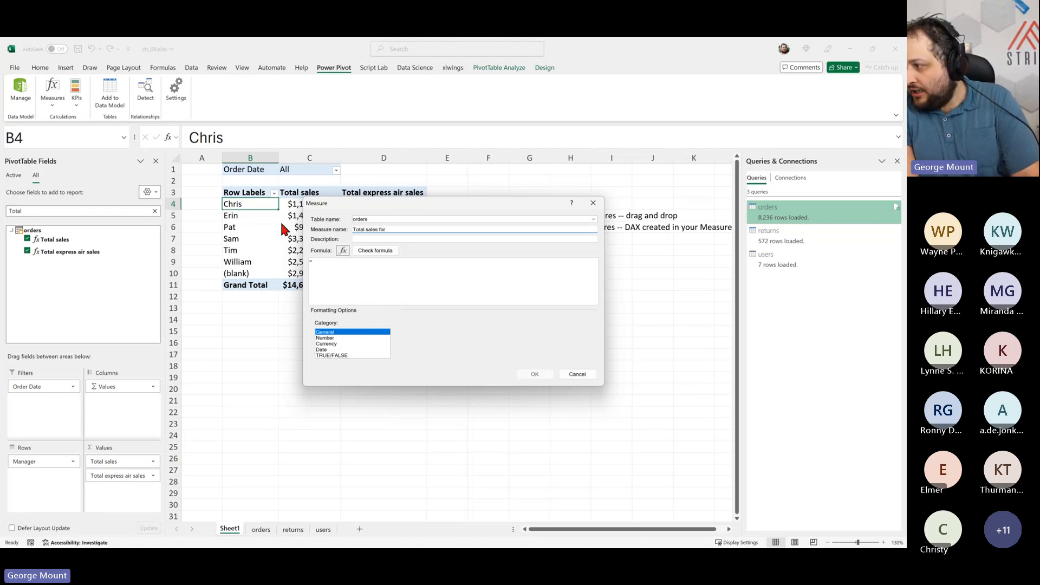
type("high priority AND ")
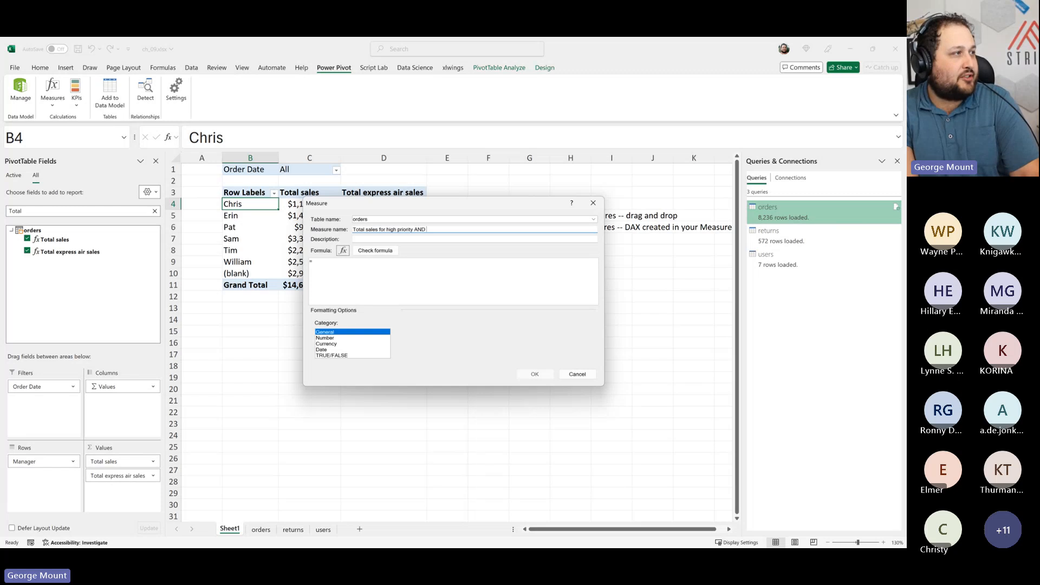
type("Express ship")
Step: Start the measure's formula with CALCULATE, use [Total sales] as the expression, and begin the first filter's reference to the orders table
left_click(454, 280)
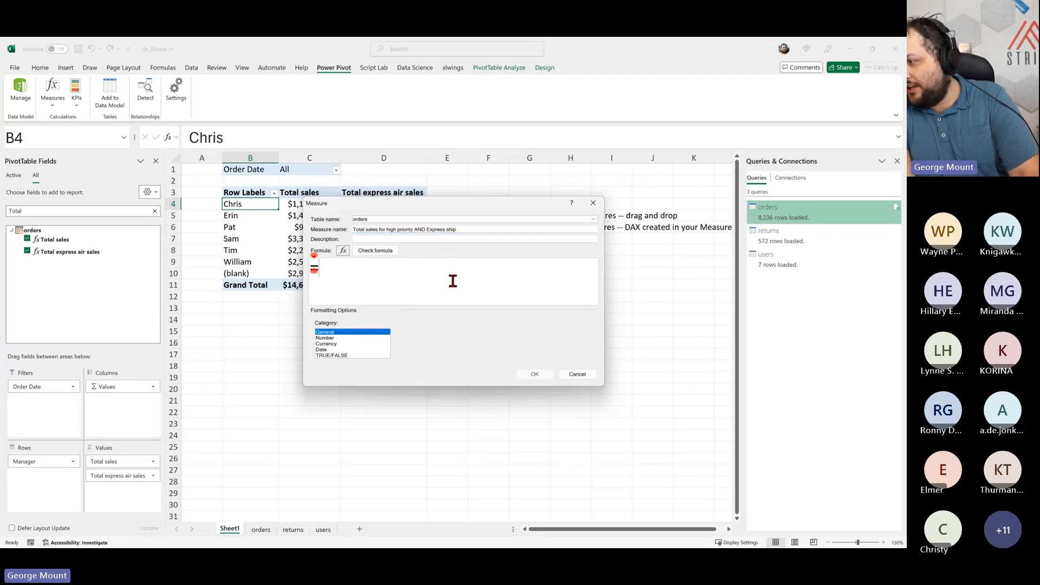
type("cal")
key("Tab")
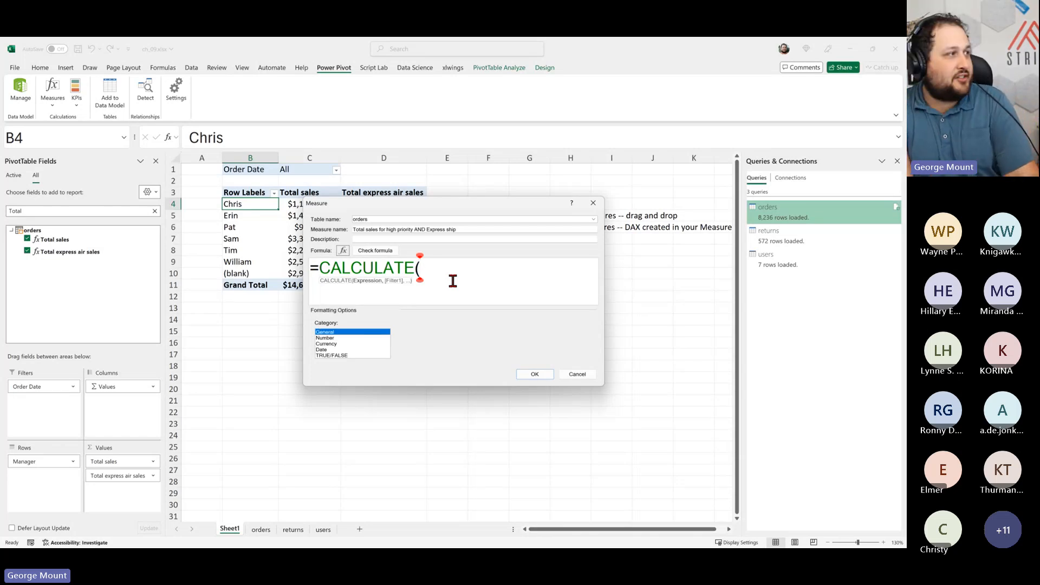
type("tota")
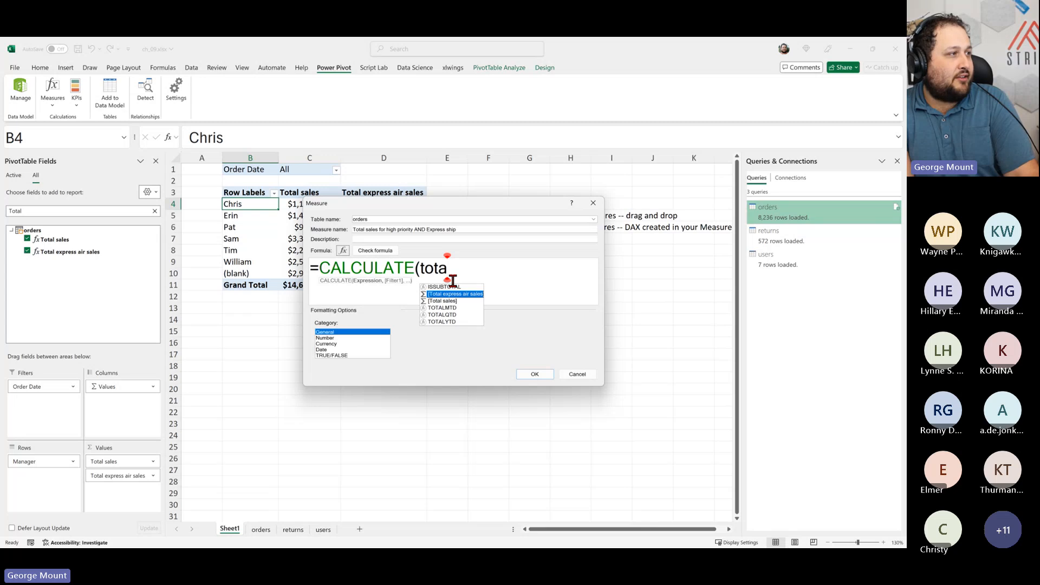
key("Down")
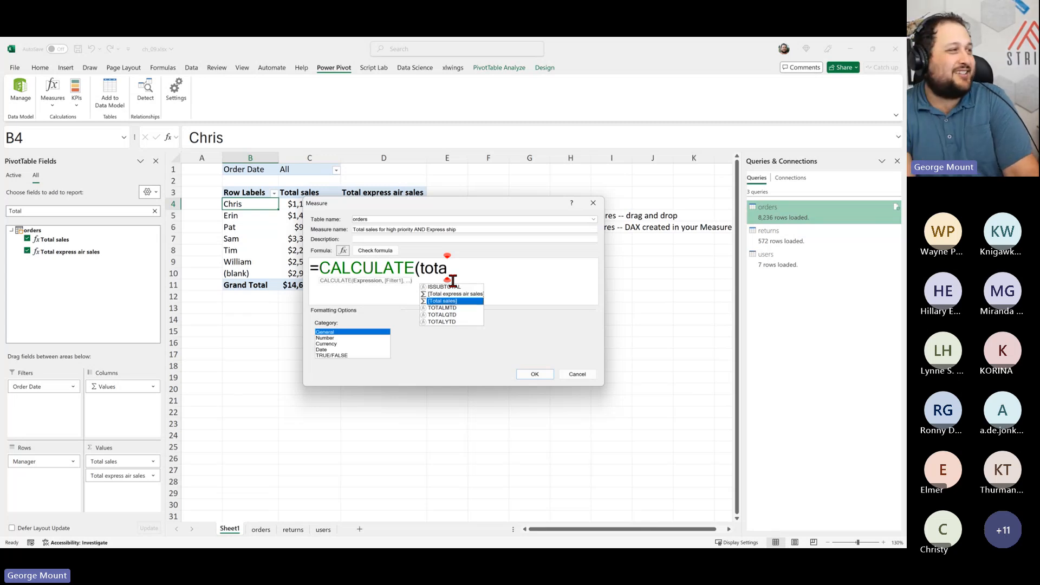
key("Tab")
type(",")
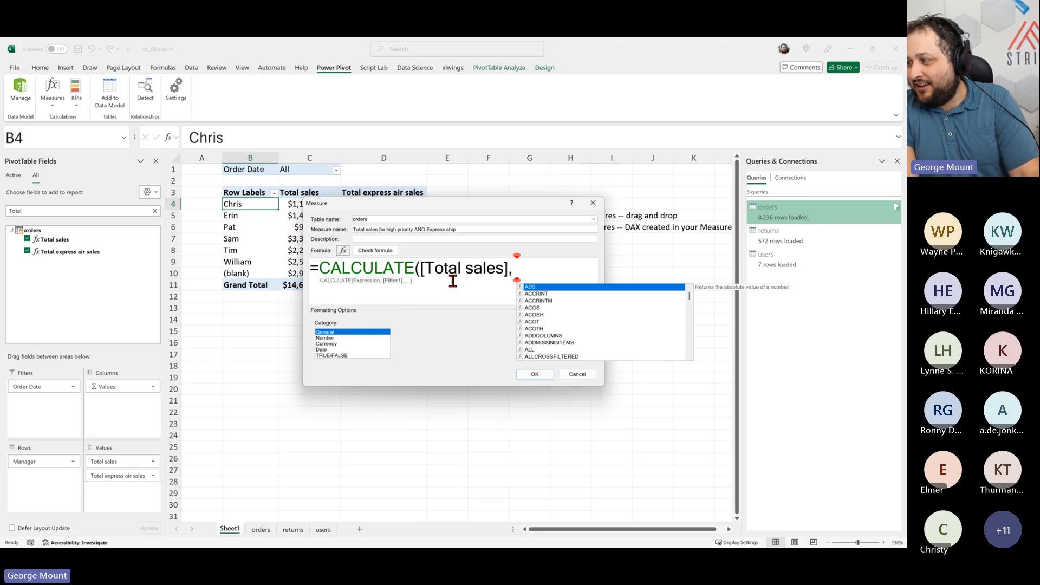
type(" order")
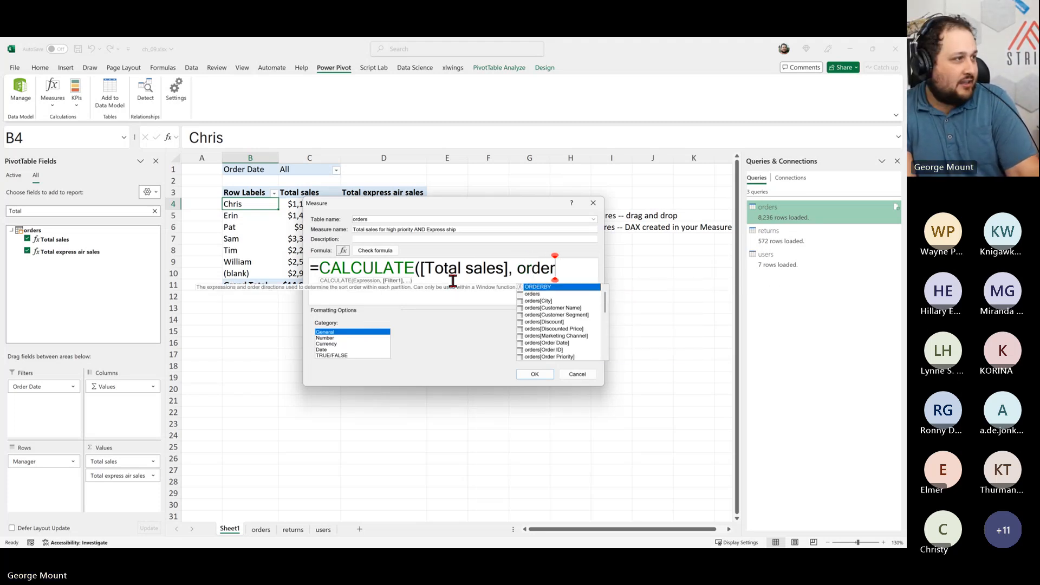
type("[order p")
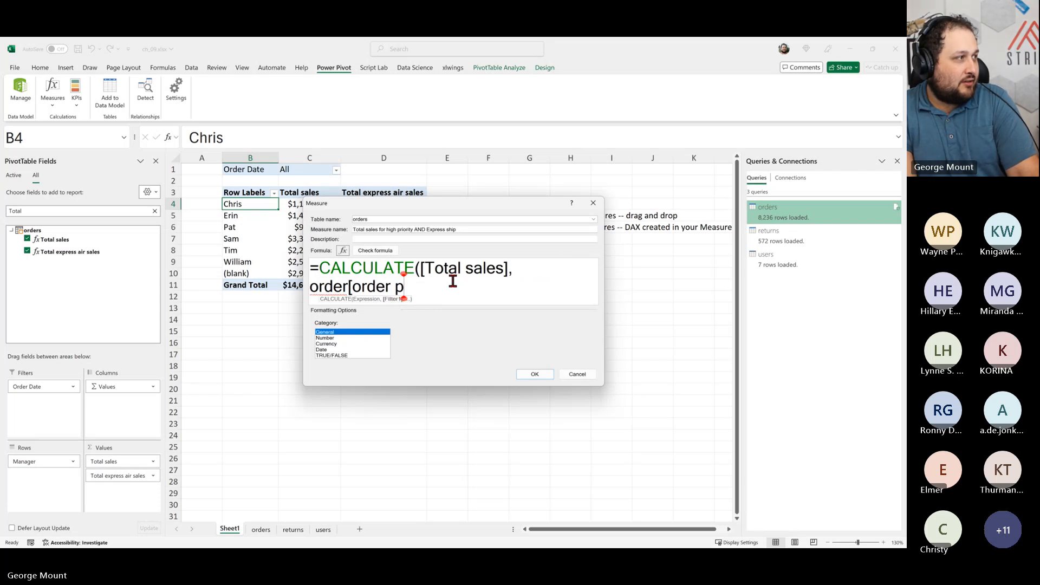
key("BackSpace")
key("BackSpace")
key("BackSpace")
key("BackSpace")
key("BackSpace")
key("BackSpace")
key("BackSpace")
key("BackSpace")
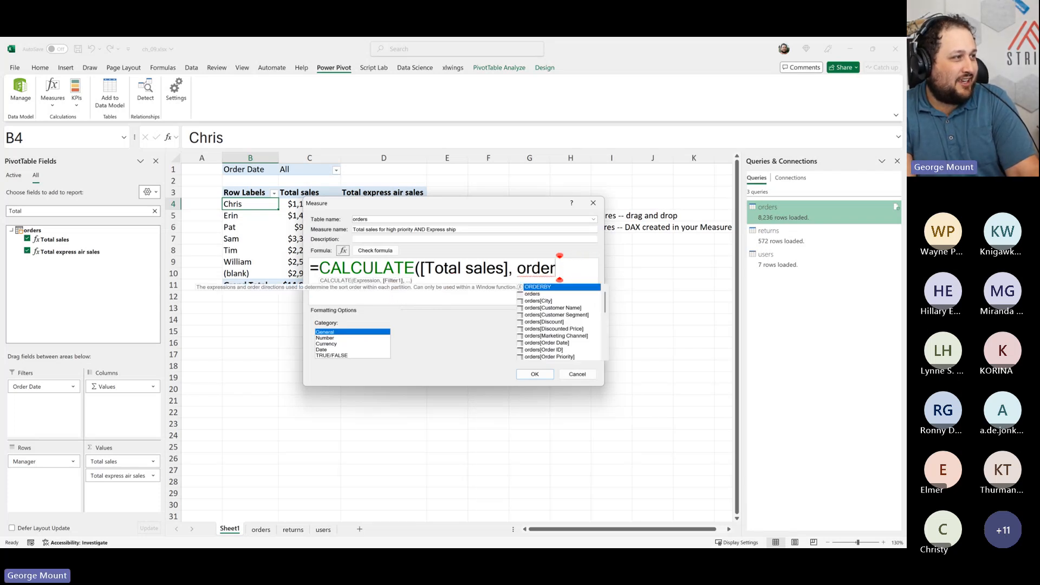
Step: Complete the first filter of the formula as orders[Order Priority] = "High"
type("pr")
key("Tab")
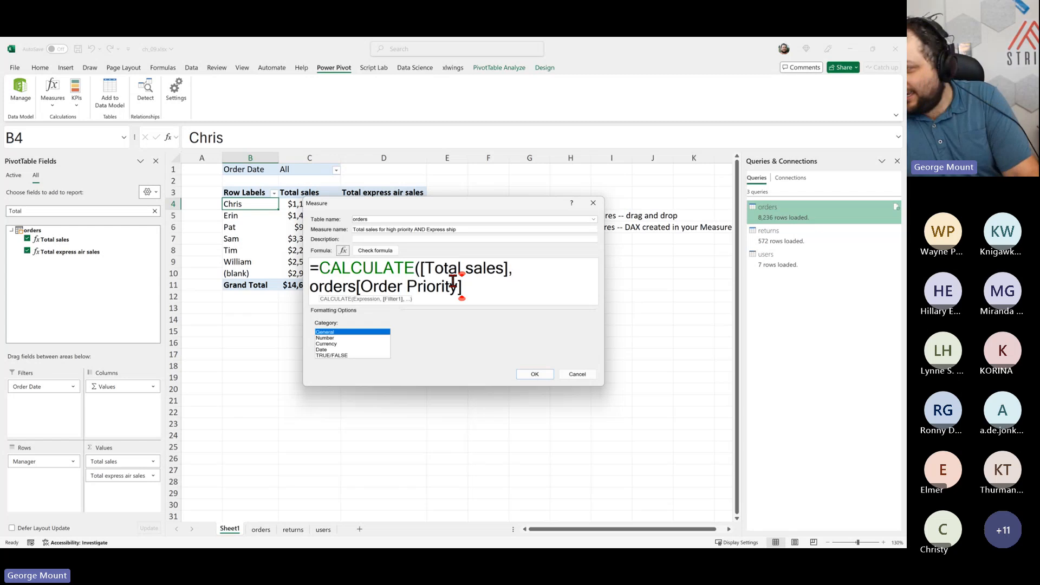
type("=")
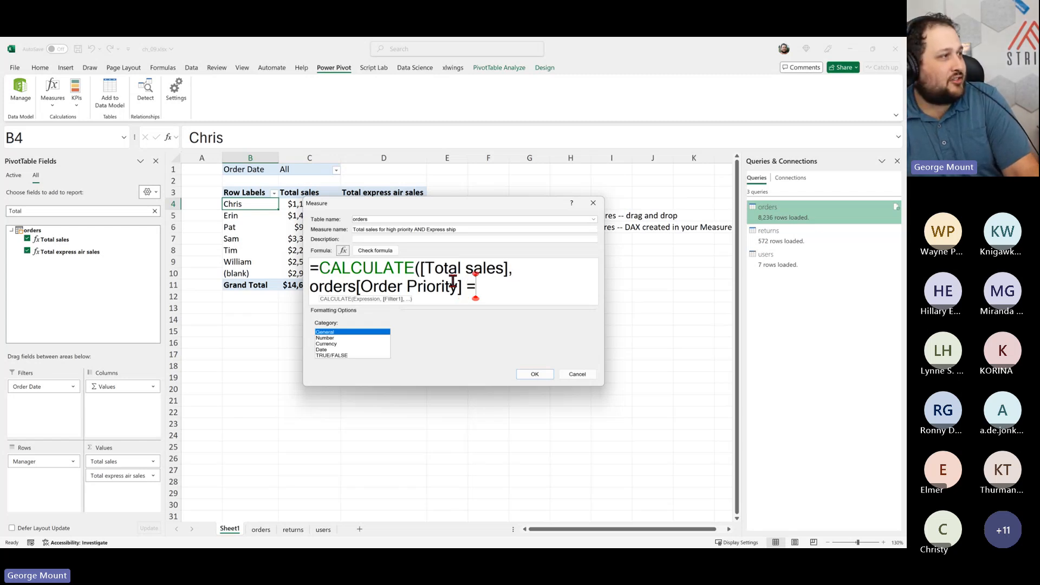
type(" \"High\",")
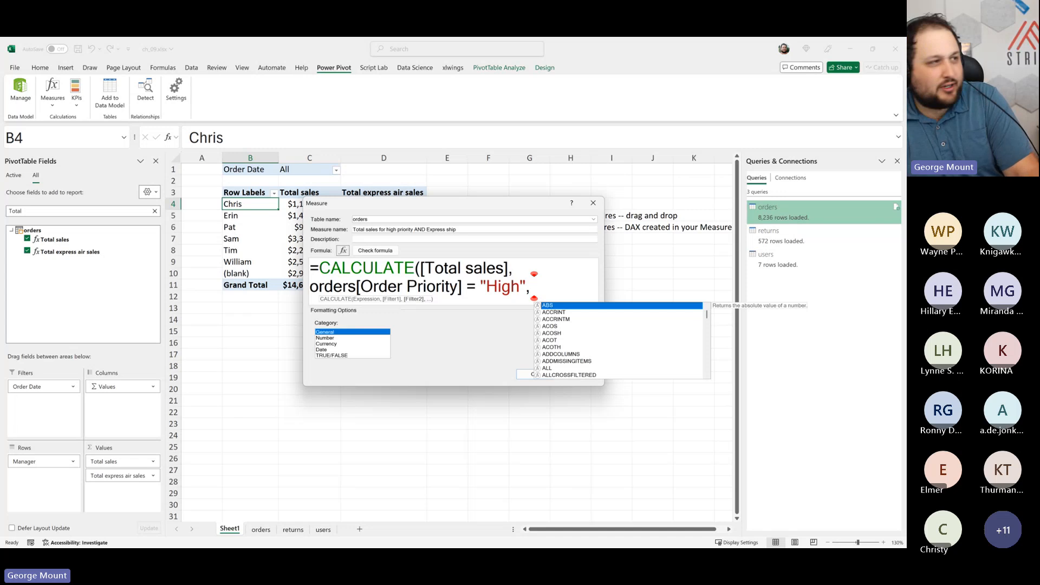
Step: Add the second filter orders[Ship Mode] = "Express Air" and close the CALCULATE formula
type(" orders[Ship")
key("Tab")
key("BackSpace")
key("BackSpace")
key("BackSpace")
key("BackSpace")
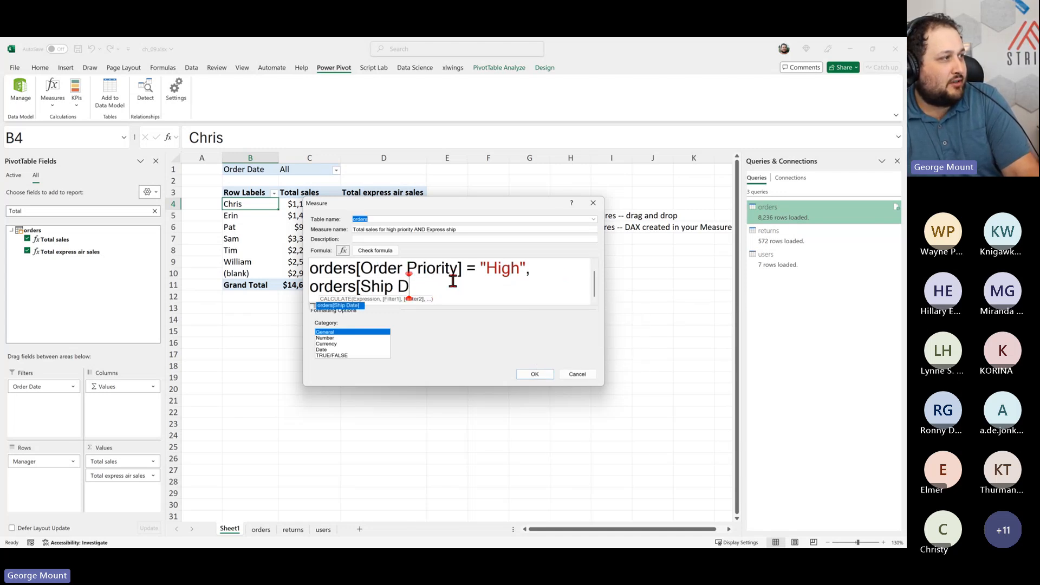
key("BackSpace")
type("Mode] =")
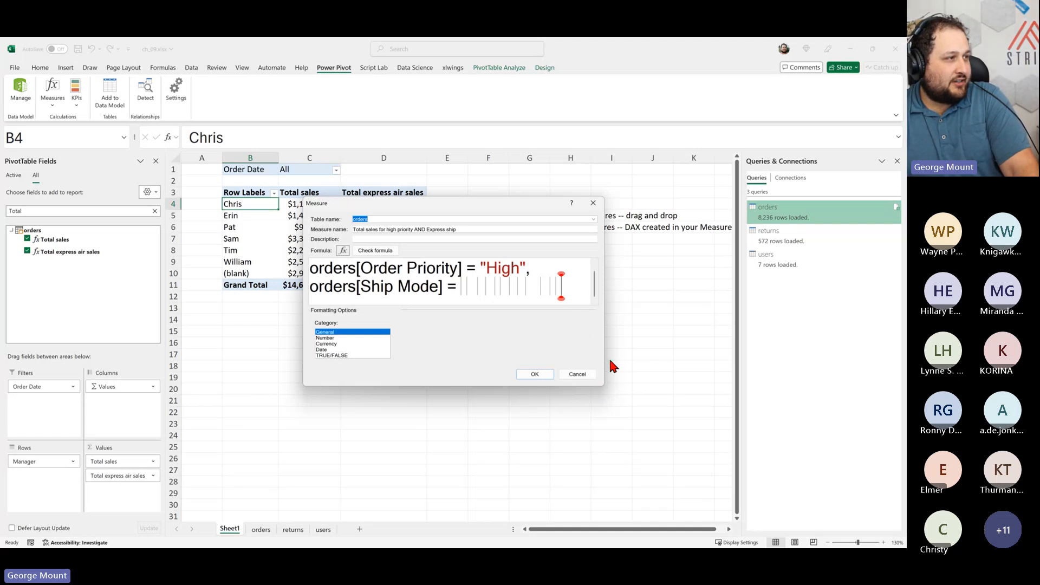
Step: Format the measure as Currency, check the formula for errors, and review its text
left_click(335, 344)
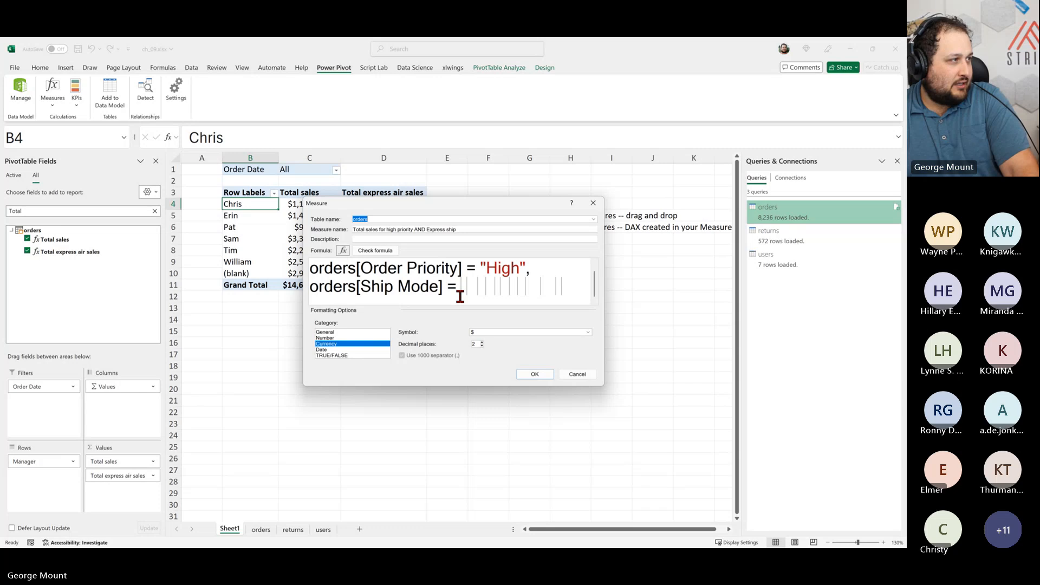
left_click(382, 250)
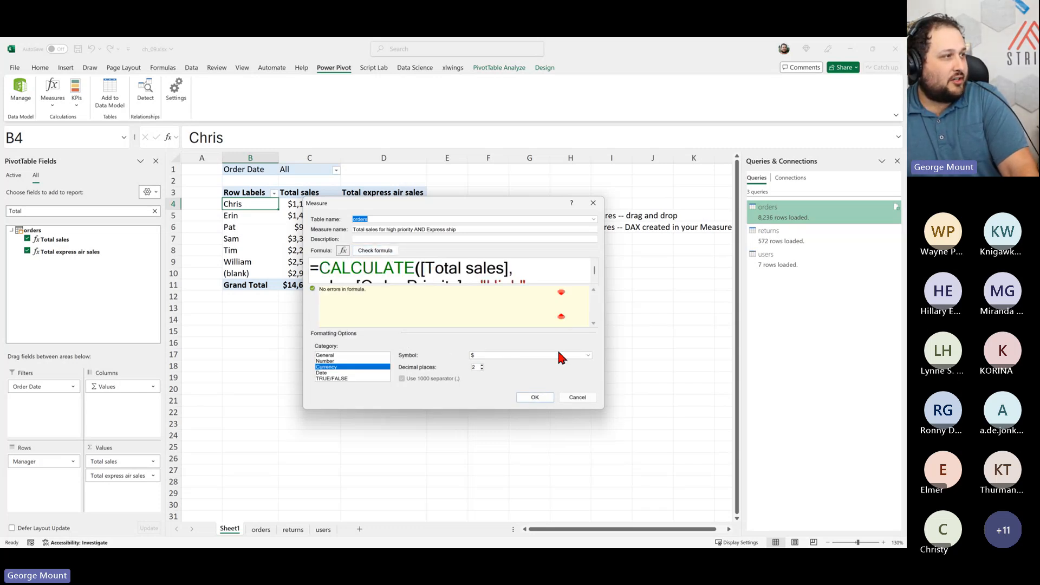
scroll(374, 268, "down", 1)
scroll(374, 268, "up", 1)
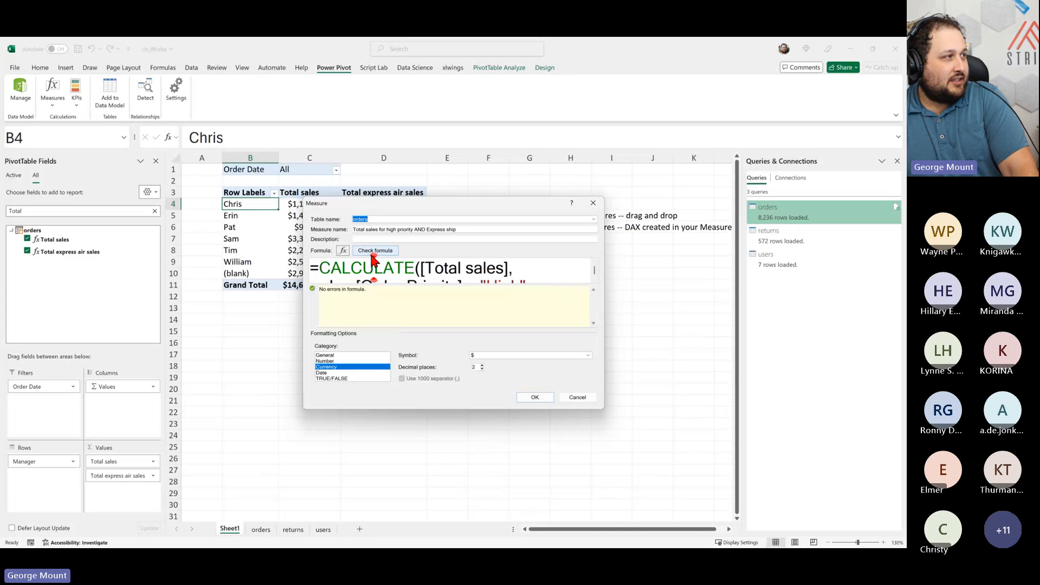
scroll(373, 260, "down", 2)
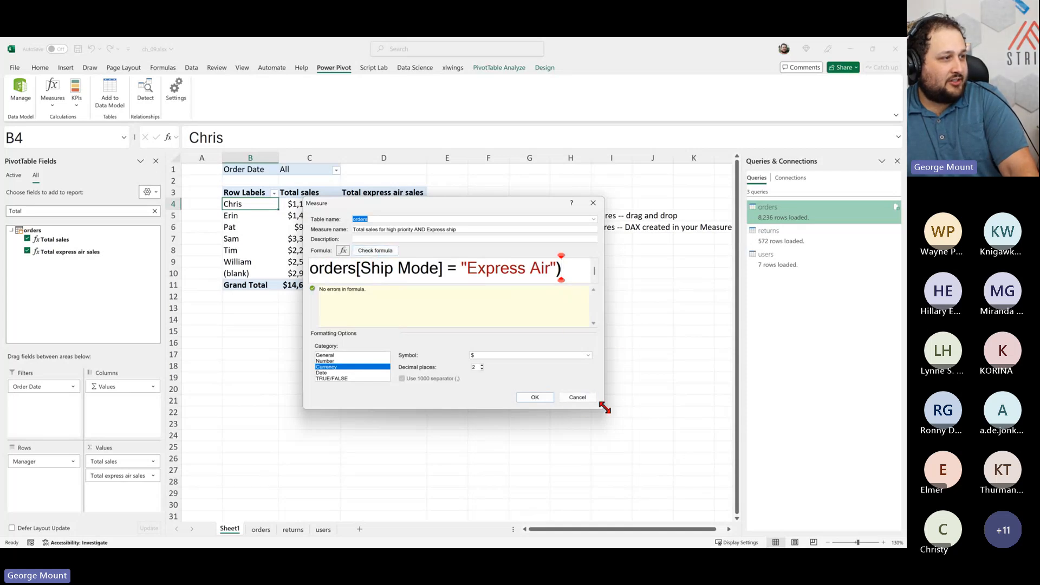
Step: Enlarge the Measure dialog to show the whole formula, and save the measure
left_click_drag(604, 408, 766, 464)
left_click_drag(586, 295, 150, 247)
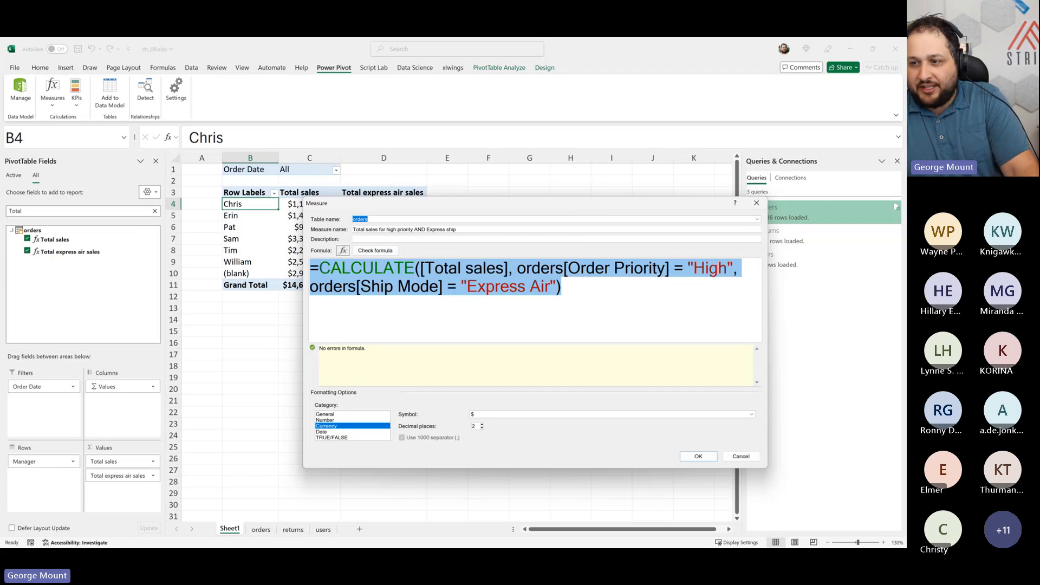
key("alt+Tab")
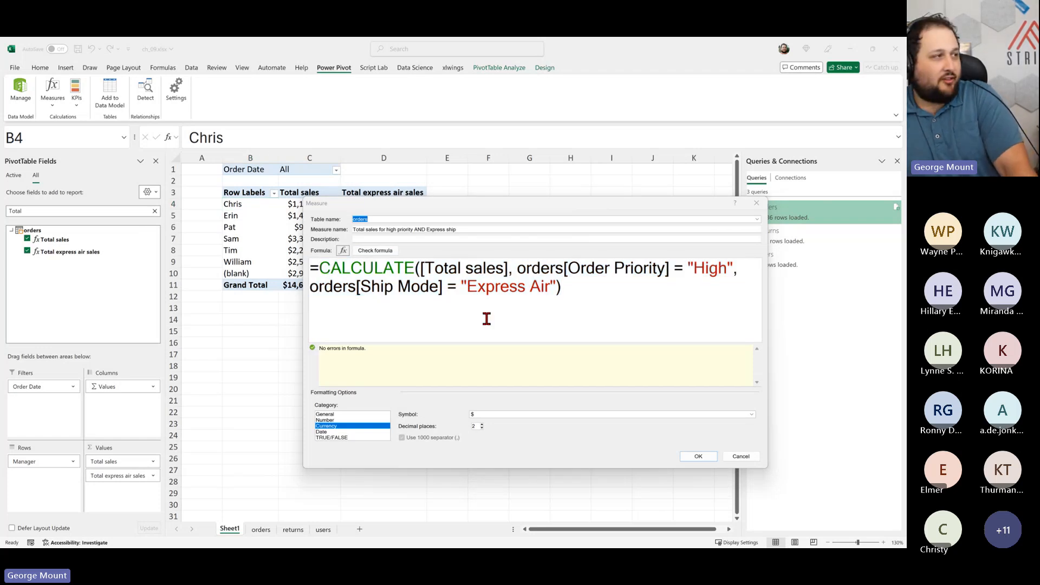
left_click(698, 456)
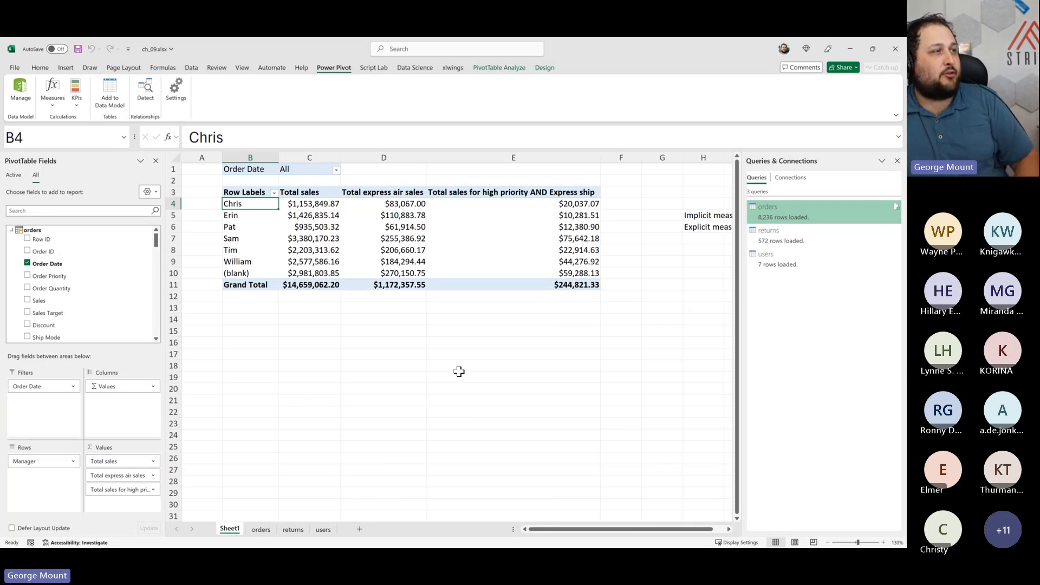
Step: Compare the high-priority express measure's values with Total express air sales and Total sales in the same PivotTable rows
left_click(500, 211)
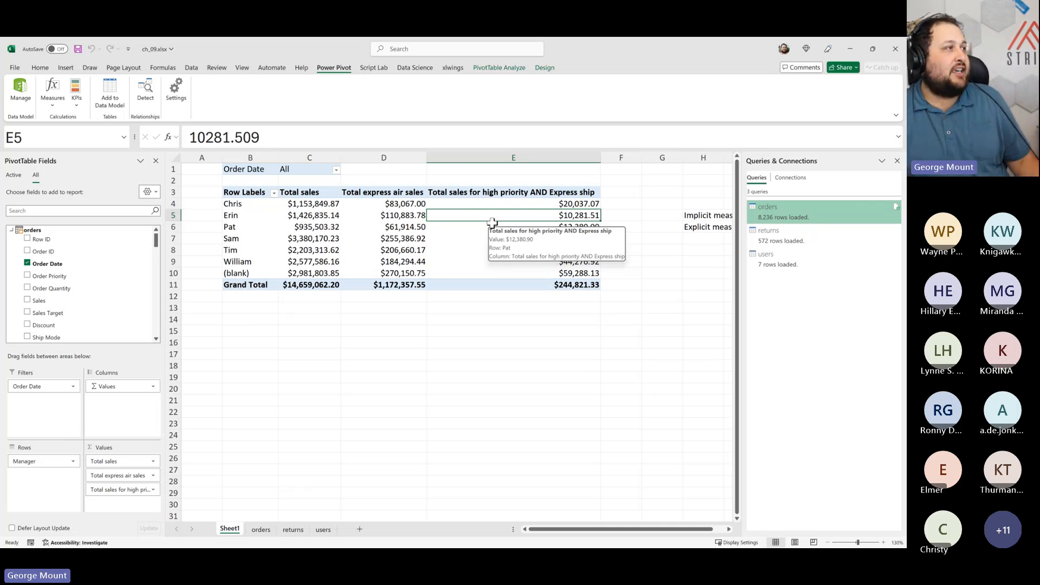
left_click(373, 214)
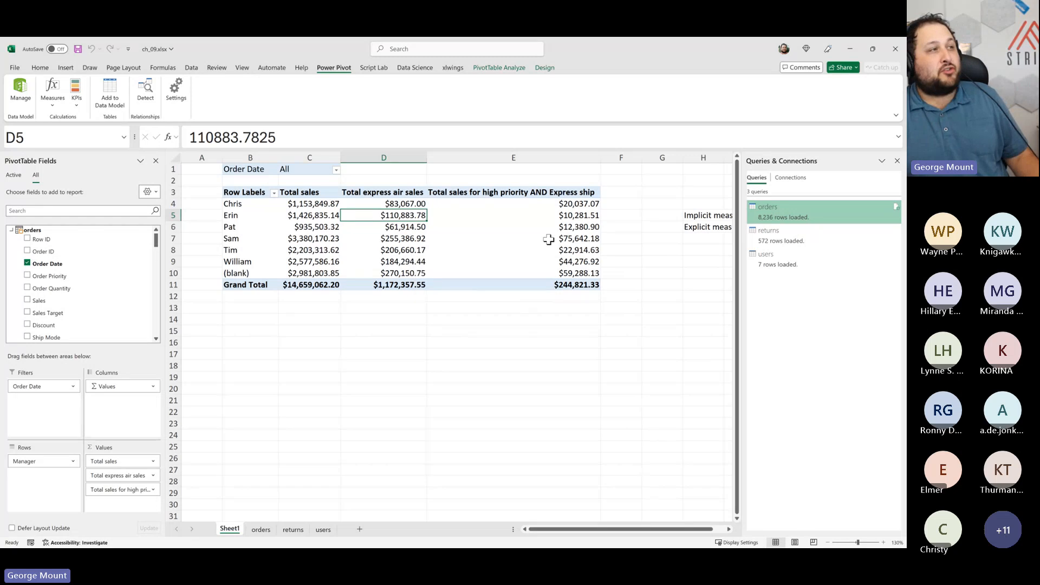
left_click(537, 220)
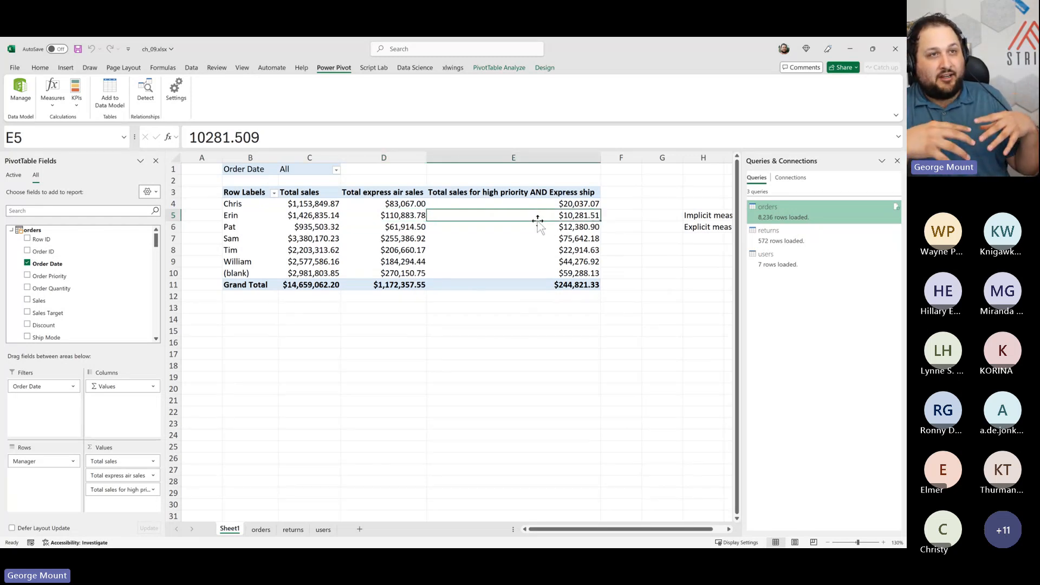
left_click(388, 231)
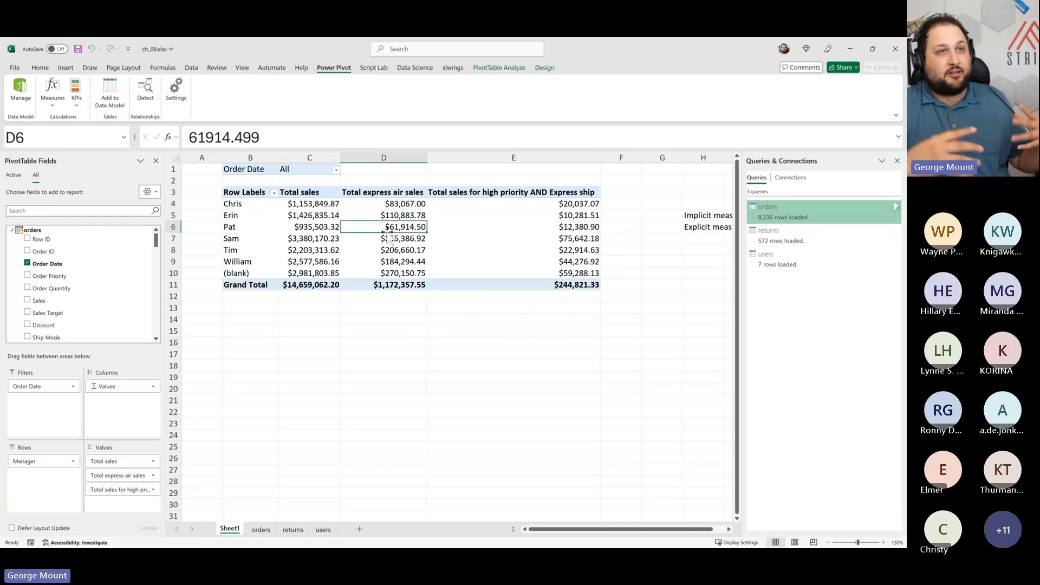
left_click(300, 225)
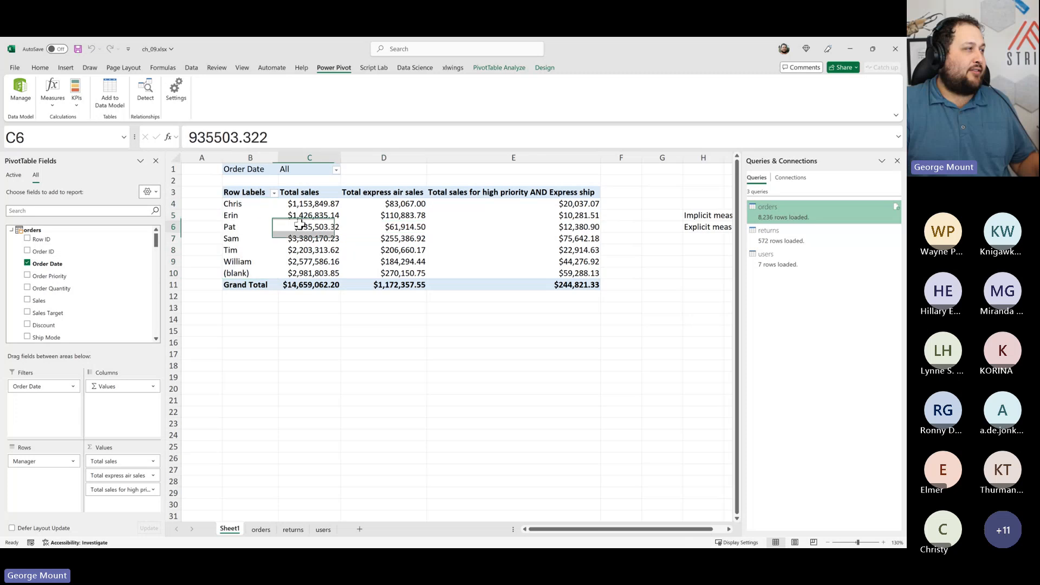
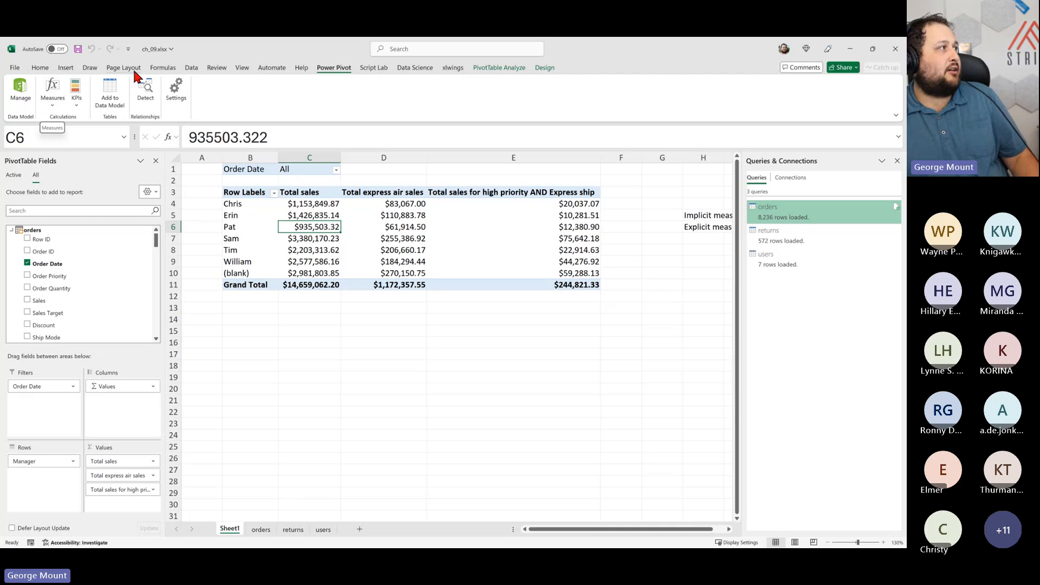
Step: Open the list of existing measures and widen it enough to read every CALCULATE formula in full
left_click(52, 106)
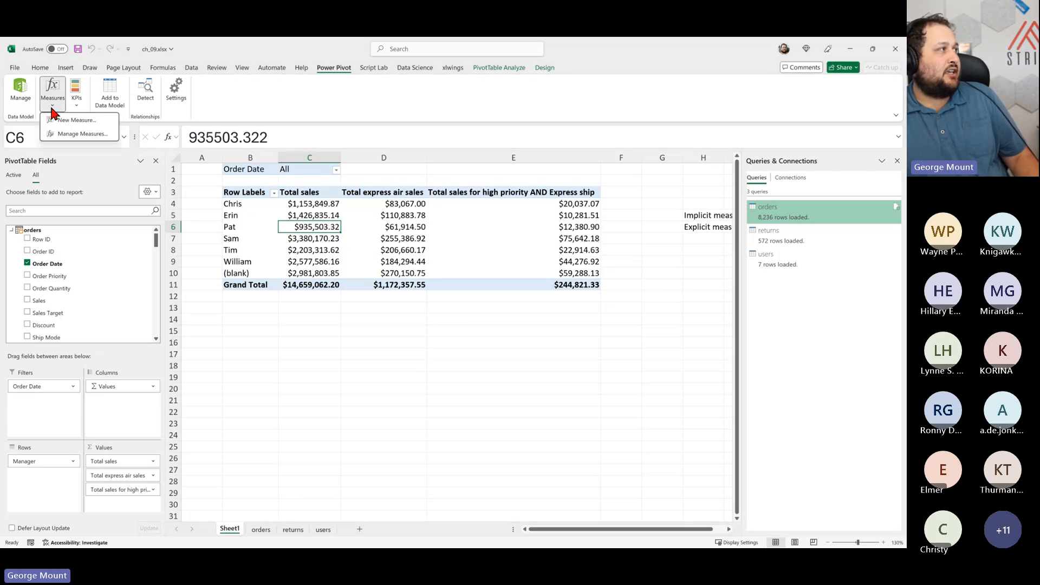
left_click(76, 134)
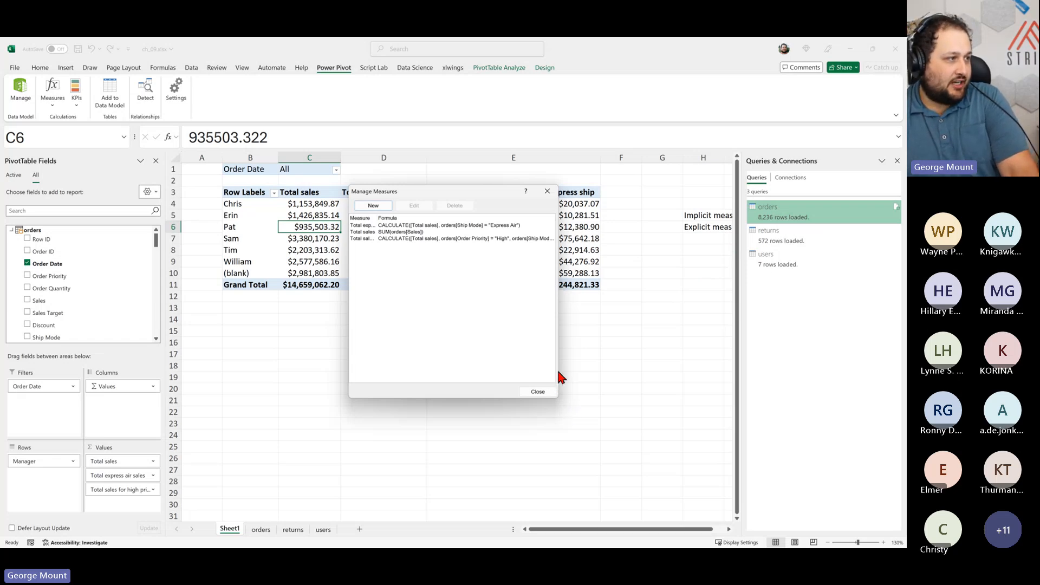
left_click_drag(561, 371, 637, 389)
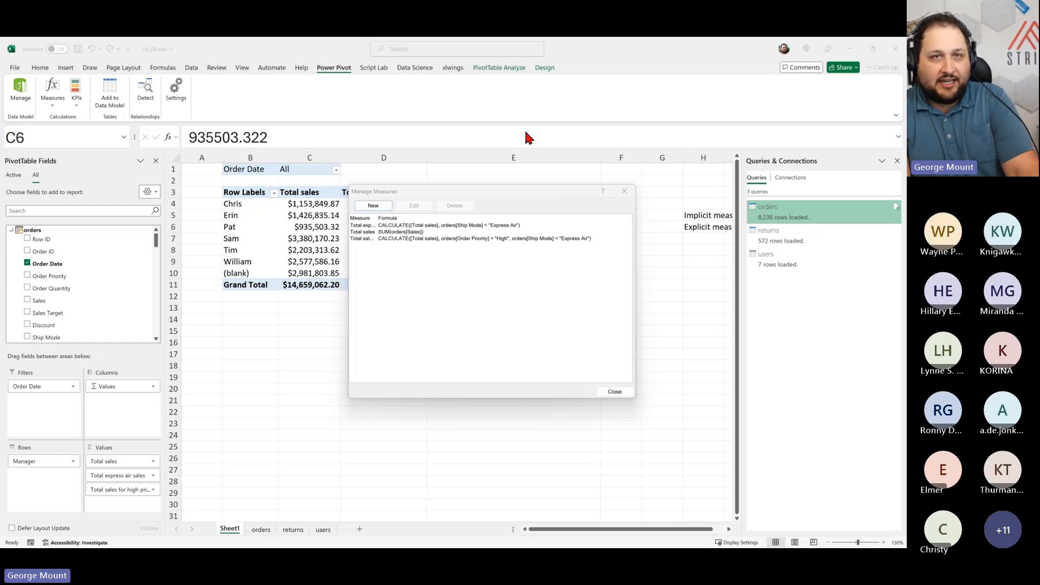
Step: Capture a region screenshot of the Manage Measures window with Snagit, and close the capture windows and the measure list
key("Return")
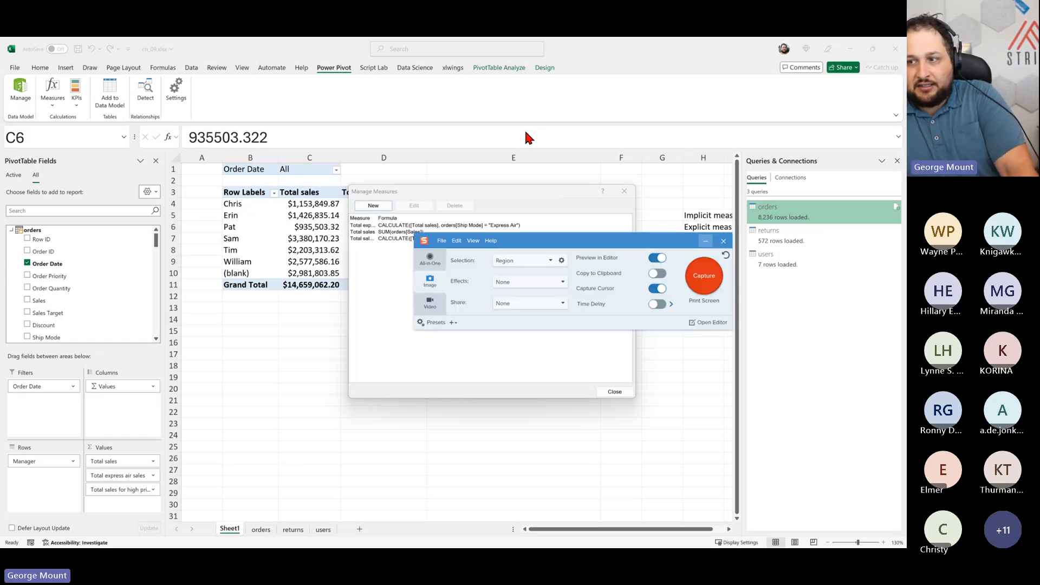
left_click(713, 275)
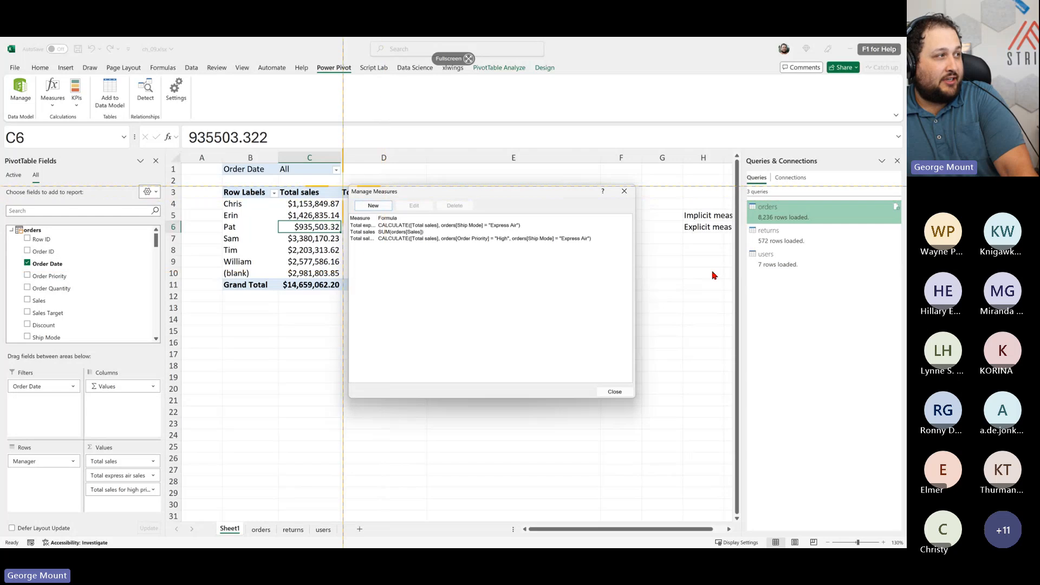
left_click_drag(340, 180, 647, 406)
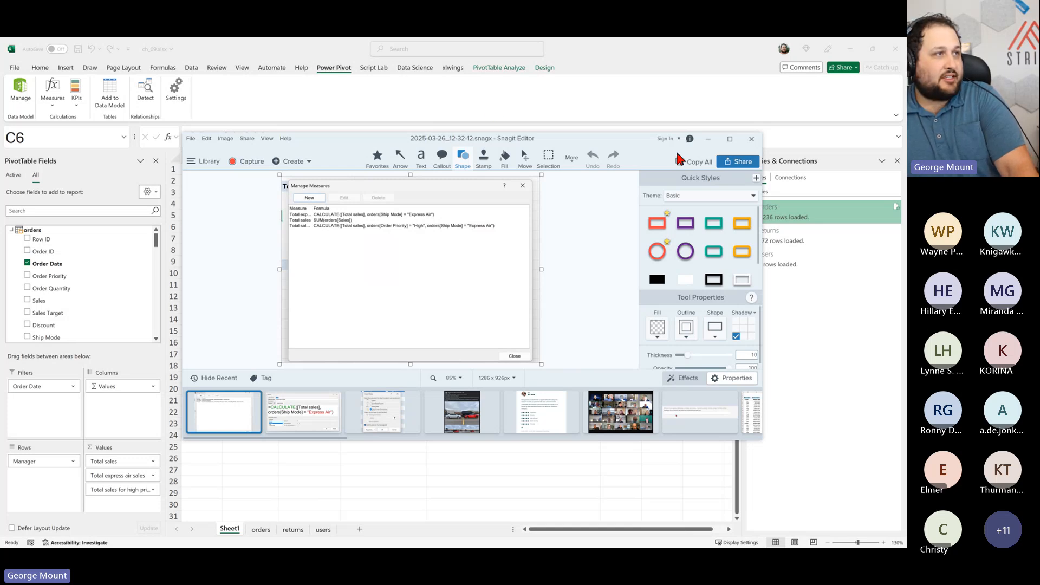
left_click(751, 138)
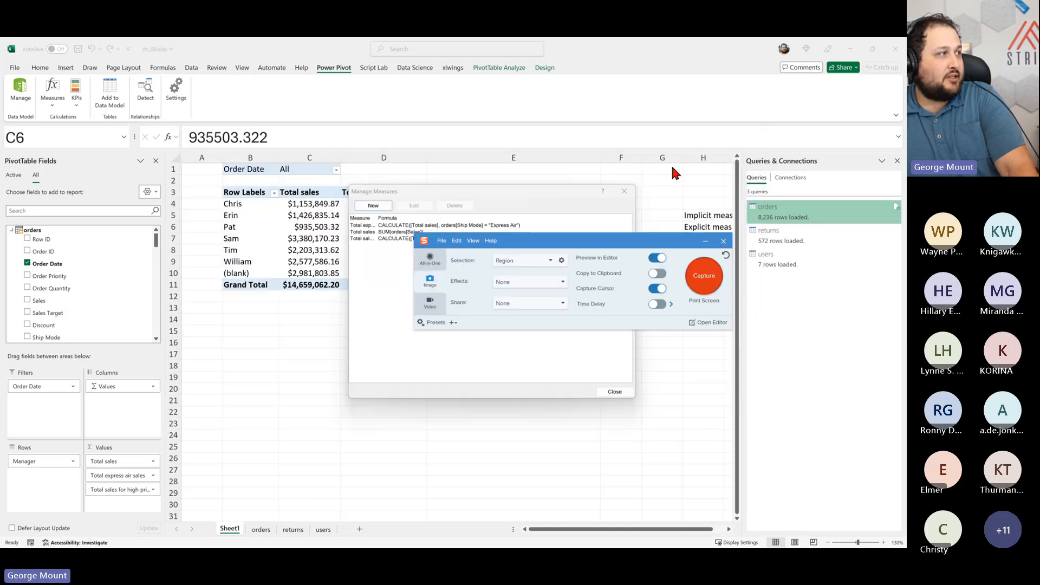
left_click(723, 241)
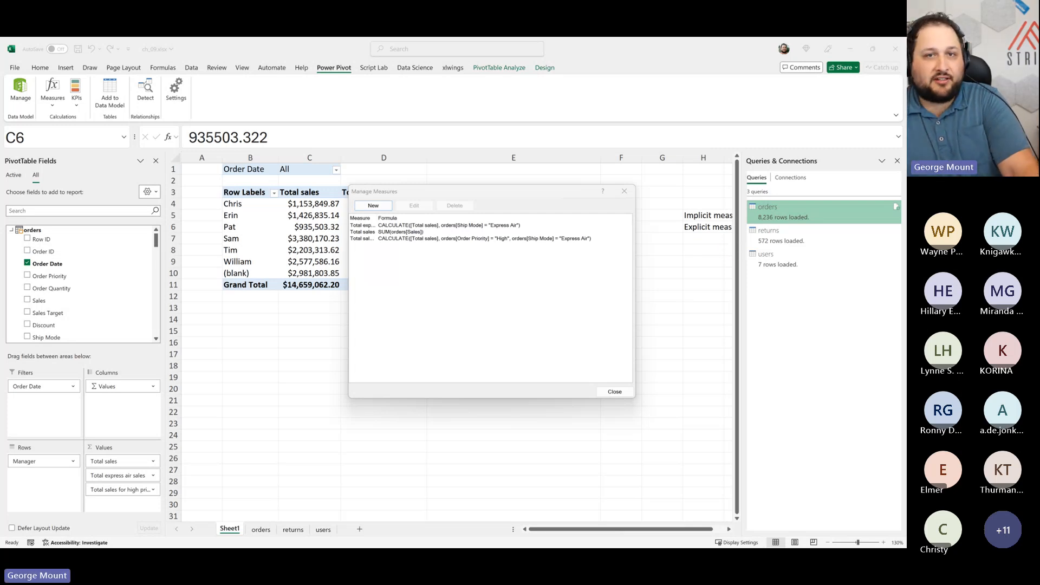
left_click(624, 191)
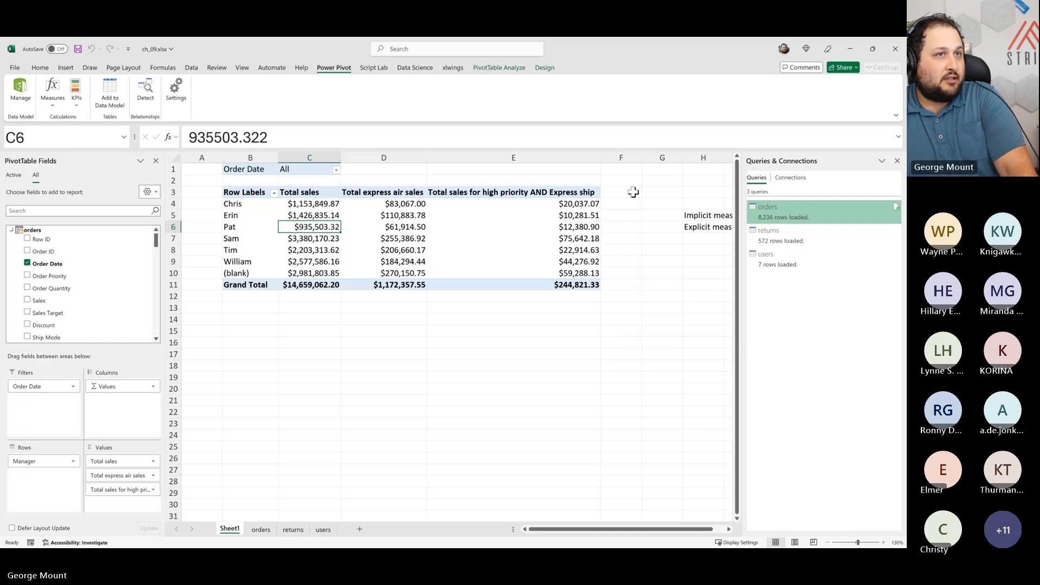
Step: Open the measure "Total sales for high priority AND Express ship" for editing from a widened measure list
left_click(327, 337)
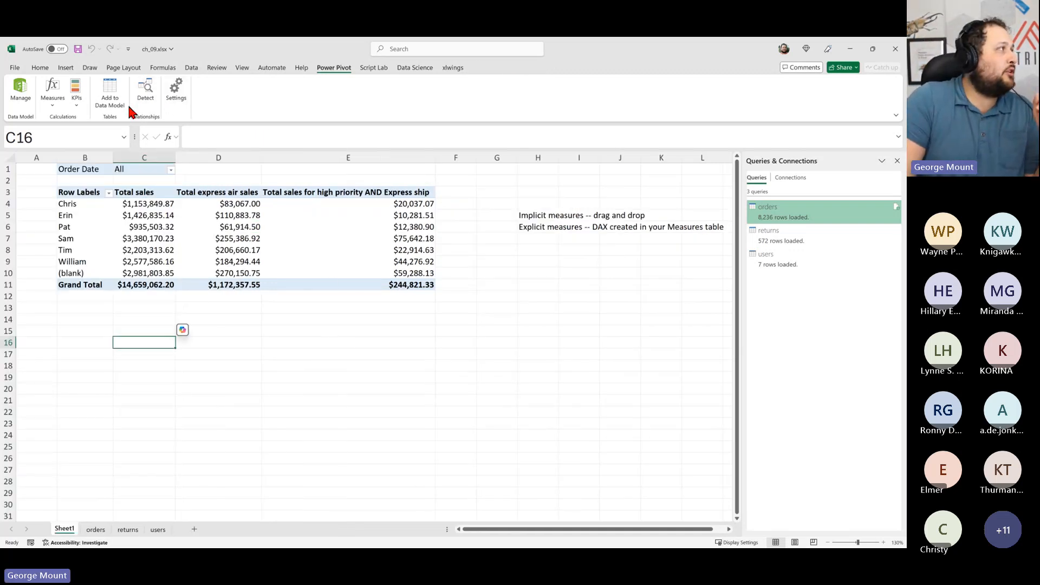
left_click(52, 93)
left_click(77, 134)
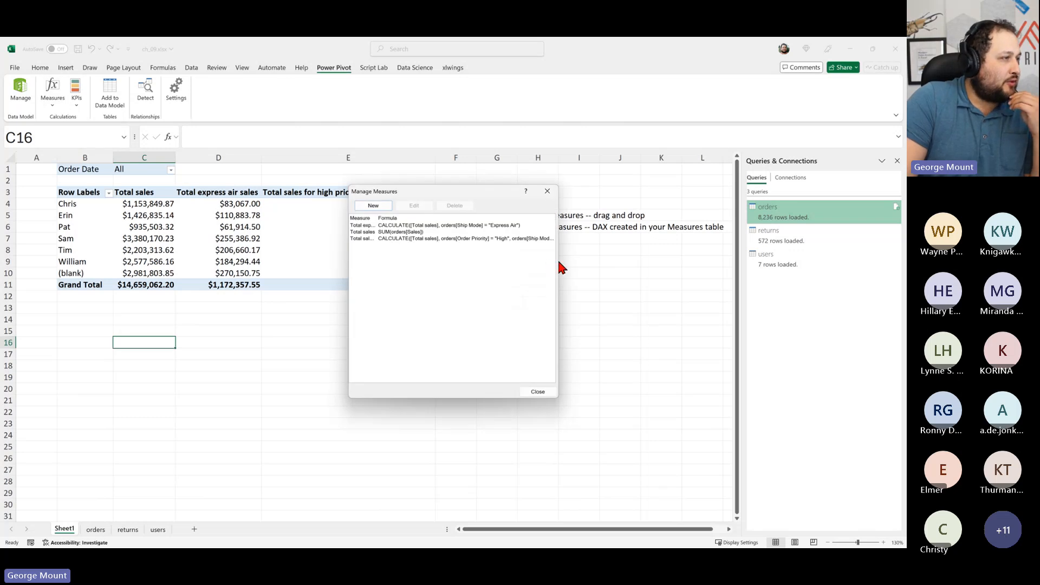
left_click_drag(557, 258, 675, 260)
left_click(379, 238)
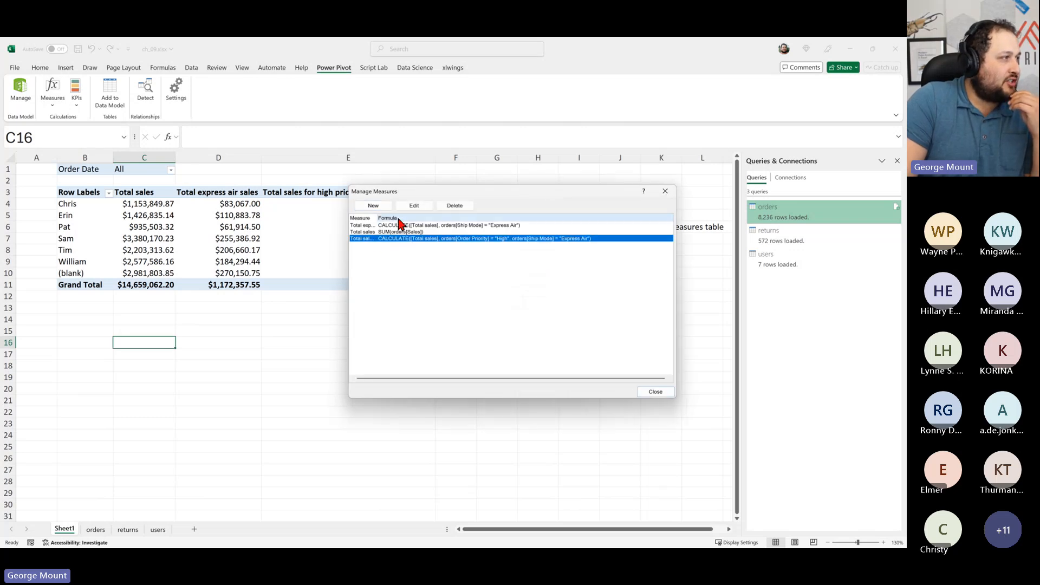
left_click(414, 206)
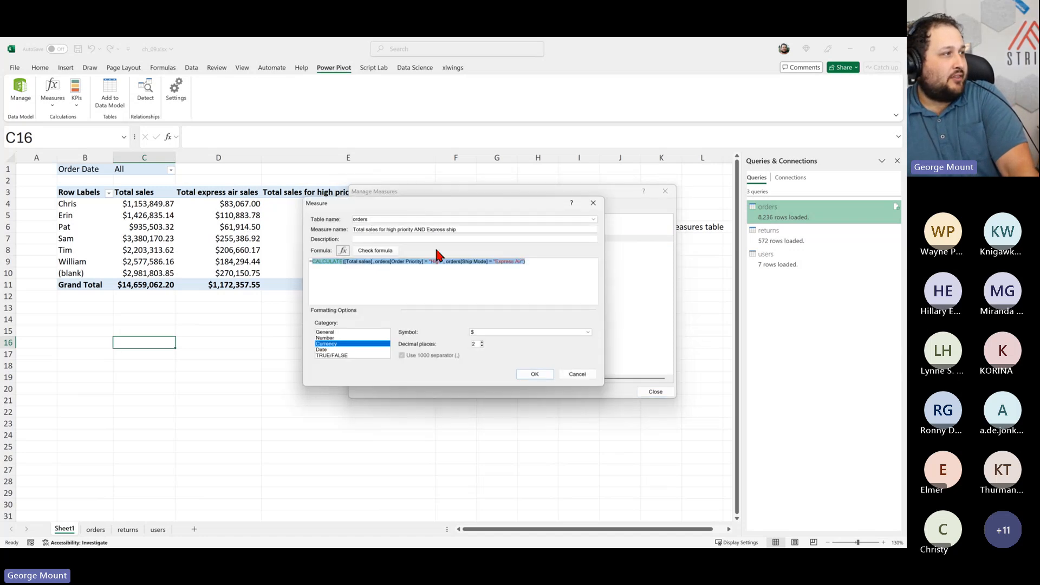
Step: Replace the comma between the Order Priority and Ship Mode filters with the OR operator ||, and enlarge and select the formula text
left_click(450, 261)
left_click(431, 261)
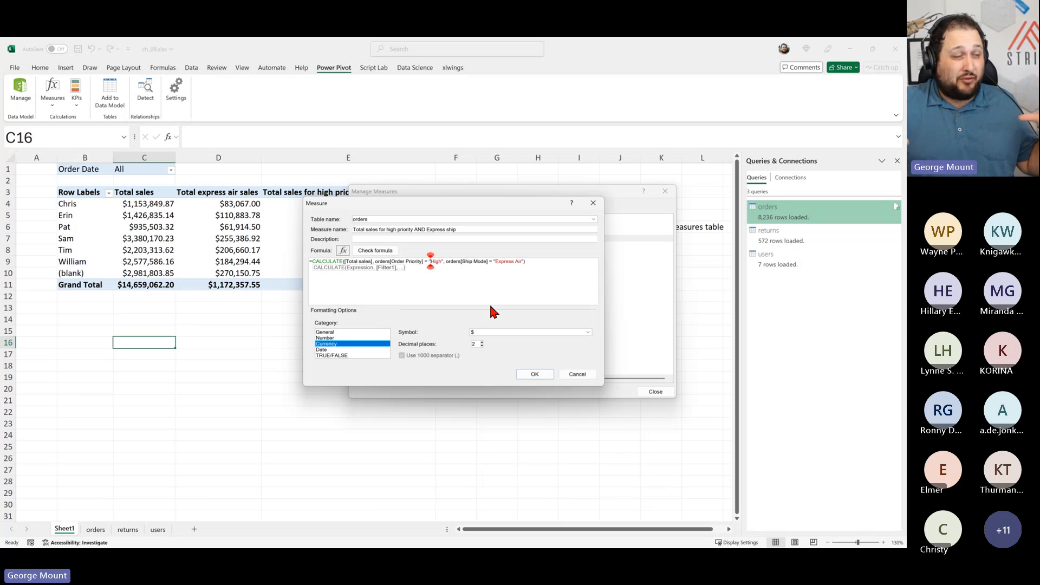
key("Right")
key("Right")
key("Right")
key("Right")
key("Right")
key("Right")
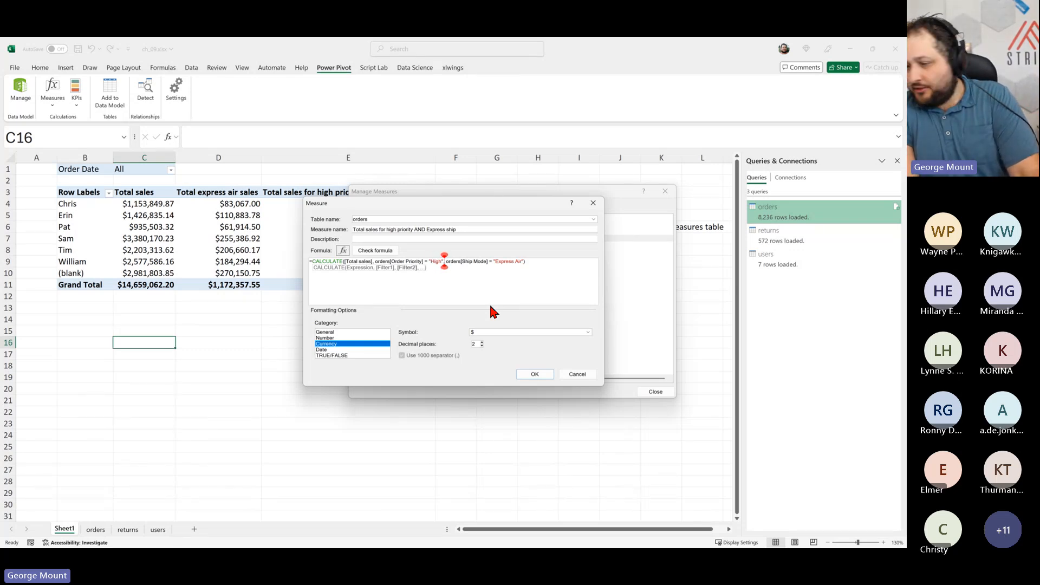
key("BackSpace")
type("||")
scroll(498, 301, "up", 3, "ctrl")
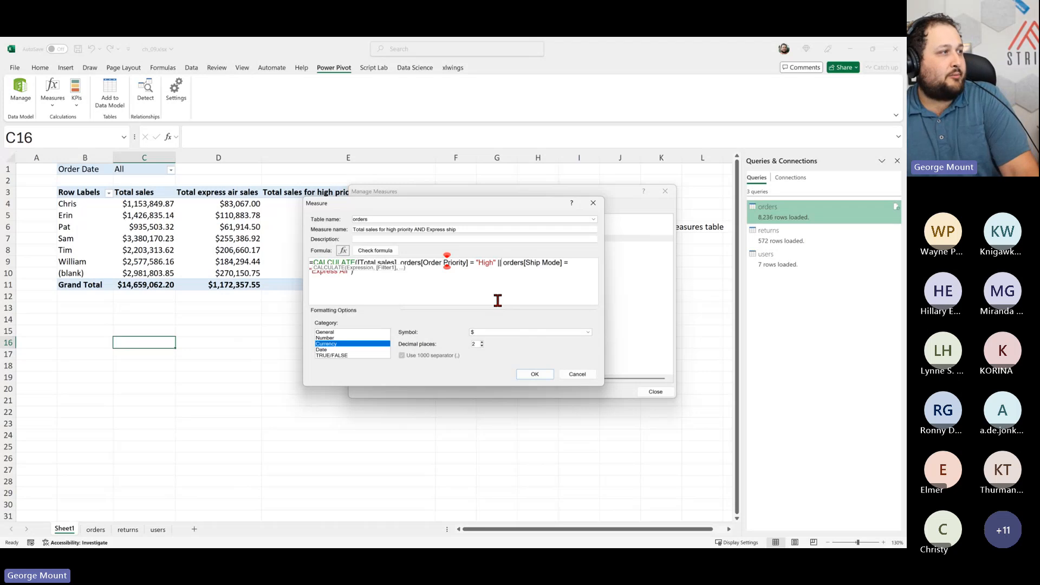
key("ctrl+a")
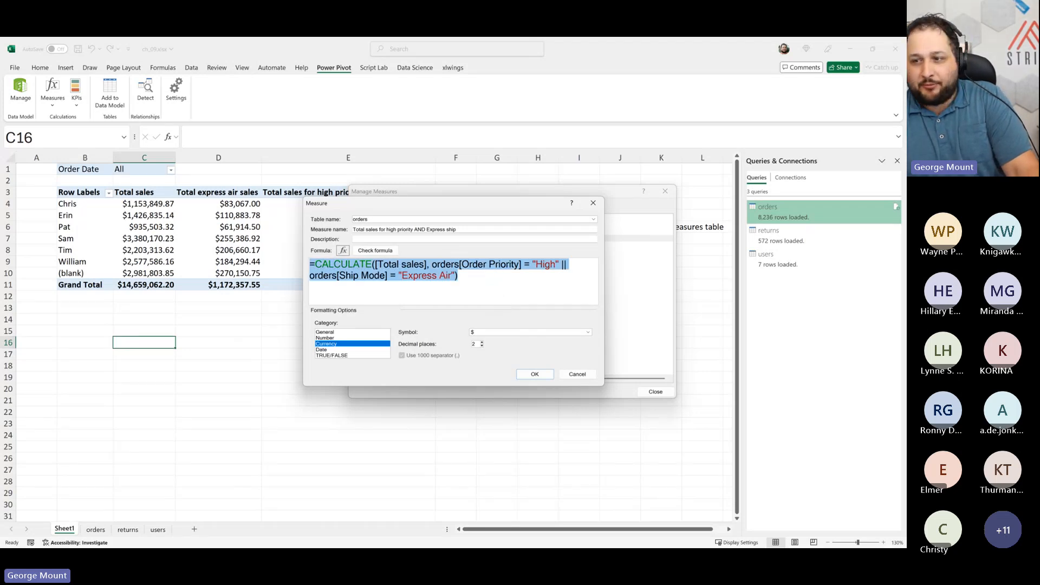
key("alt+Tab")
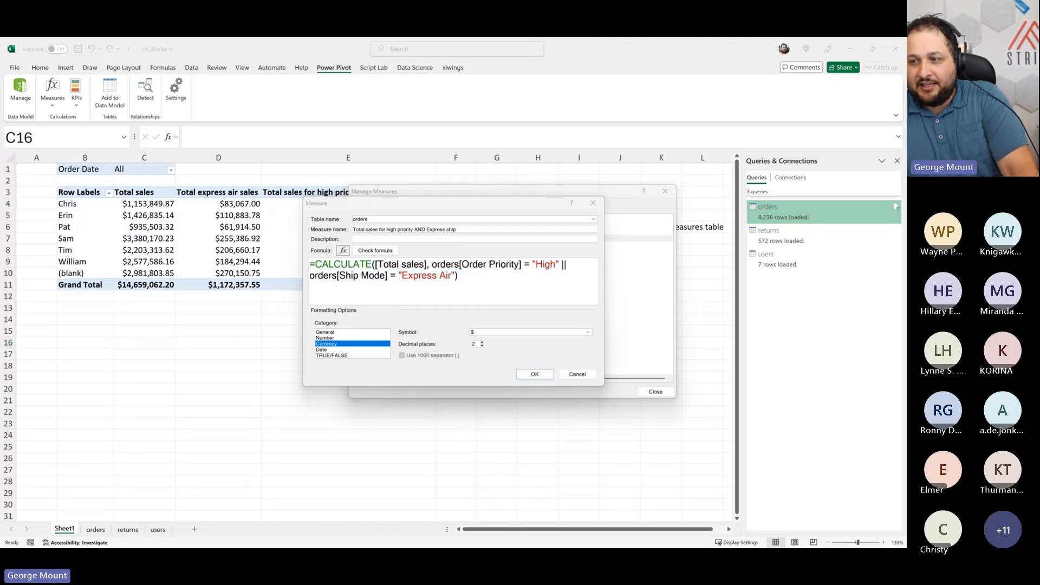
key("alt+Tab")
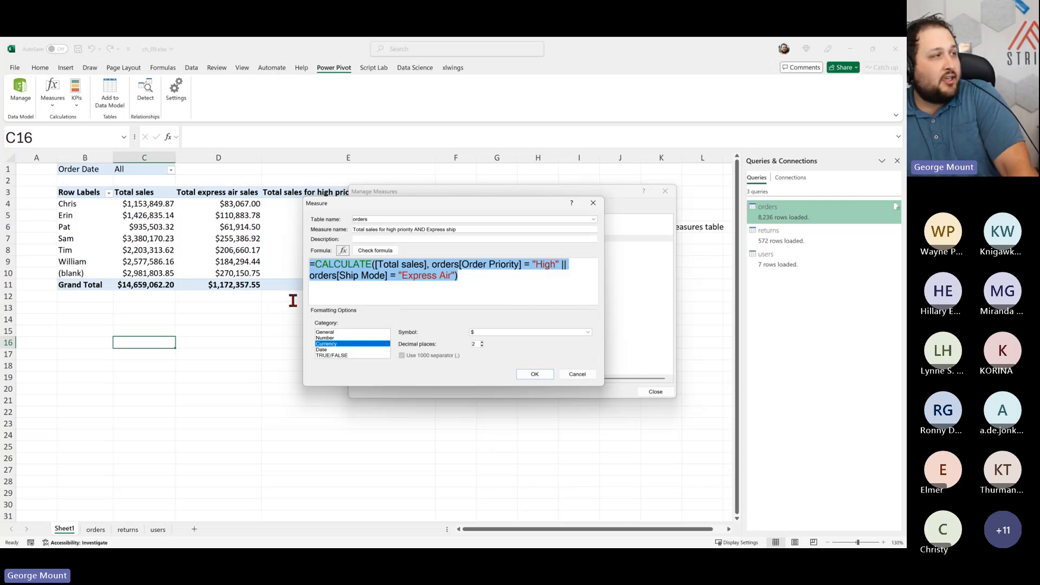
Step: Rename the measure to "Total sales for high priority OR Express ship", save it, and close the measure list
left_click(426, 230)
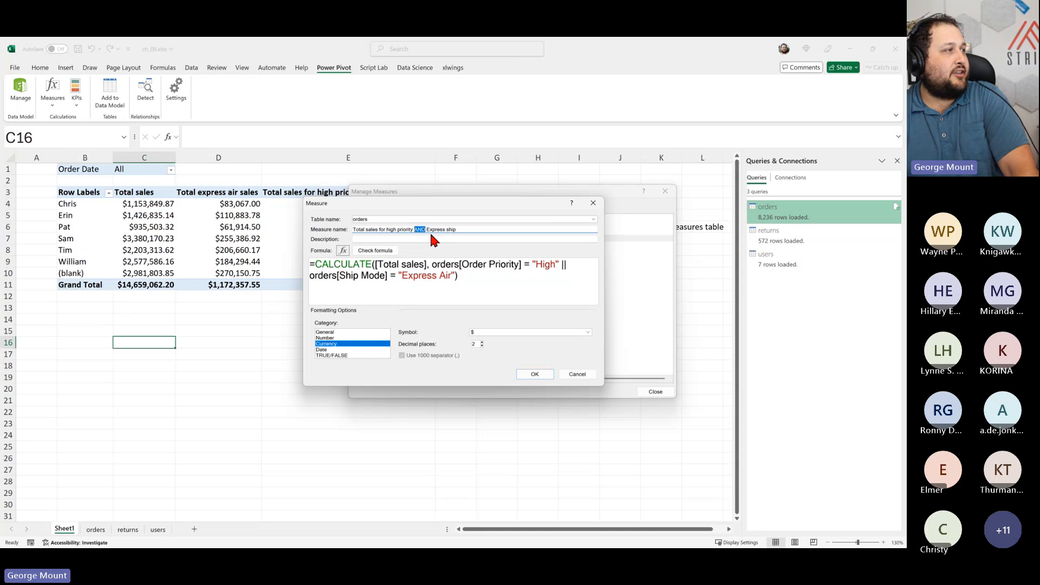
type("OR")
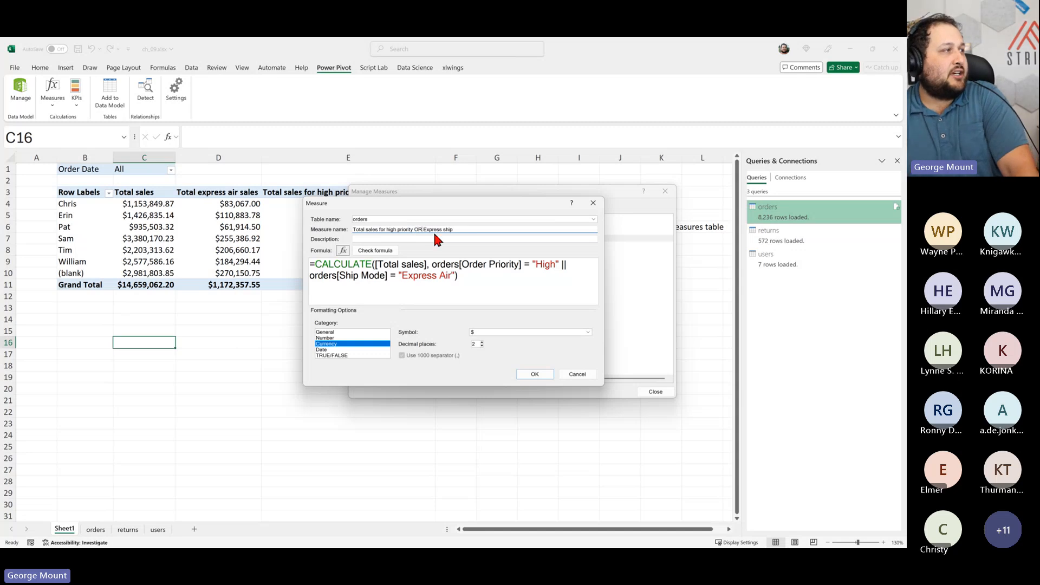
left_click(534, 374)
left_click(645, 391)
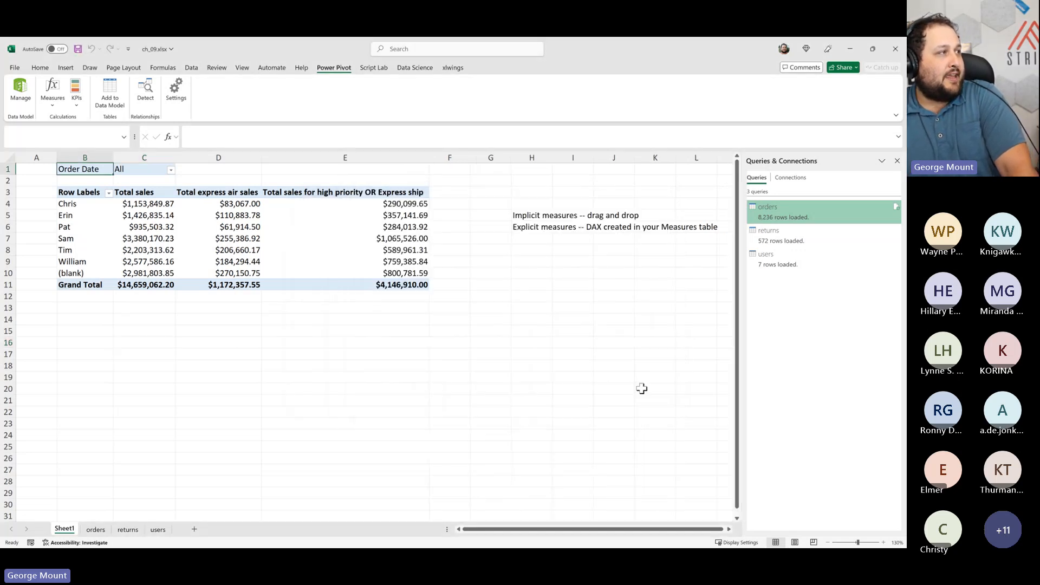
Step: Examine the OR measure's values per manager in the PivotTable, comparing them with the Total express air sales column
left_click(379, 365)
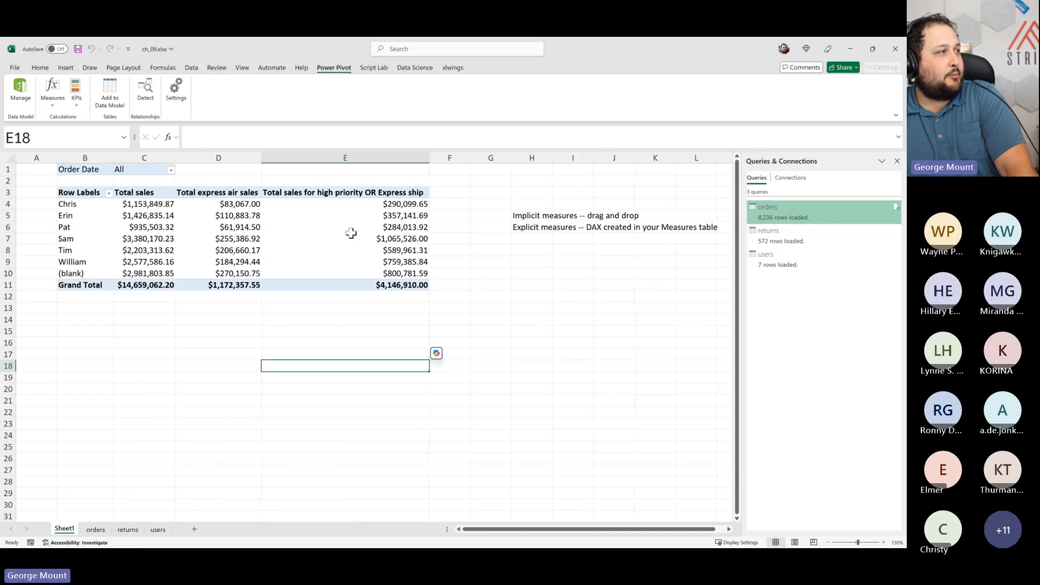
left_click(351, 205)
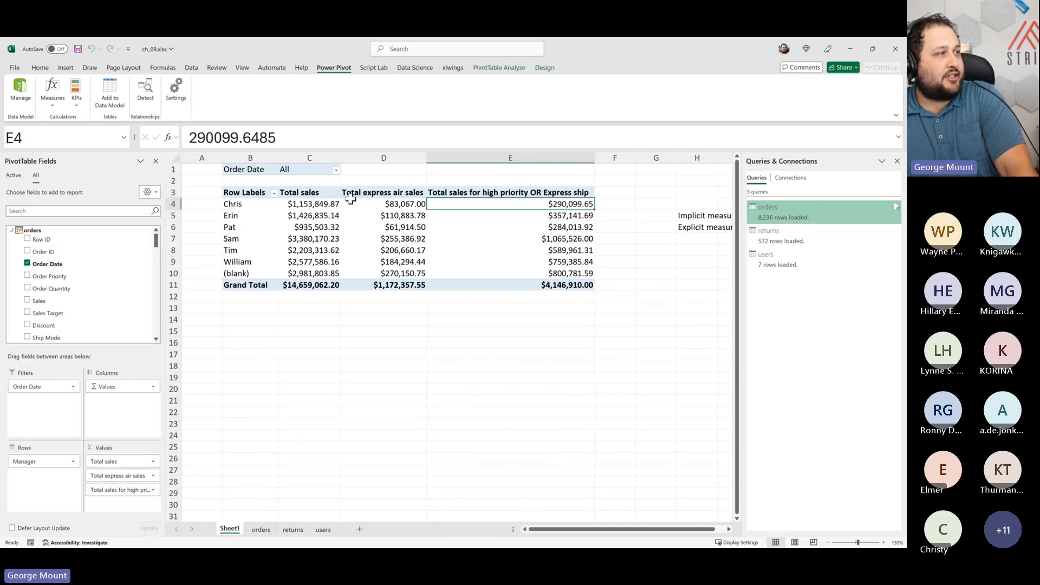
left_click_drag(460, 285, 401, 228)
left_click(513, 258)
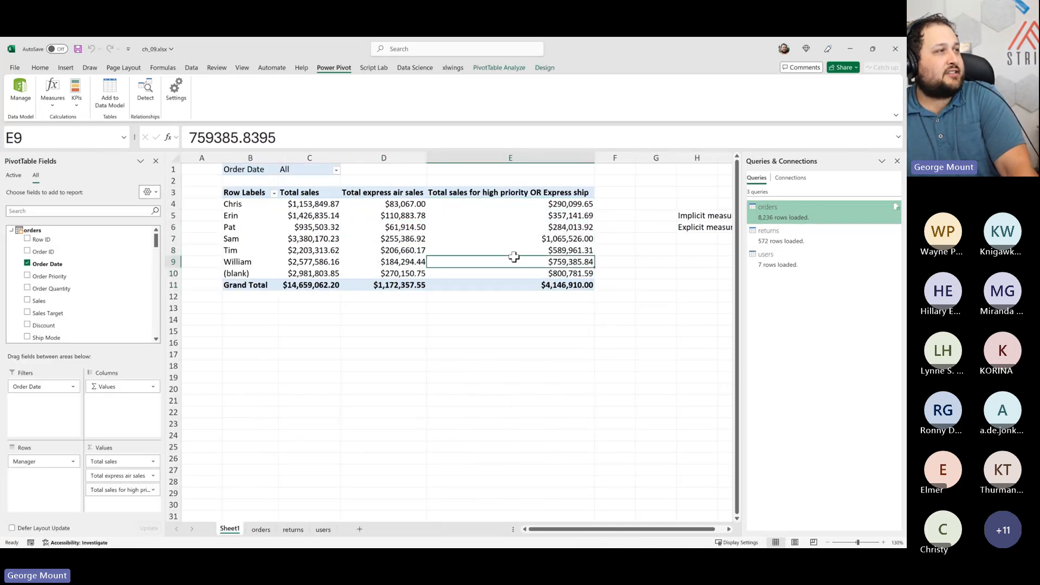
left_click_drag(465, 194, 538, 255)
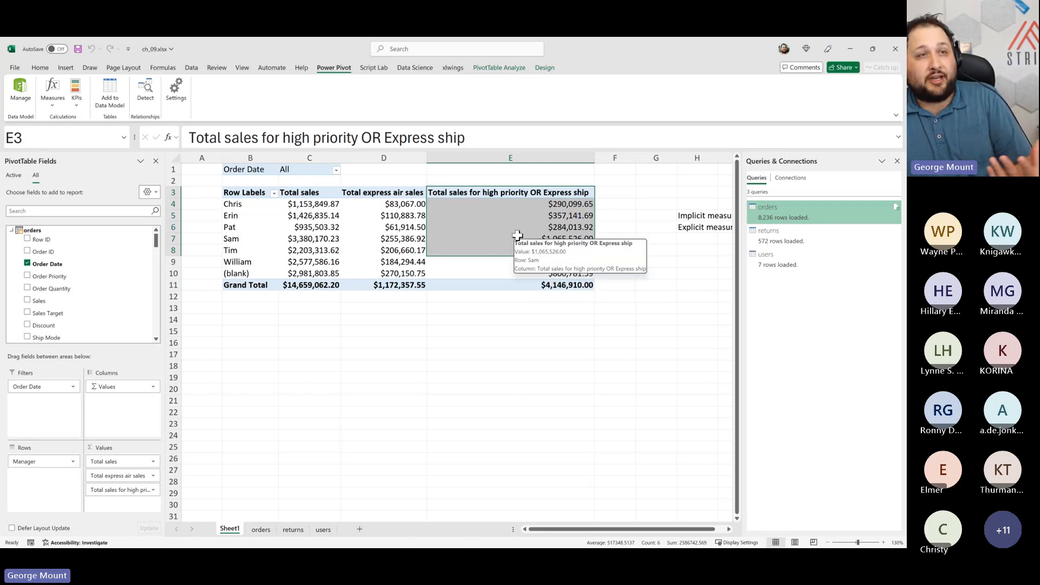
left_click(531, 342)
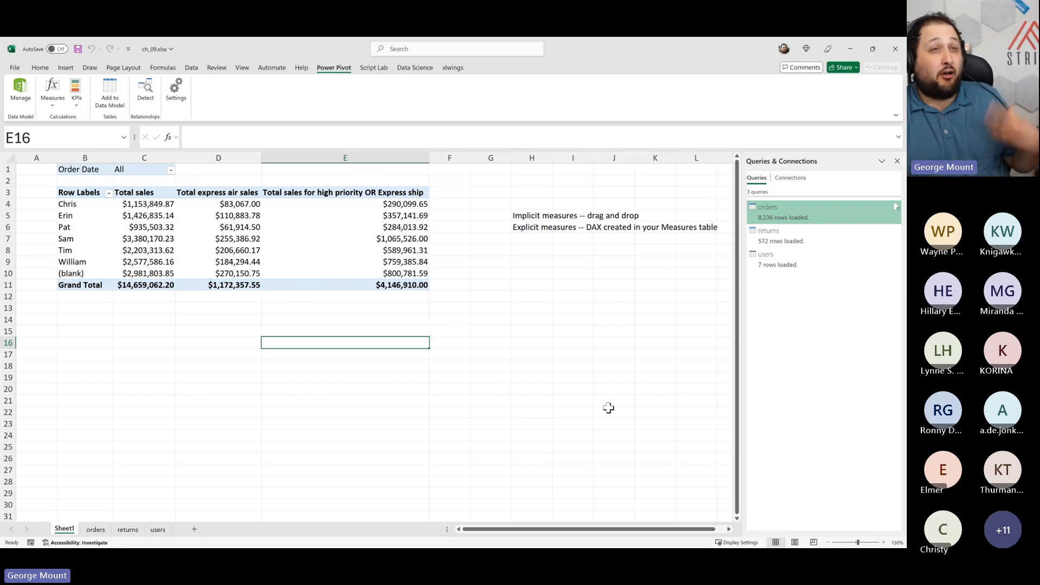
Step: Review the worksheet notes on implicit and explicit measures beside the PivotTable
left_click(643, 313)
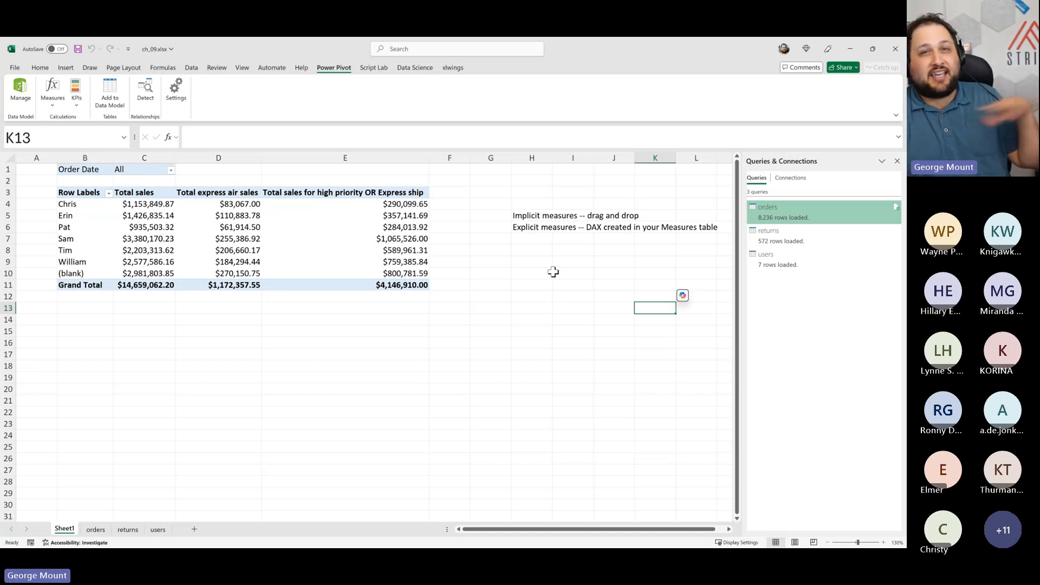
left_click_drag(515, 213, 560, 241)
left_click(543, 205)
left_click(542, 227)
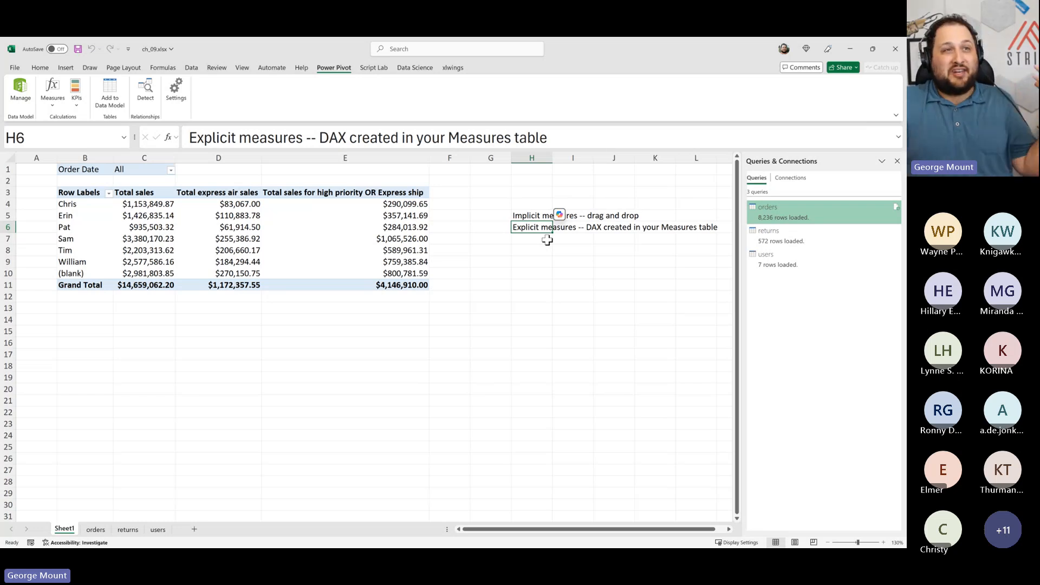
Step: Replace Order Date with Customer Segment as the PivotTable's report filter
left_click(151, 195)
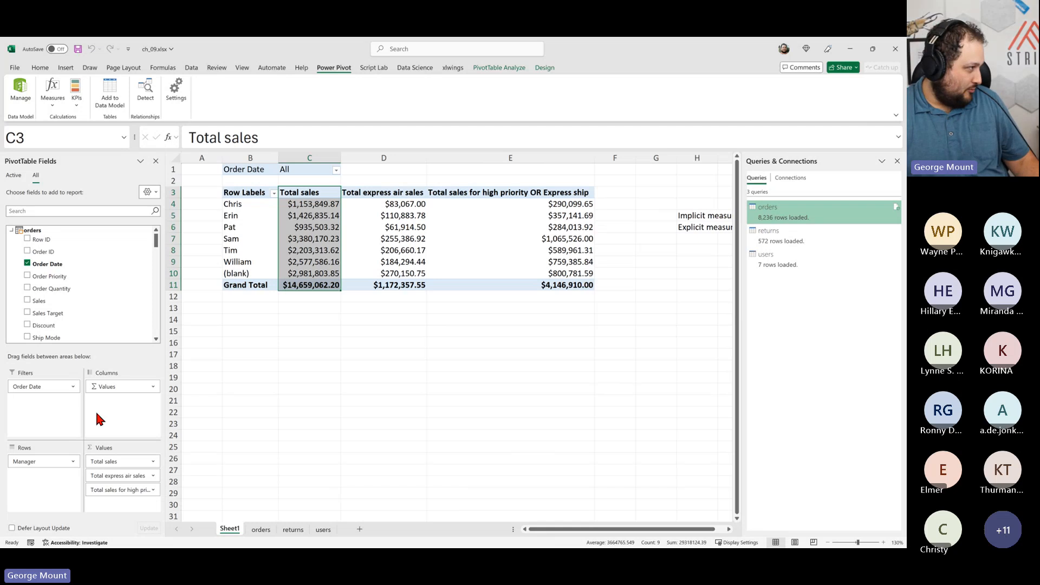
left_click(53, 387)
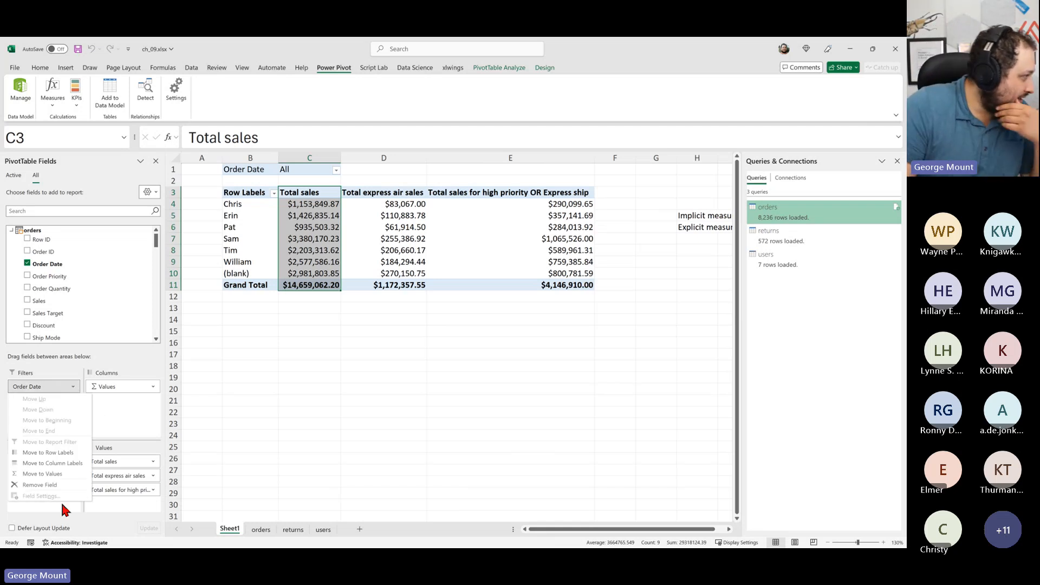
left_click(40, 484)
scroll(43, 298, "down", 2)
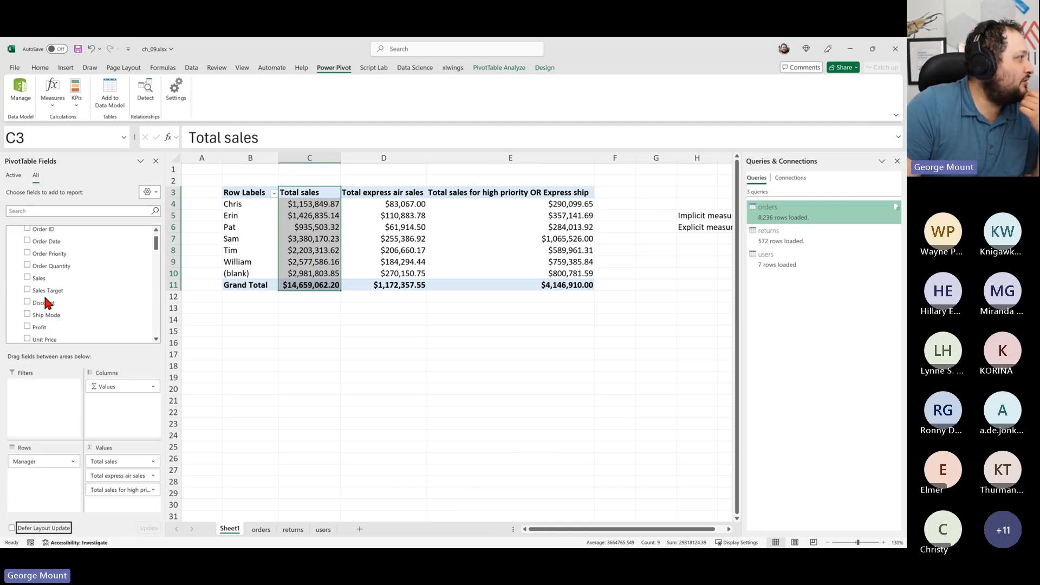
scroll(33, 292, "down", 2)
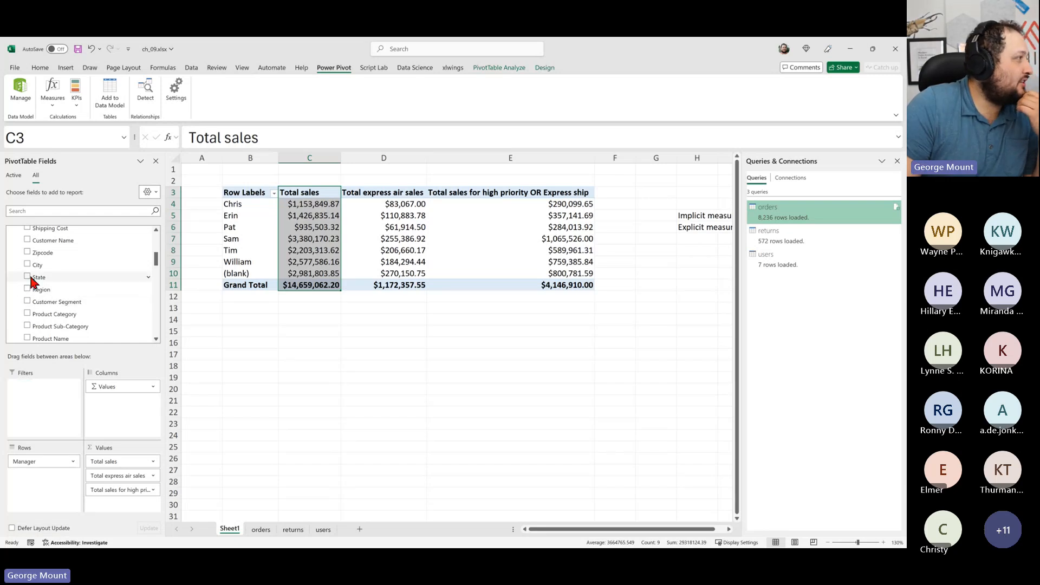
left_click_drag(29, 304, 27, 406)
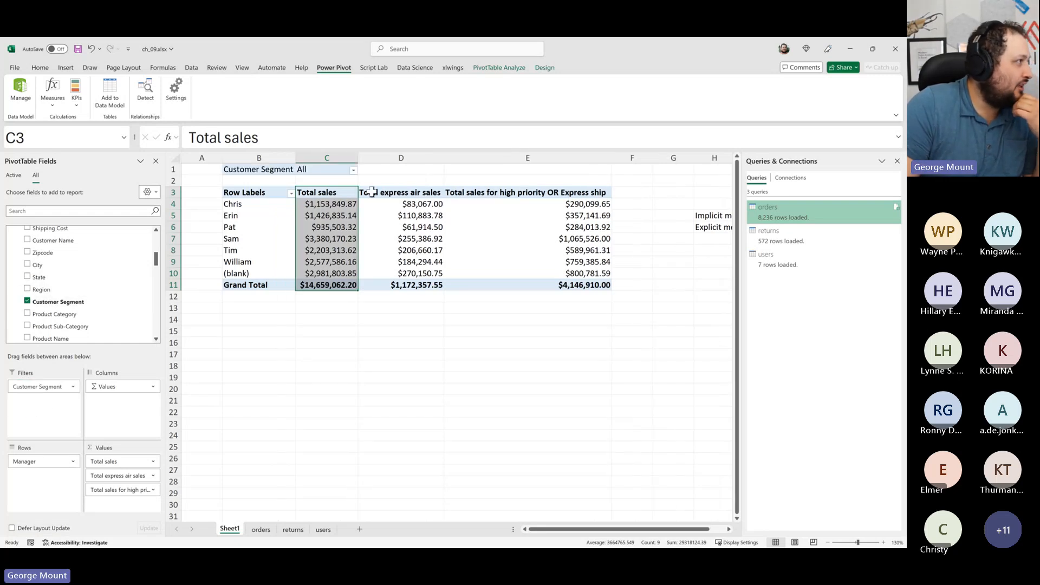
Step: Filter the PivotTable to the Corporate customer segment, undo that filter, and select the OR measure's values for all managers
left_click(353, 171)
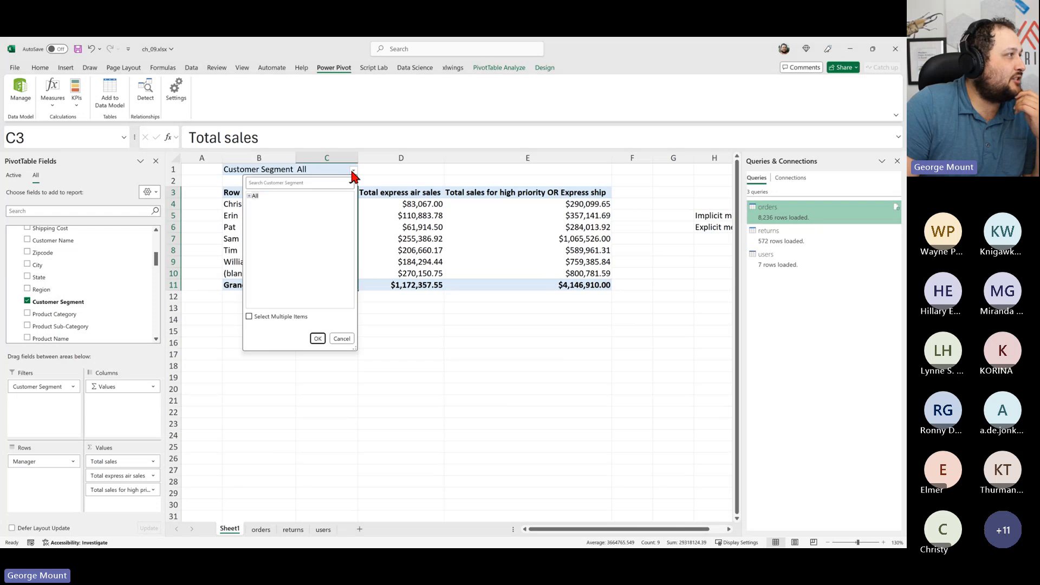
left_click(267, 211)
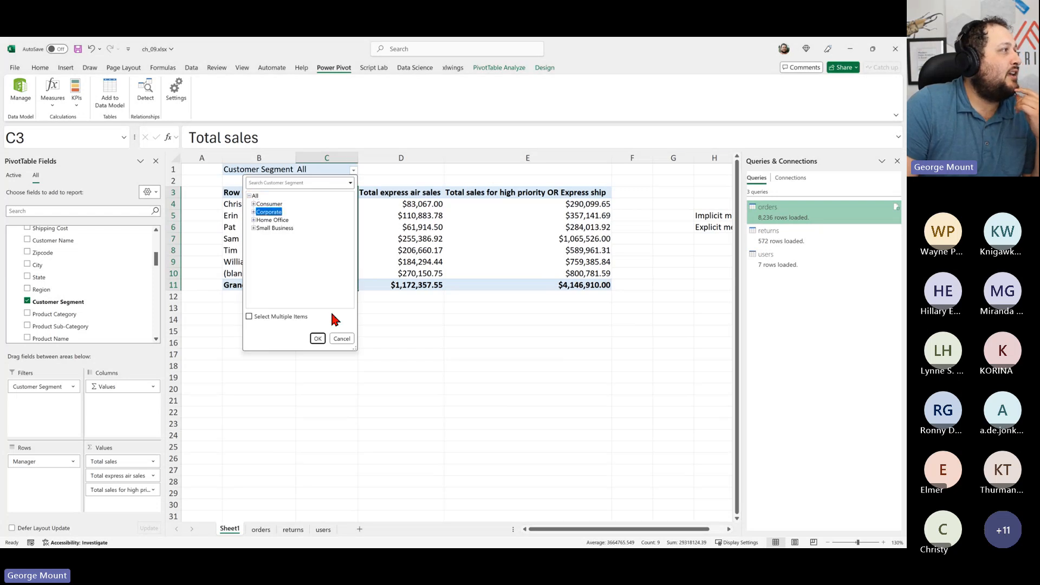
left_click(317, 337)
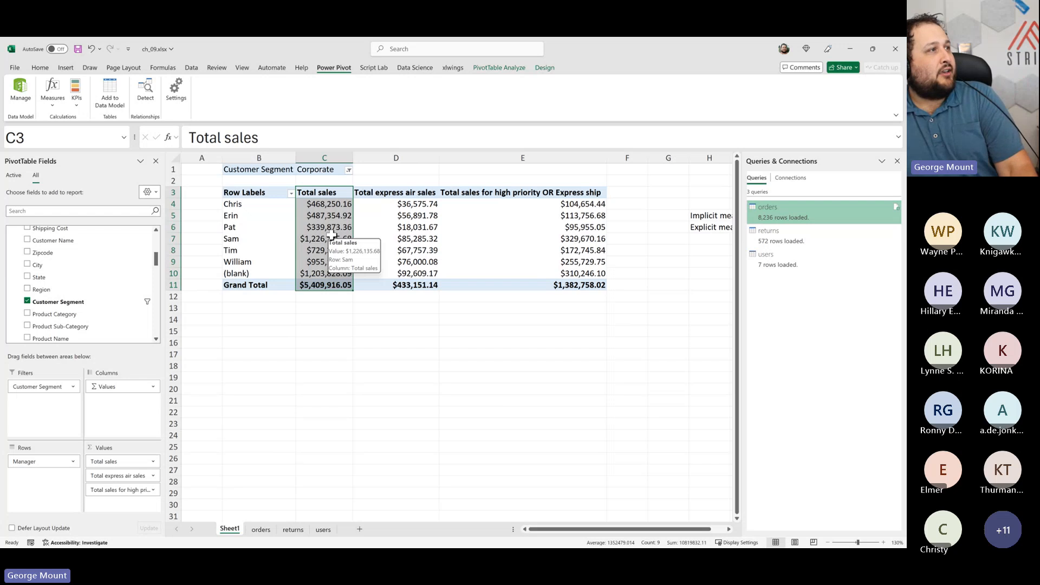
key("ctrl+z")
left_click_drag(542, 203, 541, 273)
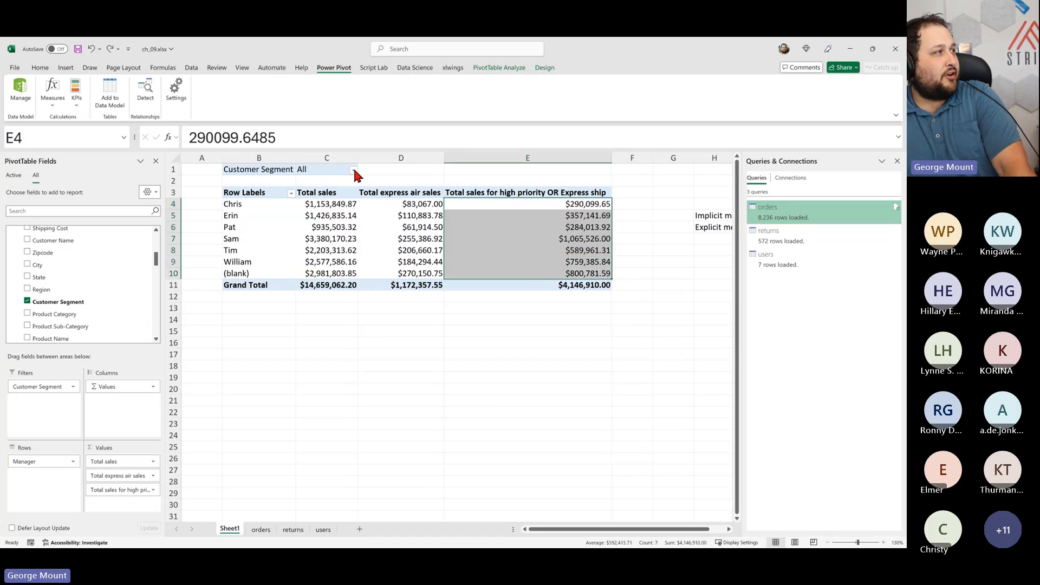
Step: Filter the PivotTable to the Home Office customer segment and switch the filter to Consumer
left_click(353, 169)
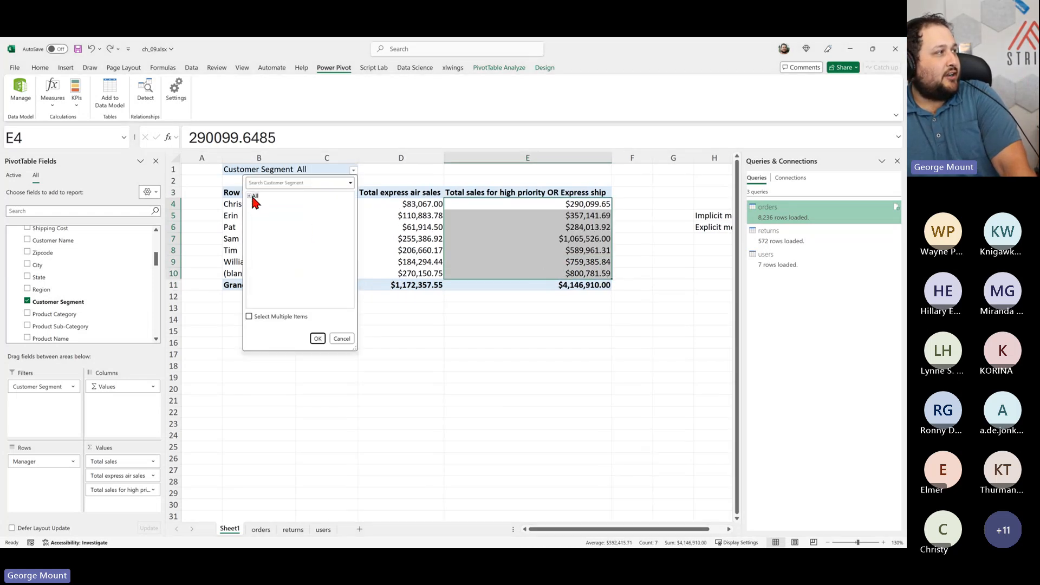
left_click(266, 219)
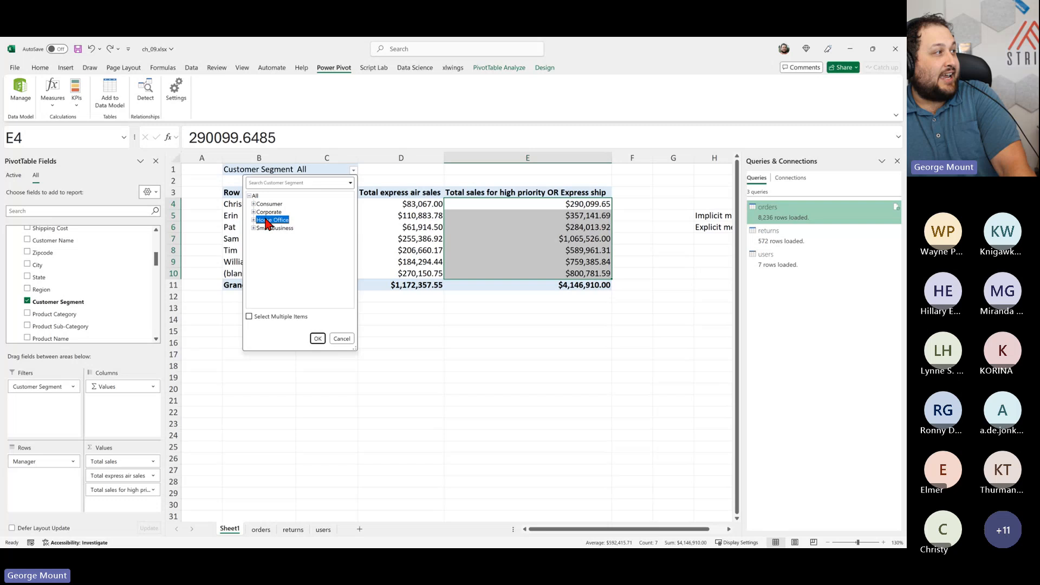
left_click(317, 339)
left_click(351, 169)
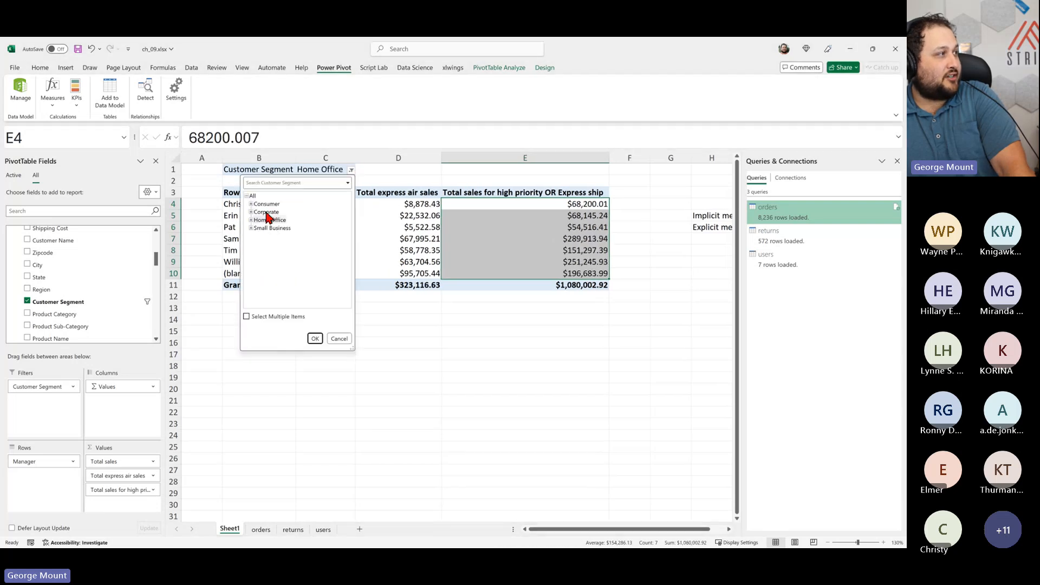
left_click(266, 204)
left_click(314, 338)
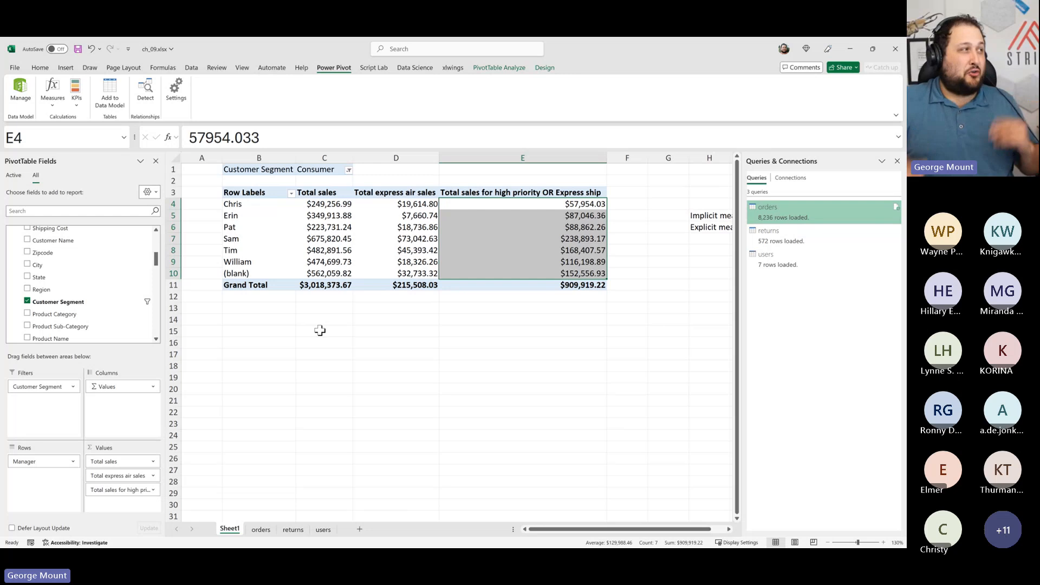
Step: Examine how the Consumer segment filter applies to the OR measure's values per manager in the PivotTable
left_click_drag(281, 173, 319, 171)
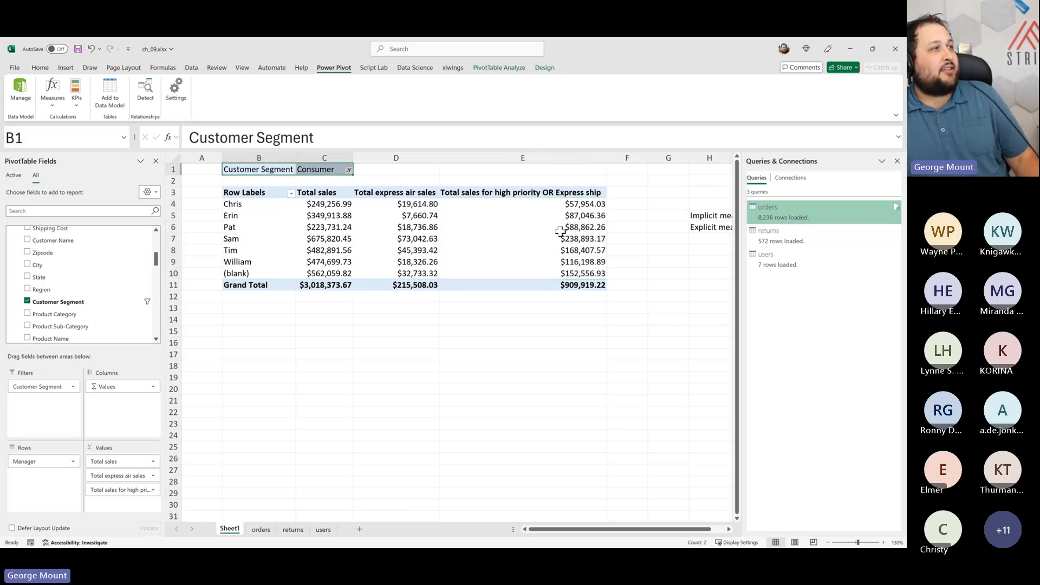
left_click_drag(561, 227, 574, 274)
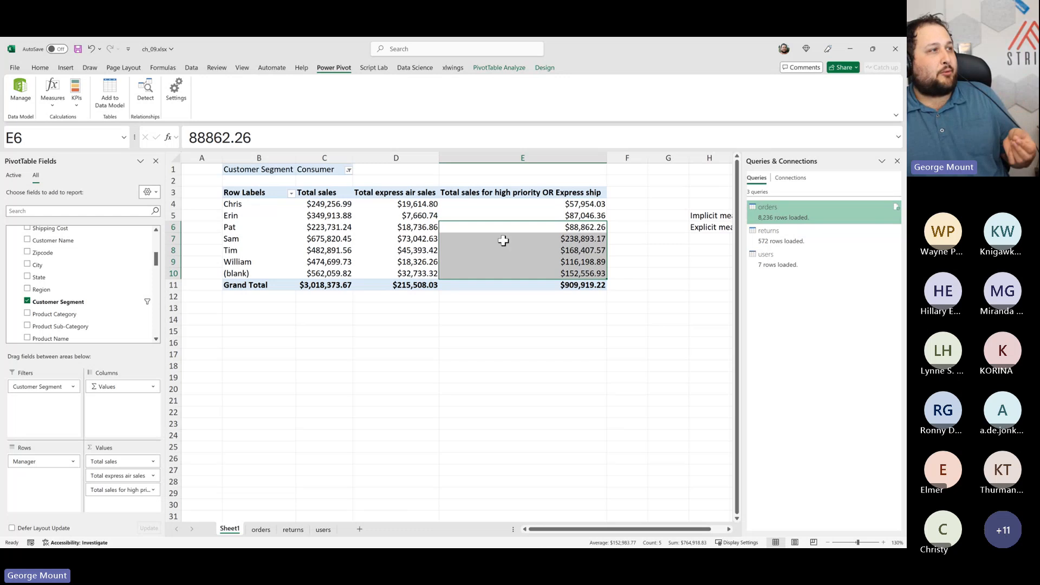
left_click(351, 181)
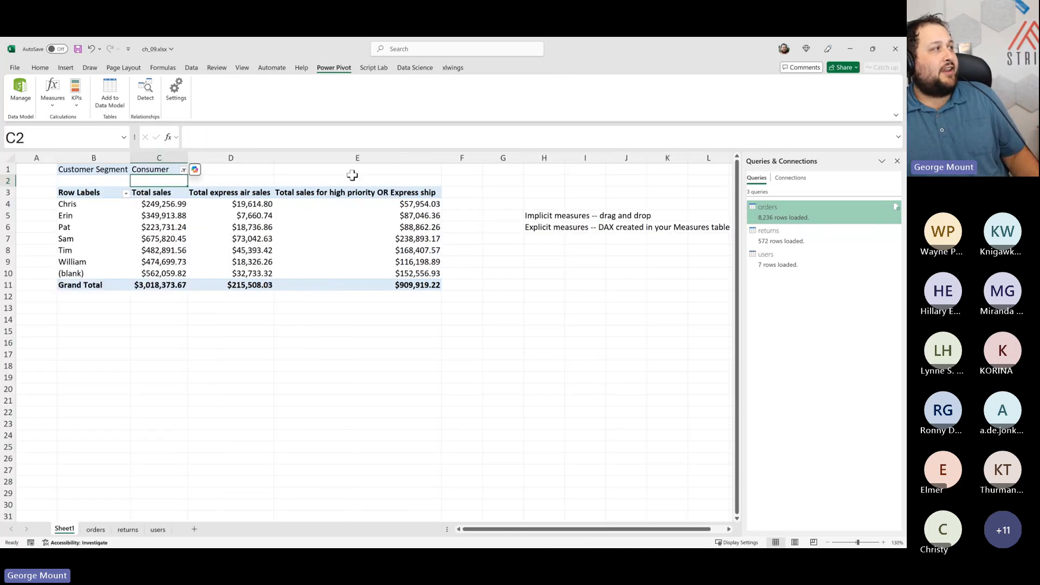
left_click(180, 171)
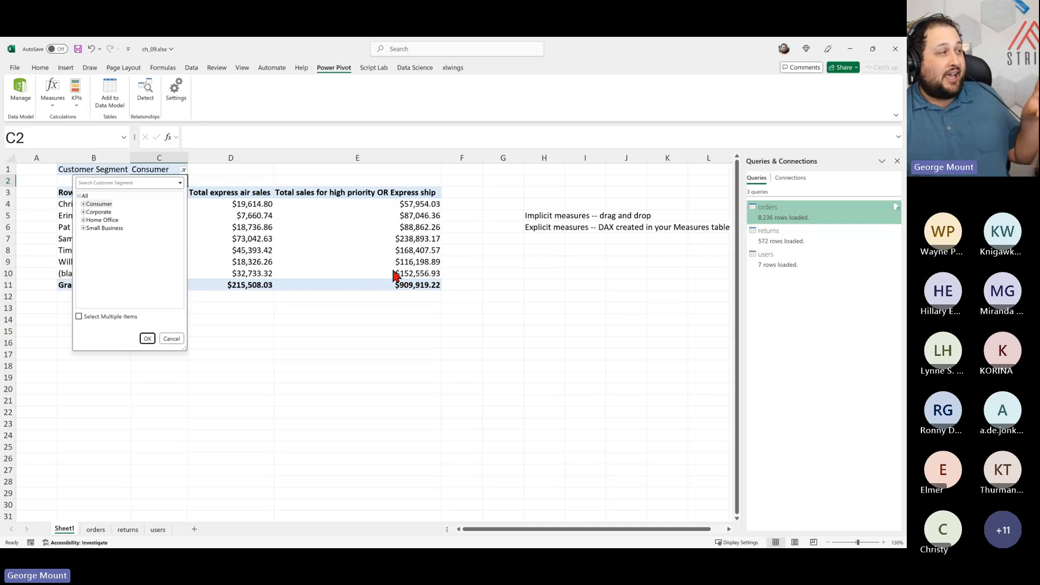
left_click(210, 184)
left_click_drag(82, 172, 203, 171)
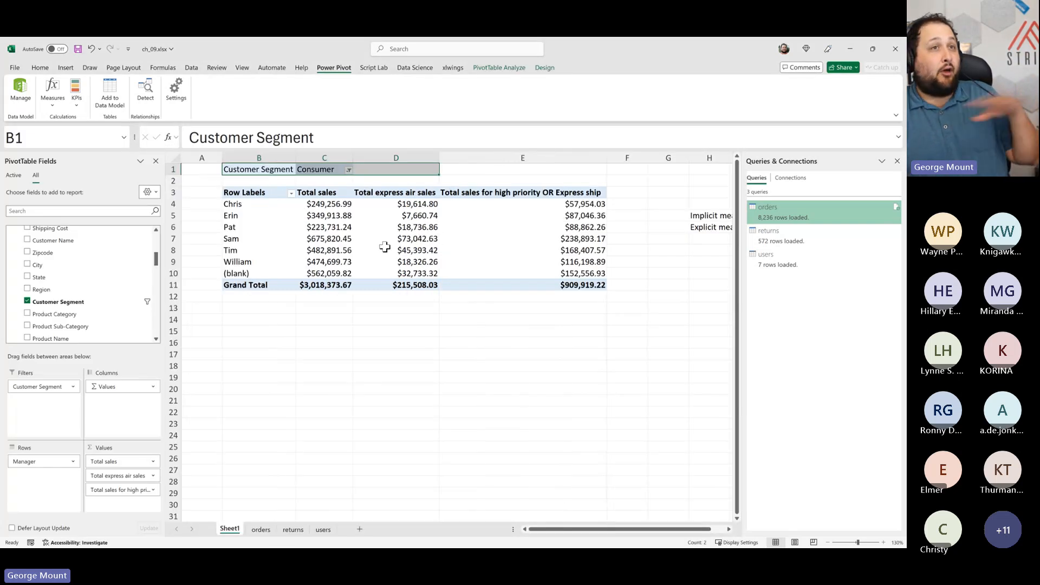
left_click(542, 262)
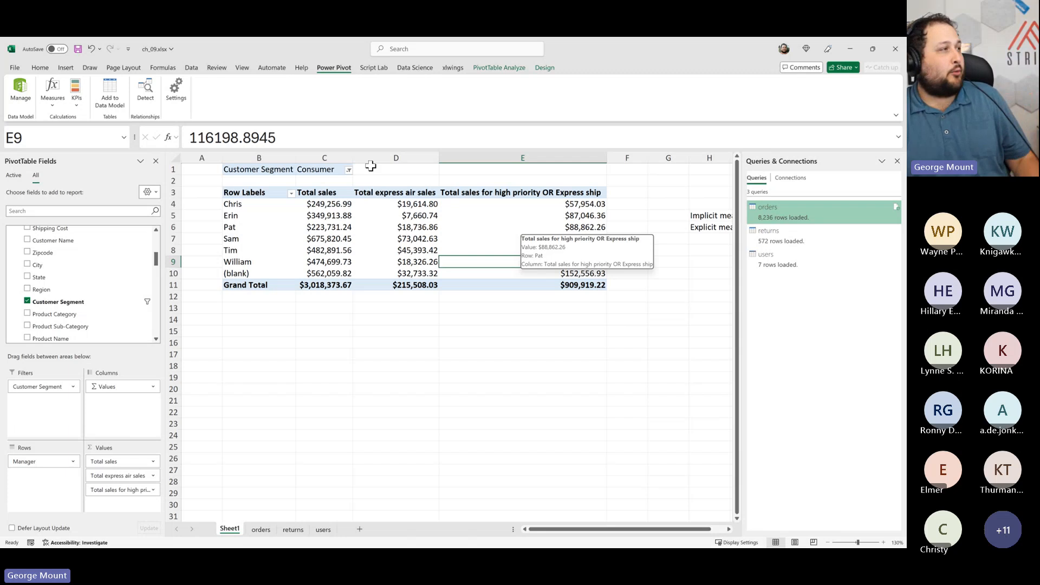
Step: Create a new Power Pivot measure in the orders table and name it "All total sales"
left_click(60, 109)
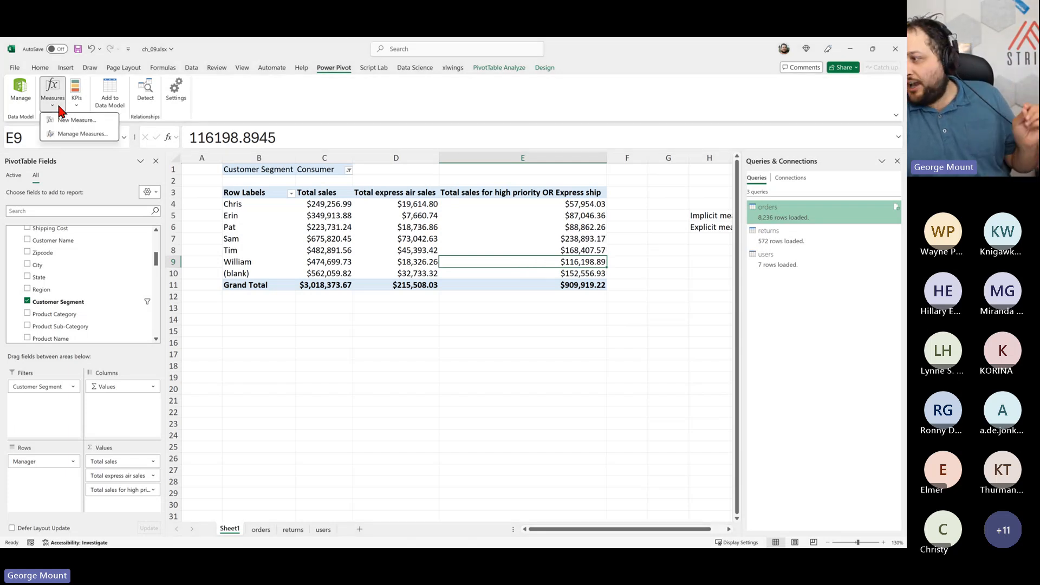
left_click(73, 119)
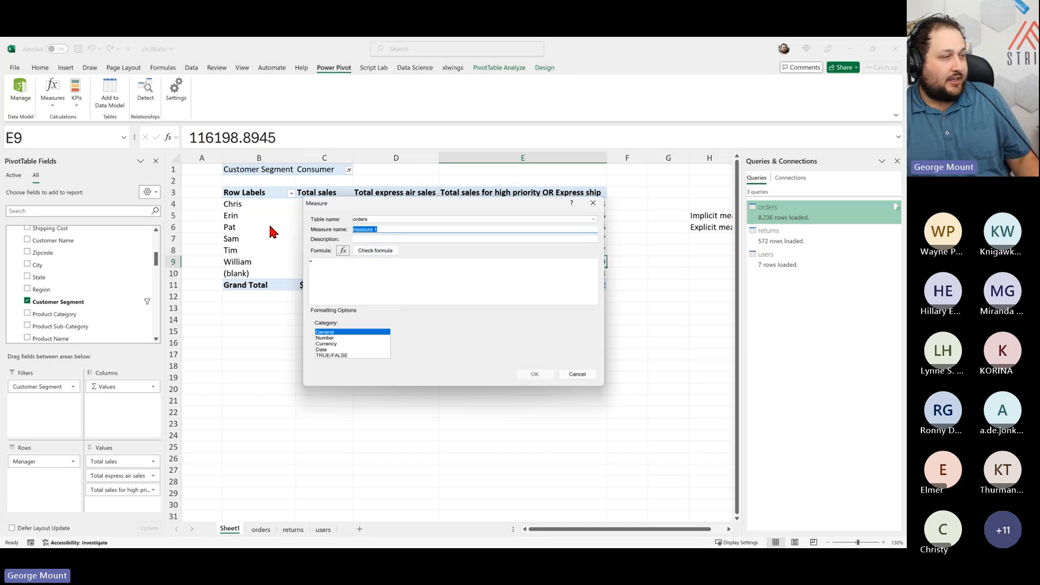
type("aLL TO")
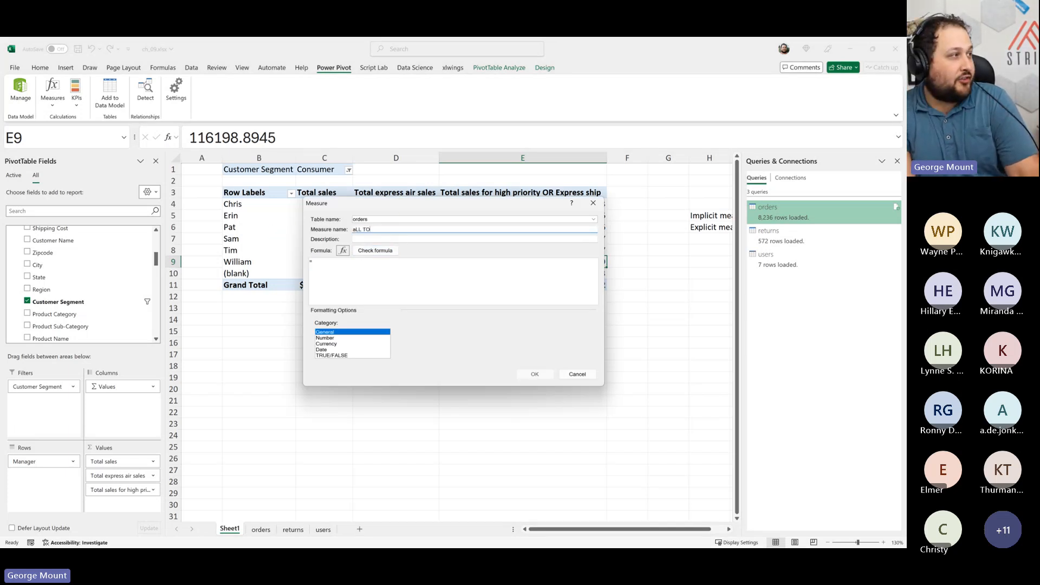
key("BackSpace")
key("BackSpace")
key("BackSpace")
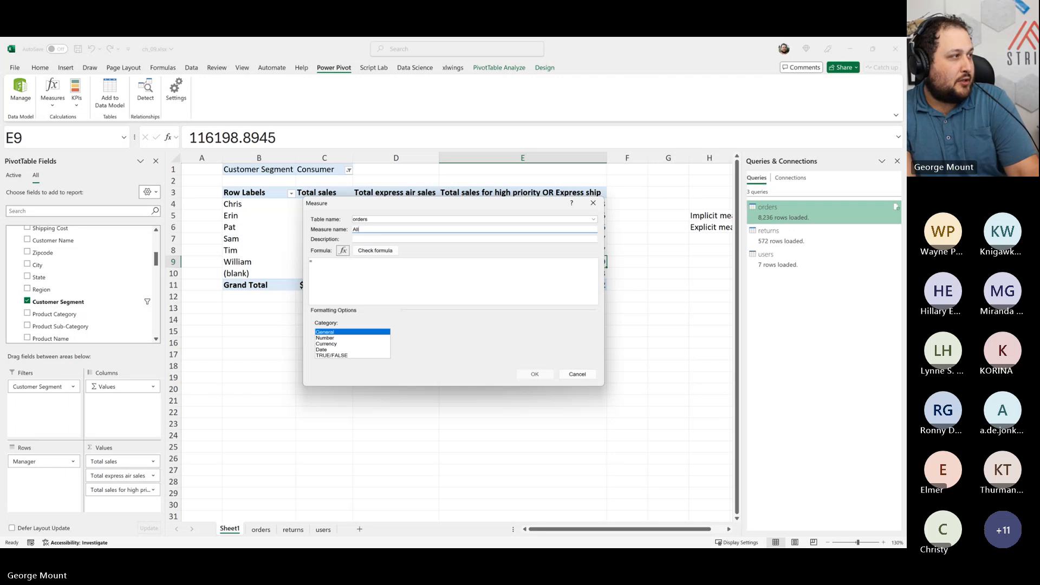
type("ll total sales")
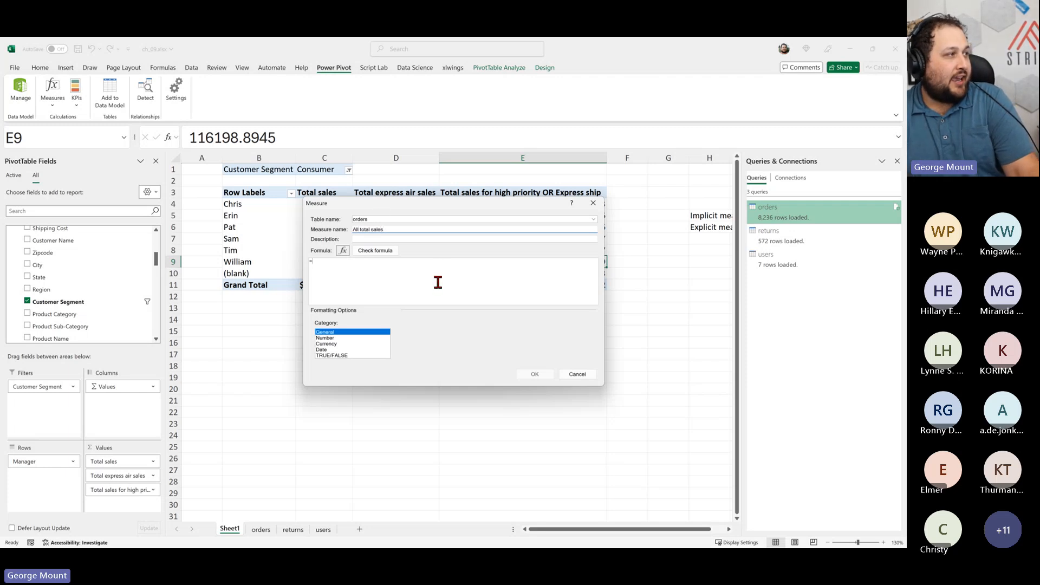
Step: Write the measure's formula as =CALCULATE([Total sales], all(orders))
left_click(437, 283)
type("cal")
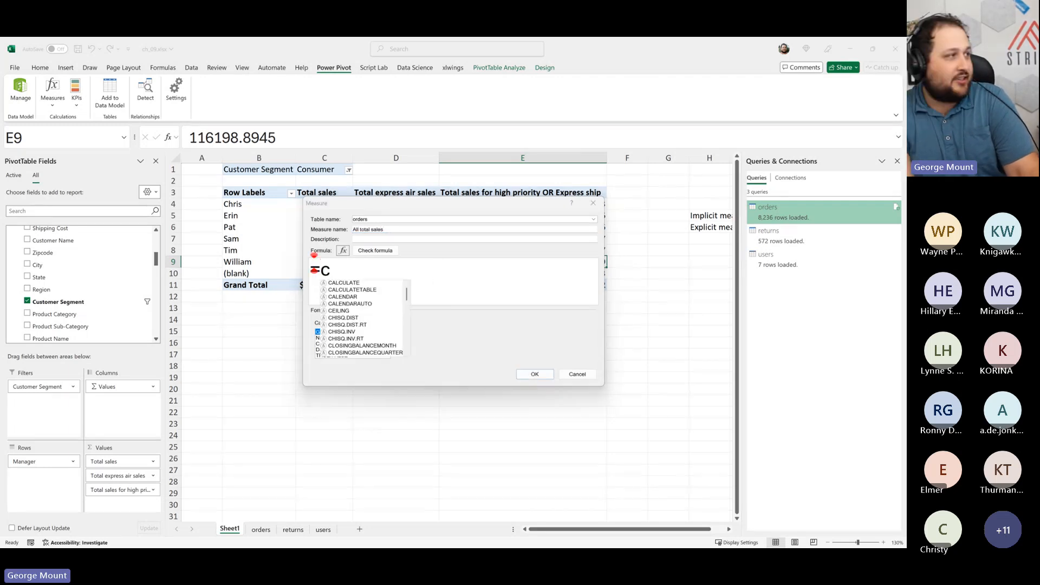
key("Tab")
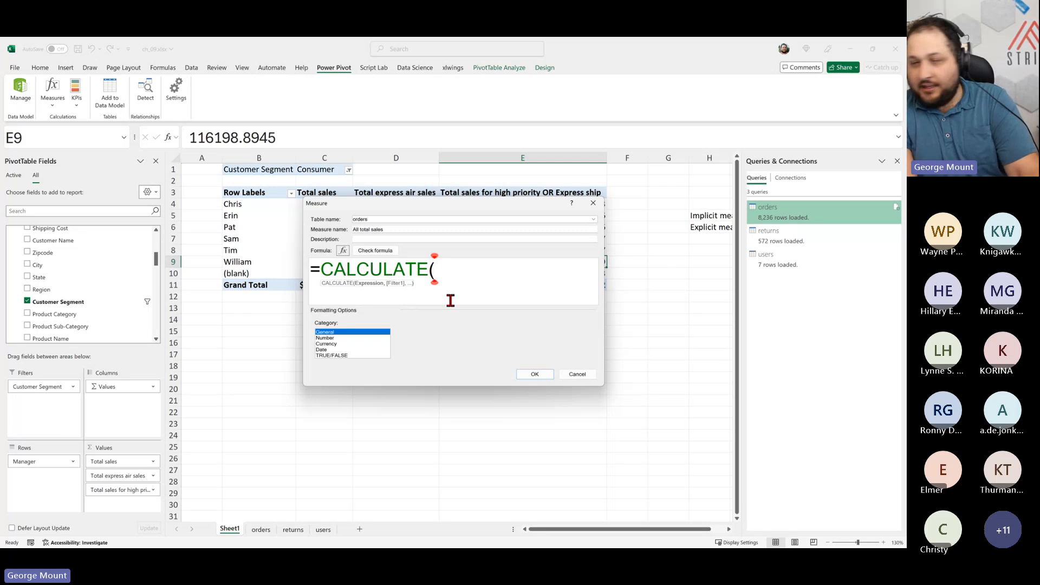
type("tota")
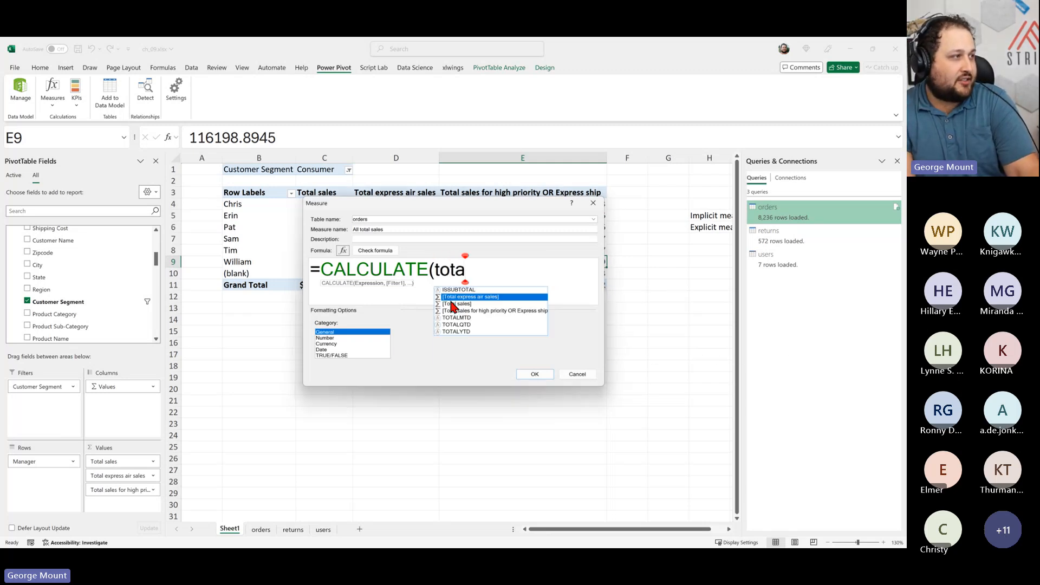
double_click(451, 305)
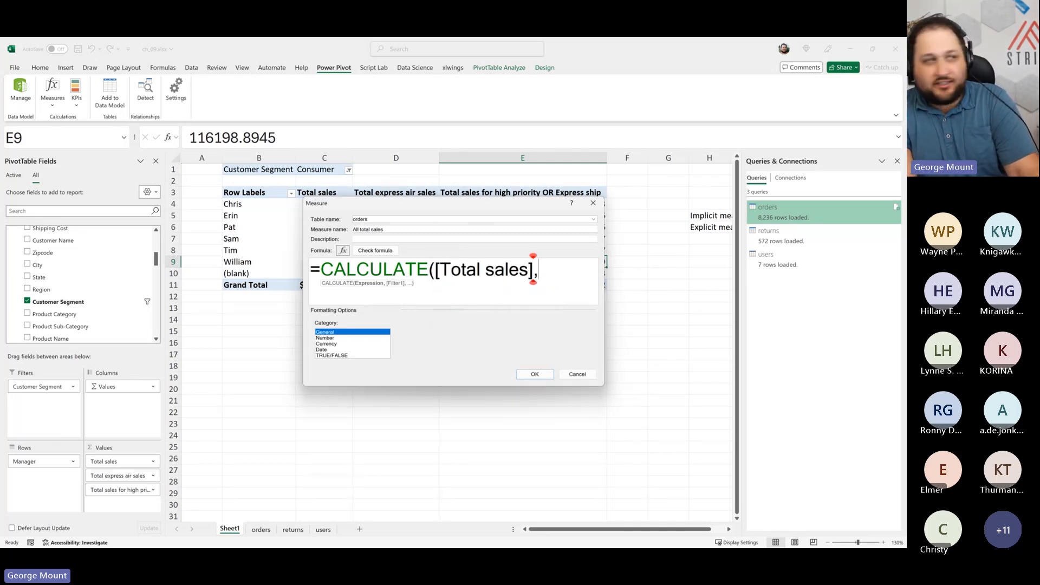
type(", all(orders")
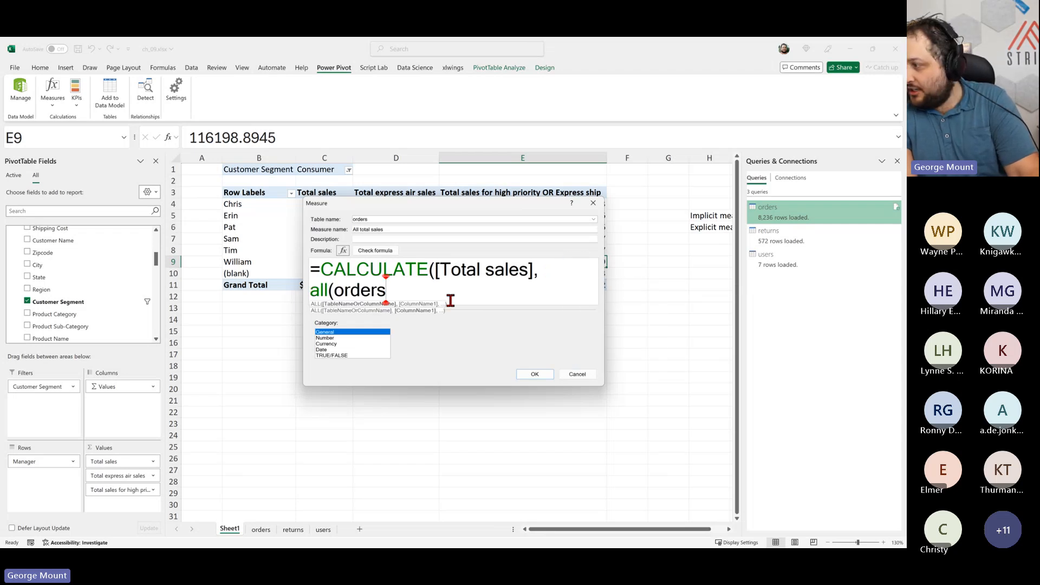
type("))")
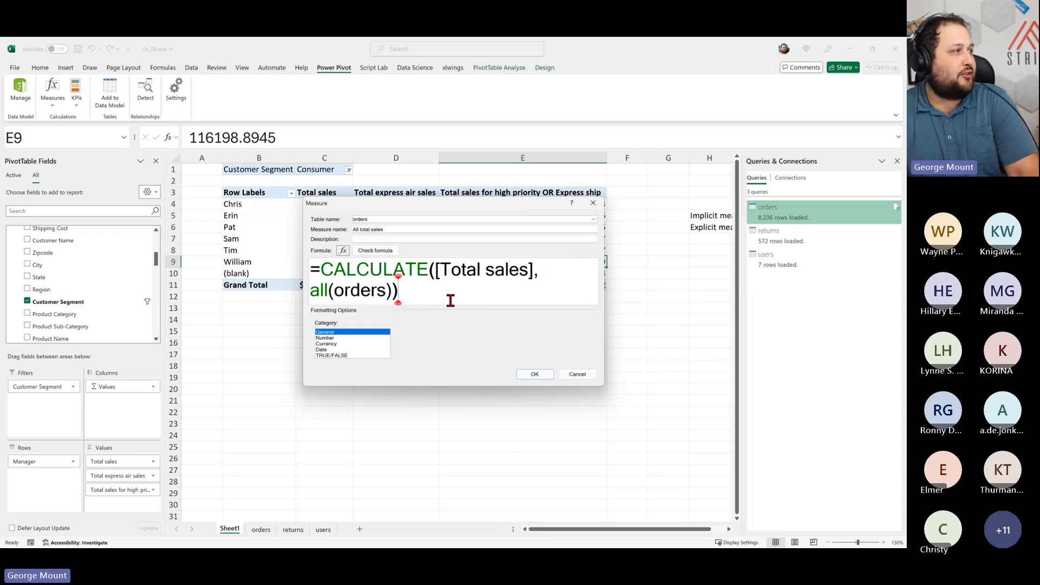
Step: Check the measure's formula for errors and save the measure with the Currency format
left_click(379, 251)
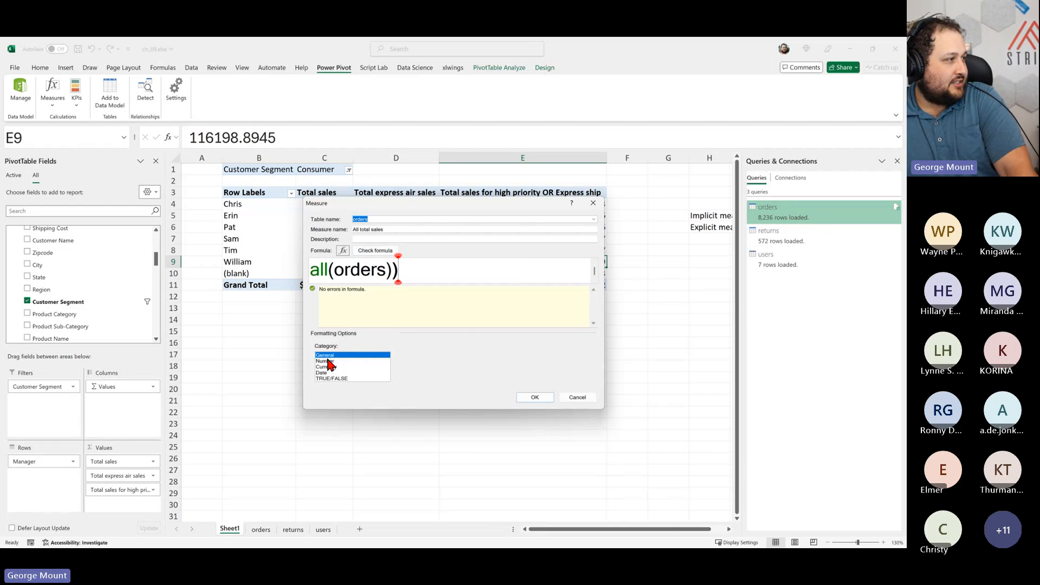
left_click(328, 367)
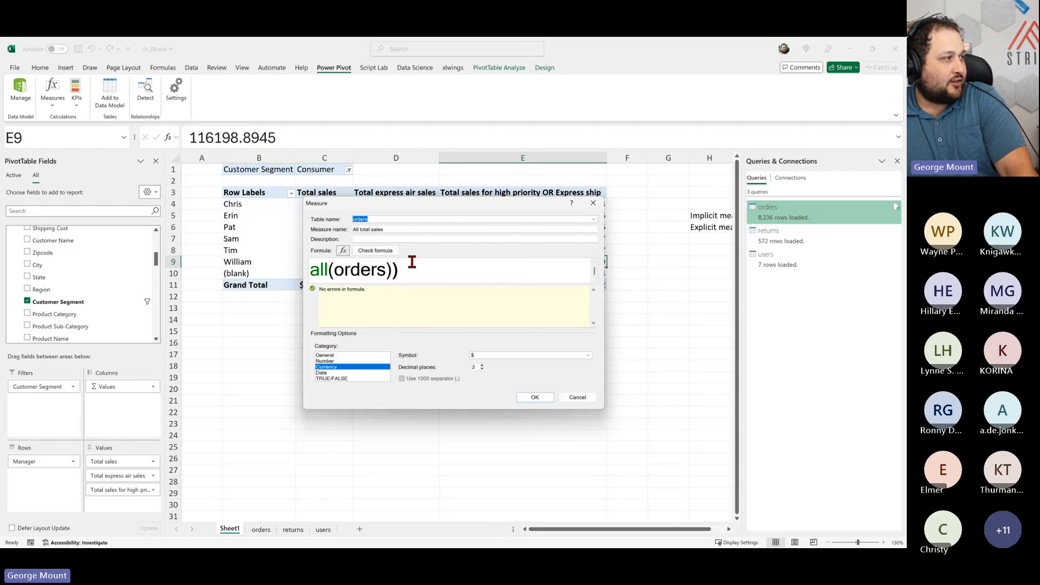
key("ctrl+a")
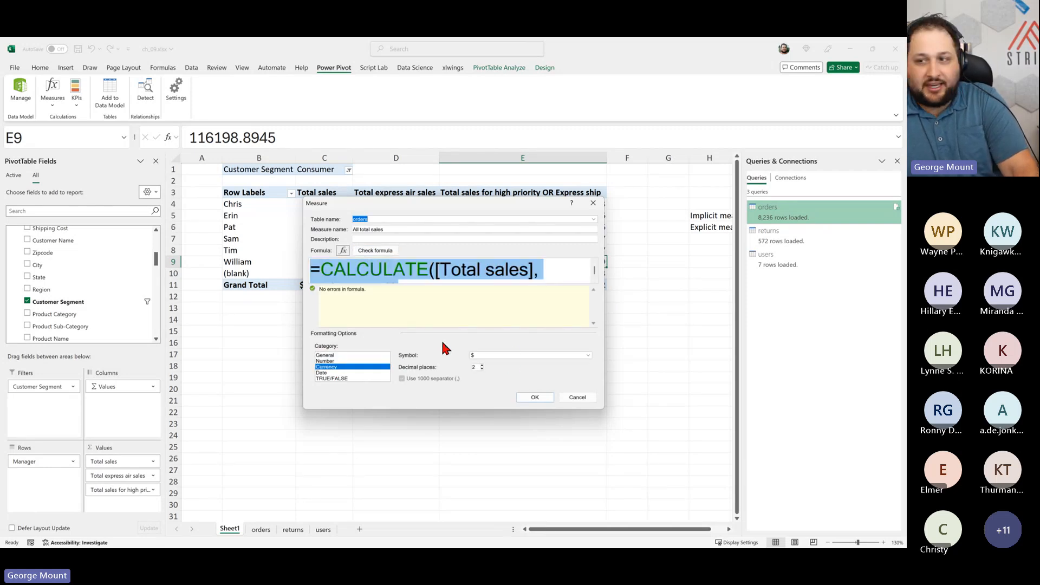
key("alt+Tab")
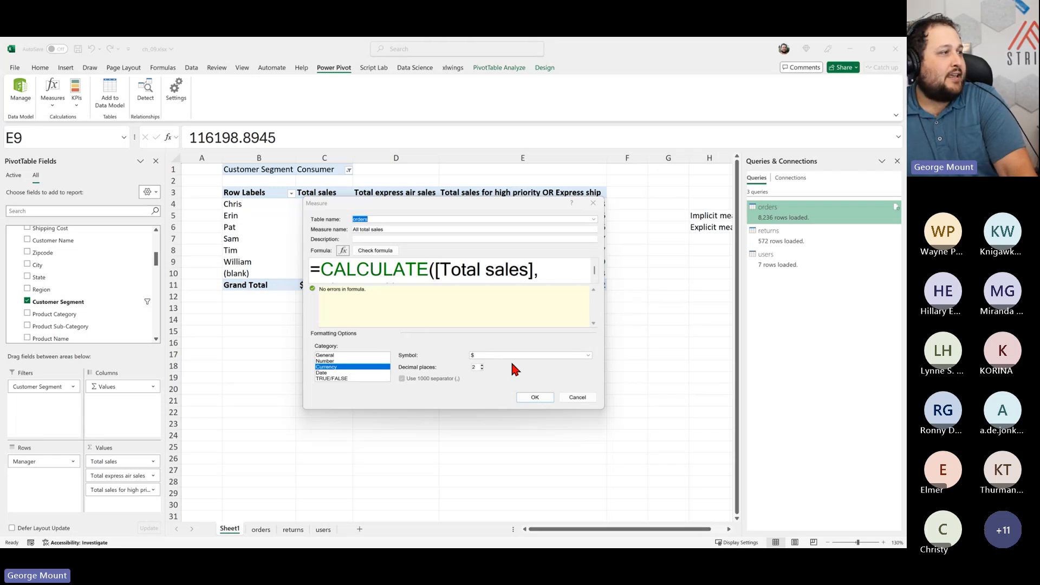
left_click(530, 397)
left_click(531, 398)
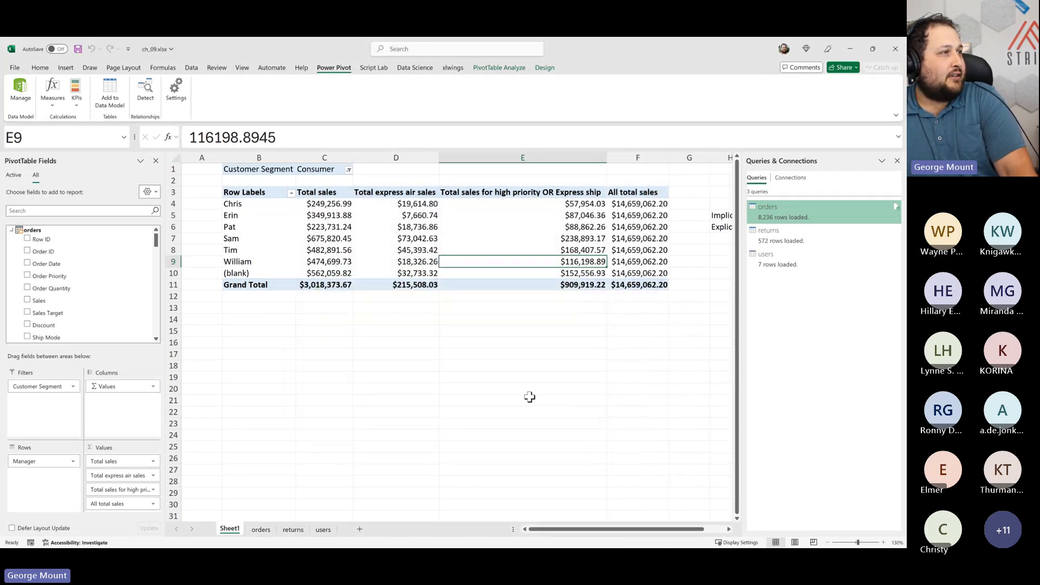
Step: Change the PivotTable's Customer Segment filter to Corporate to test the All total sales measure
left_click(644, 215)
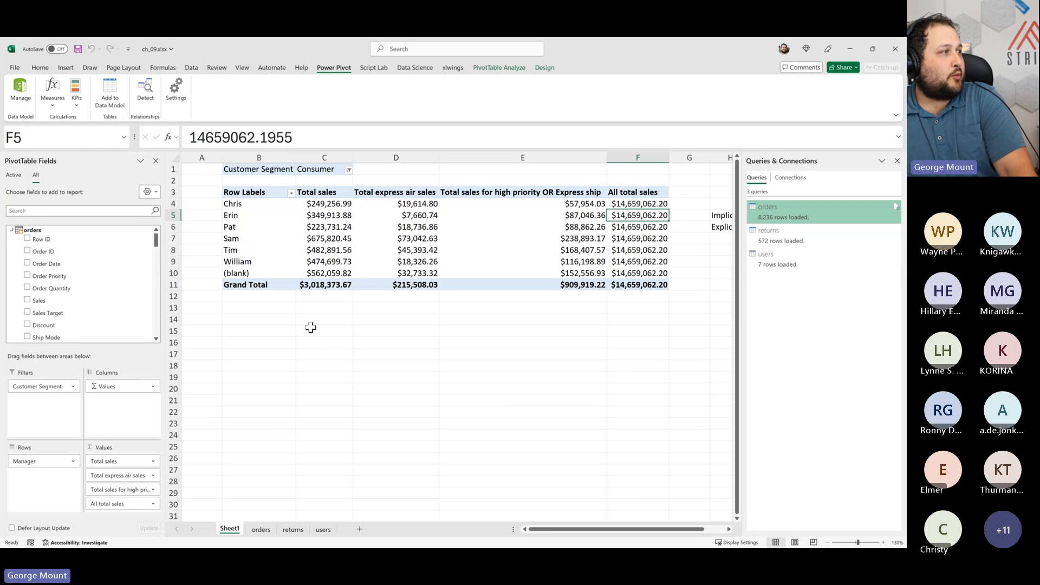
left_click(355, 179)
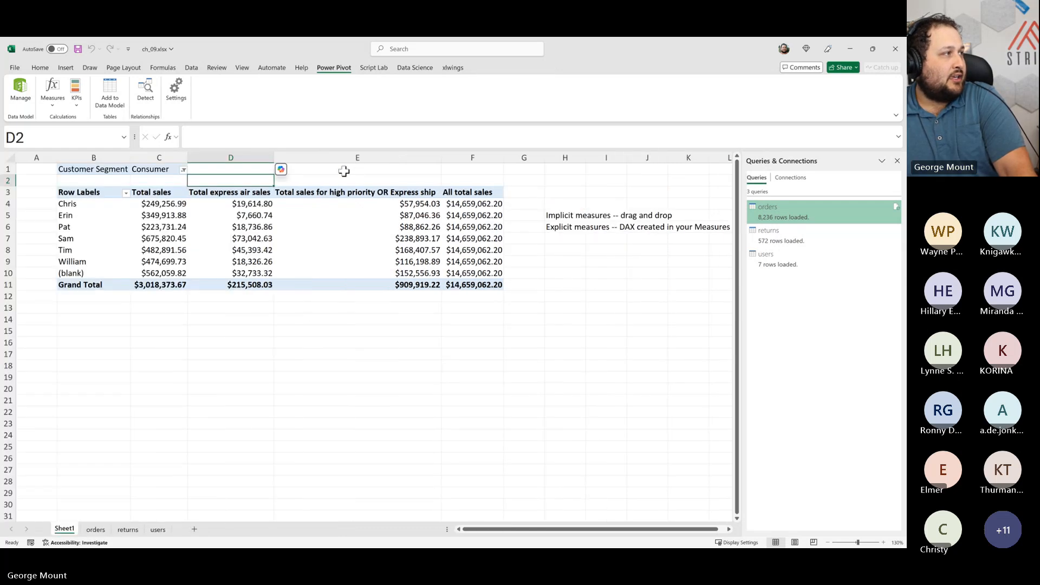
left_click(182, 169)
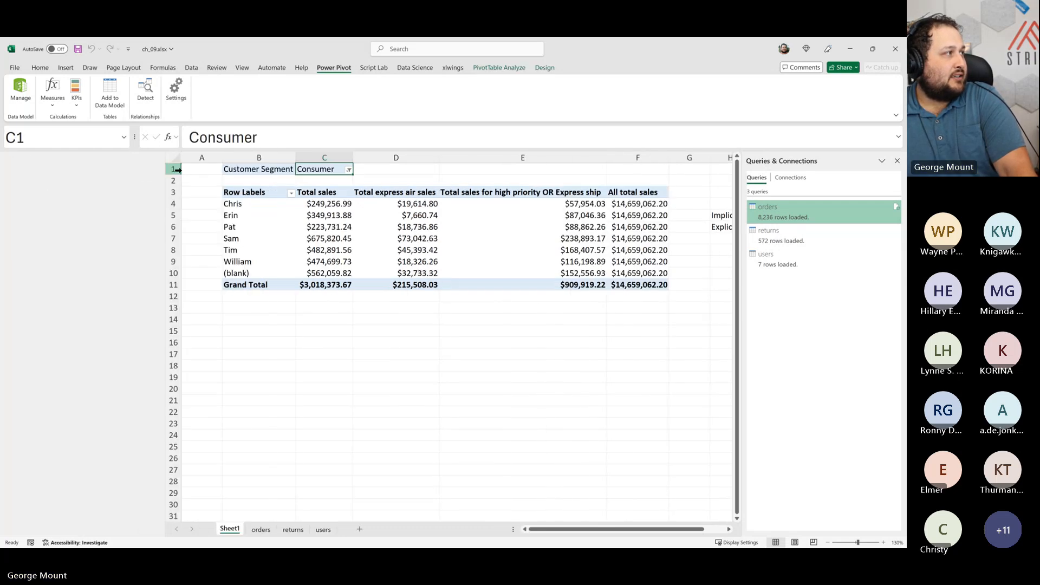
left_click(349, 170)
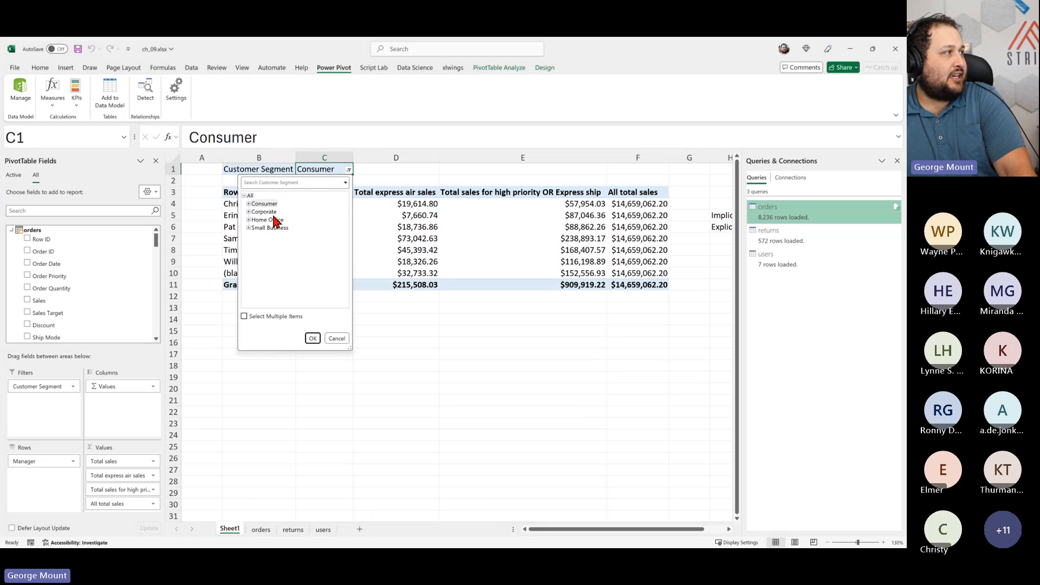
left_click(266, 212)
left_click(313, 338)
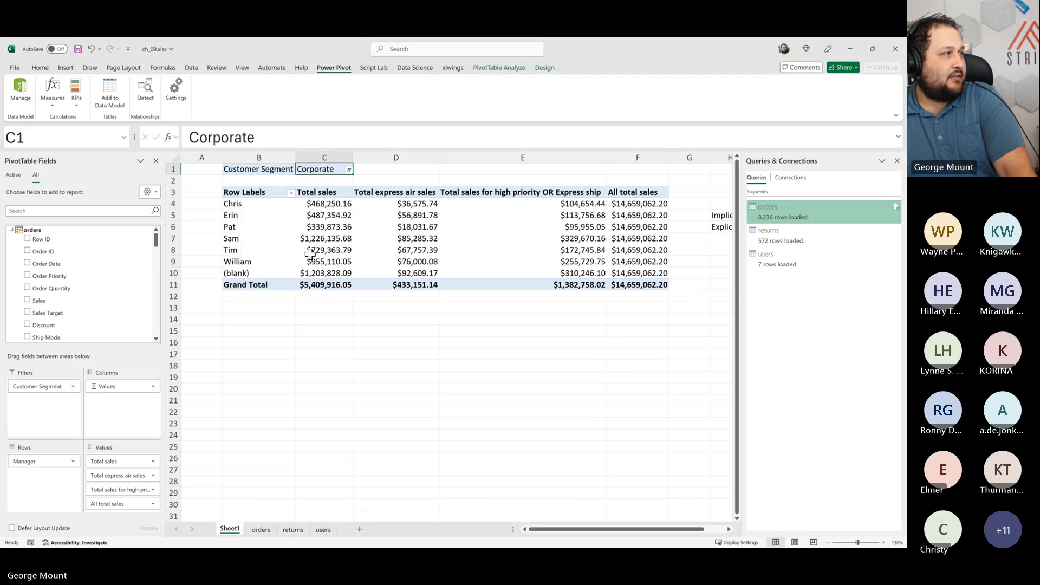
Step: Change the PivotTable's Customer Segment filter to Small Business and compare the All total sales values with the other measures
left_click(349, 170)
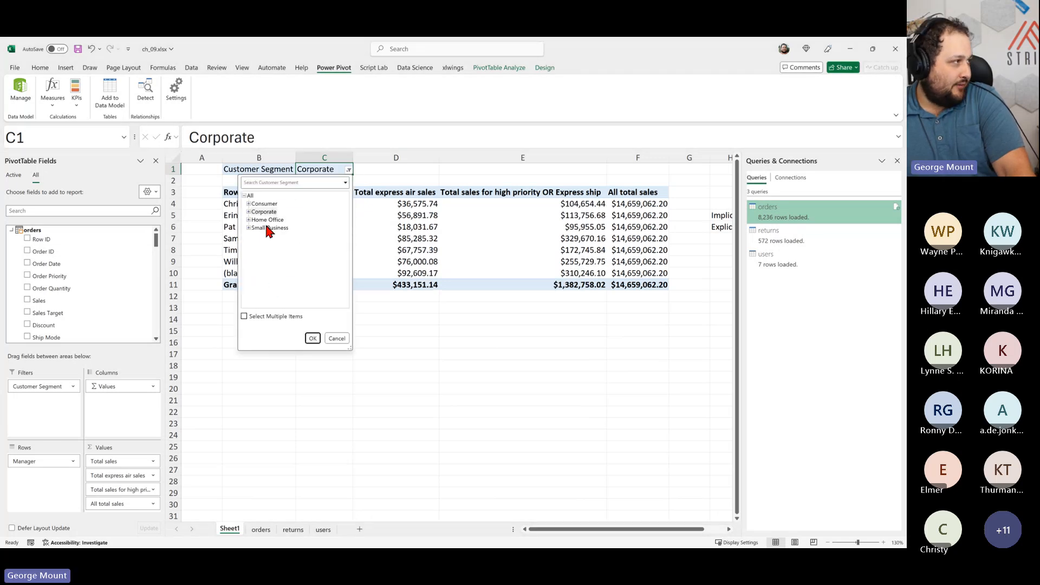
left_click(269, 227)
left_click(311, 338)
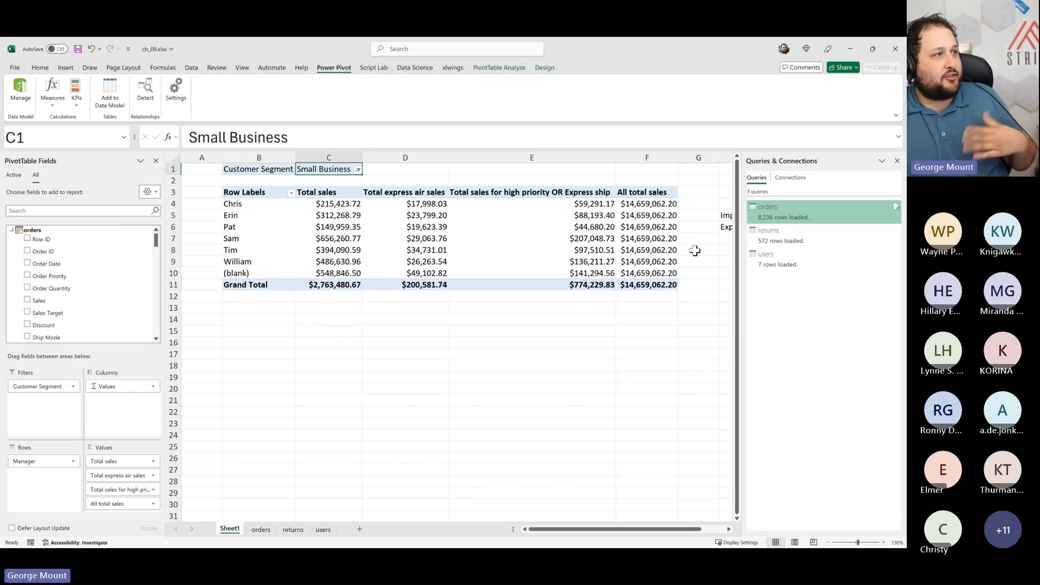
left_click(662, 242)
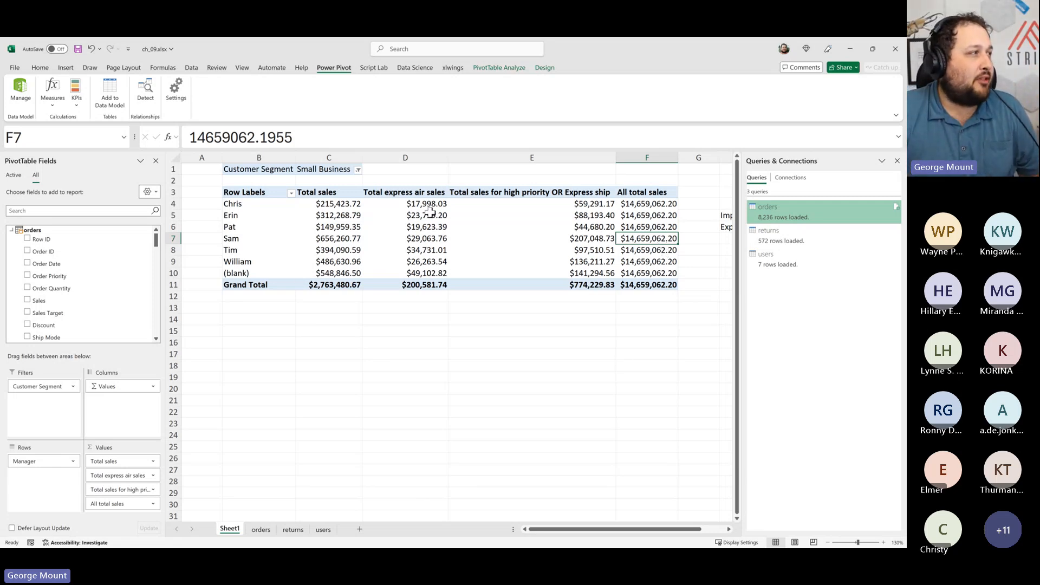
left_click_drag(338, 215, 427, 261)
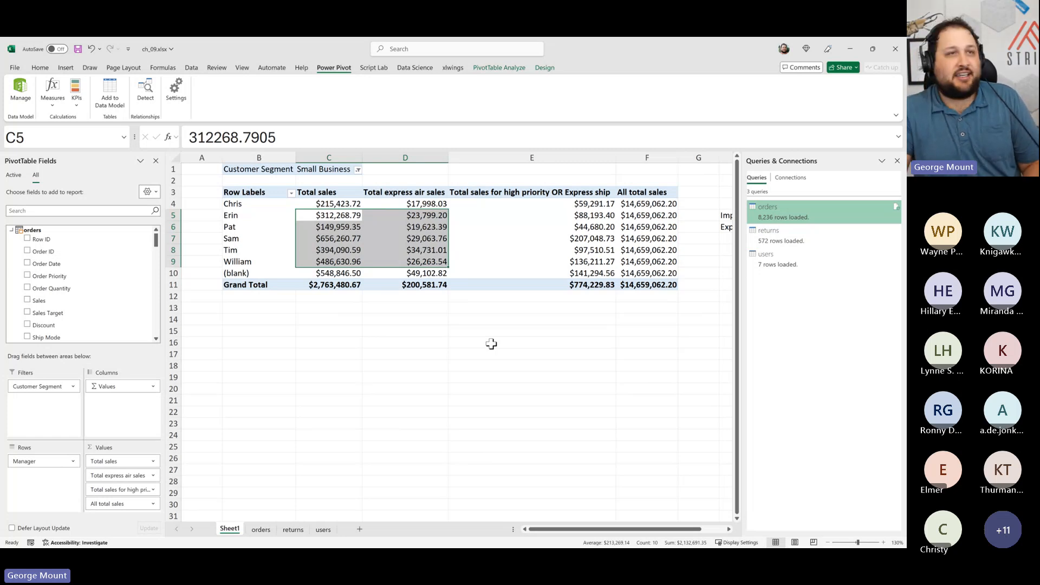
Step: Enter the notes "Year to date" in cell E16 and "Month over month" in cell E17
left_click(492, 343)
type("Year")
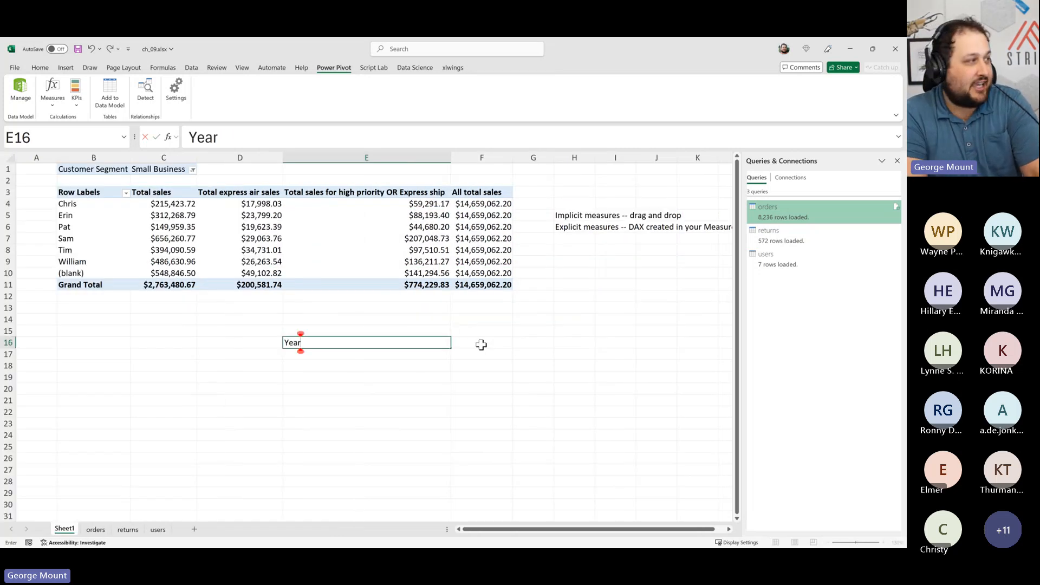
type(" to date")
key("Return")
type("Mont")
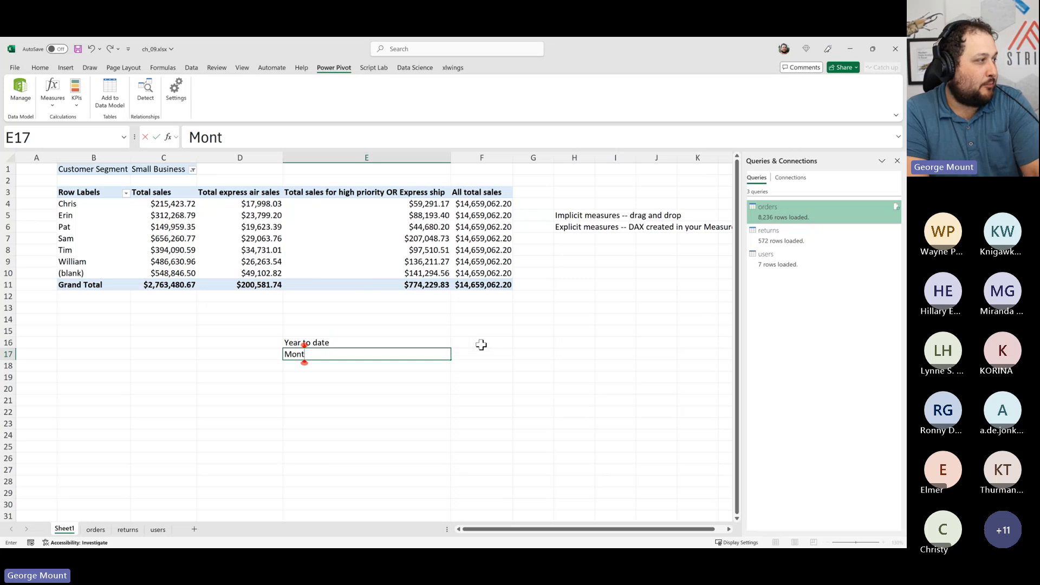
type("h ov")
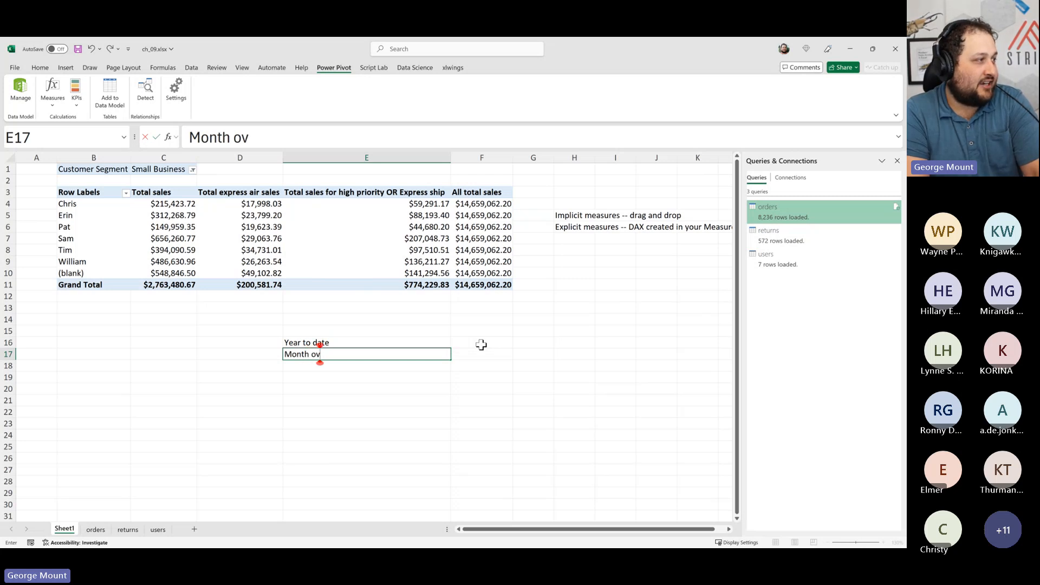
type("er month")
key("Return")
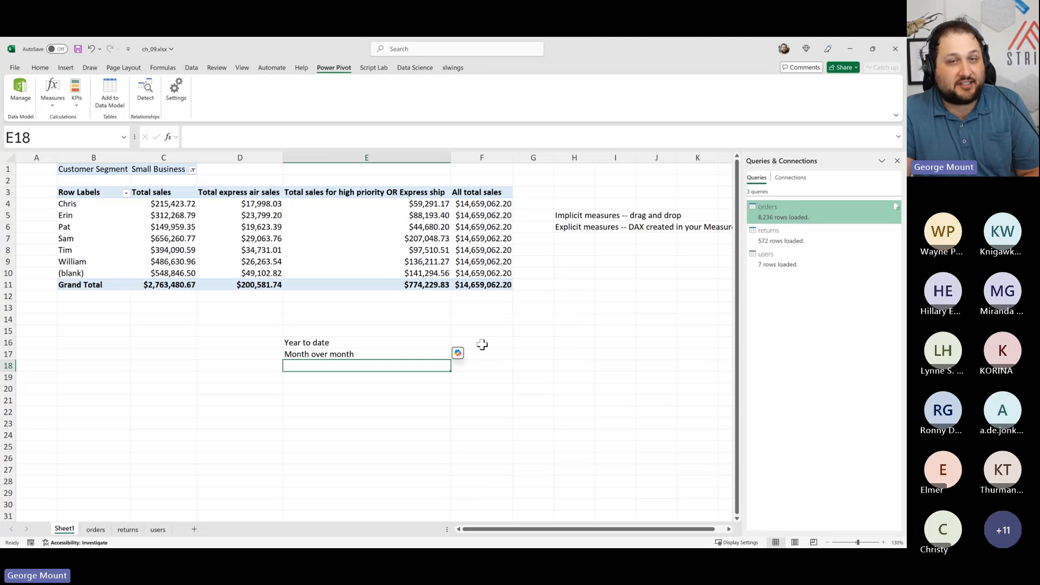
Step: Open the workbook's Power Pivot data model and show its tables and relationships as a diagram
left_click(314, 215)
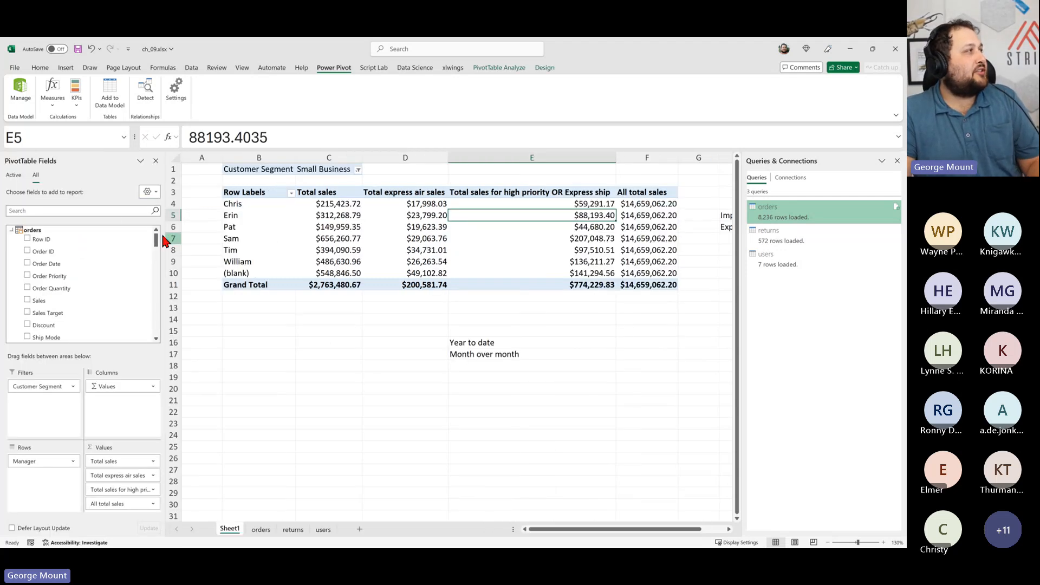
left_click(19, 96)
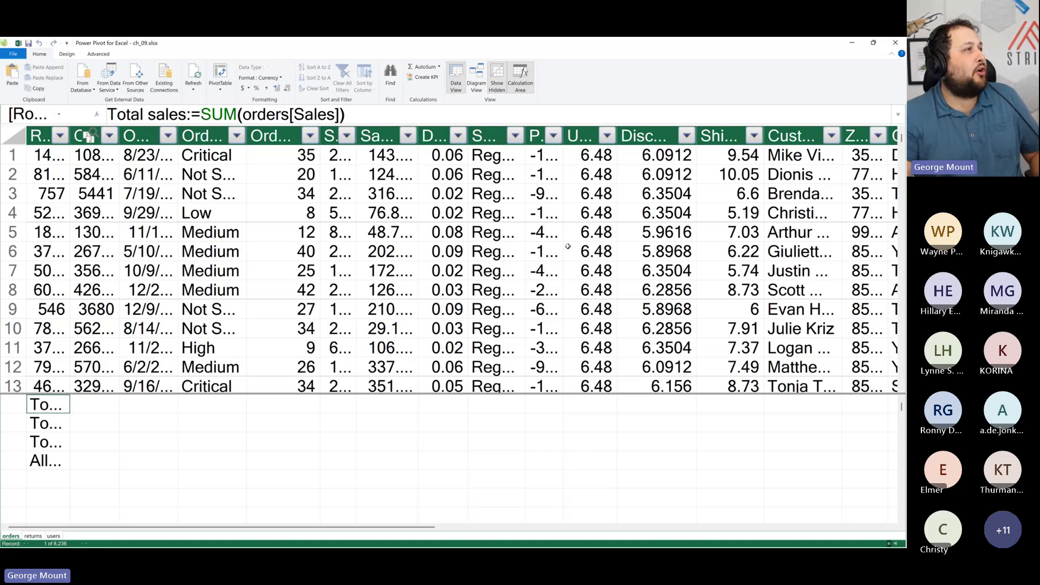
left_click(479, 84)
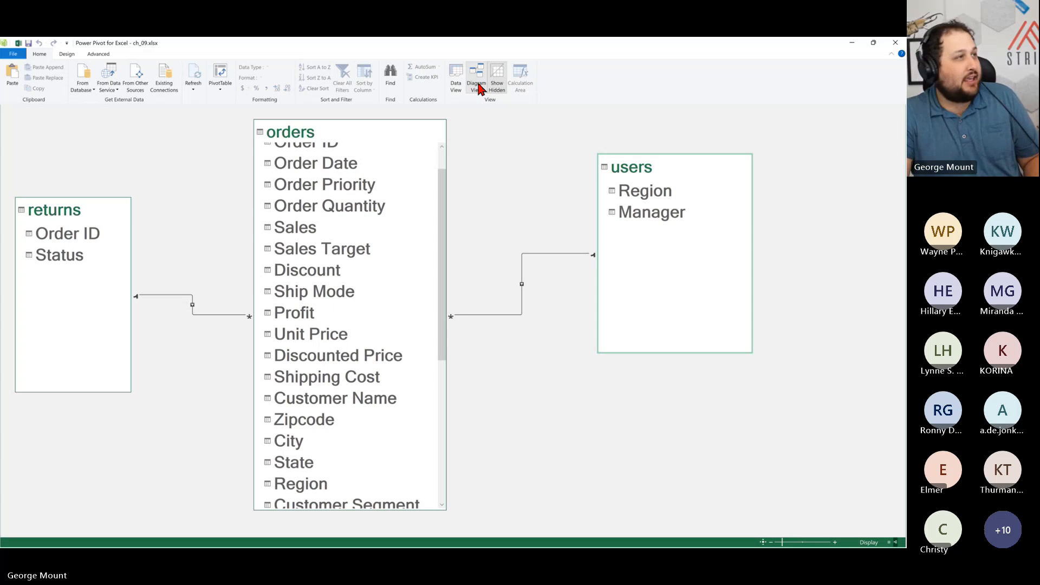
Step: Try to create a new date table in the data model
left_click(65, 57)
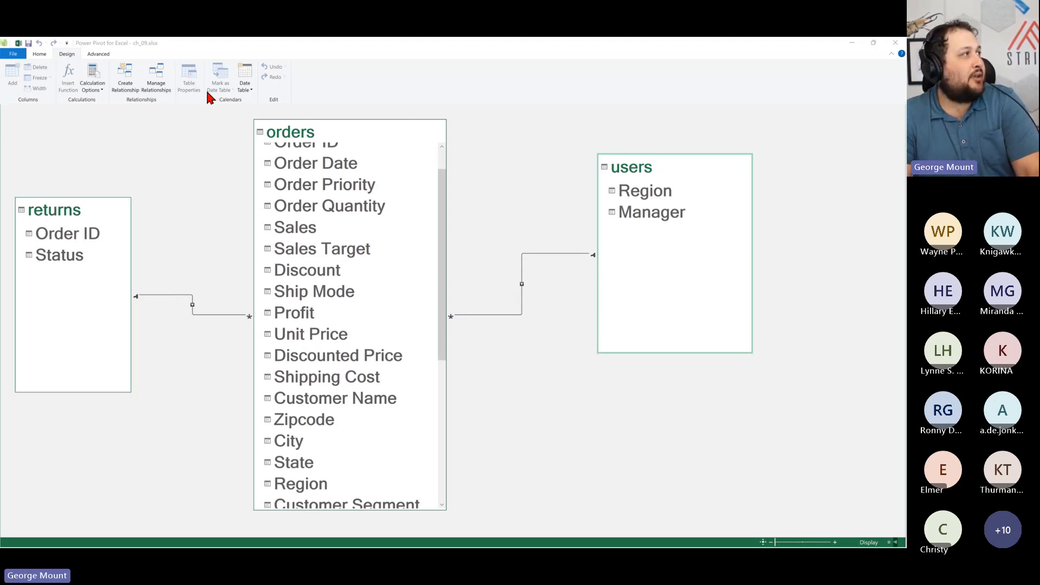
left_click(246, 84)
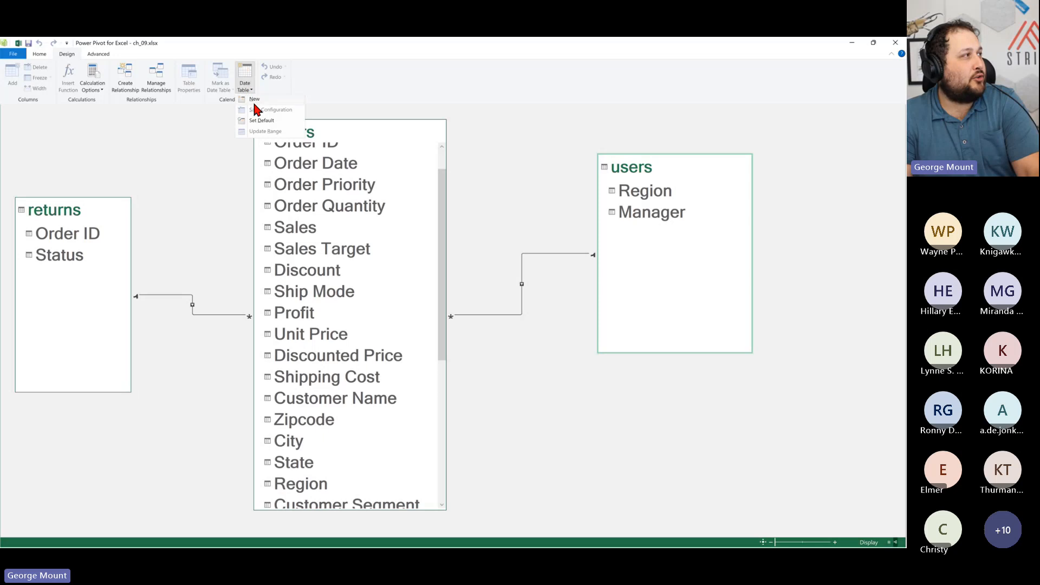
left_click(244, 77)
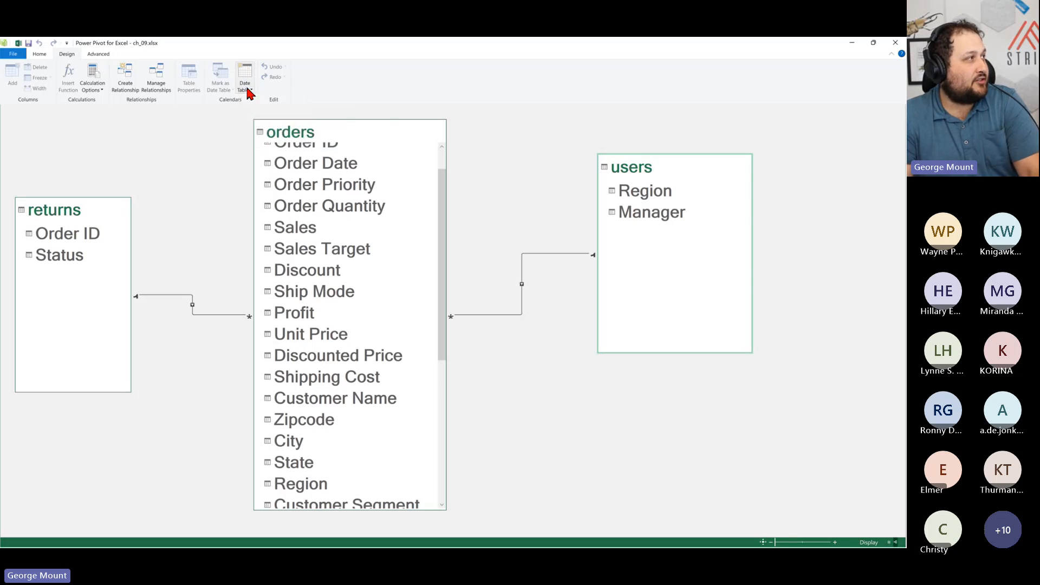
left_click(249, 92)
left_click(253, 99)
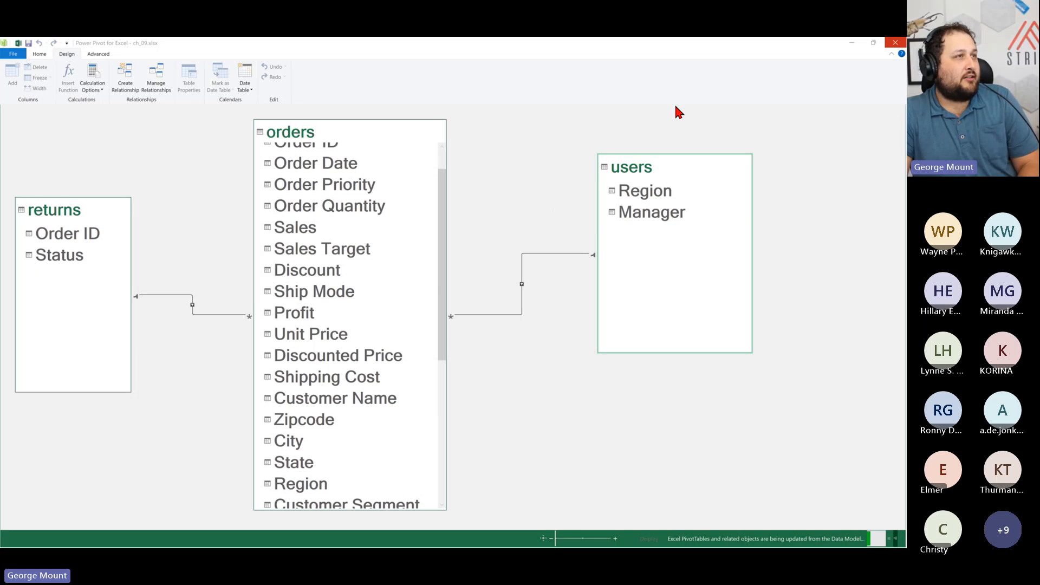
Step: Switch to Task Manager, end the Microsoft Excel task, and close Task Manager
key("ctrl+shift+Escape")
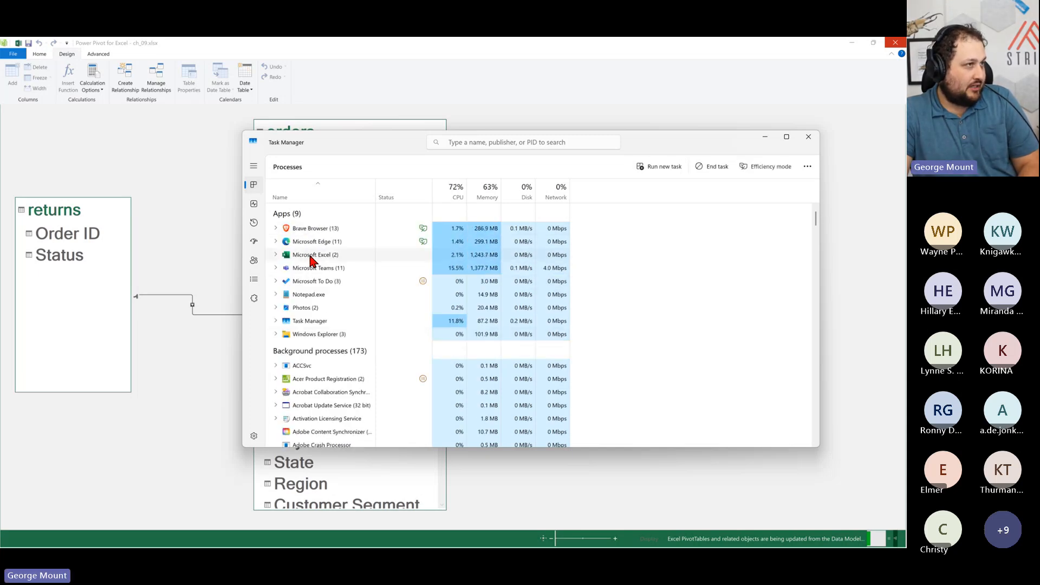
left_click(714, 176)
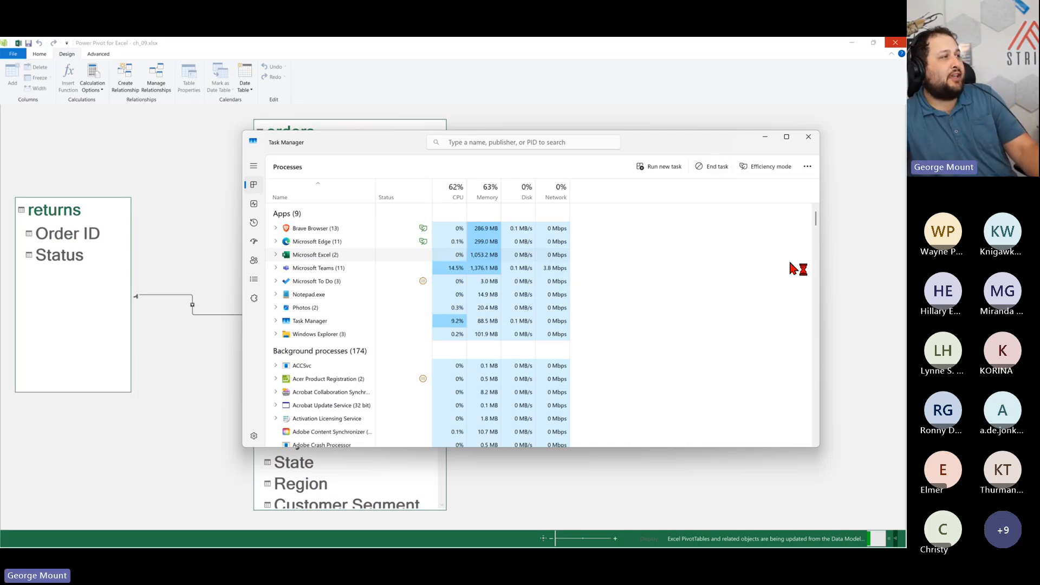
right_click(328, 258)
left_click(359, 272)
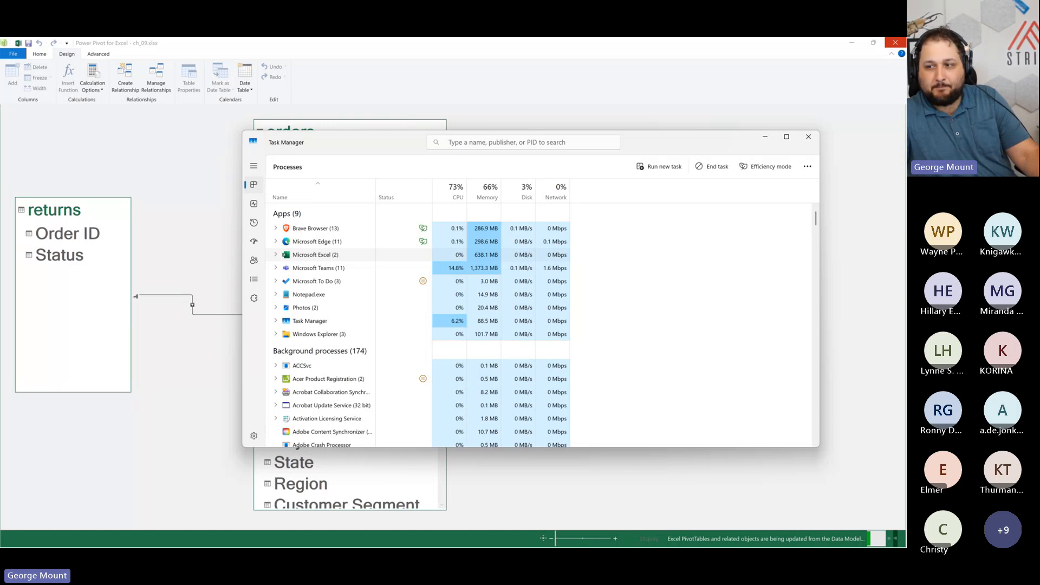
right_click(318, 259)
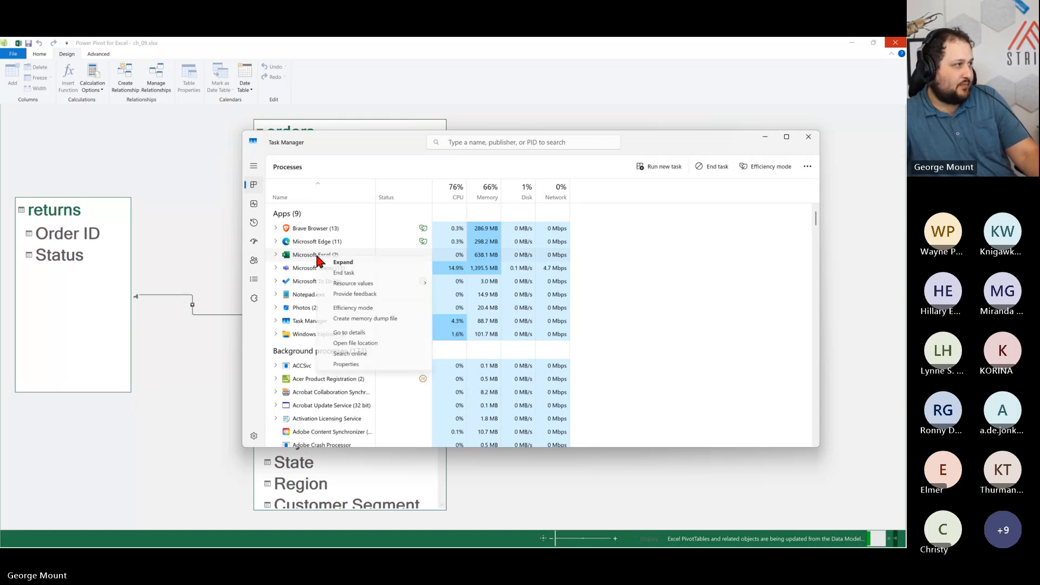
left_click(339, 273)
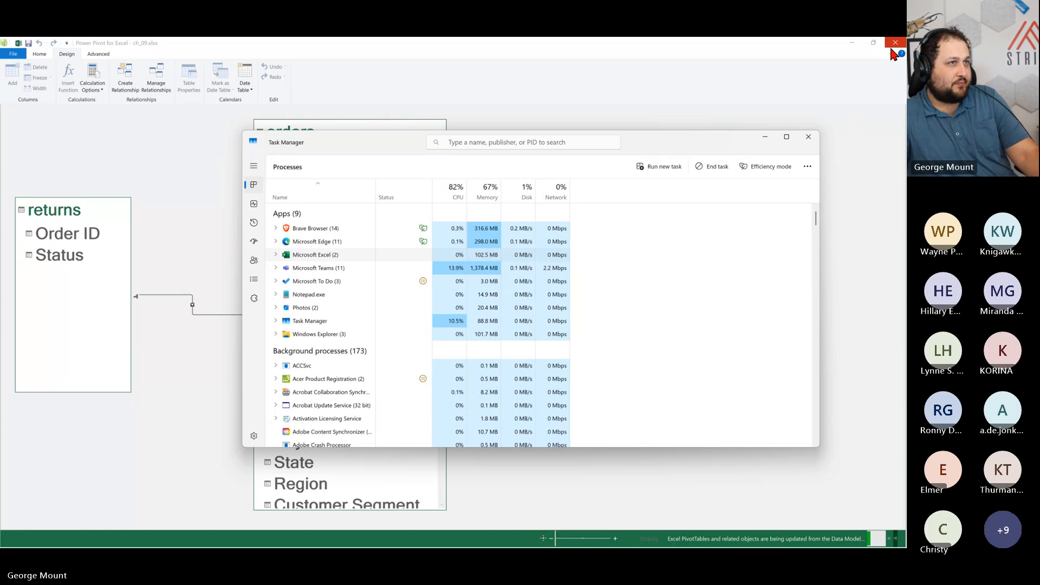
right_click(320, 254)
left_click(346, 269)
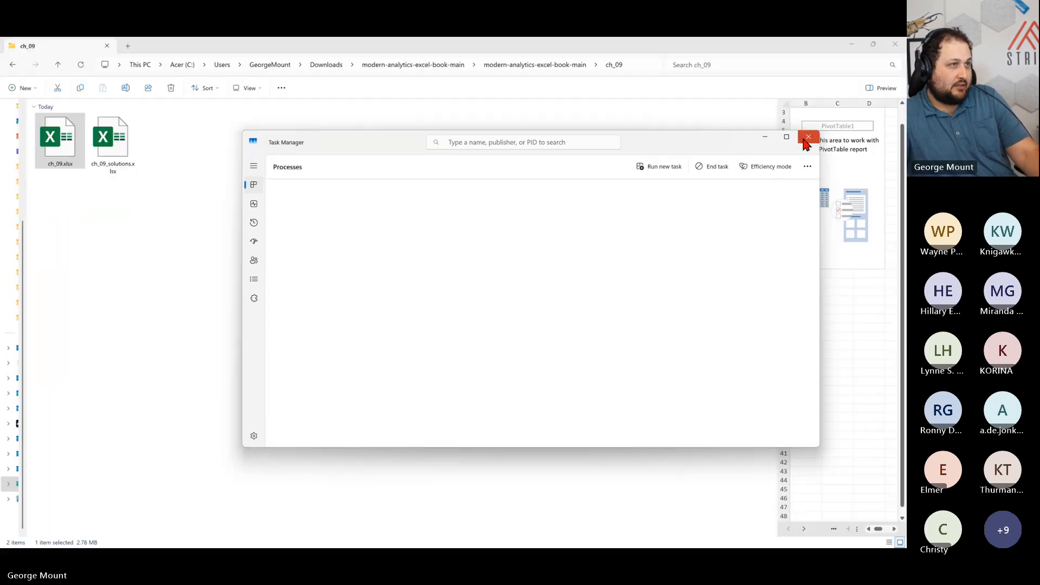
left_click(808, 139)
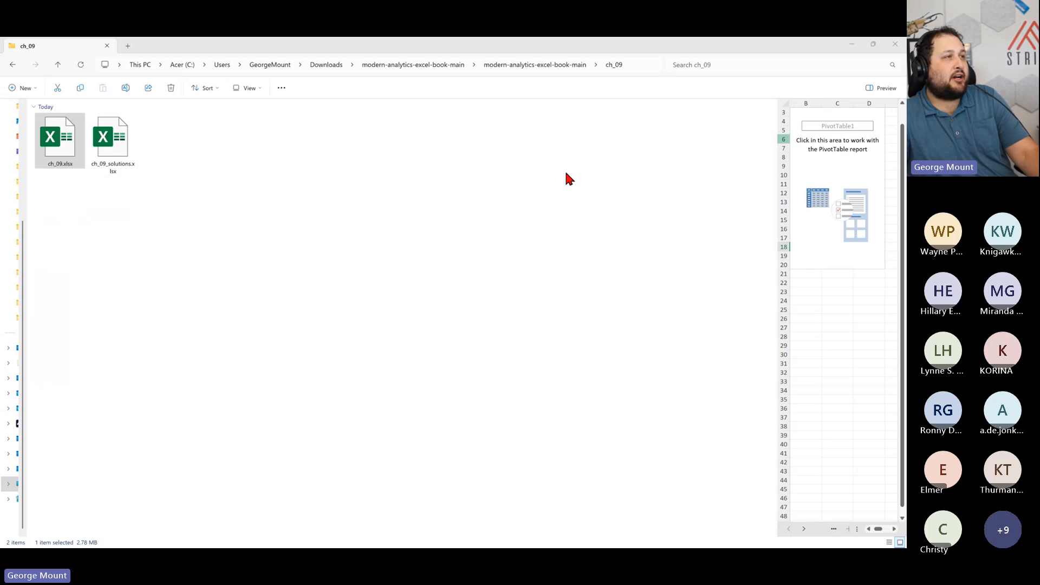
Step: Open the ch_09_solutions.xlsx workbook from the ch_09 folder in Excel and maximize its window
left_click(441, 220)
left_click(106, 169)
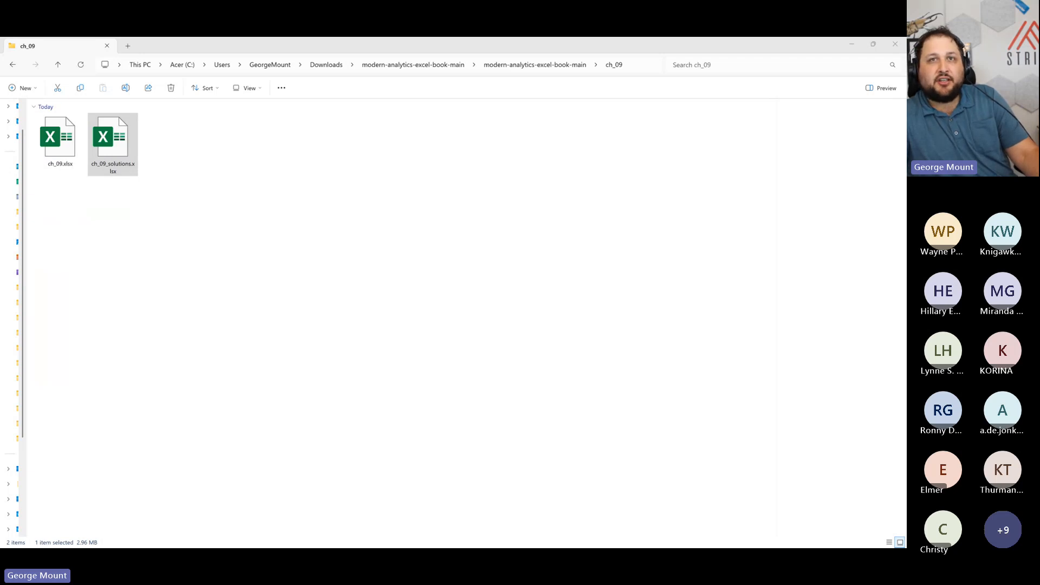
left_click_drag(905, 187, 557, 154)
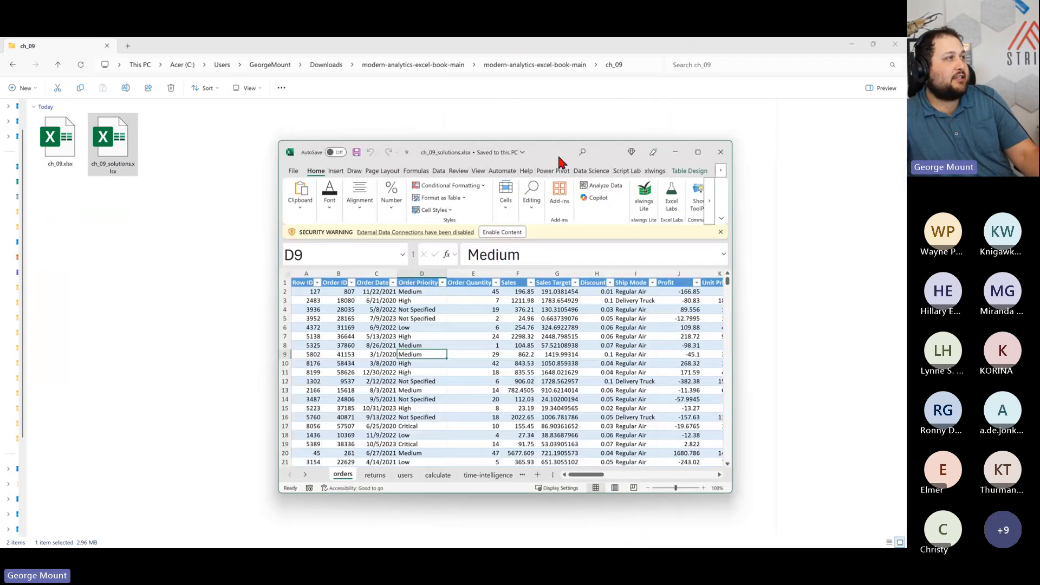
double_click(557, 154)
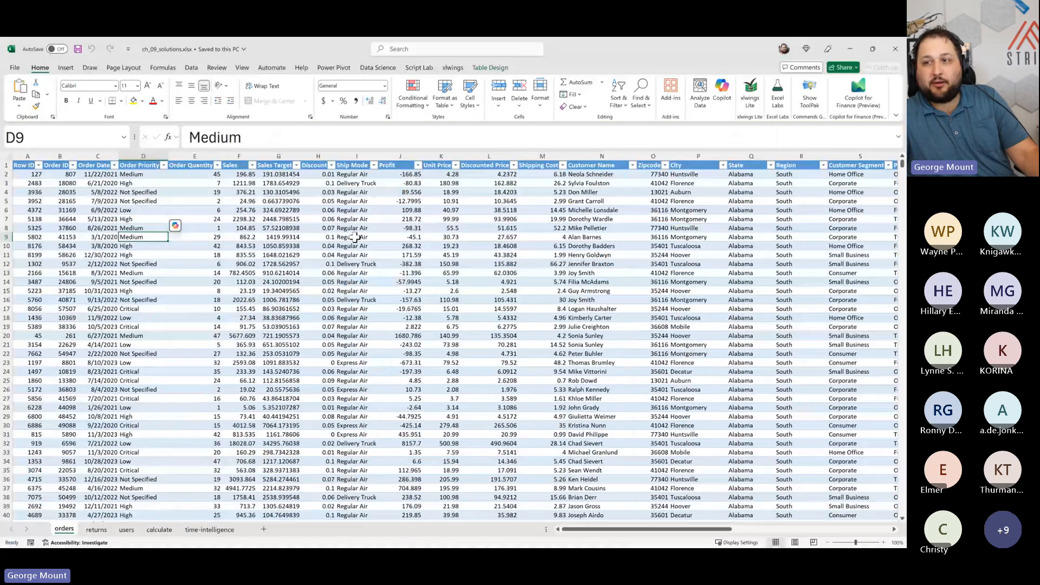
Step: Open the solution workbook's Power Pivot data model and show it in diagram view
left_click(400, 255)
left_click(333, 68)
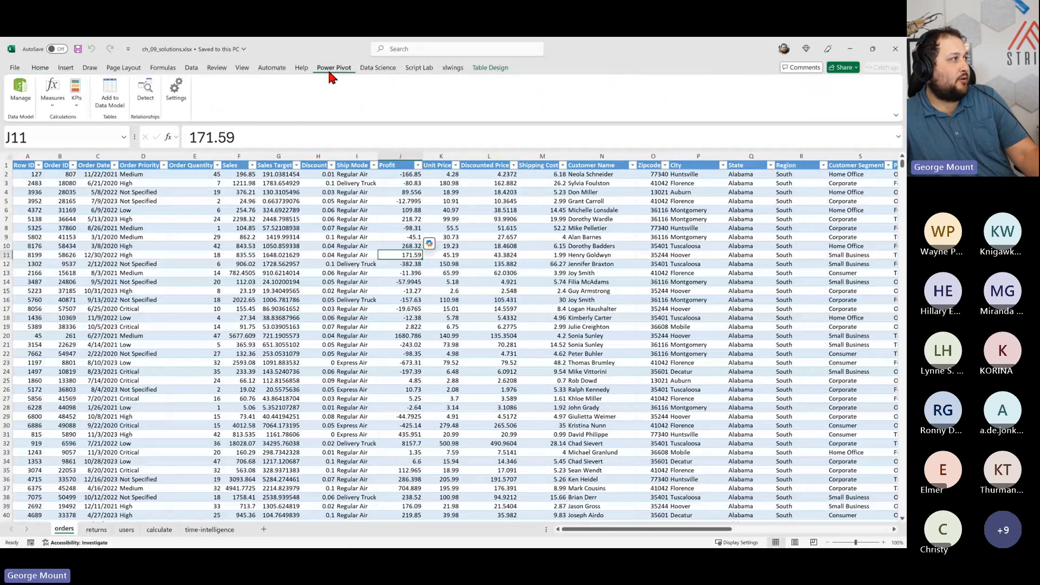
left_click(23, 102)
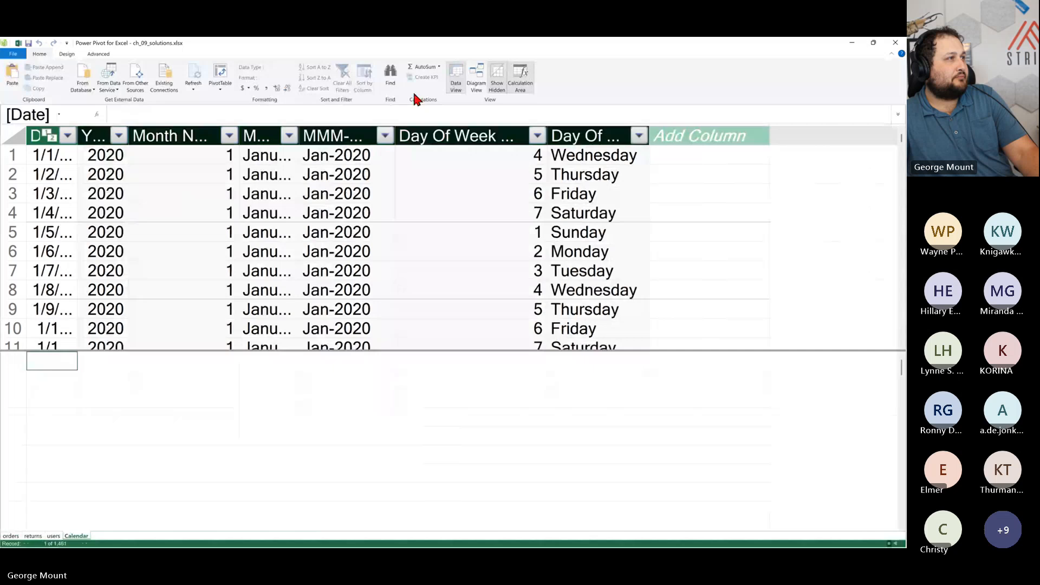
left_click(468, 82)
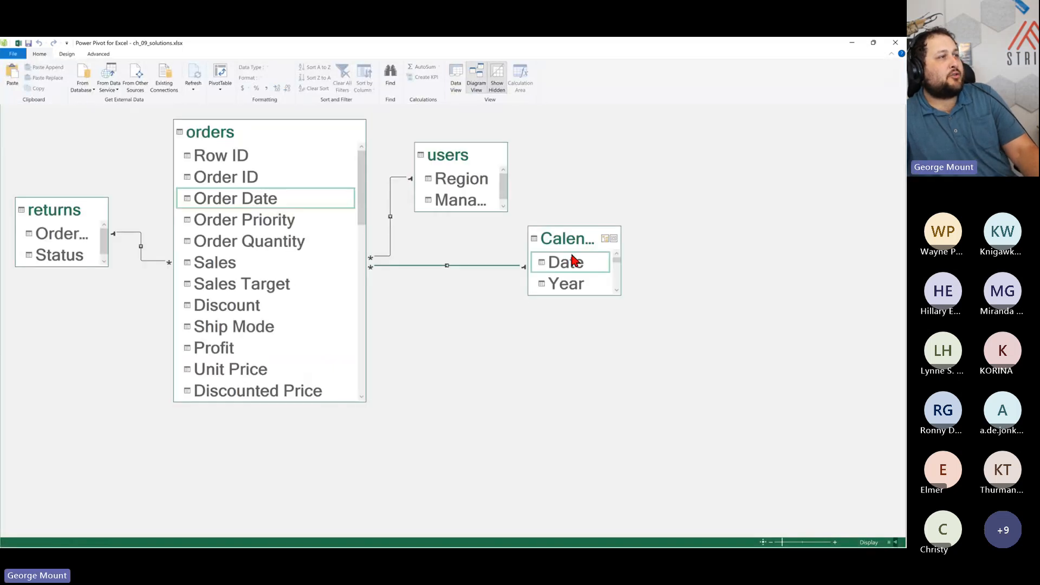
Step: Reposition the Calendar table below the users table in the diagram and enlarge it to show its full field names
left_click_drag(579, 238, 590, 310)
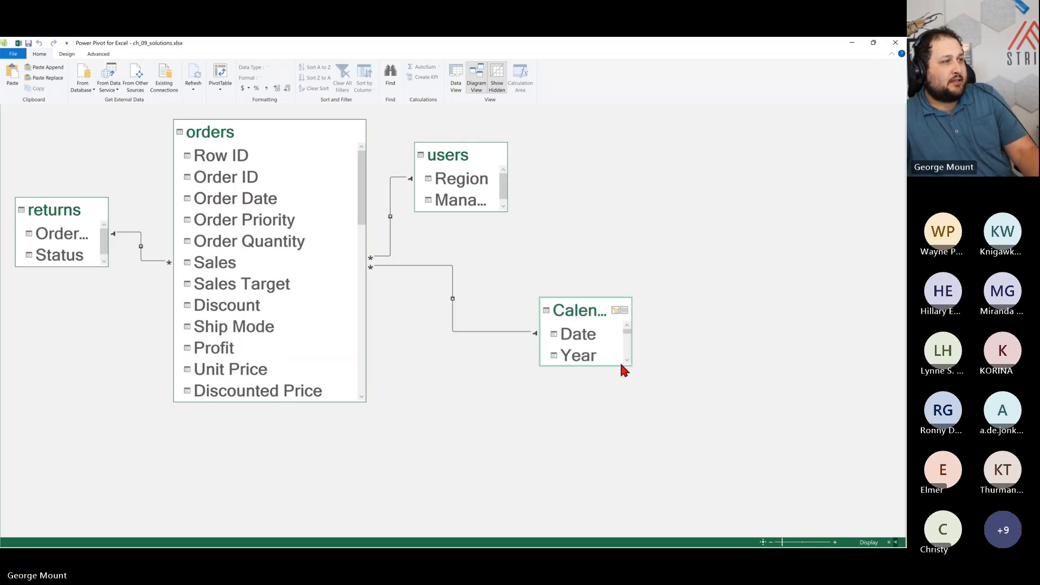
left_click_drag(623, 367, 728, 453)
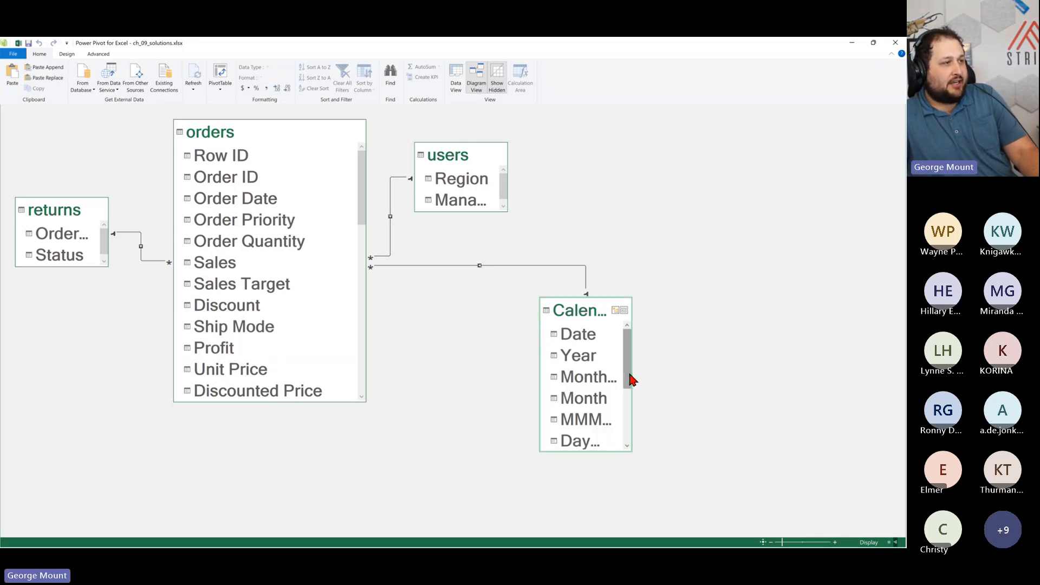
left_click_drag(631, 374, 729, 374)
left_click_drag(603, 307, 586, 266)
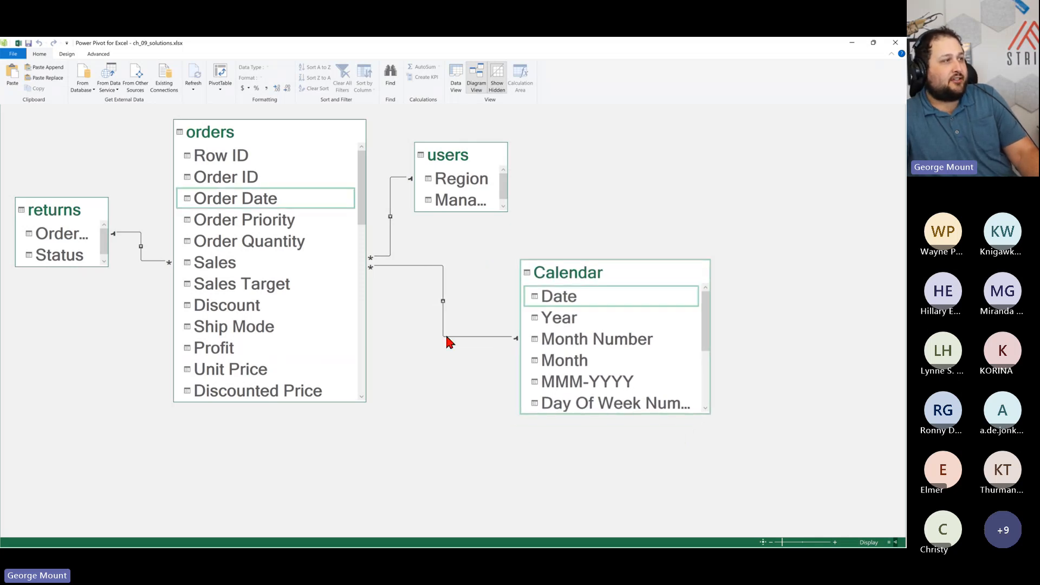
Step: Examine the relationship between orders and Calendar, and the Calendar table's fields and Date Hierarchy
right_click(442, 320)
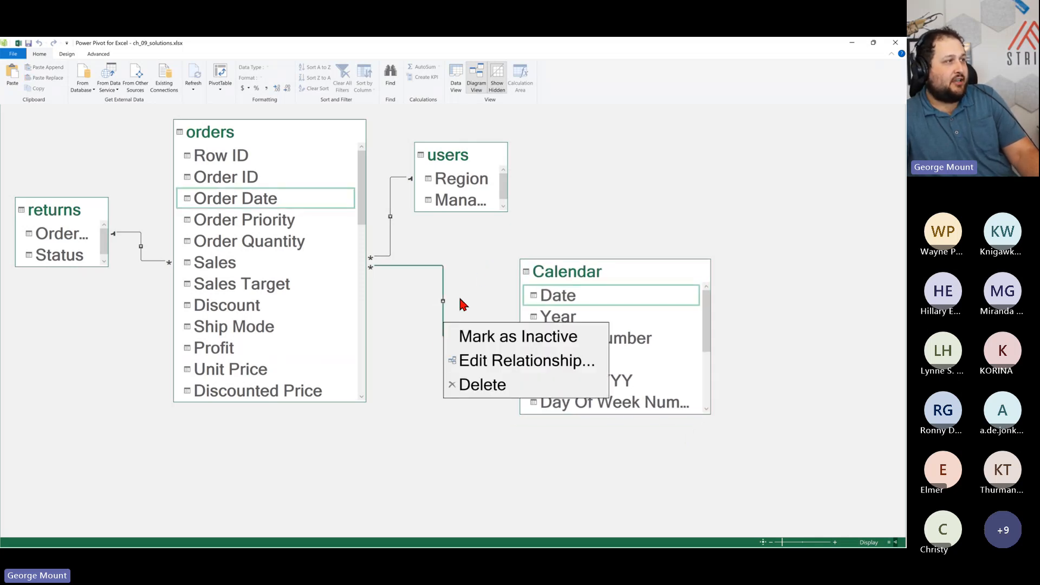
left_click(478, 273)
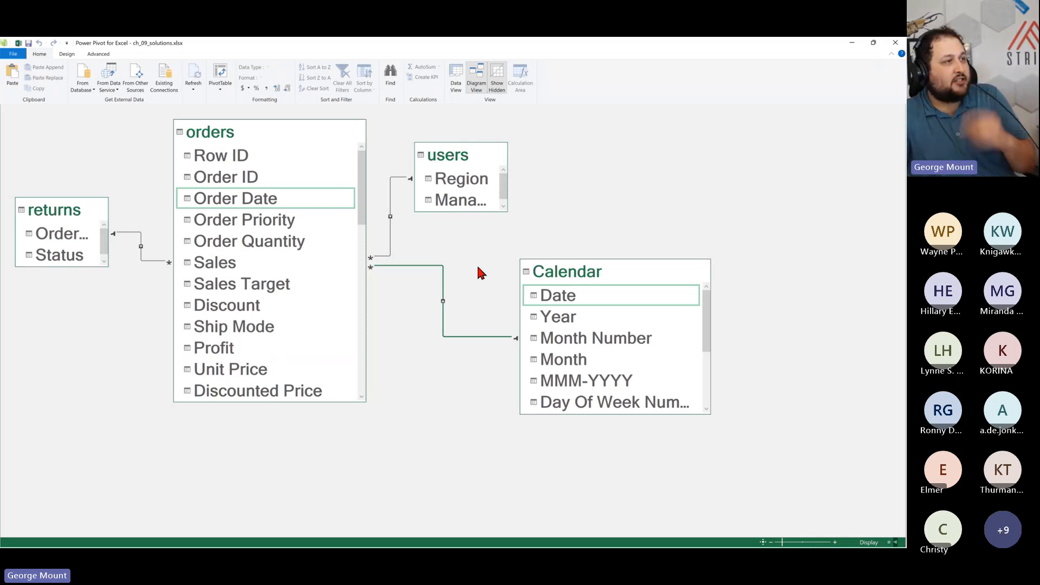
scroll(550, 328, "down", 1)
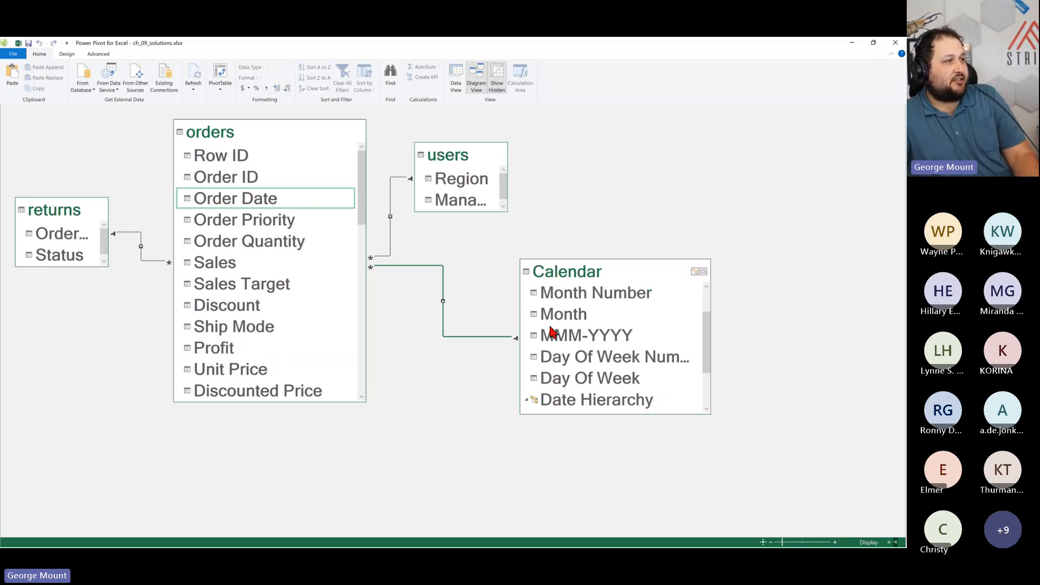
scroll(564, 339, "up", 1)
scroll(551, 303, "down", 2)
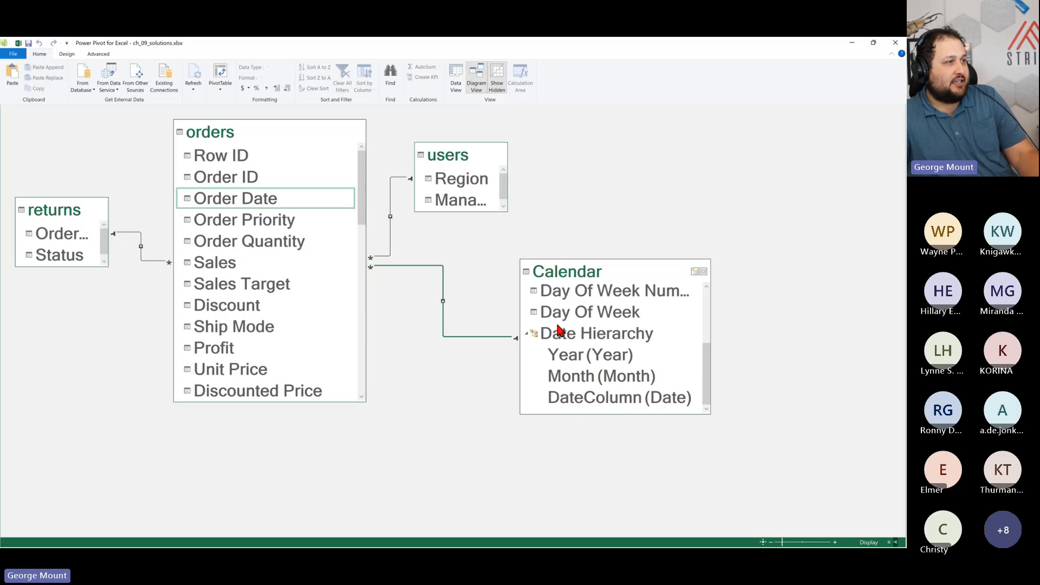
Step: Inspect the settings of the relationship between the orders and Calendar tables, leaving it as is
scroll(557, 320, "up", 2)
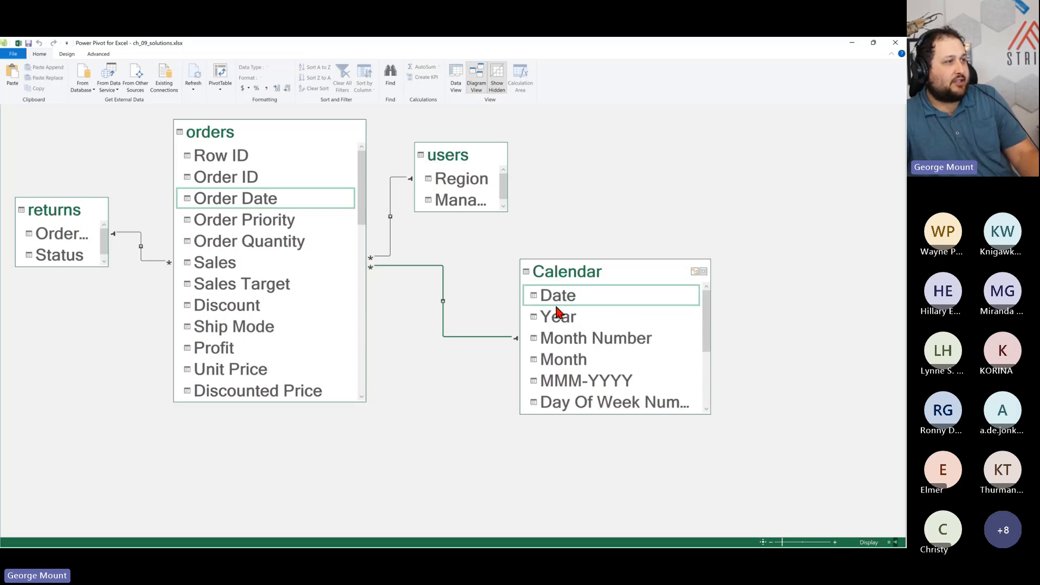
right_click(482, 337)
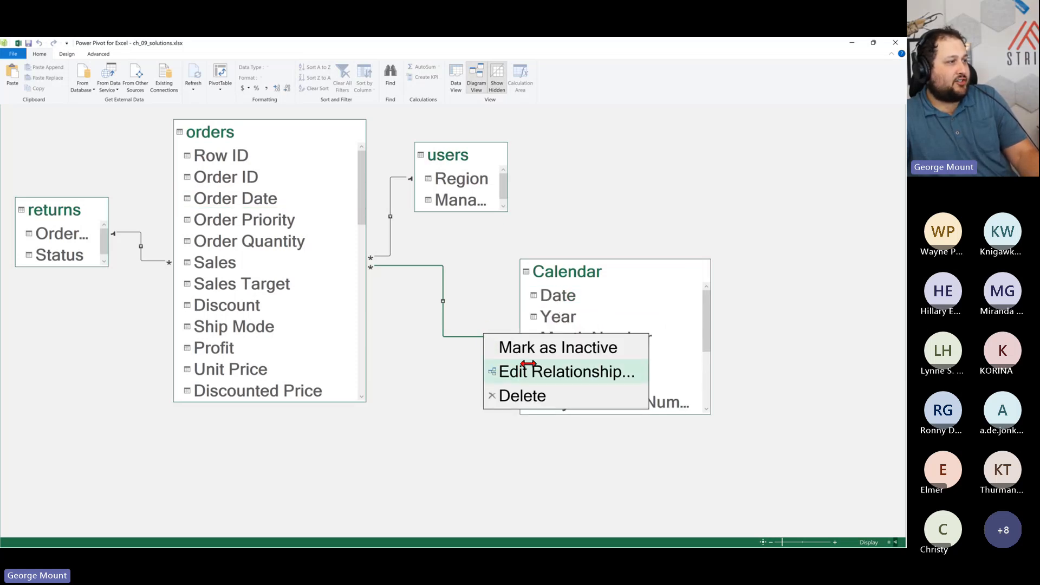
left_click(542, 373)
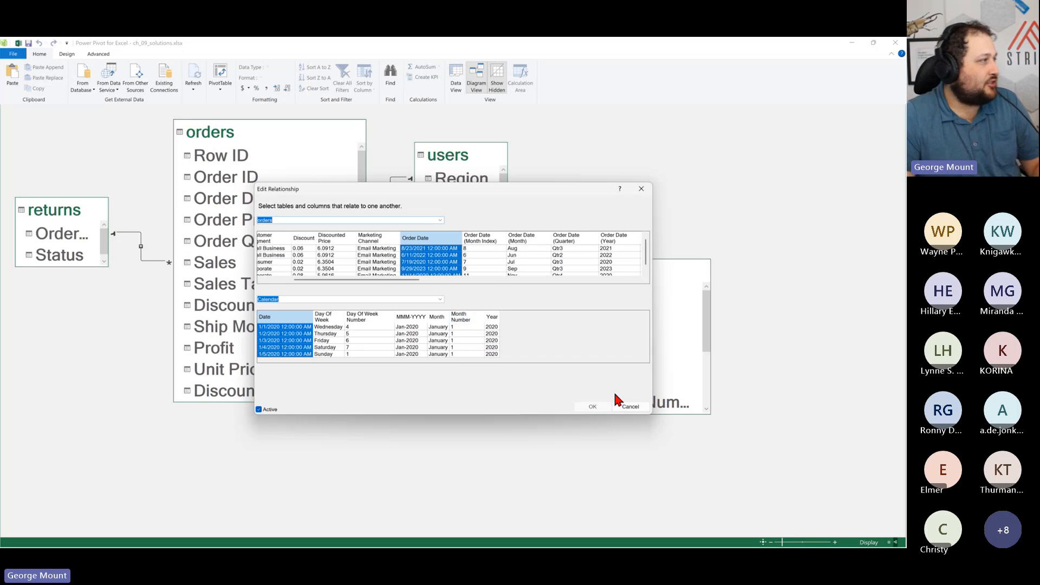
left_click(637, 403)
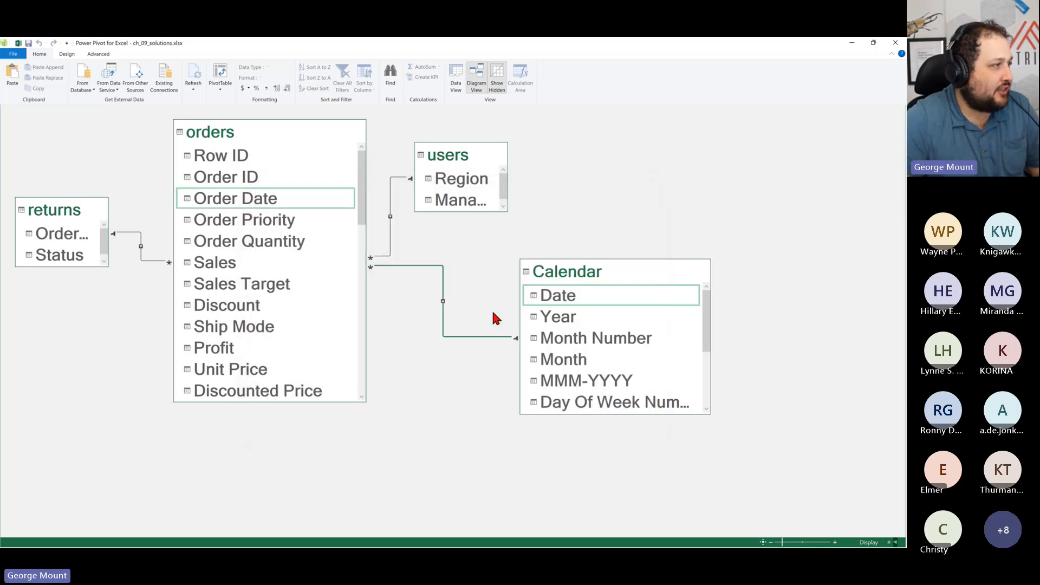
Step: Delete the relationship between orders and Calendar and recreate it by linking Calendar's Date to orders' Order Date
right_click(453, 339)
left_click(498, 398)
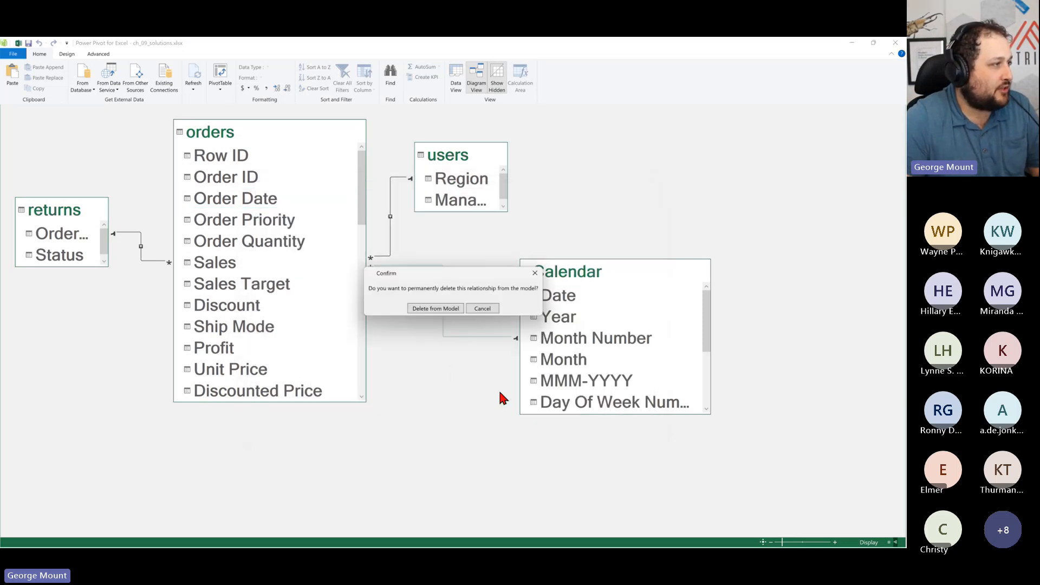
left_click(435, 312)
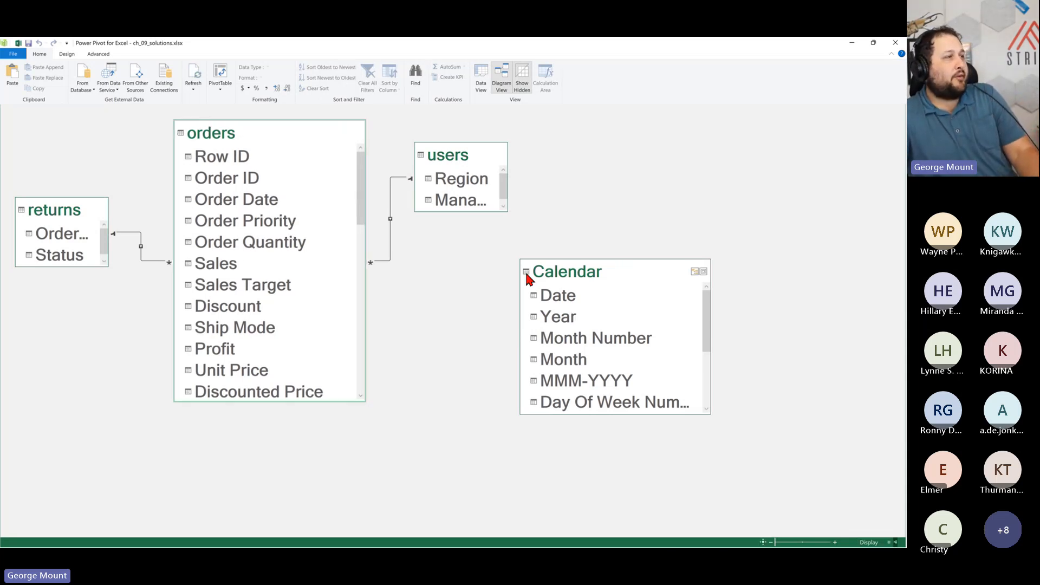
left_click_drag(611, 295, 239, 196)
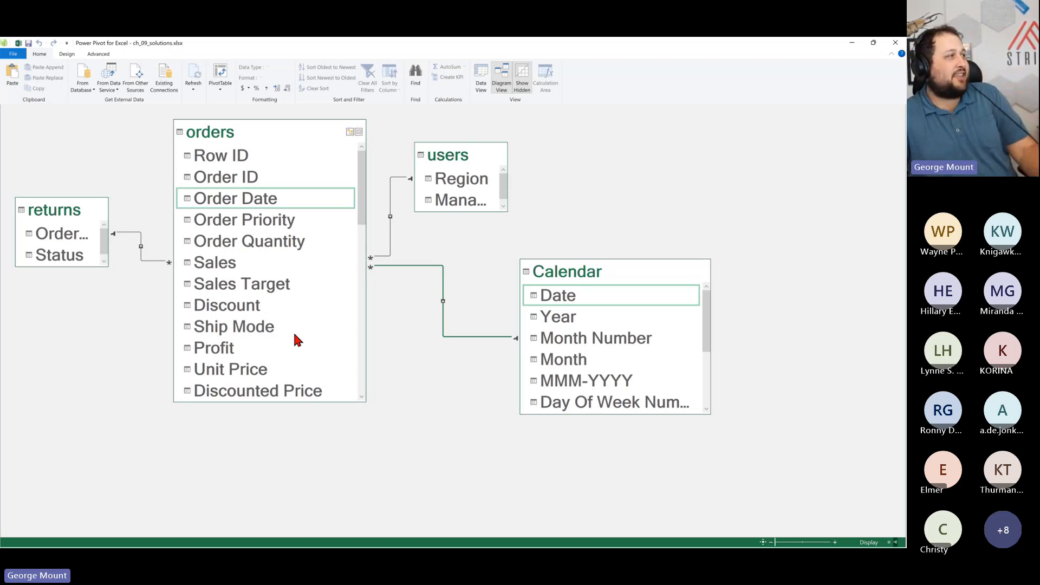
Step: Browse the full field list of the orders table in the diagram
scroll(293, 330, "down", 3)
scroll(289, 292, "down", 2)
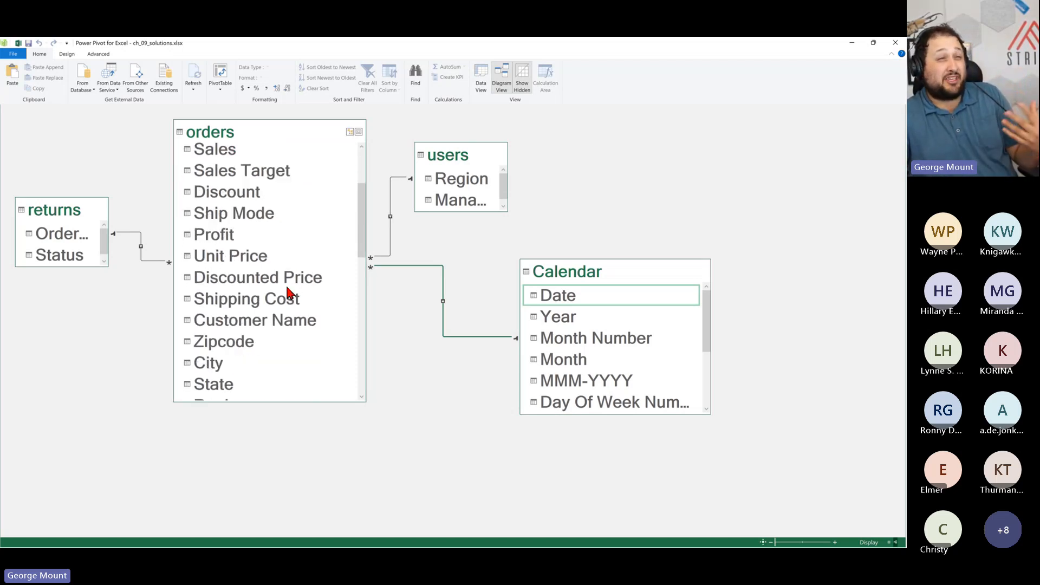
scroll(287, 292, "down", 4)
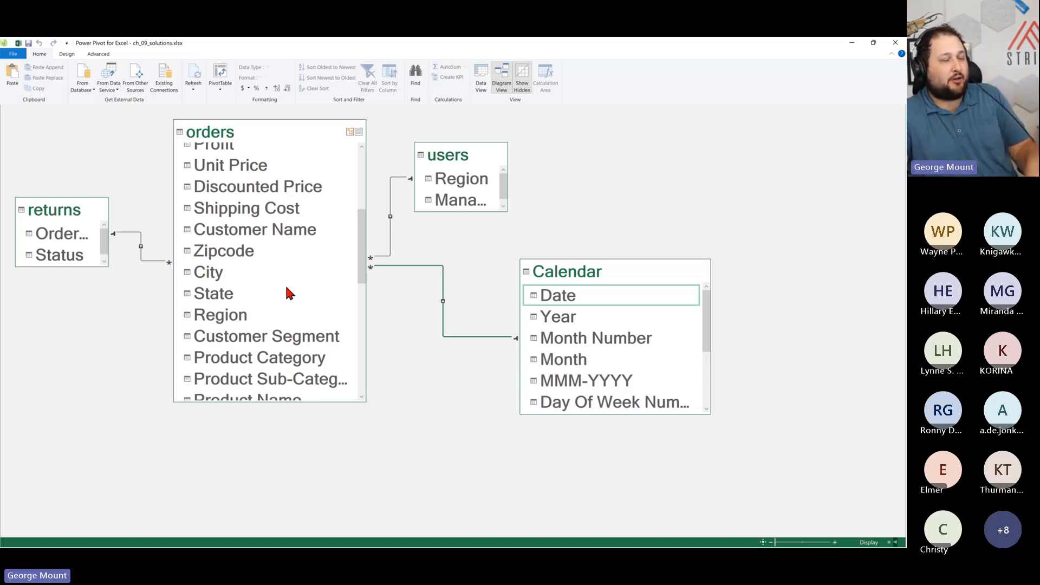
scroll(287, 288, "down", 11)
scroll(284, 298, "up", 7)
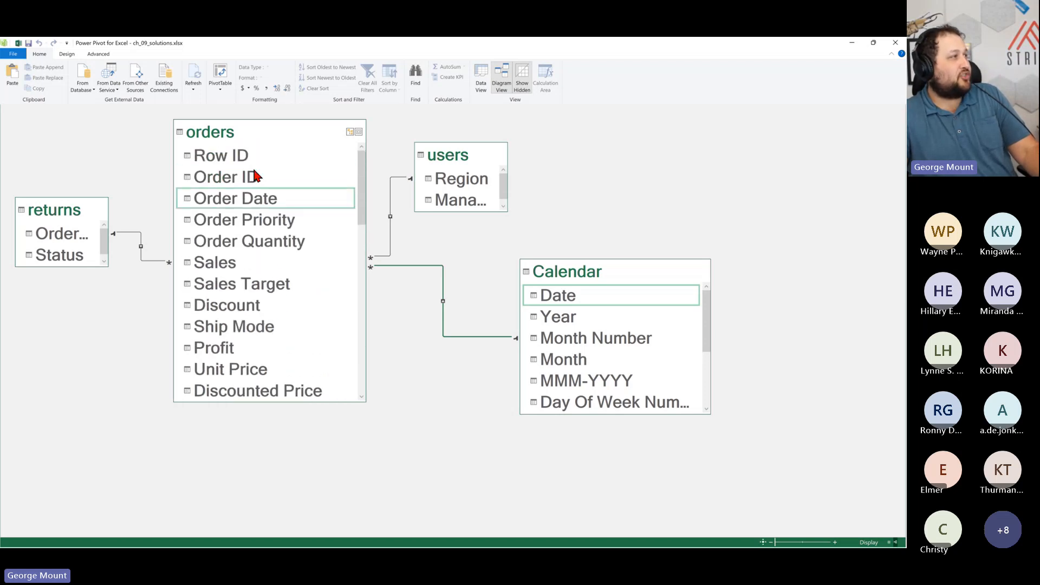
scroll(267, 234, "down", 3)
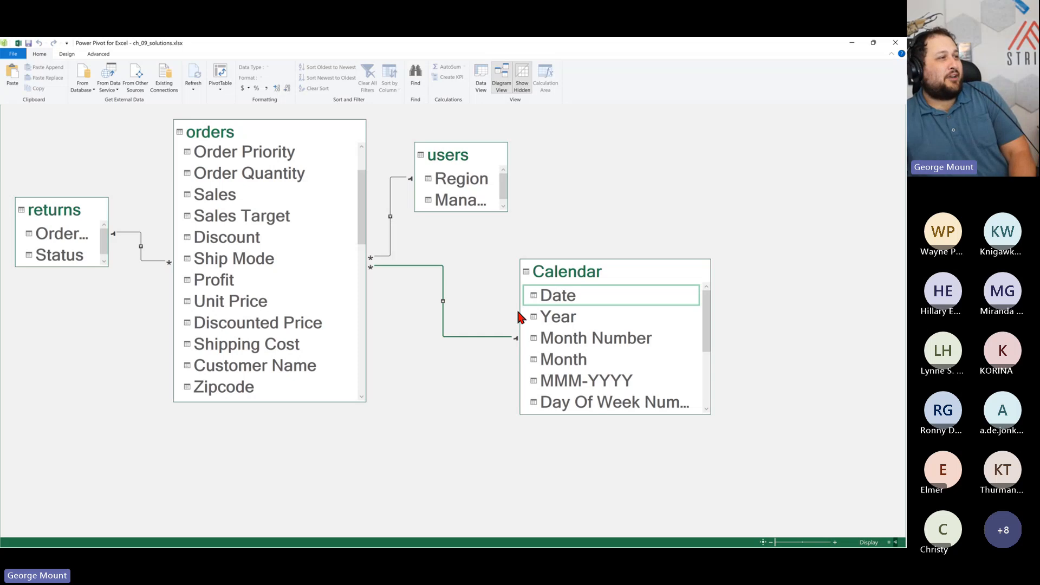
Step: Try to create a second relationship between Calendar's Date and orders' Order Date
scroll(248, 179, "up", 1)
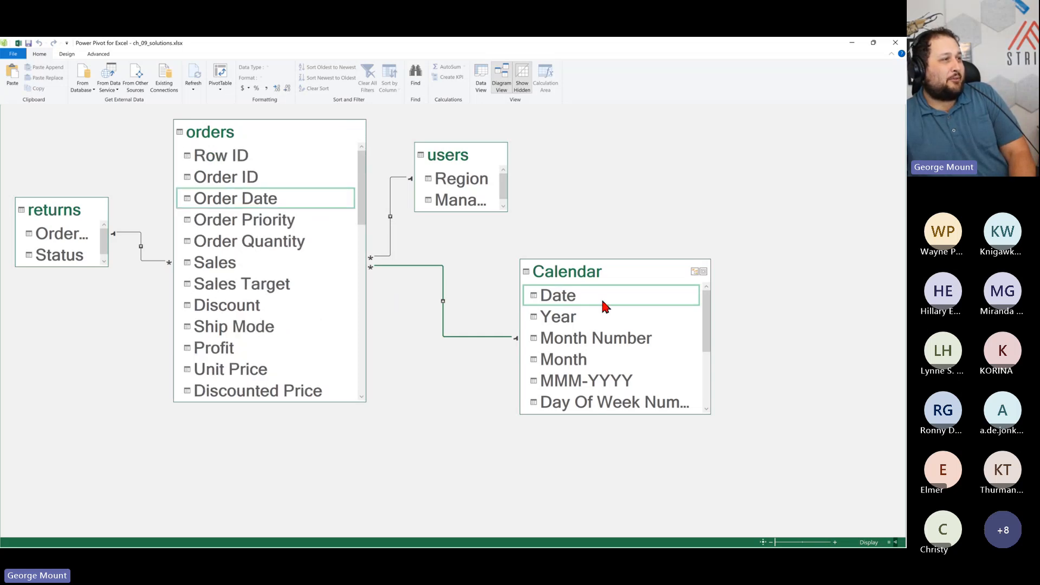
left_click_drag(606, 299, 274, 200)
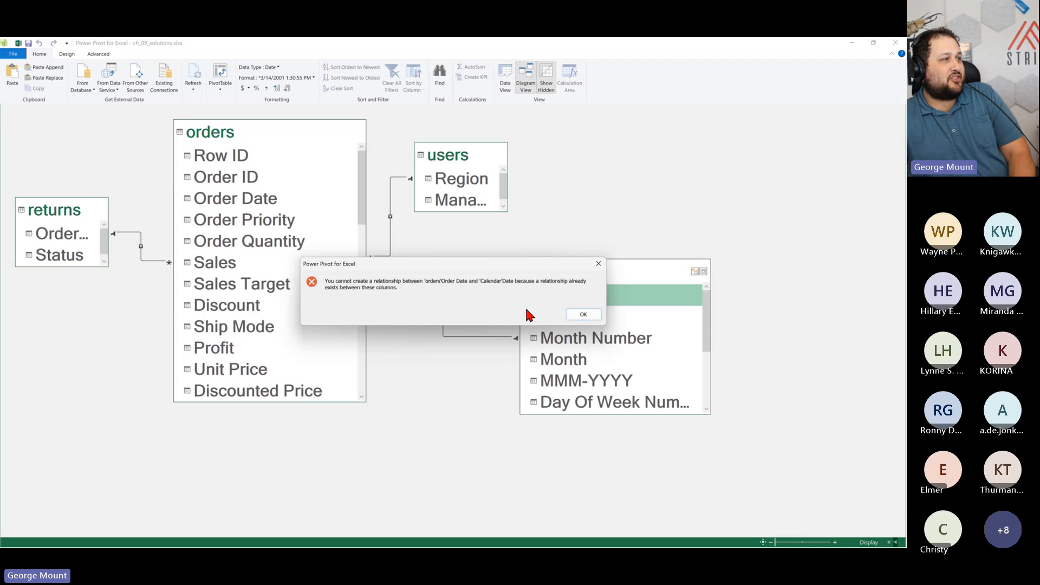
left_click(573, 313)
Step: Review the Calendar table's date fields and the levels of its Date Hierarchy
scroll(587, 325, "down", 2)
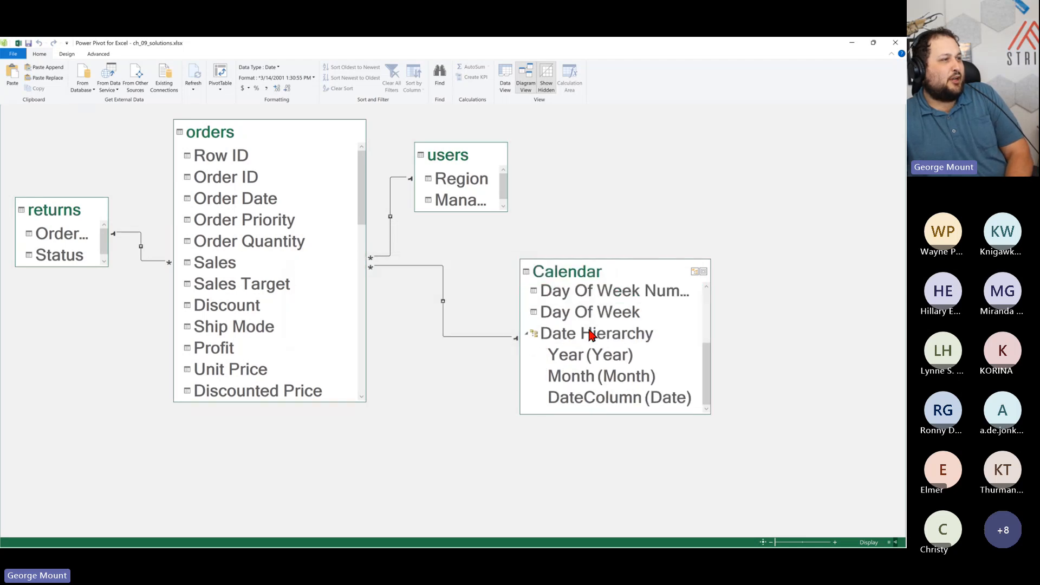
scroll(591, 357, "up", 2)
scroll(593, 365, "down", 2)
scroll(592, 357, "up", 2)
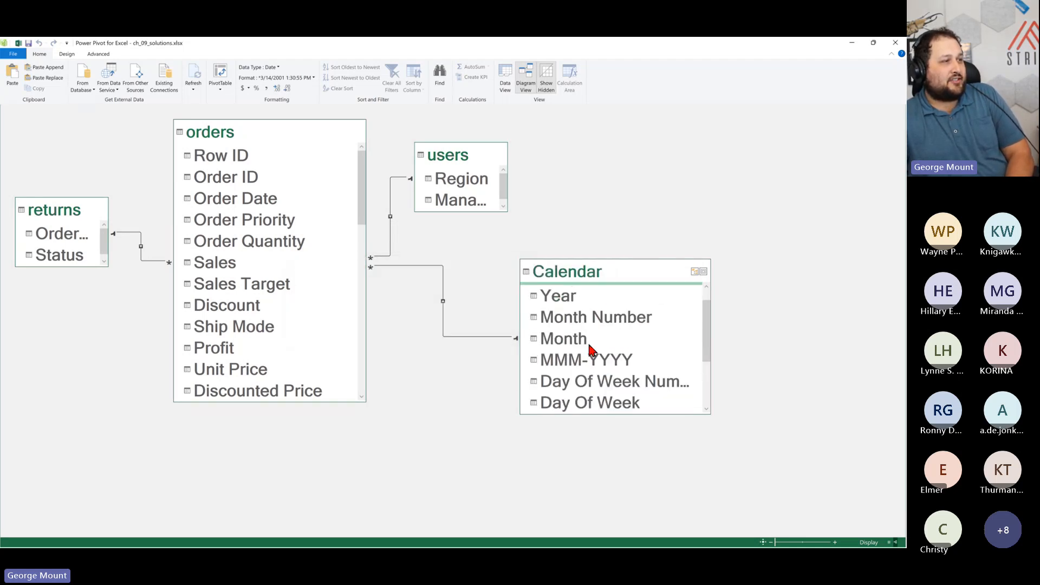
scroll(592, 353, "down", 2)
scroll(590, 346, "up", 2)
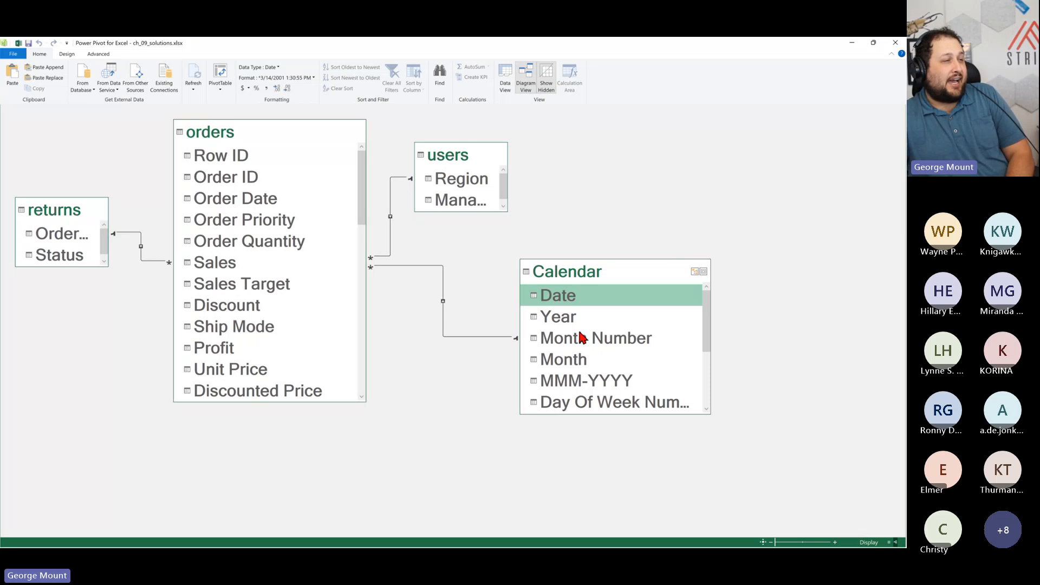
scroll(576, 326, "down", 1)
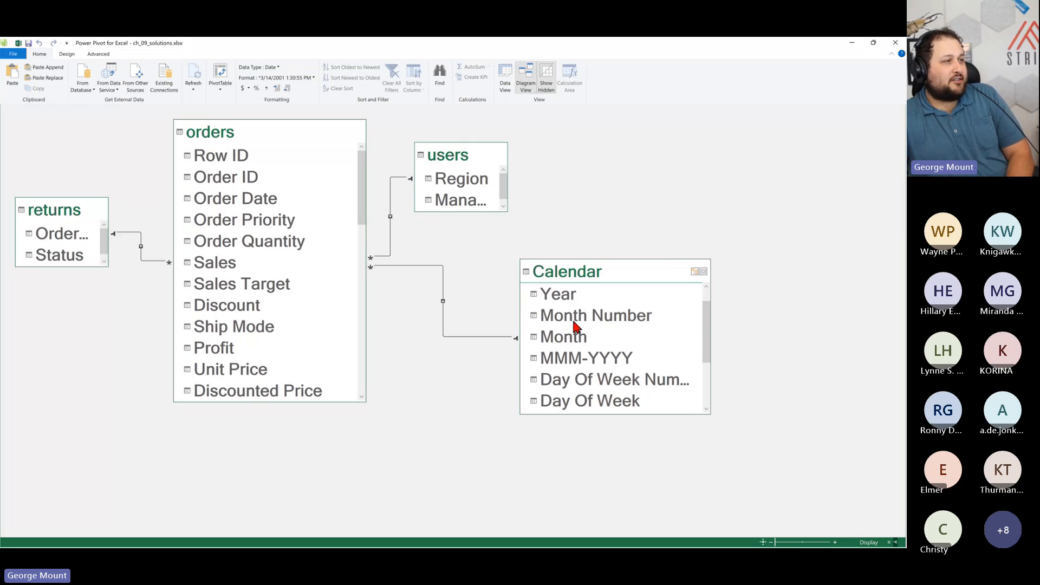
scroll(575, 326, "down", 3)
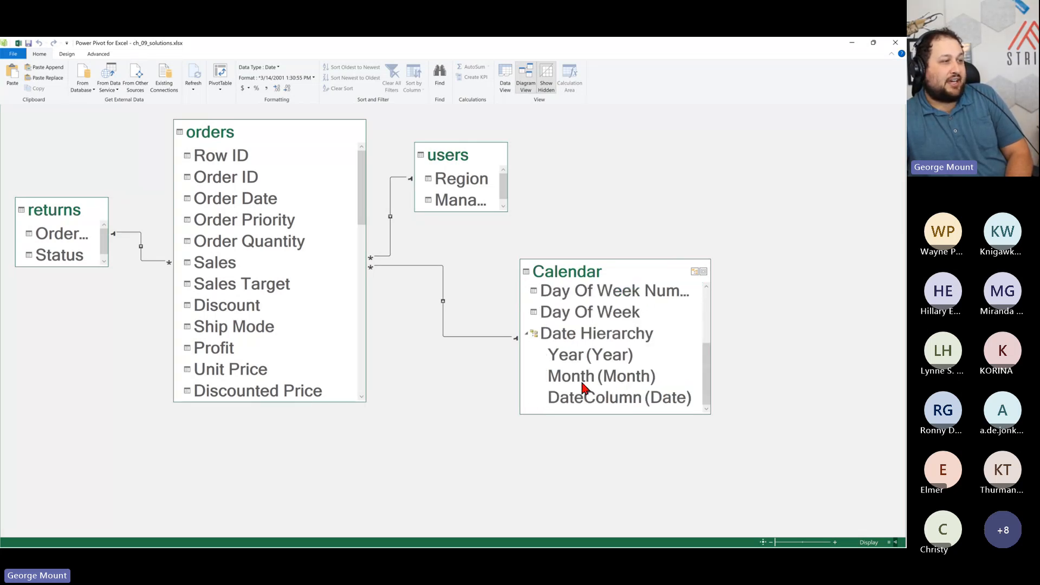
scroll(582, 347, "up", 3)
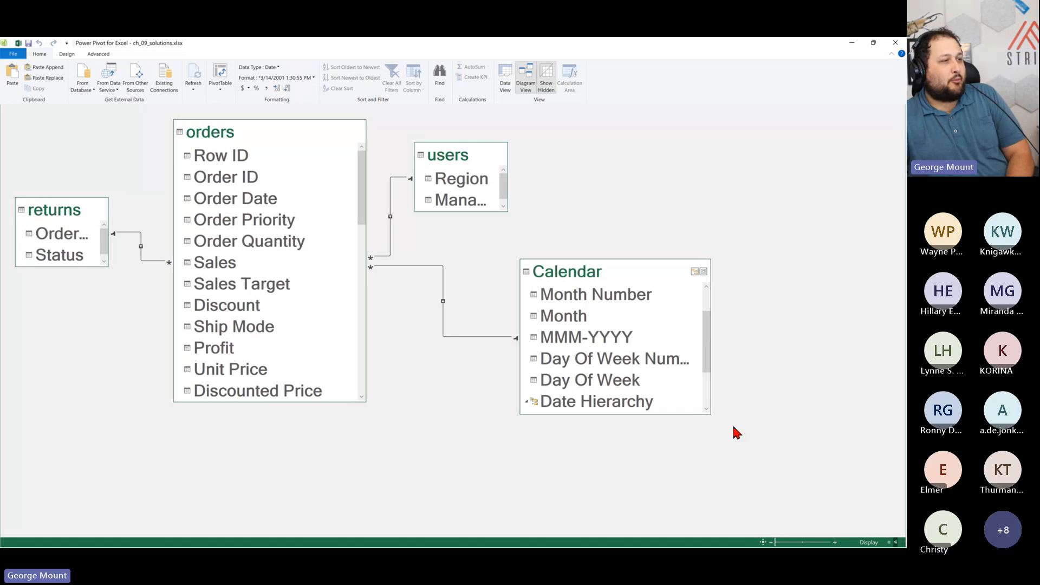
Step: Enlarge the Calendar table in the diagram, place it closer to the orders table, and trim its excess width
left_click_drag(707, 415, 856, 464)
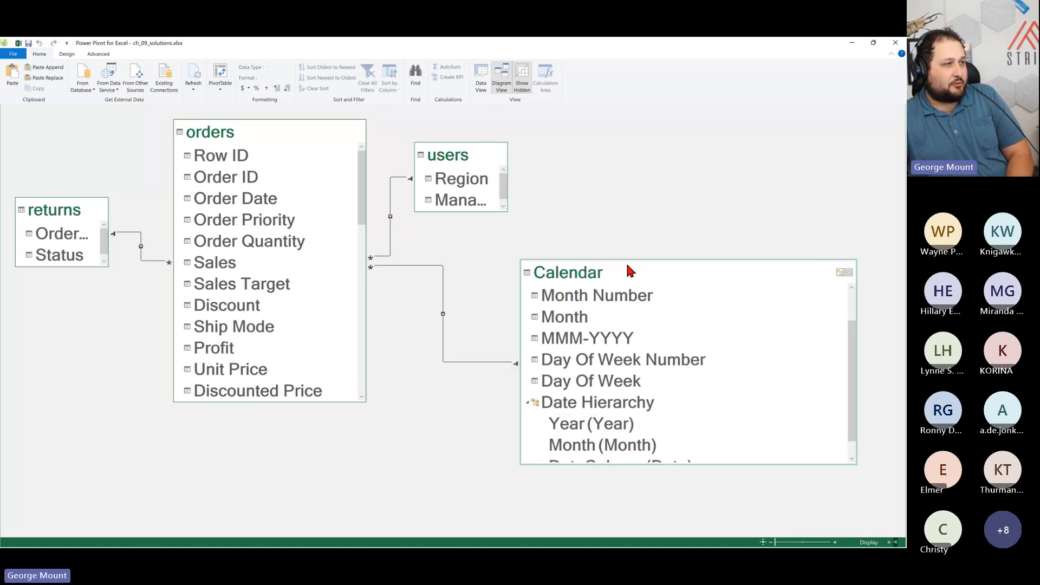
left_click_drag(627, 270, 564, 278)
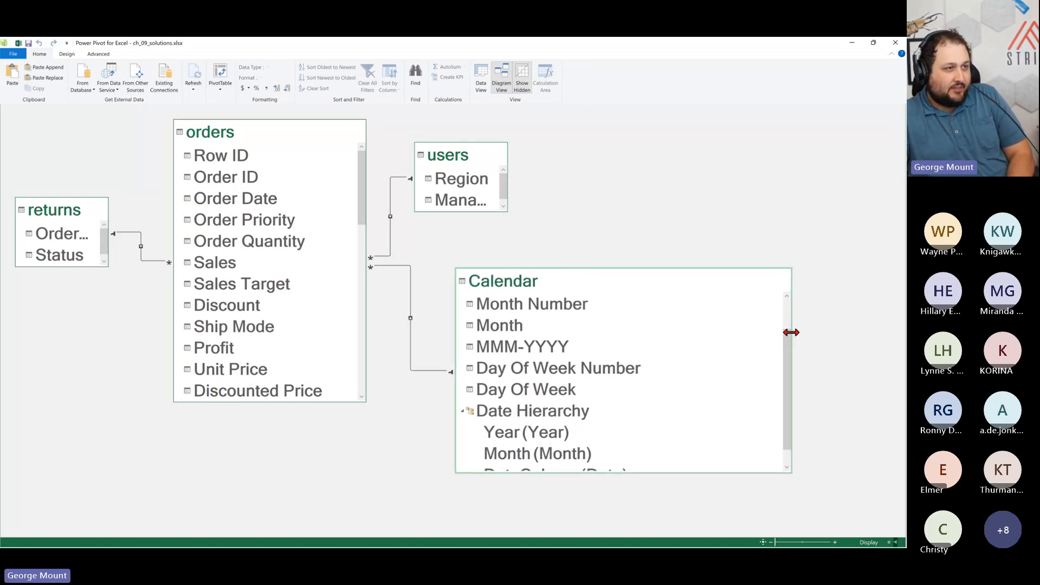
left_click_drag(789, 332, 728, 327)
scroll(618, 411, "down", 1)
scroll(608, 402, "up", 3)
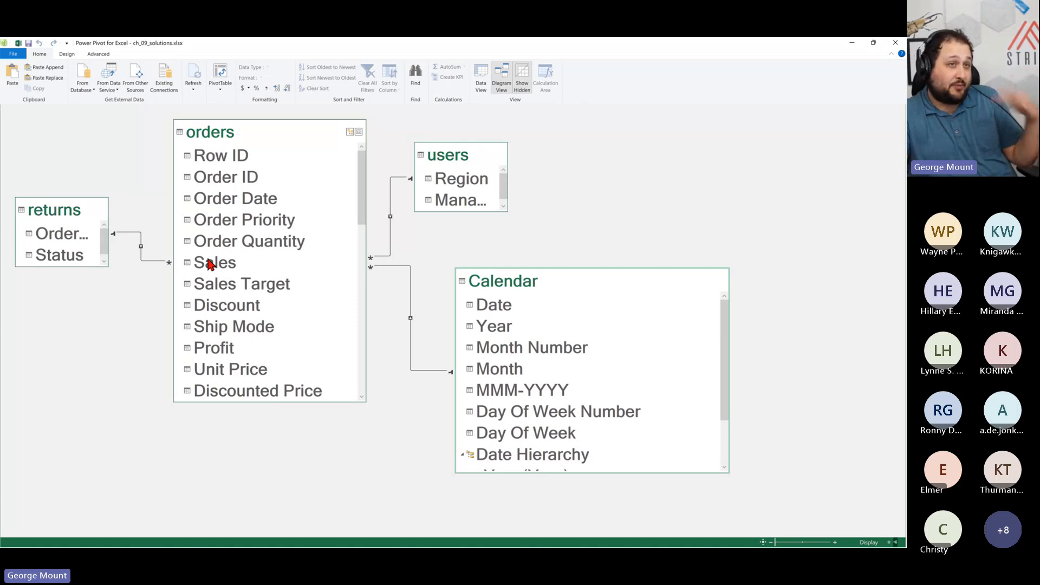
Step: Close the Power Pivot data model window and view the start of the PivotTable on the time-intelligence sheet
scroll(244, 273, "down", 2)
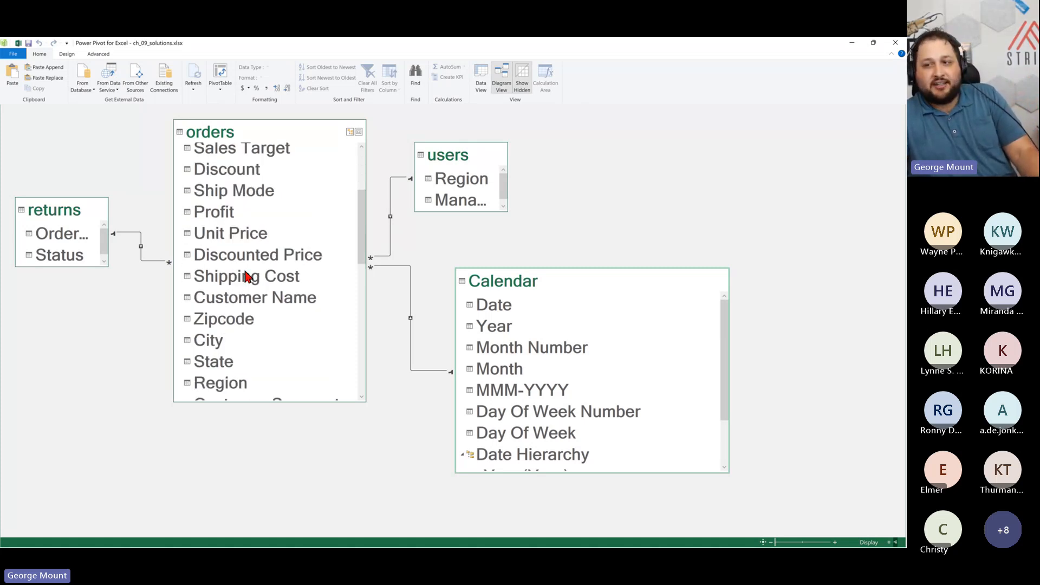
scroll(250, 277, "up", 2)
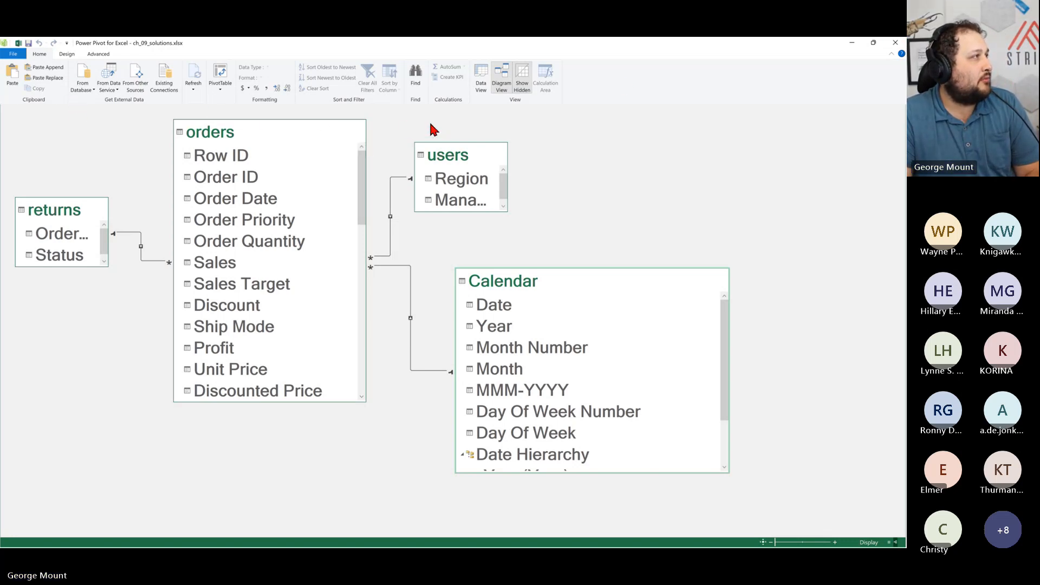
left_click(895, 42)
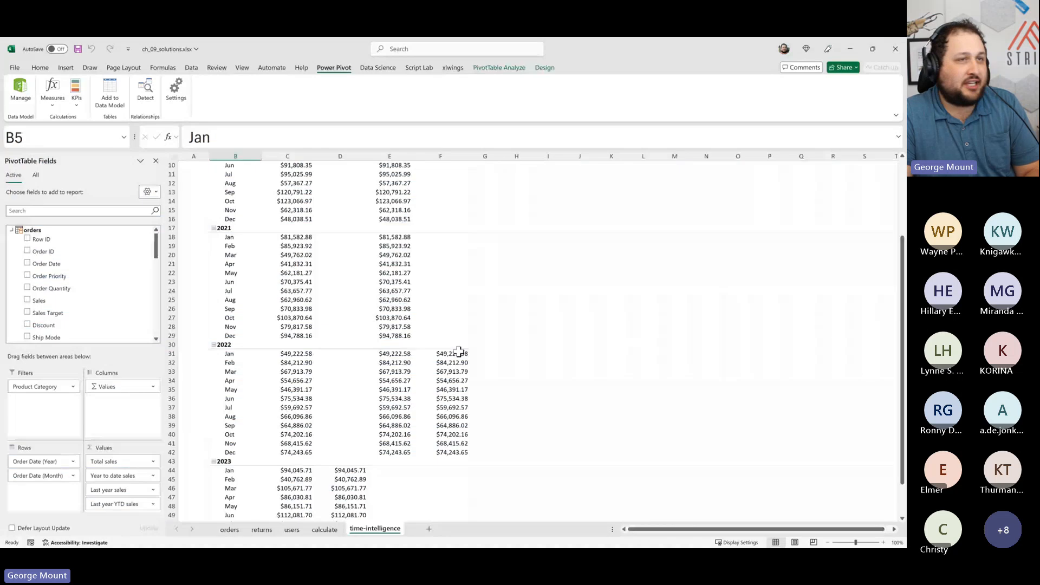
scroll(458, 352, "up", 3)
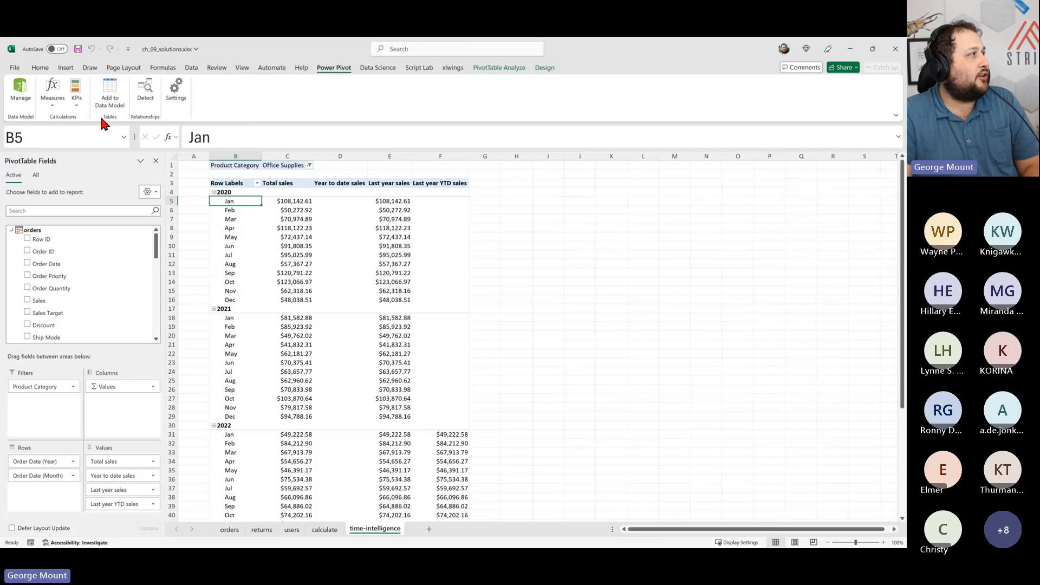
Step: Open the Manage Measures dialog and size it to show every measure's complete formula
left_click(59, 107)
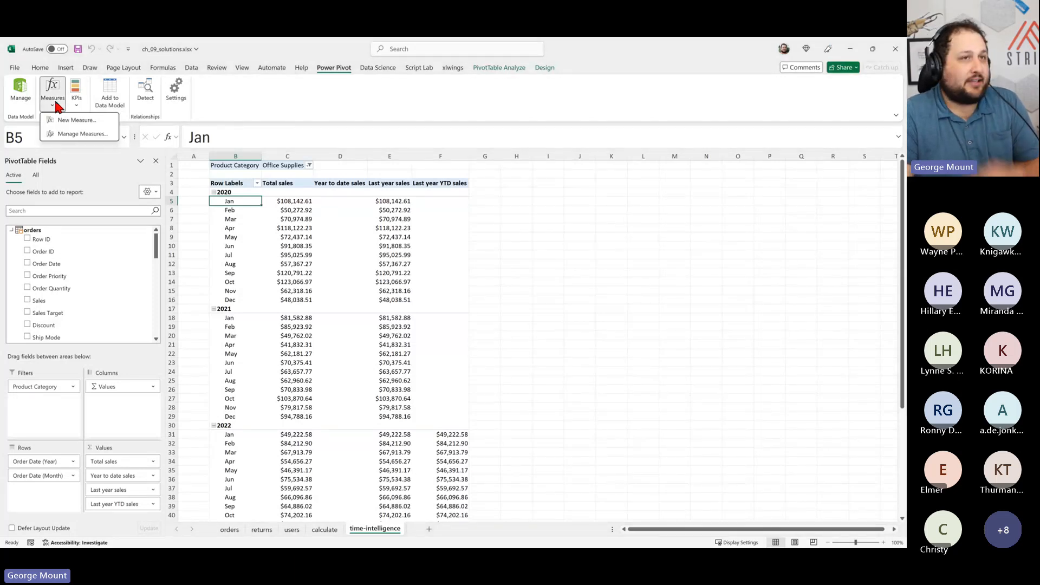
left_click(82, 140)
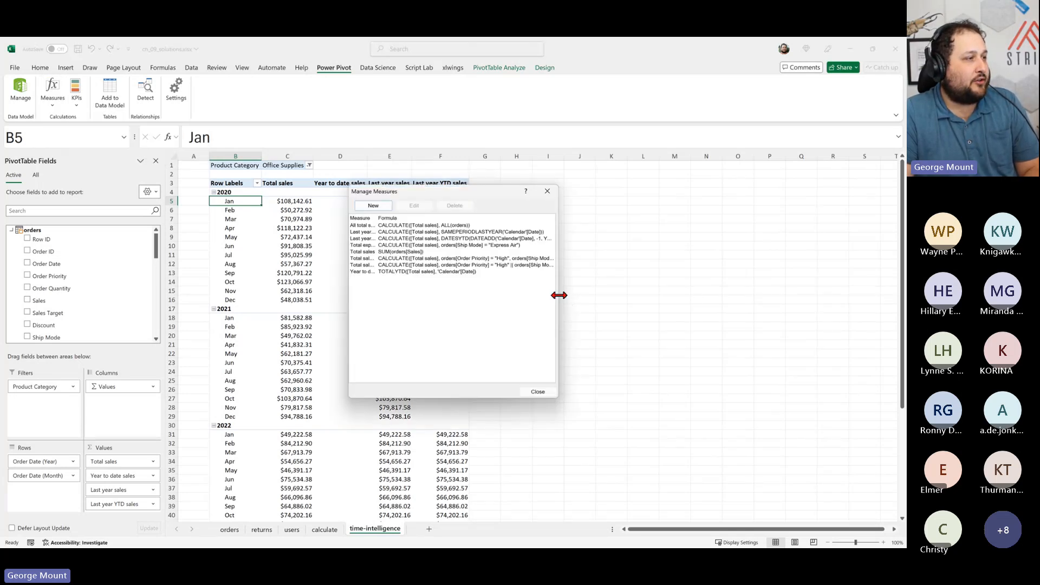
left_click_drag(559, 295, 669, 296)
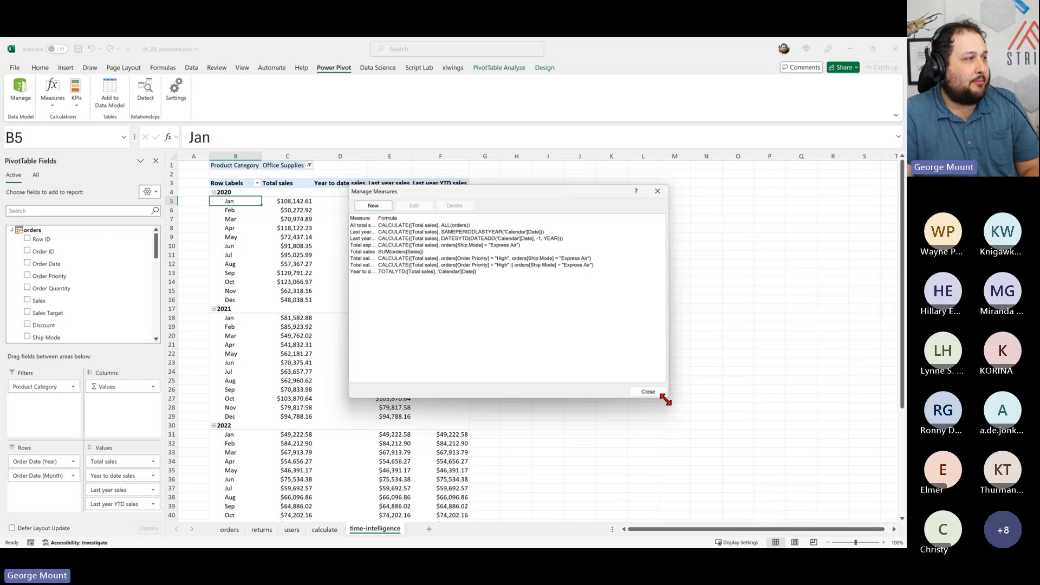
left_click_drag(665, 399, 595, 288)
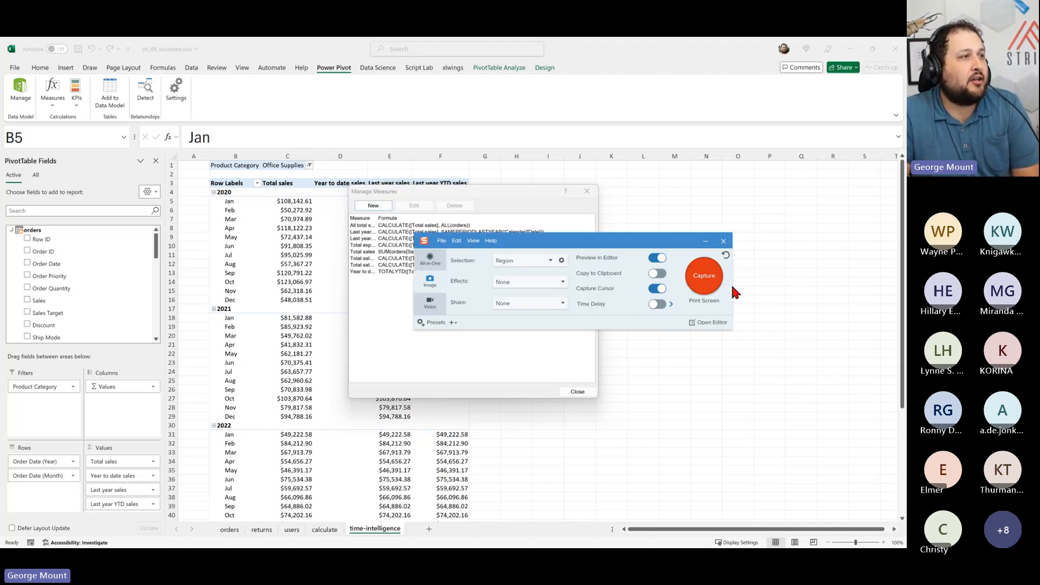
Step: Capture the Manage Measures dialog as a region screenshot with Snagit, close Snagit, and enlarge the dialog
key("Print")
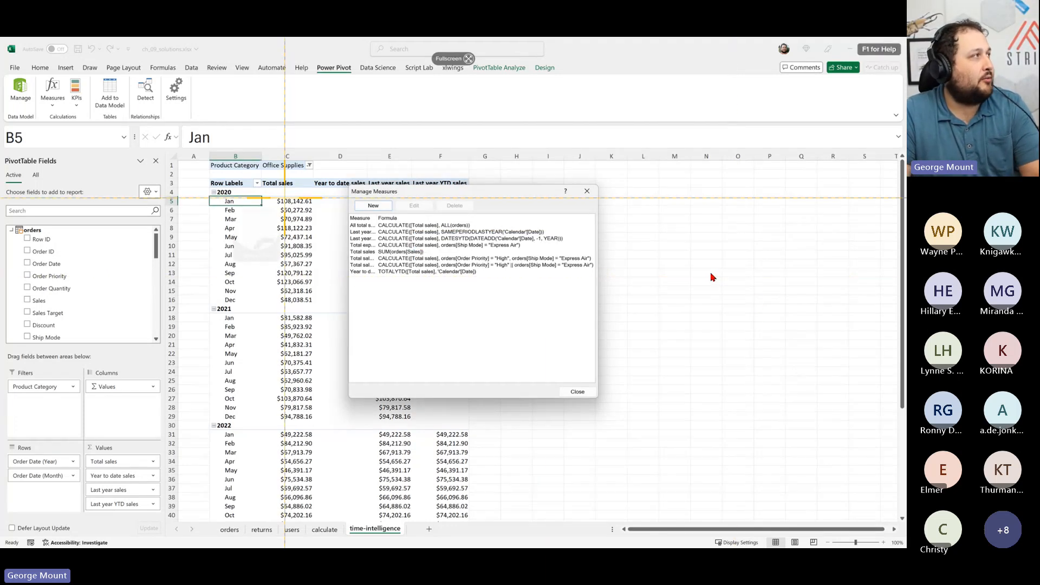
left_click_drag(344, 180, 614, 416)
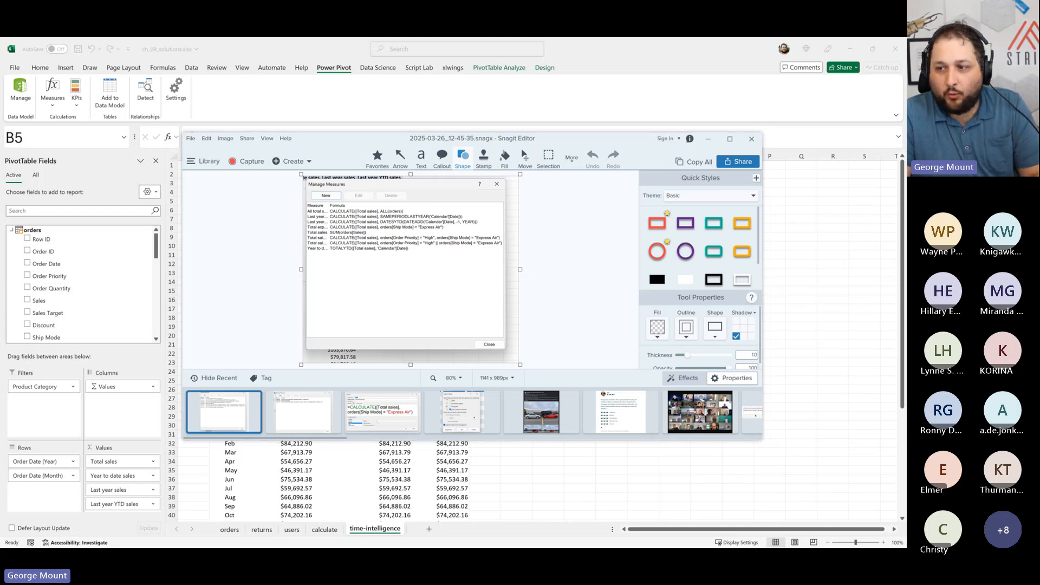
left_click(751, 139)
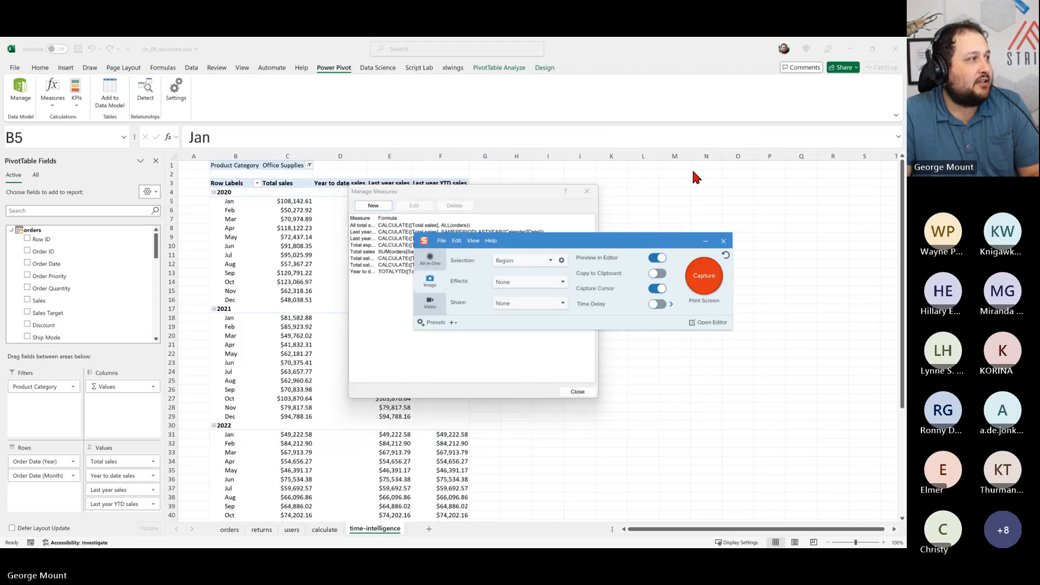
left_click(725, 240)
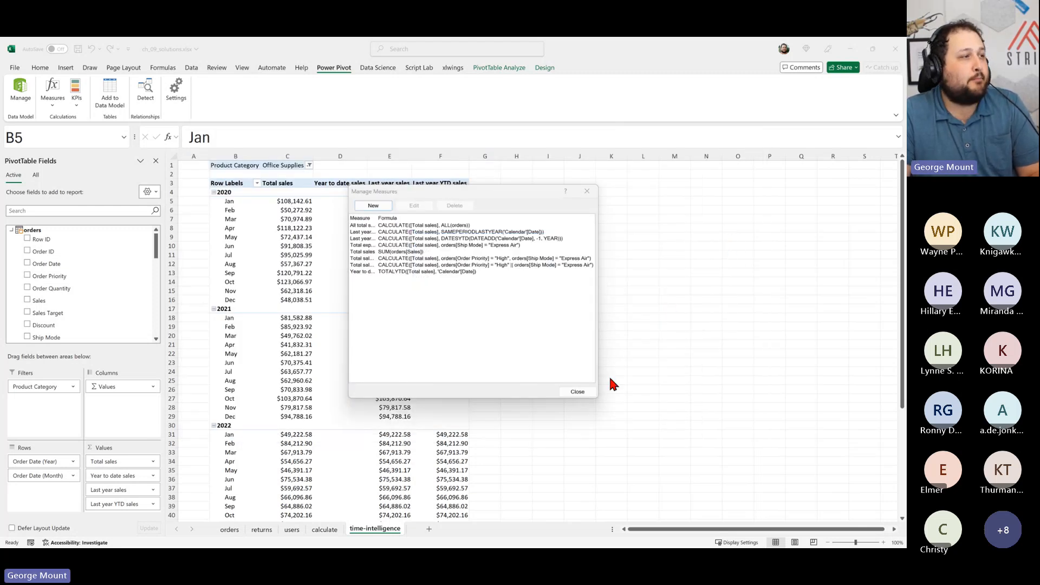
left_click_drag(595, 406, 842, 459)
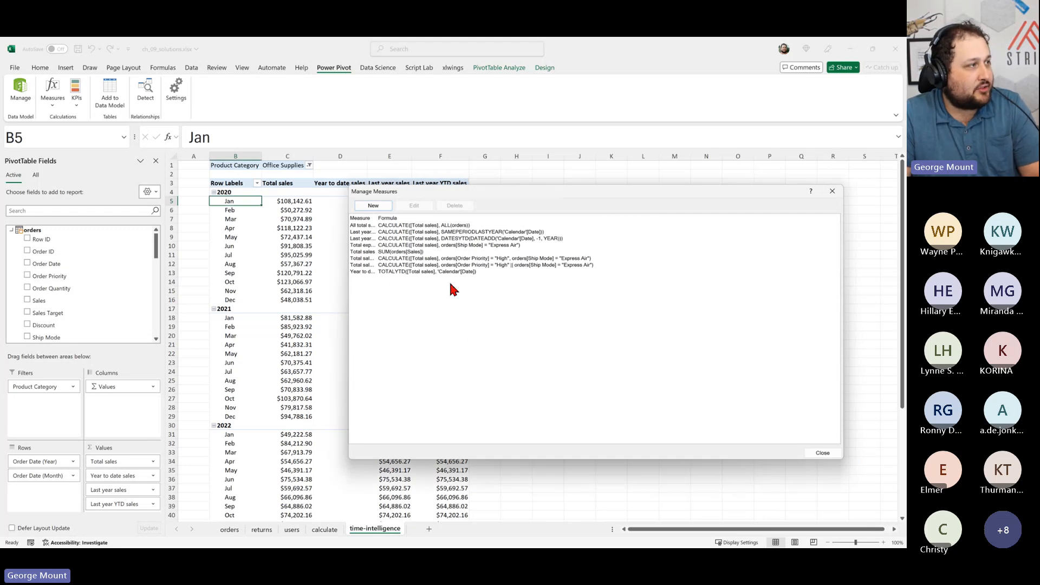
Step: Open the Year to date sales measure, examine its TOTALYTD function and both arguments, and leave it without saving
left_click(408, 272)
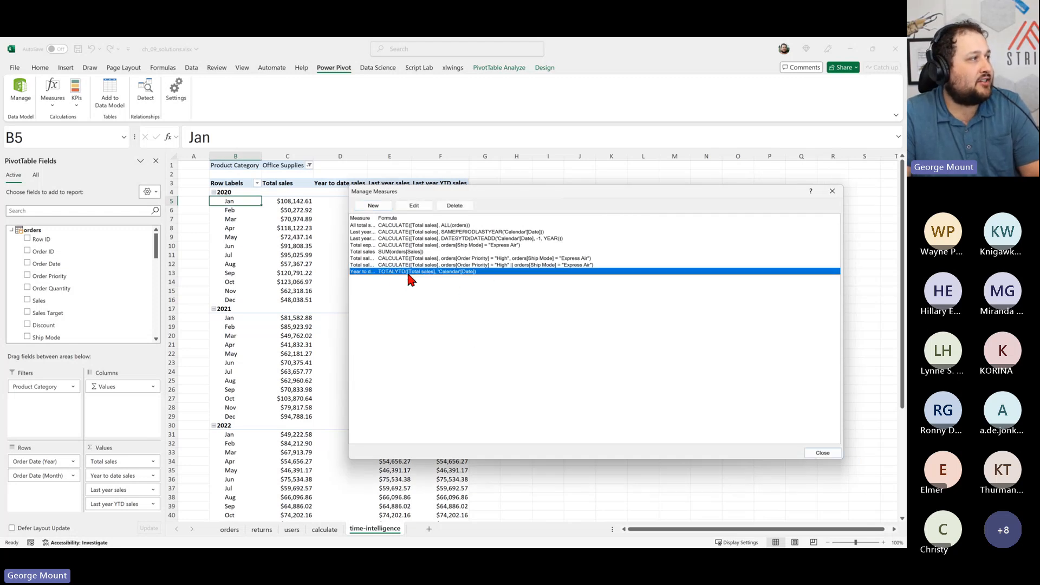
left_click(423, 206)
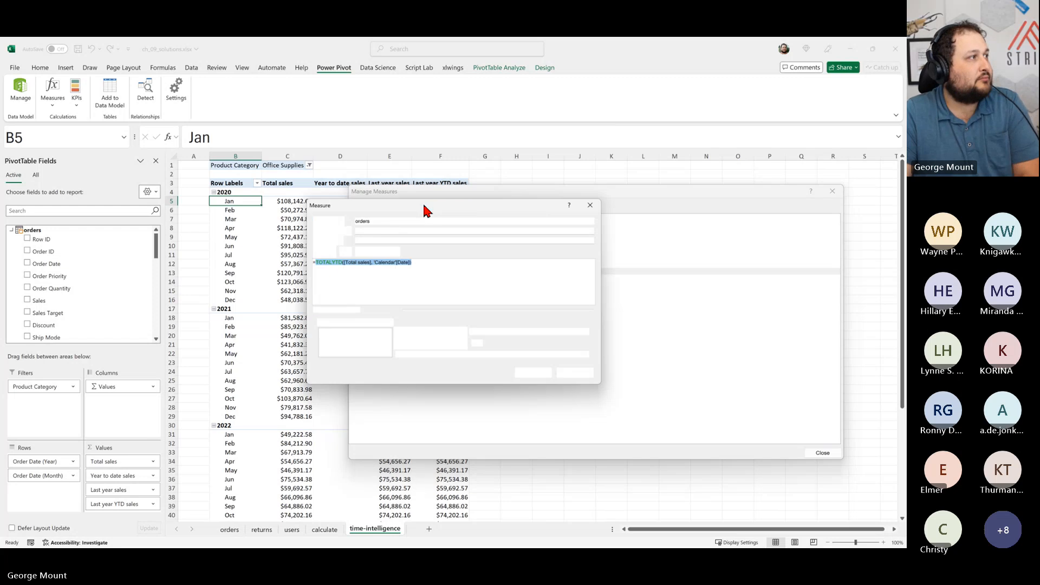
scroll(464, 295, "up", 5)
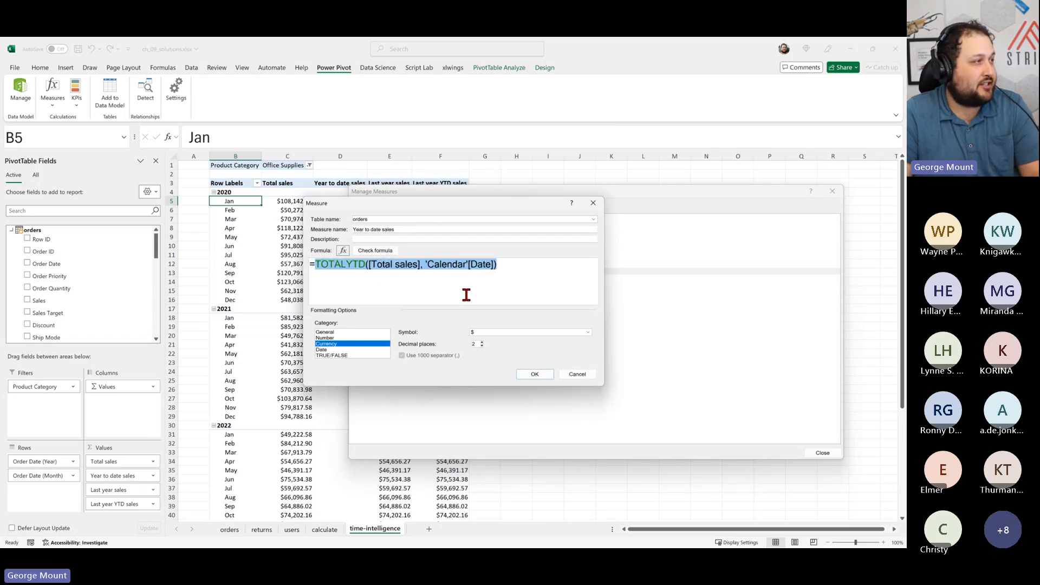
left_click(345, 269)
left_click_drag(327, 269, 392, 269)
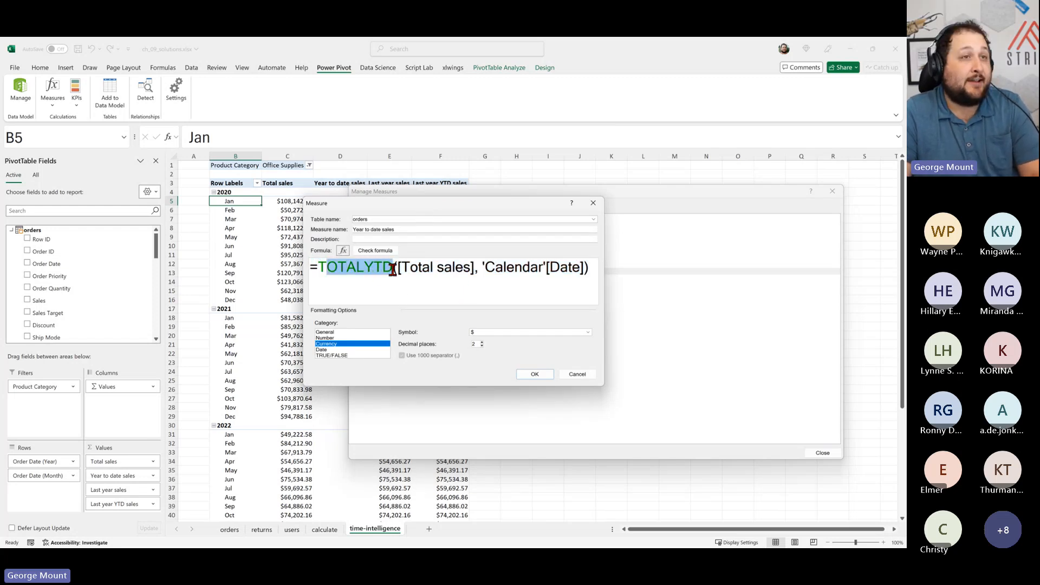
left_click(440, 268)
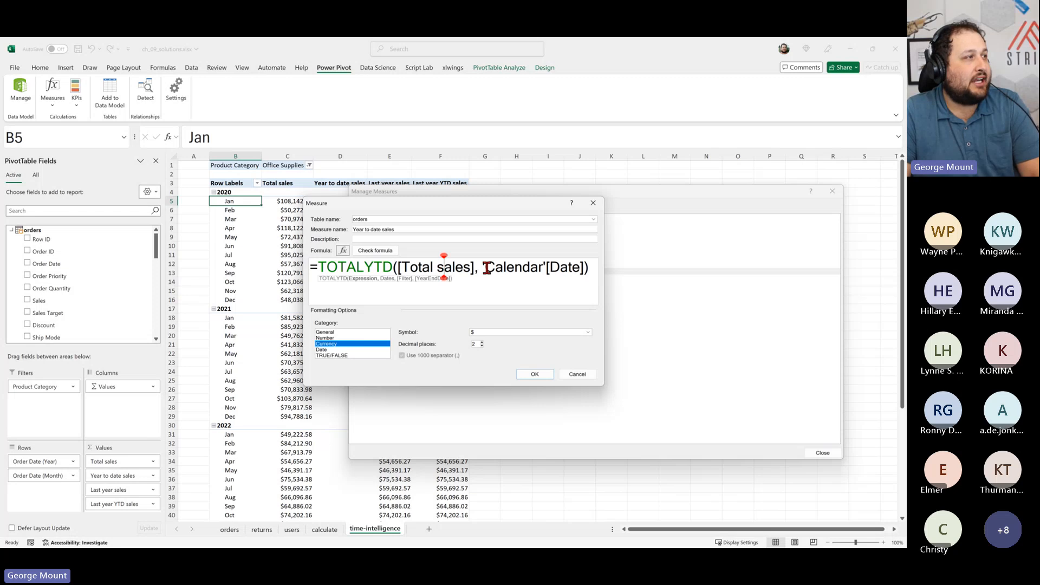
left_click_drag(484, 268, 562, 267)
left_click(566, 267)
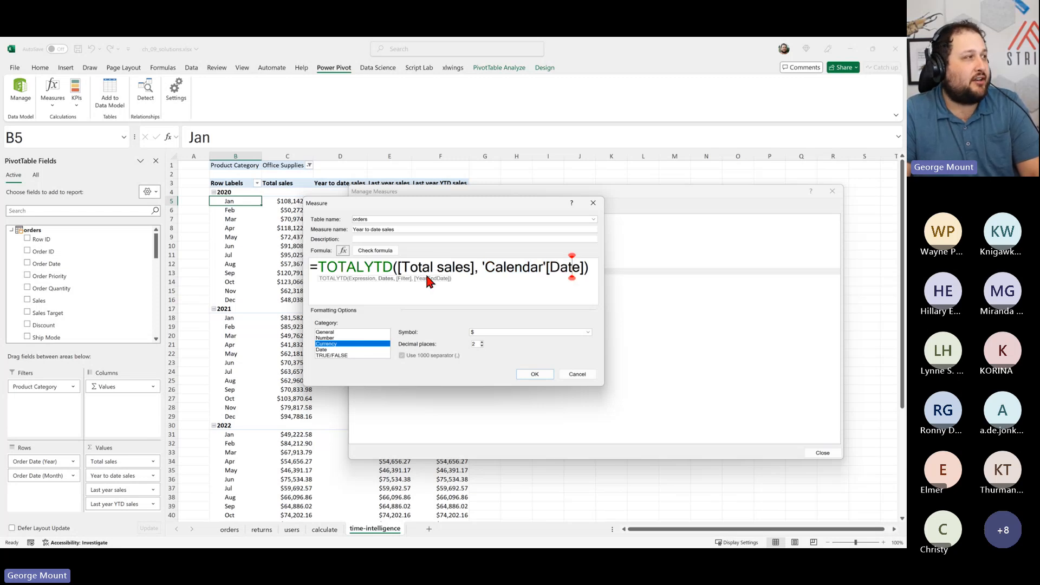
left_click_drag(404, 267, 553, 272)
left_click(563, 271)
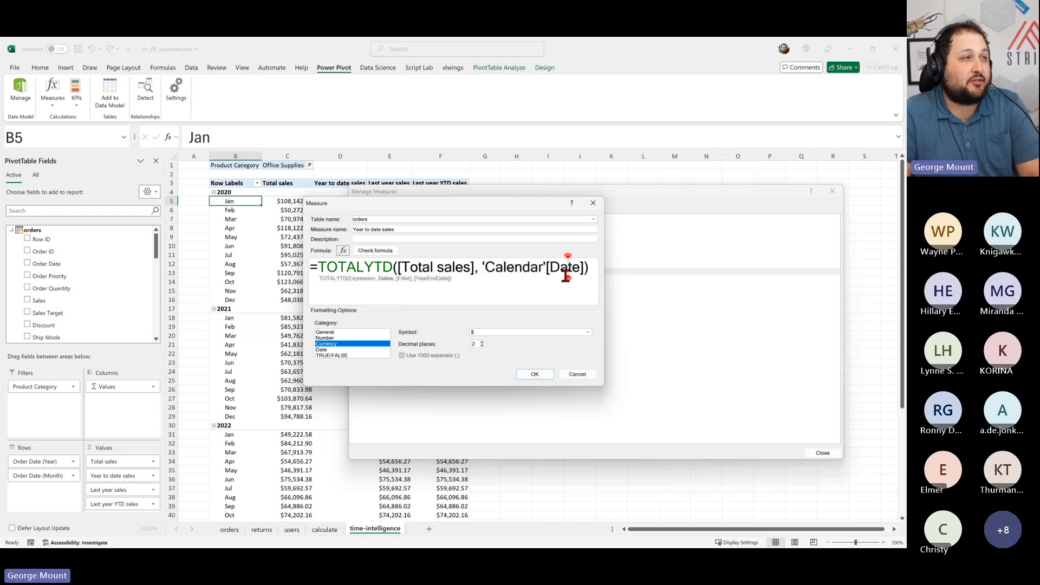
left_click(575, 375)
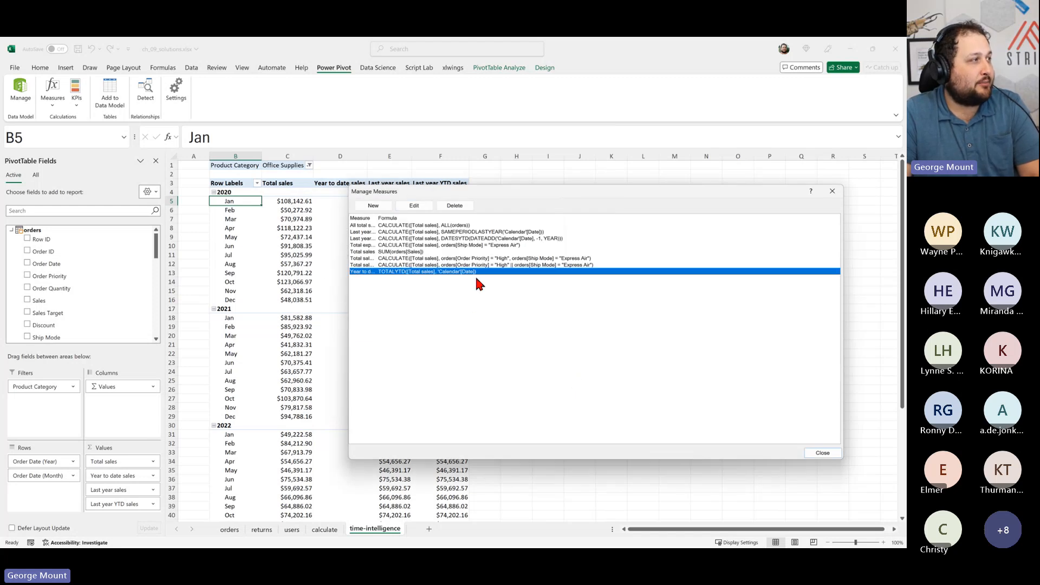
Step: Open the Last year sales measure, examine how CALCULATE uses SAMEPERIODLASTYEAR on the Calendar date, and leave it without saving
left_click_drag(378, 218, 428, 228)
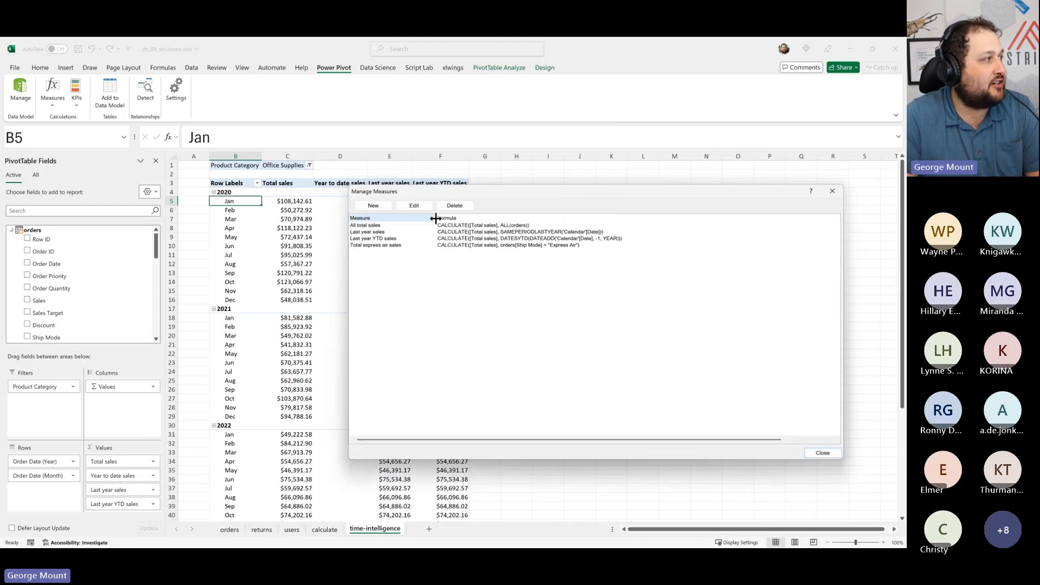
left_click(404, 233)
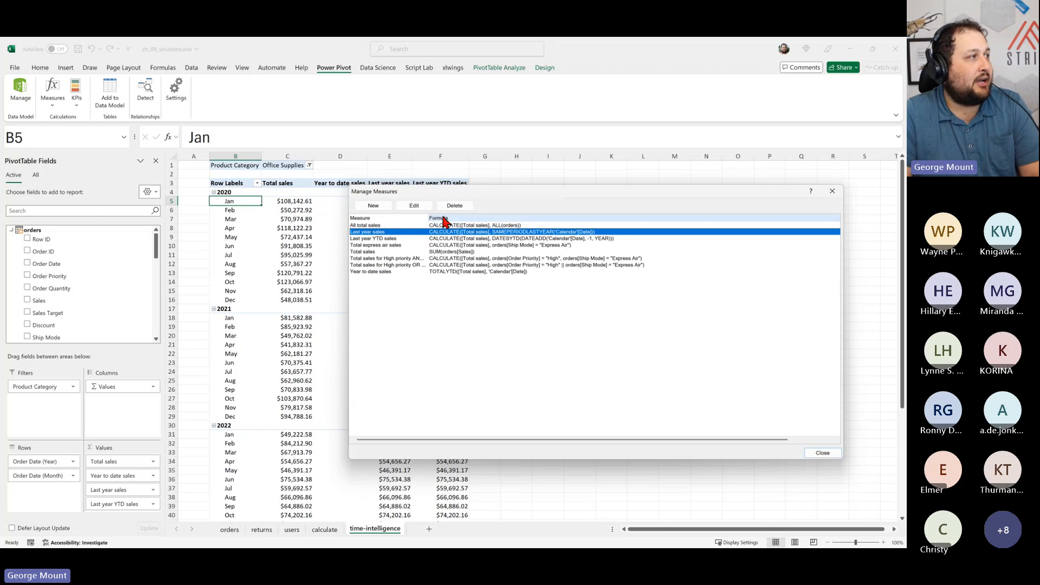
left_click(410, 207)
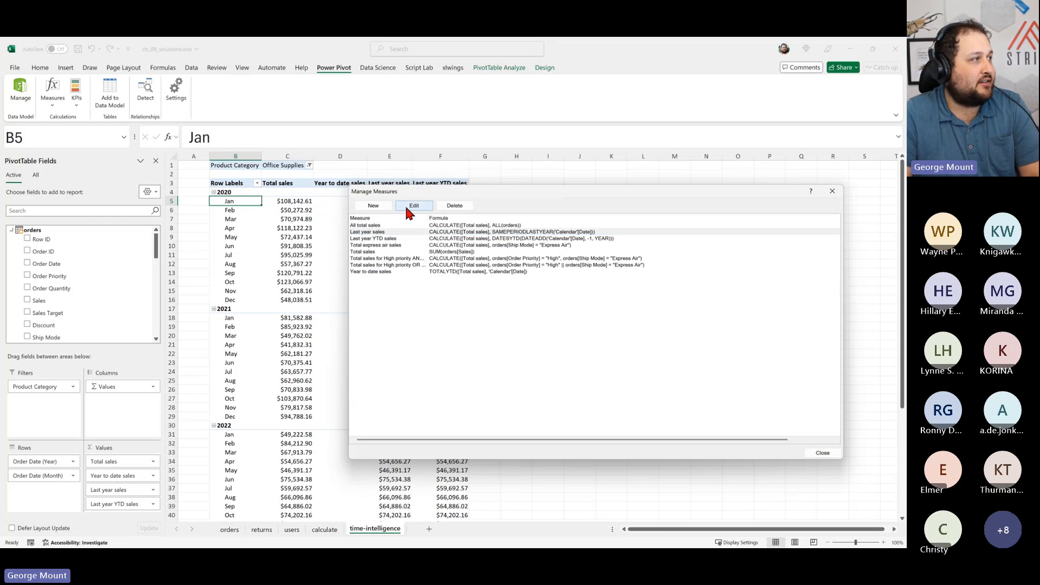
left_click(414, 206)
scroll(497, 288, "up", 3)
left_click(362, 267)
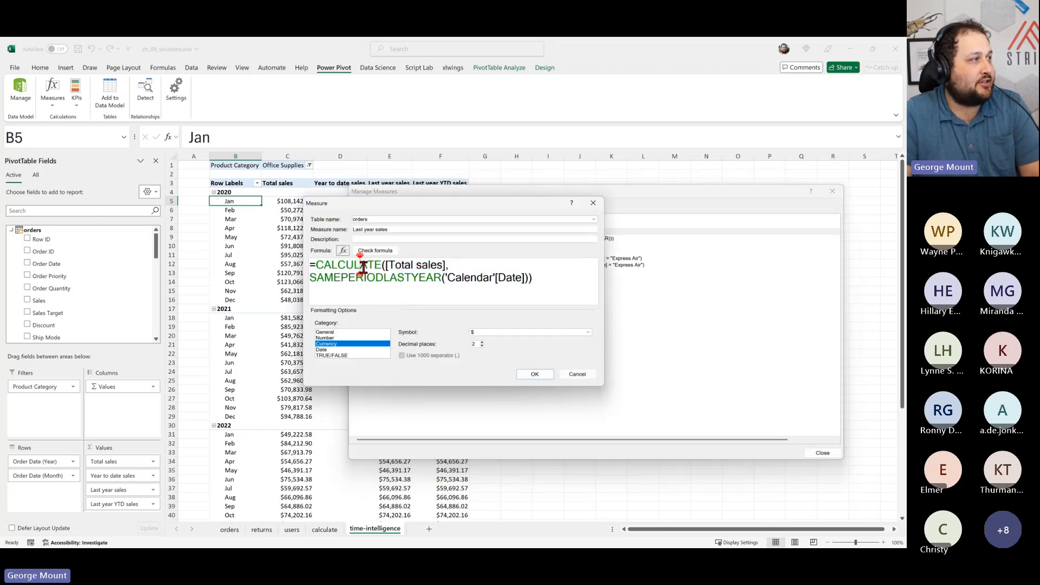
left_click(431, 267)
left_click(378, 281)
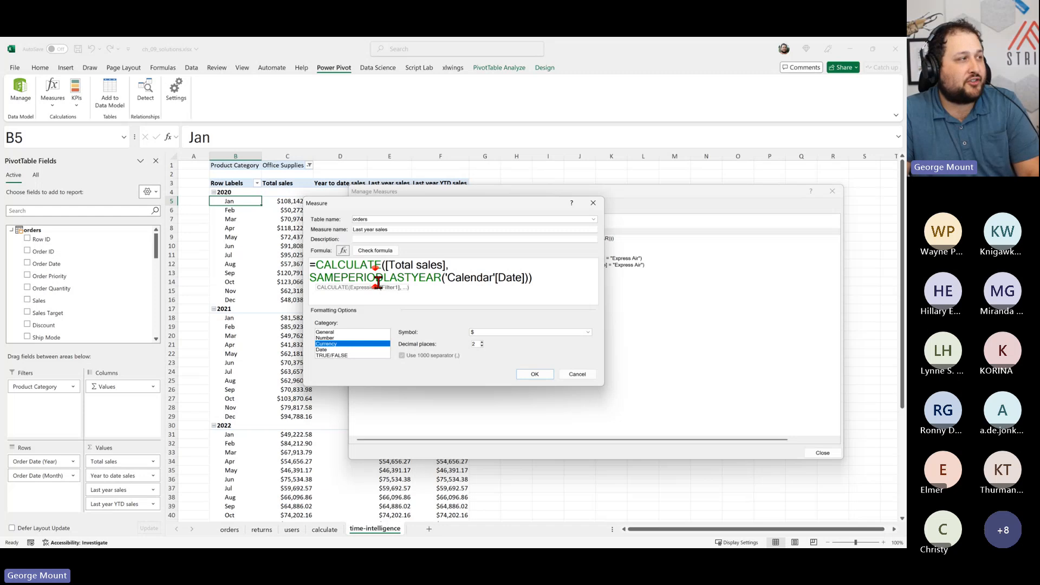
left_click_drag(320, 281, 426, 277)
left_click(488, 277)
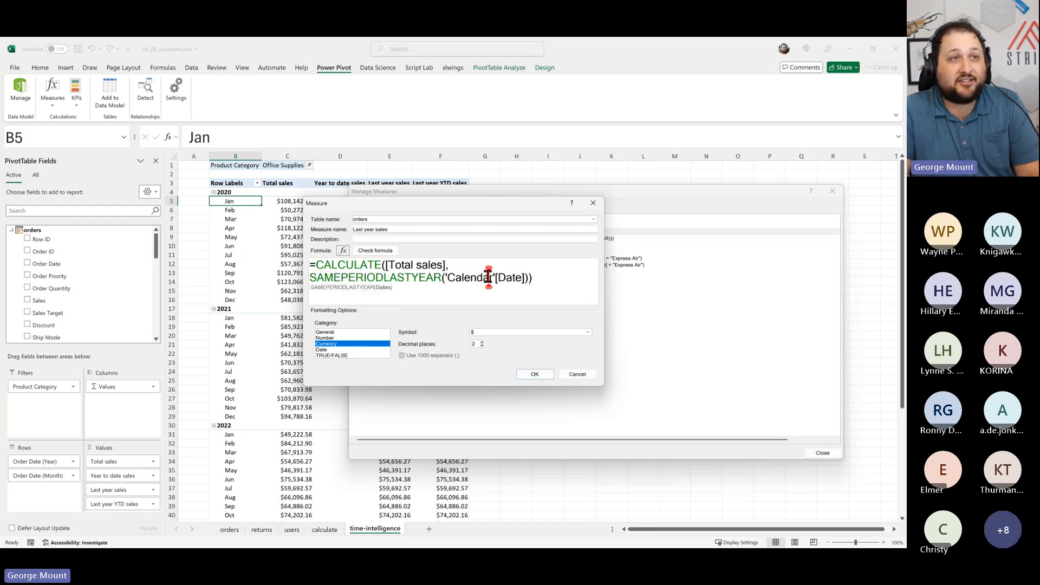
left_click_drag(359, 265, 442, 269)
left_click(442, 275)
left_click_drag(325, 280, 525, 276)
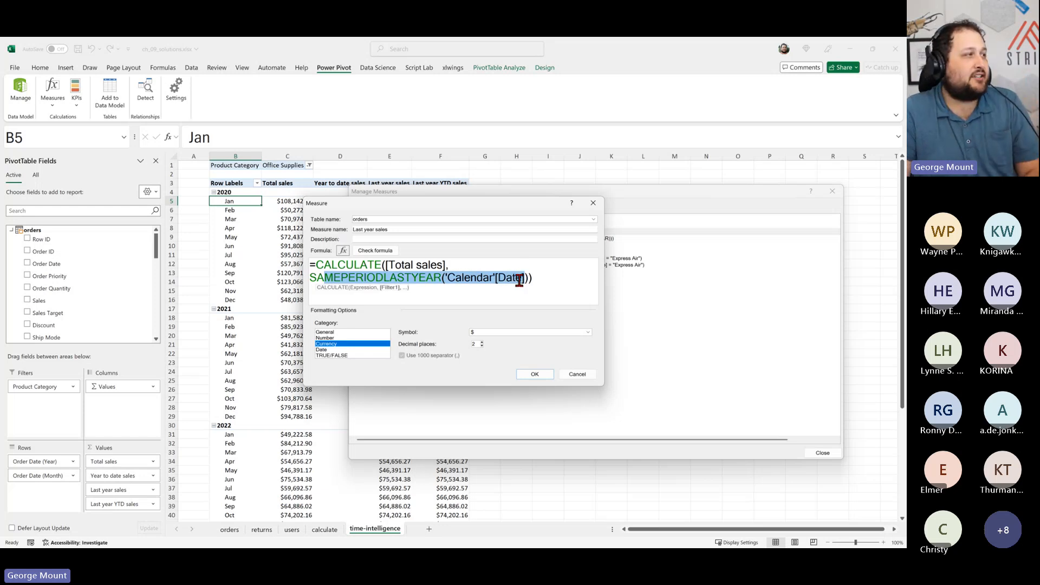
left_click_drag(348, 277, 491, 277)
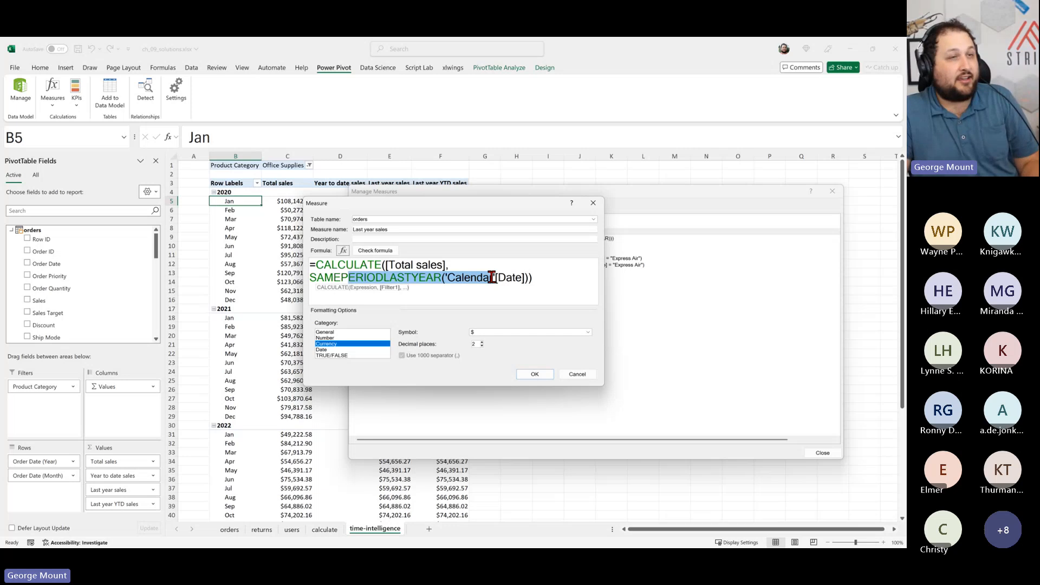
left_click(577, 377)
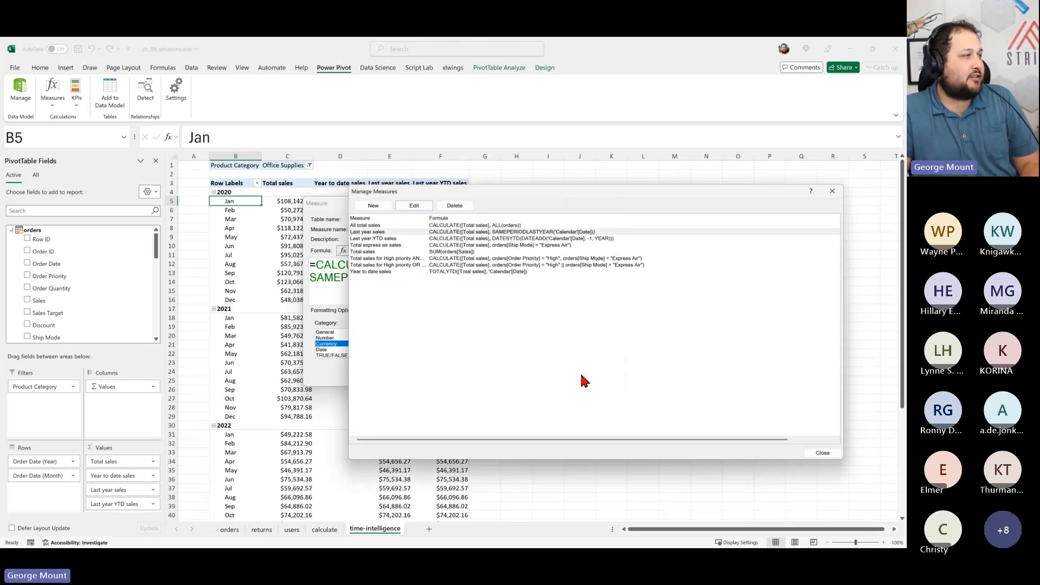
Step: Widen the Measure column to show every full measure name, and close the Manage Measures dialog
left_click(420, 239)
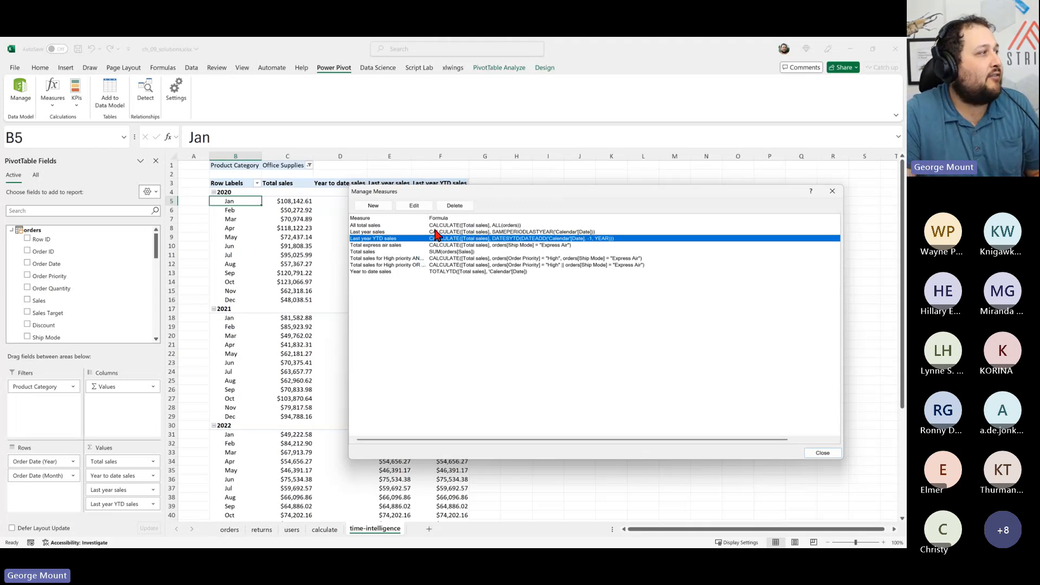
left_click_drag(427, 217, 546, 218)
key("Up")
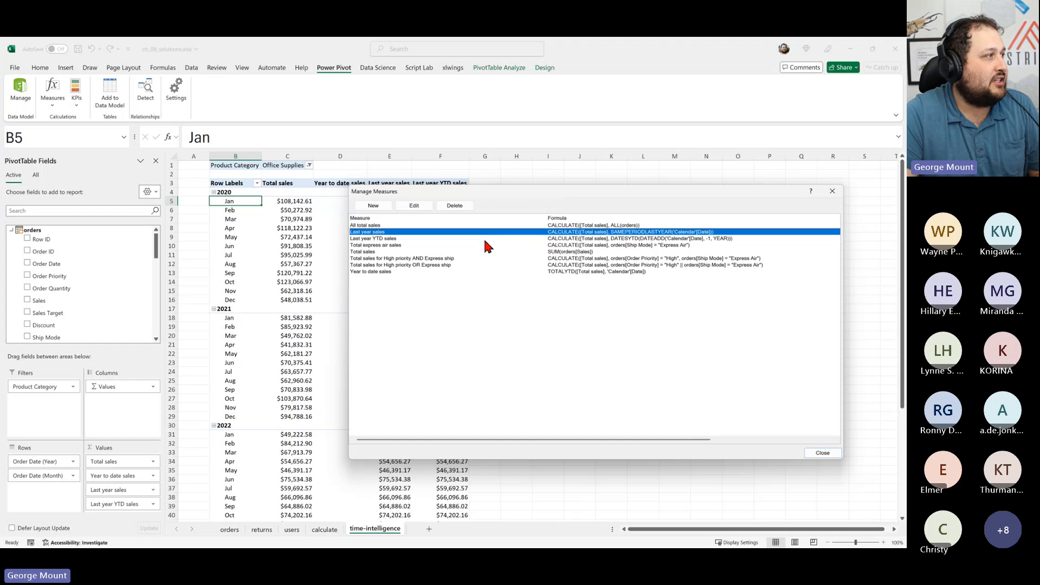
left_click(821, 453)
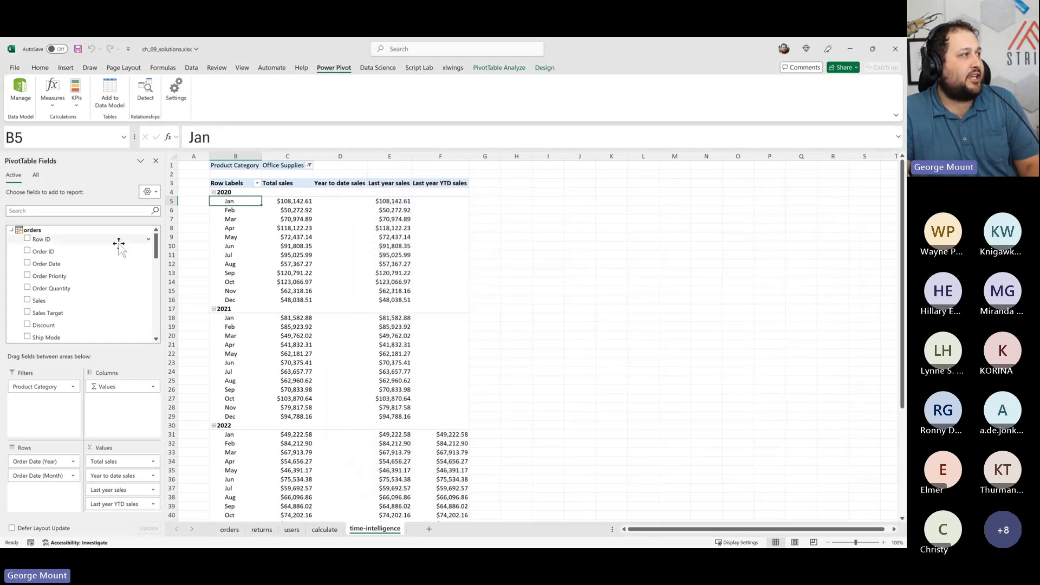
Step: Zoom the time-intelligence sheet to 130% and review the PivotTable's Year to date, Last year and Last year YTD sales headers
left_click(327, 280)
scroll(333, 292, "up", 2, "ctrl")
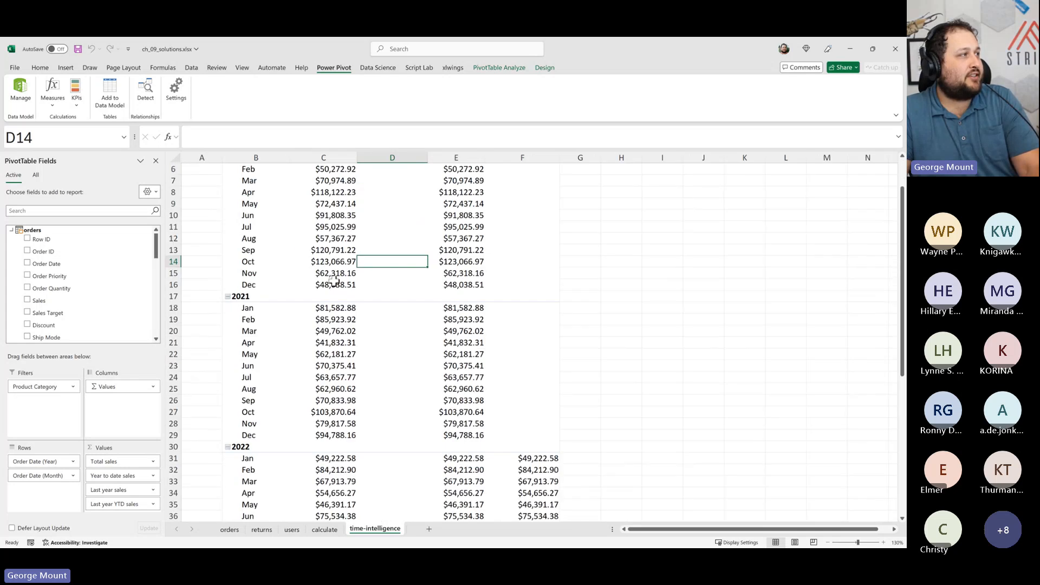
scroll(335, 271, "up", 2)
left_click(356, 193)
left_click(394, 197)
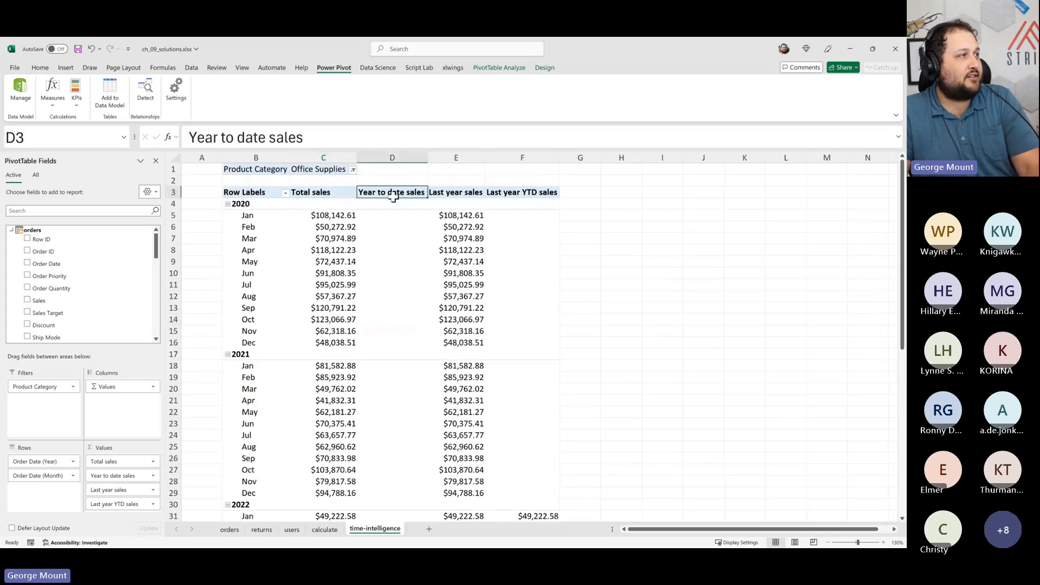
left_click(461, 196)
left_click(522, 194)
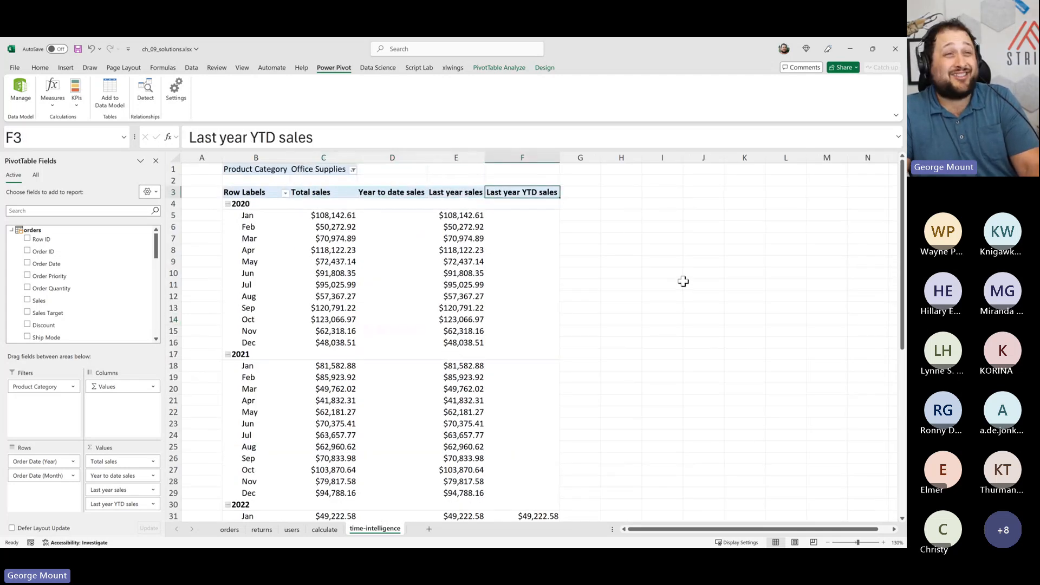
Step: Compare the monthly Last year sales and Last year YTD sales values across 2020 to 2023 in the PivotTable
scroll(667, 441, "down", 3)
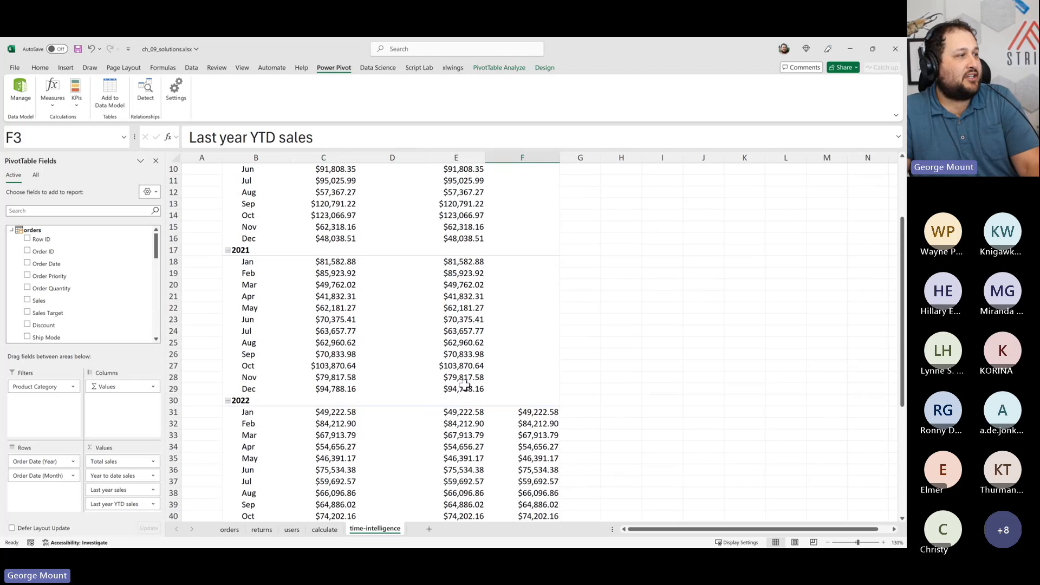
left_click(477, 413)
scroll(476, 415, "down", 4)
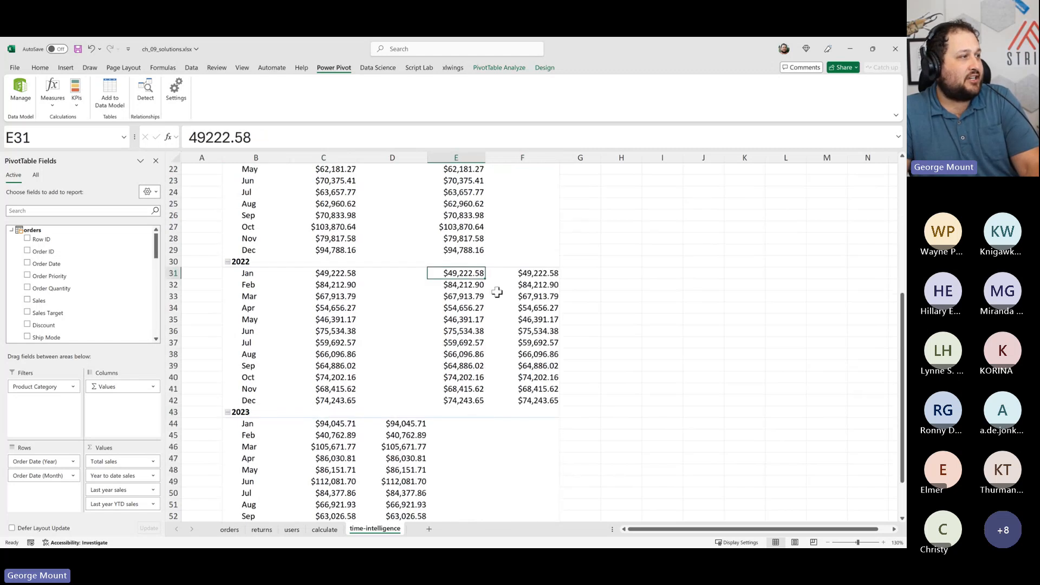
scroll(497, 292, "up", 7)
scroll(526, 268, "down", 5)
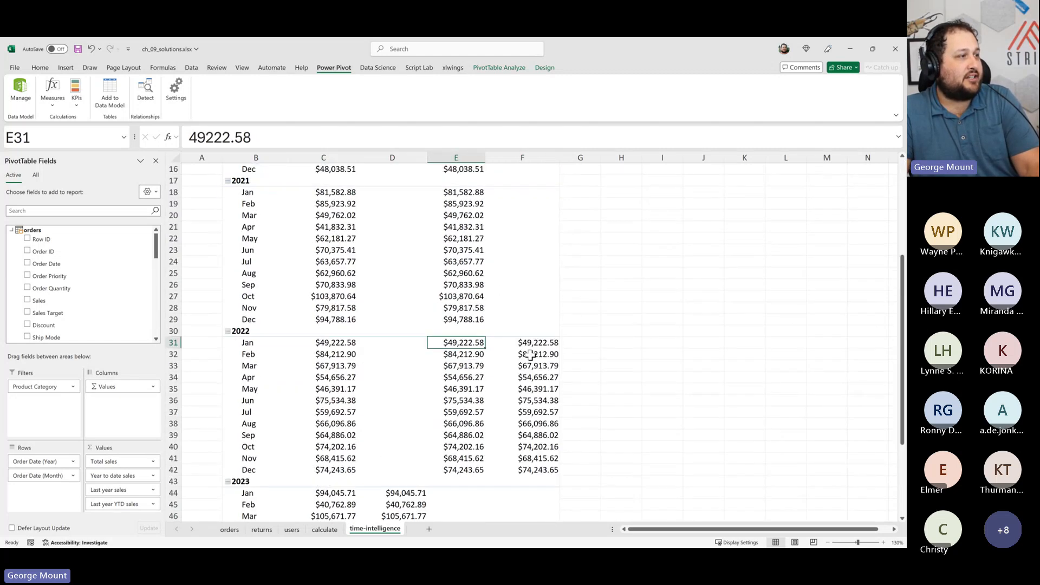
left_click_drag(537, 342, 536, 403)
scroll(522, 408, "up", 5)
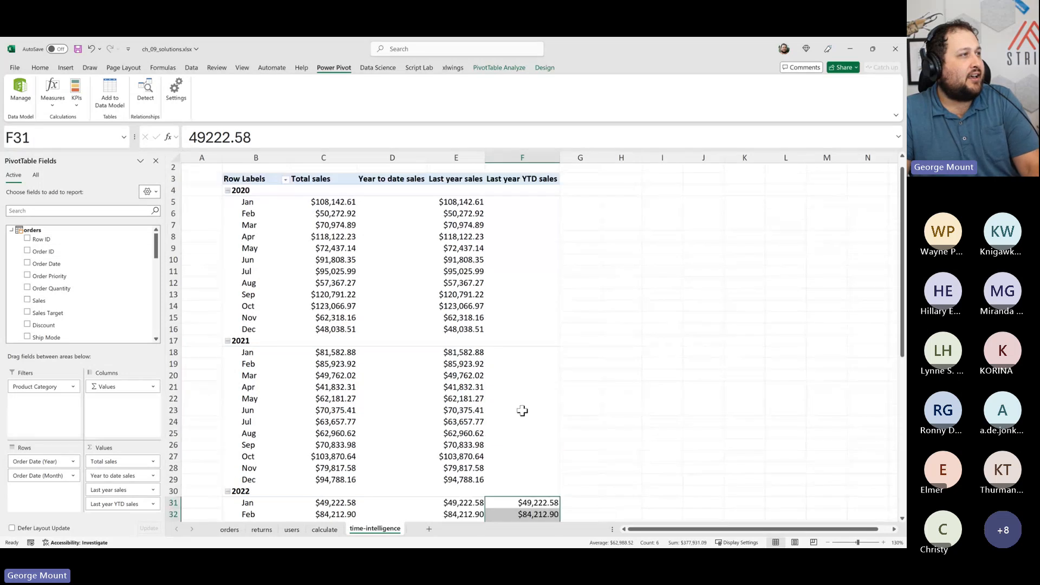
scroll(471, 386, "down", 6)
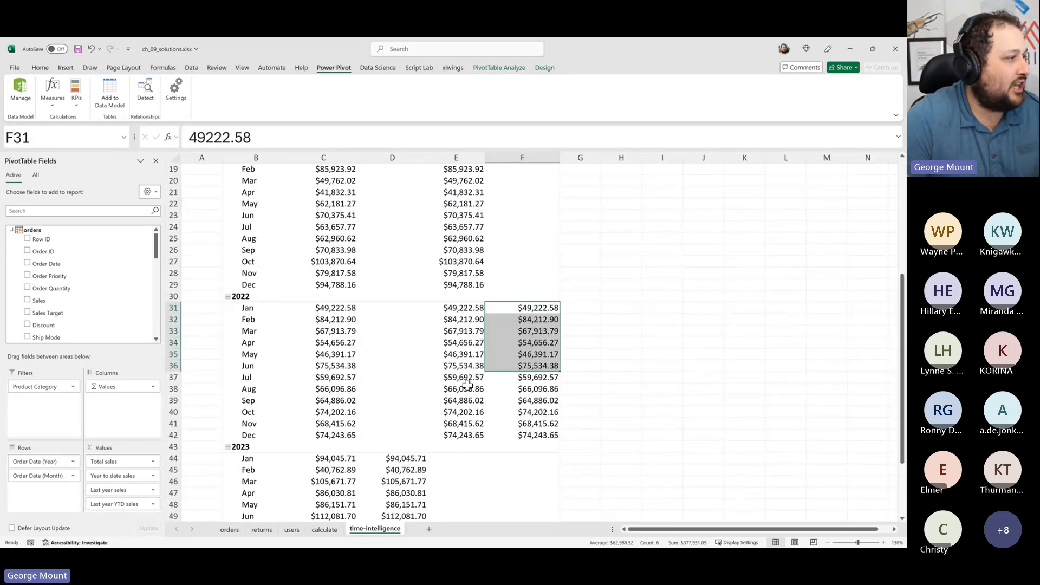
left_click(539, 319)
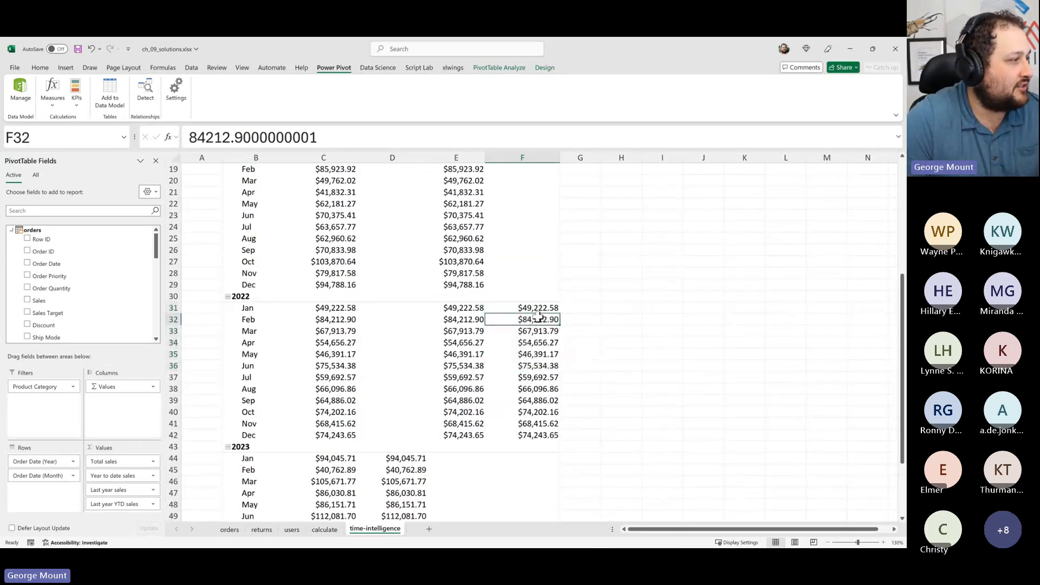
scroll(428, 337, "down", 6)
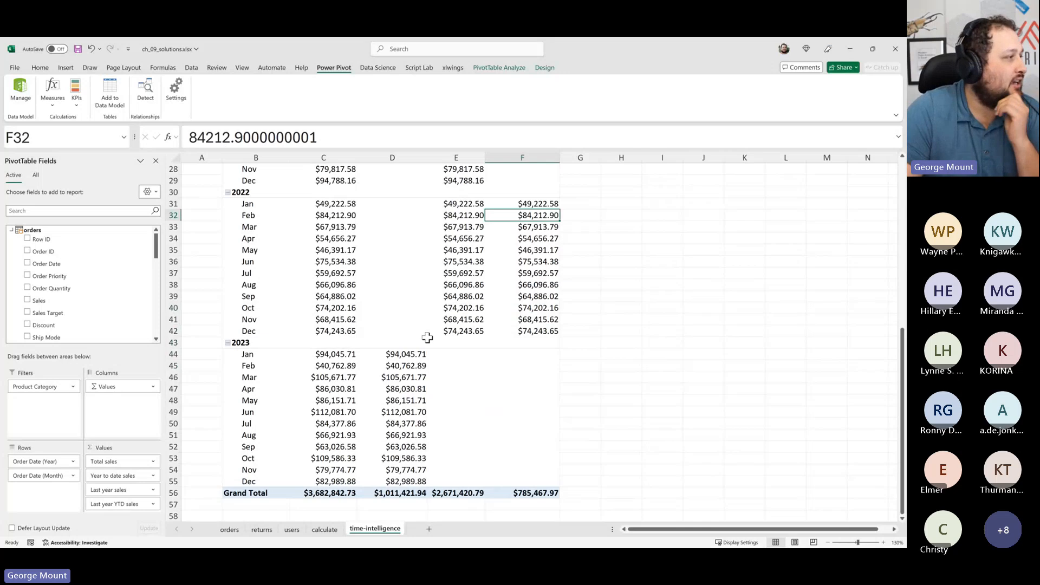
scroll(383, 343, "up", 12)
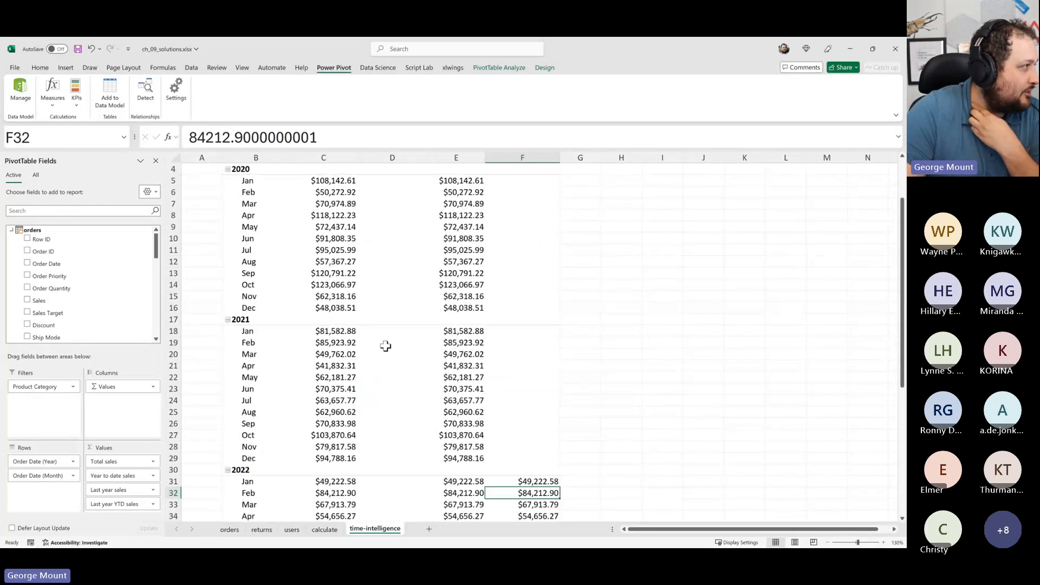
Step: Refresh the PivotTable on the time-intelligence sheet
left_click(390, 249)
right_click(392, 254)
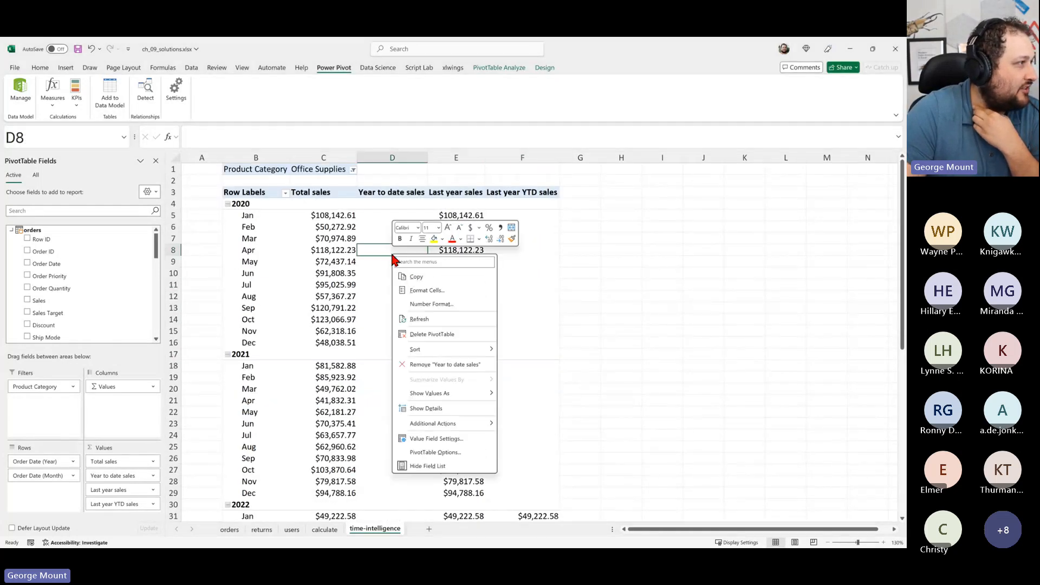
left_click(431, 319)
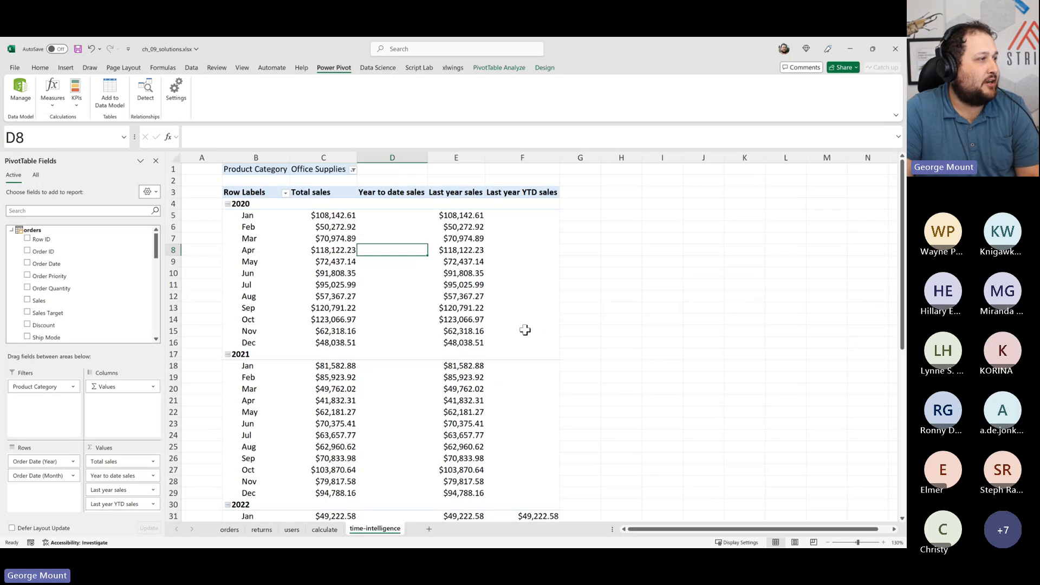
Step: Remove the Year to date sales, Last year sales and Last year YTD sales measures from the PivotTable's values
scroll(515, 372, "down", 10)
scroll(502, 385, "down", 4)
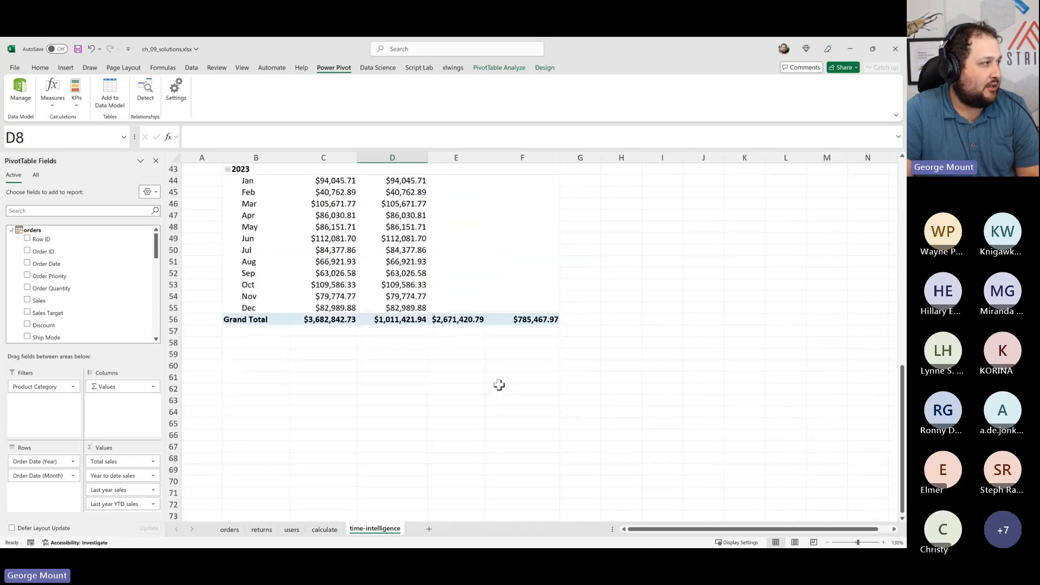
scroll(441, 420, "up", 11)
scroll(436, 428, "up", 3)
left_click(368, 332)
right_click(368, 248)
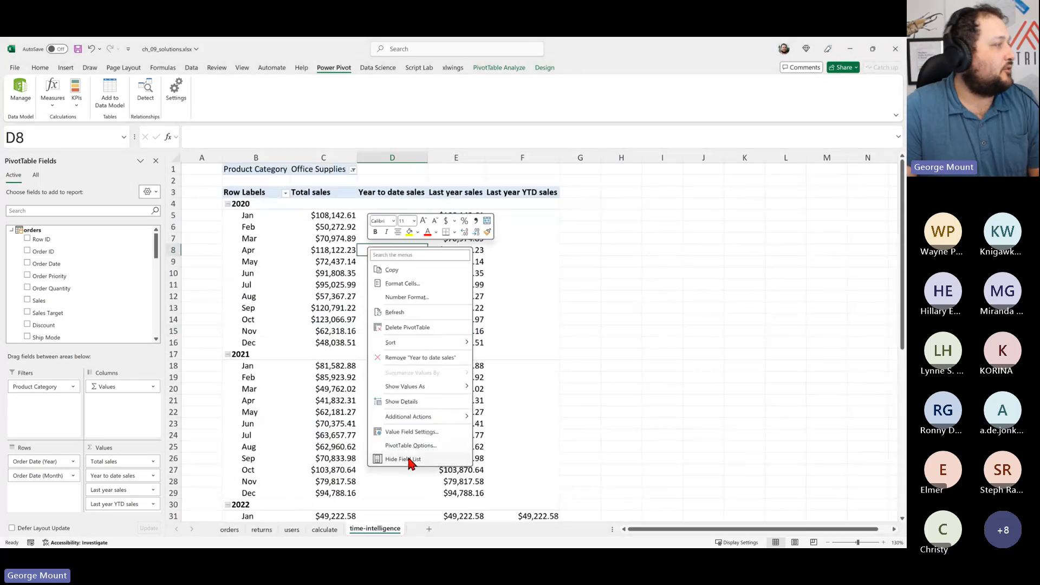
left_click(124, 475)
left_click(124, 475)
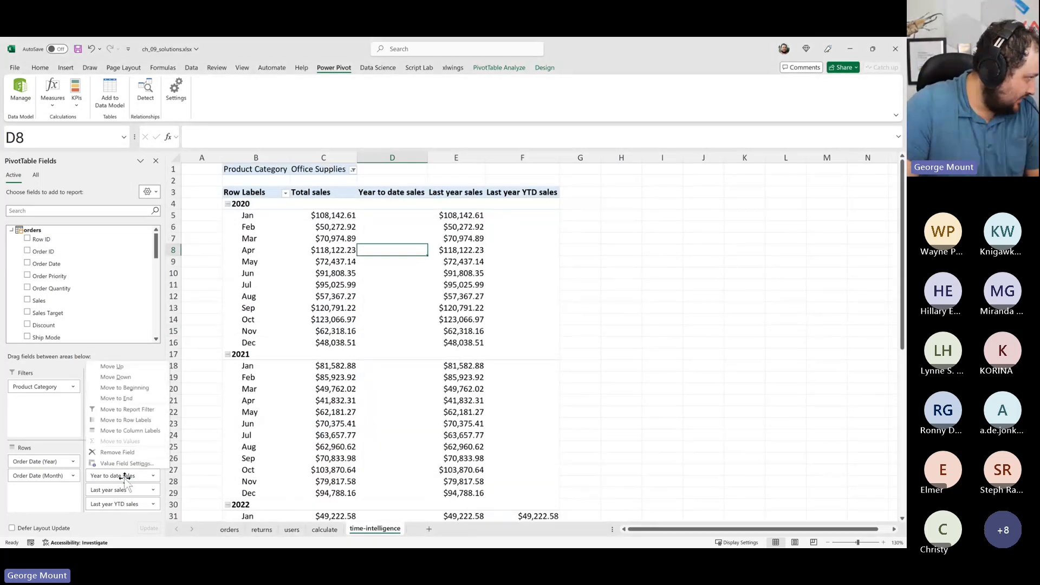
left_click(122, 475)
left_click(122, 474)
left_click(114, 453)
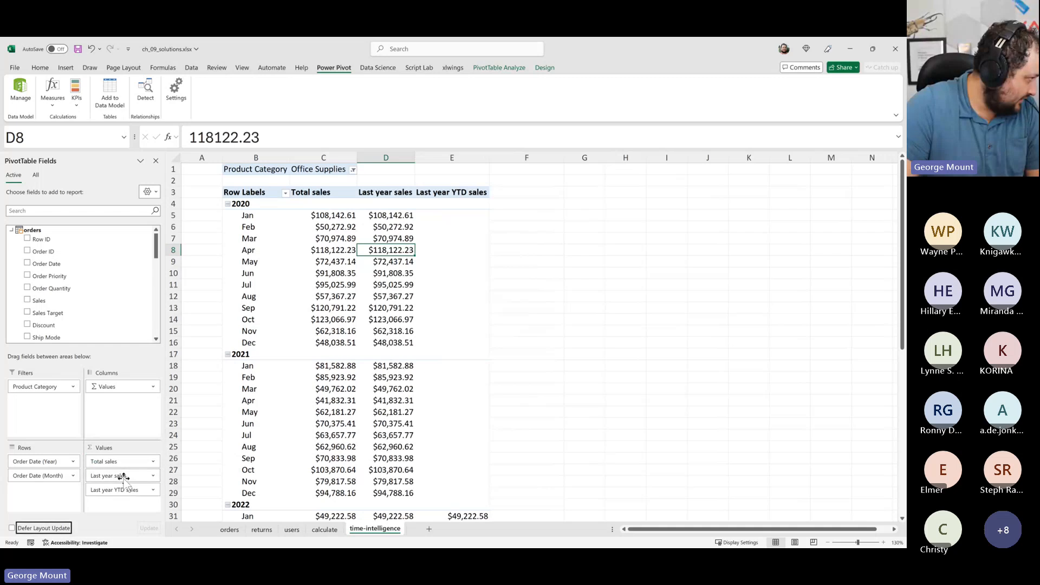
left_click(124, 474)
left_click(119, 453)
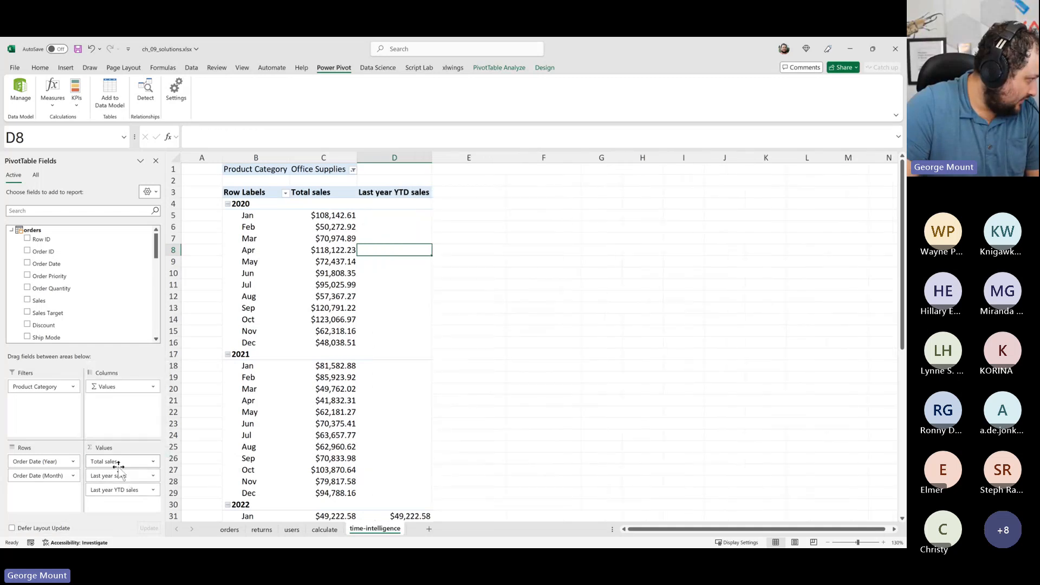
left_click(120, 475)
left_click(117, 454)
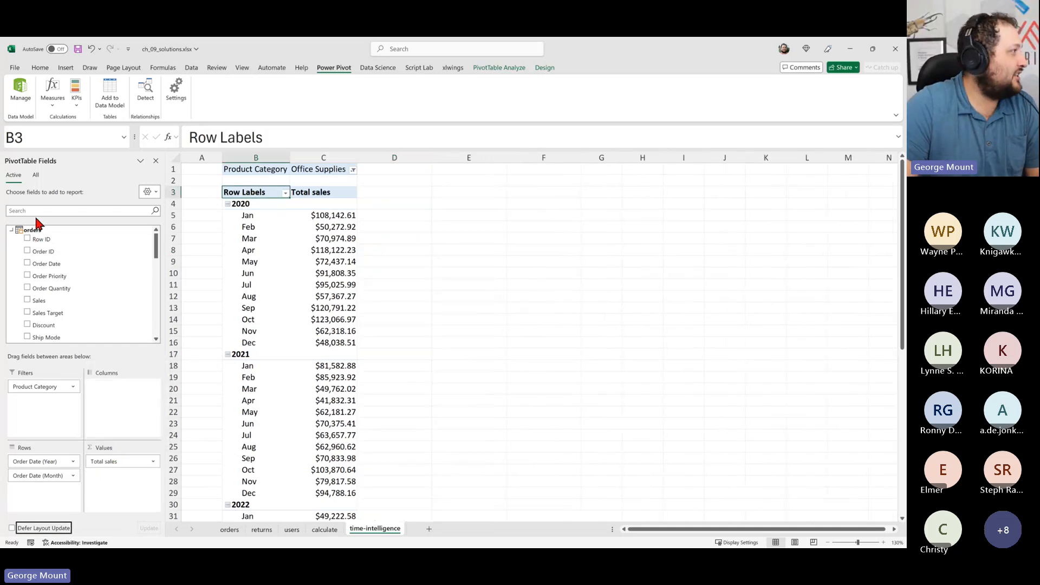
Step: Search the PivotTable fields for "year" and add the Year to date sales measure back to the PivotTable
left_click(39, 210)
type("year")
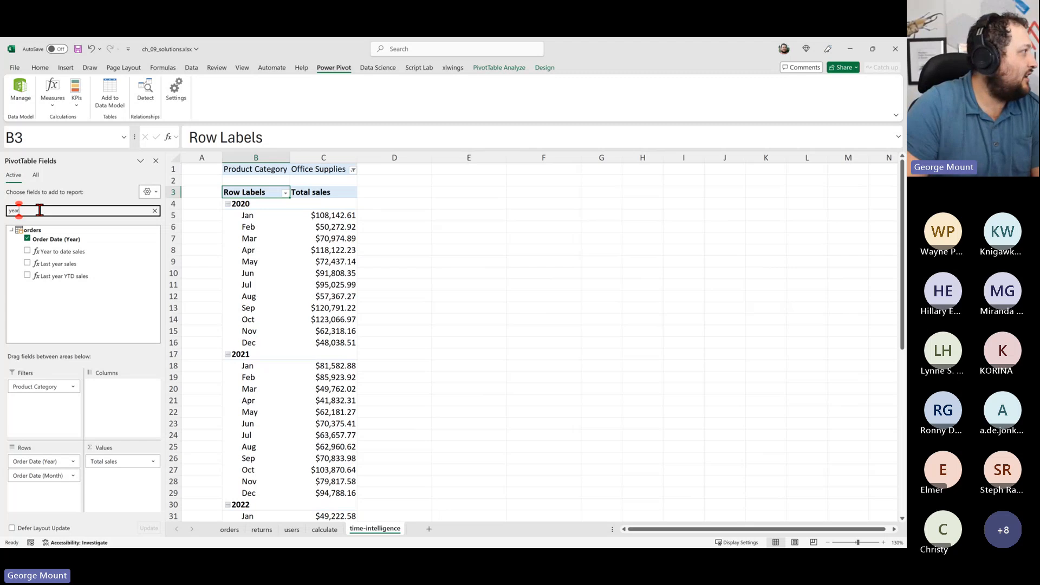
left_click(28, 251)
scroll(444, 366, "down", 10)
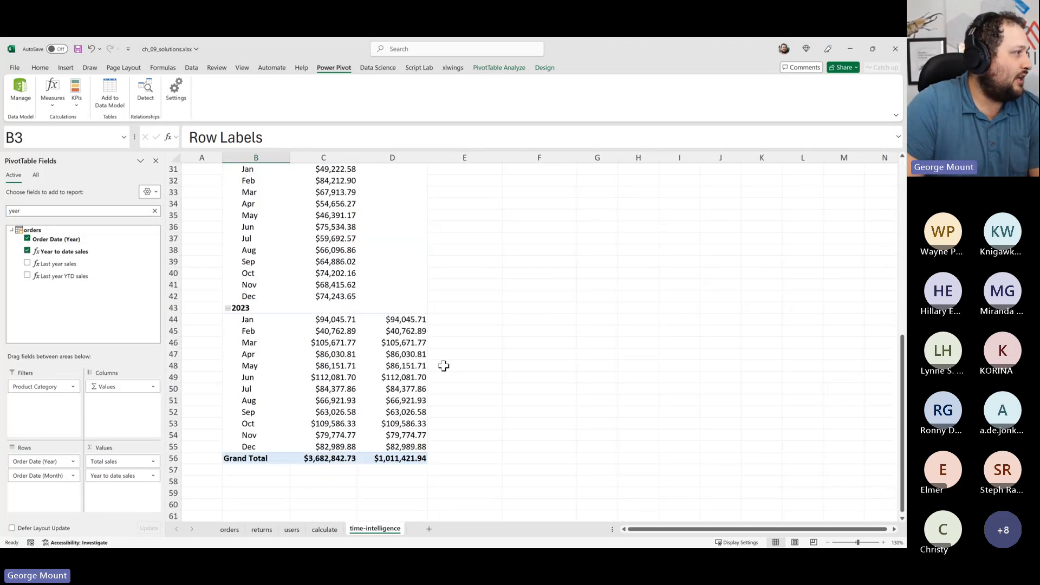
scroll(404, 373, "down", 3)
scroll(395, 377, "up", 11)
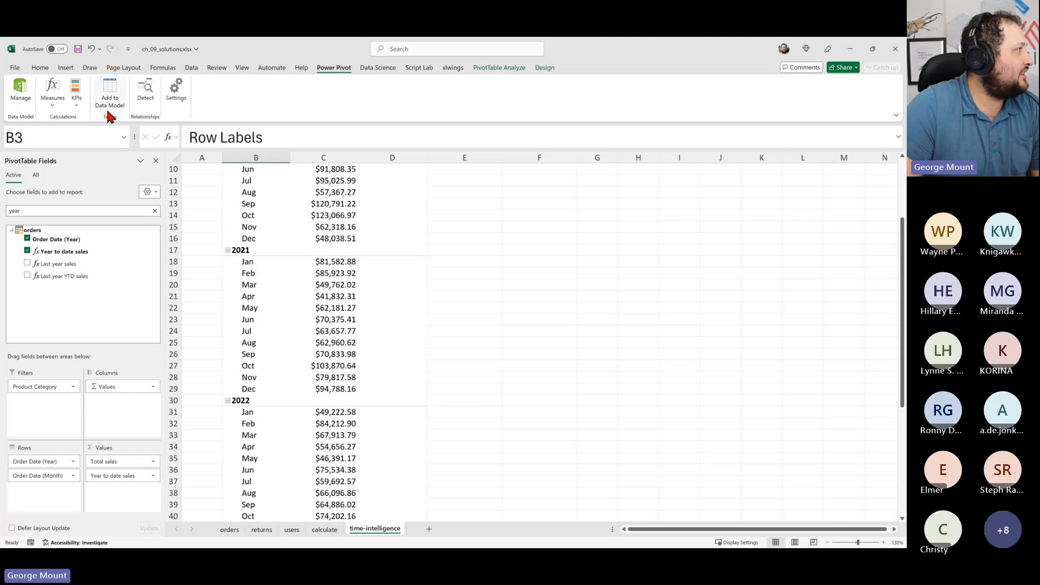
Step: Inspect the Year to date sales formula in the Manage Measures dialog and close the dialog
left_click(53, 92)
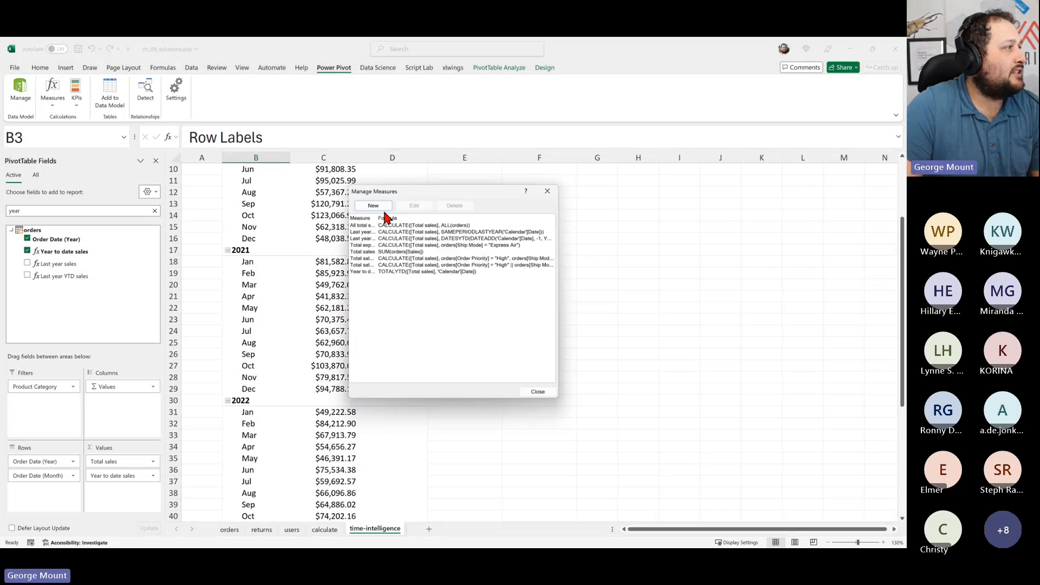
left_click(427, 272)
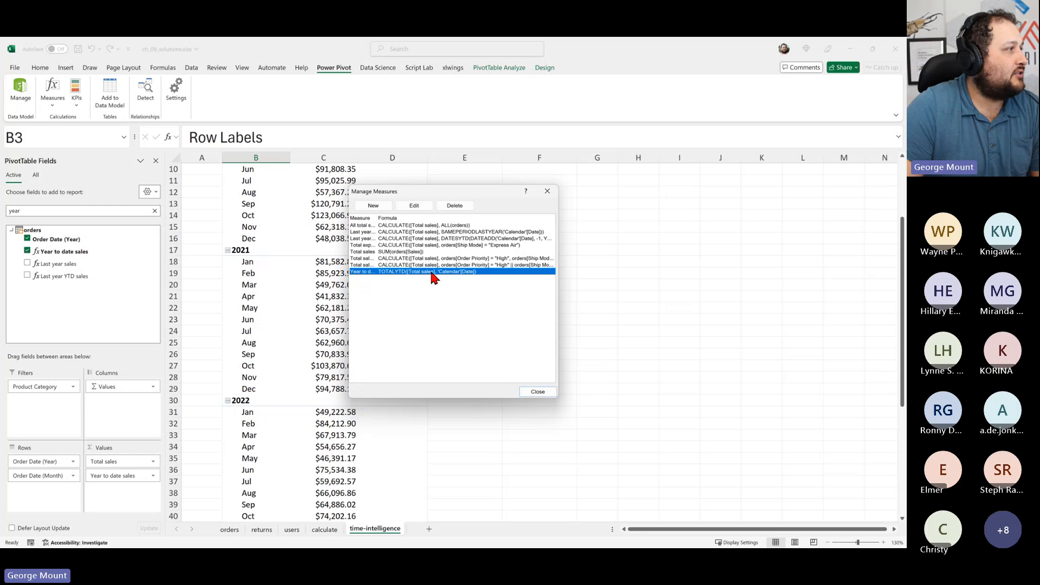
left_click(538, 392)
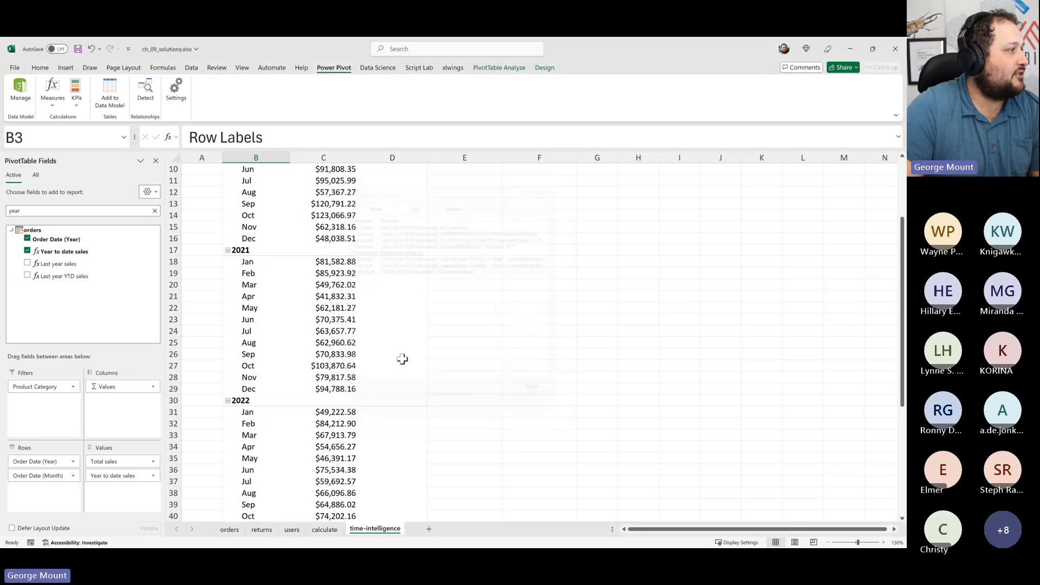
Step: Close the workbook without saving, choose to remove the recovered files, and reopen ch_09_solutions.xlsx from the ch_09 folder
scroll(461, 347, "down", 10)
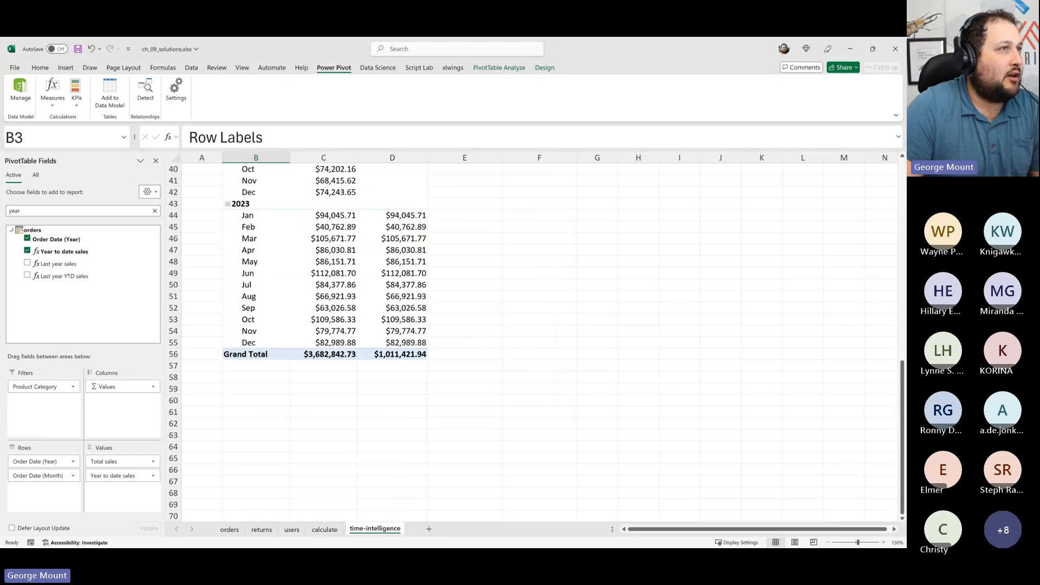
left_click(895, 49)
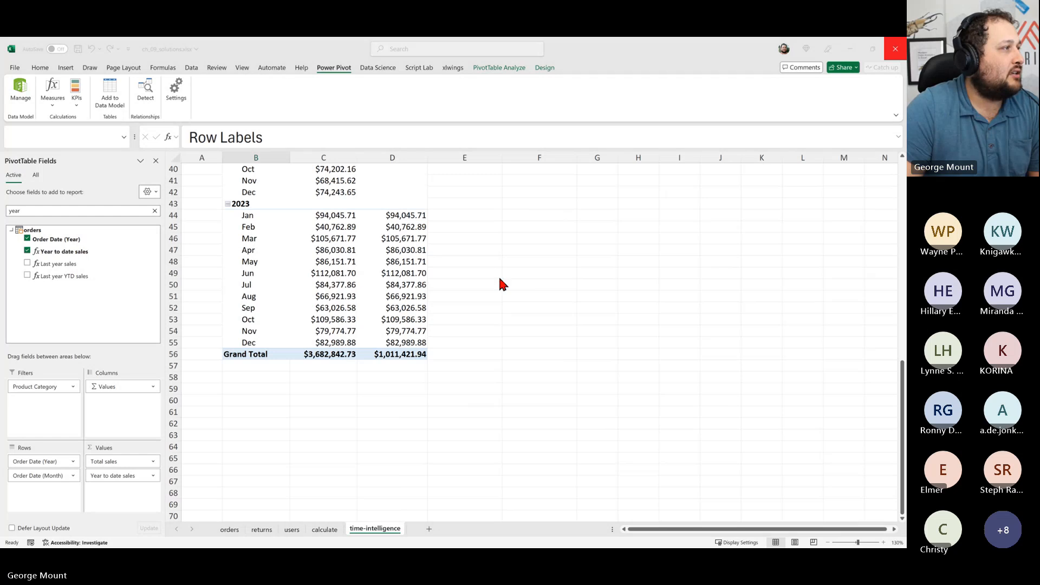
left_click(563, 367)
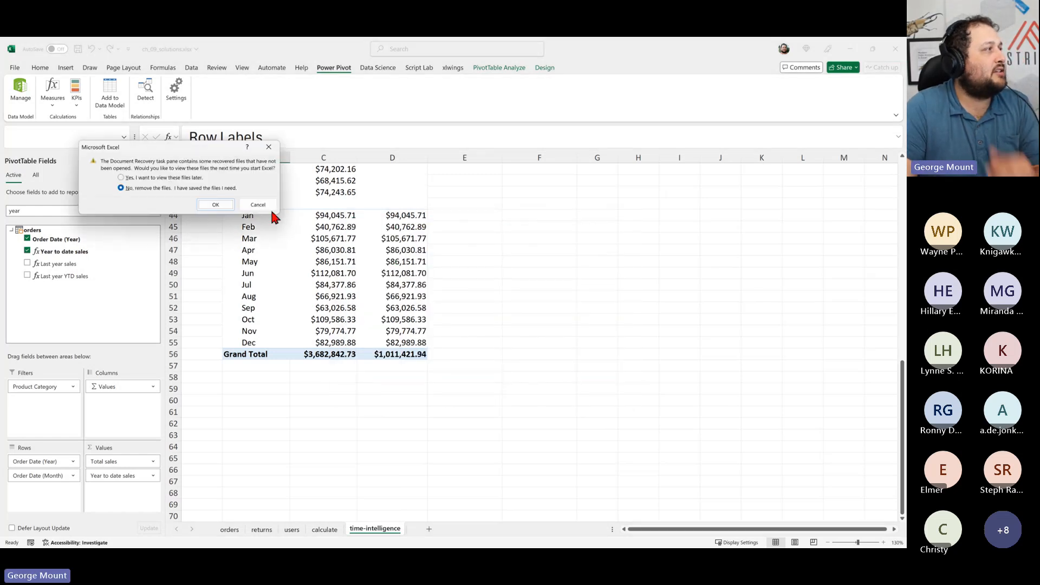
left_click(215, 203)
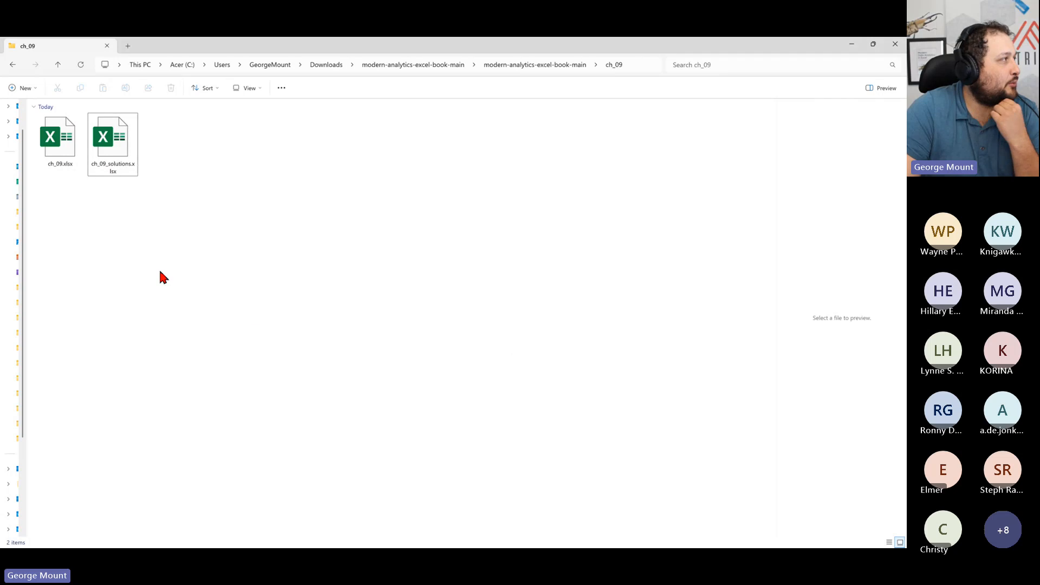
double_click(122, 123)
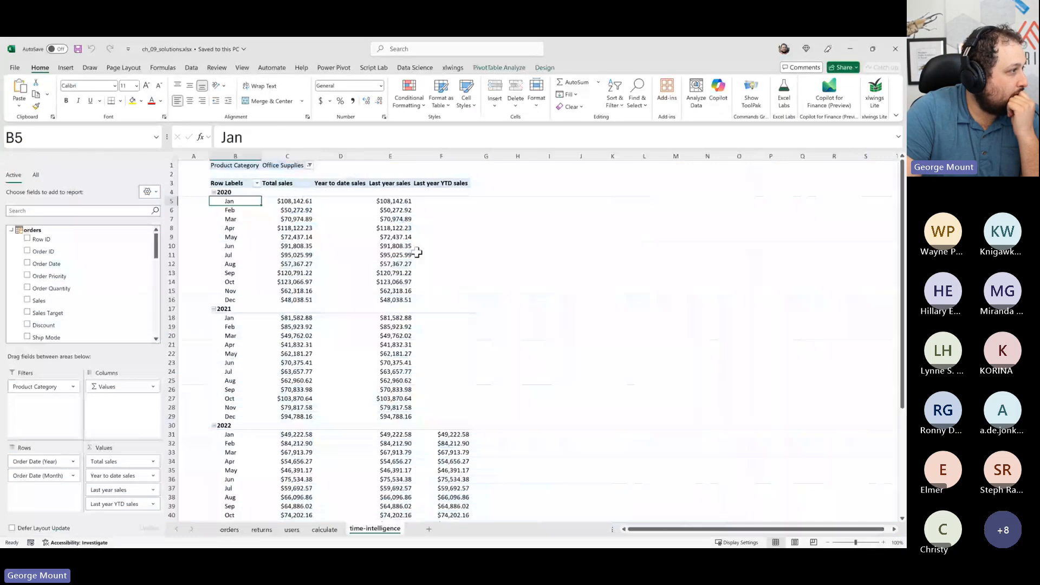
Step: Compare the 2023 Year to date sales values with the monthly Total sales values in the reopened PivotTable
scroll(417, 252, "down", 5)
scroll(417, 253, "down", 6)
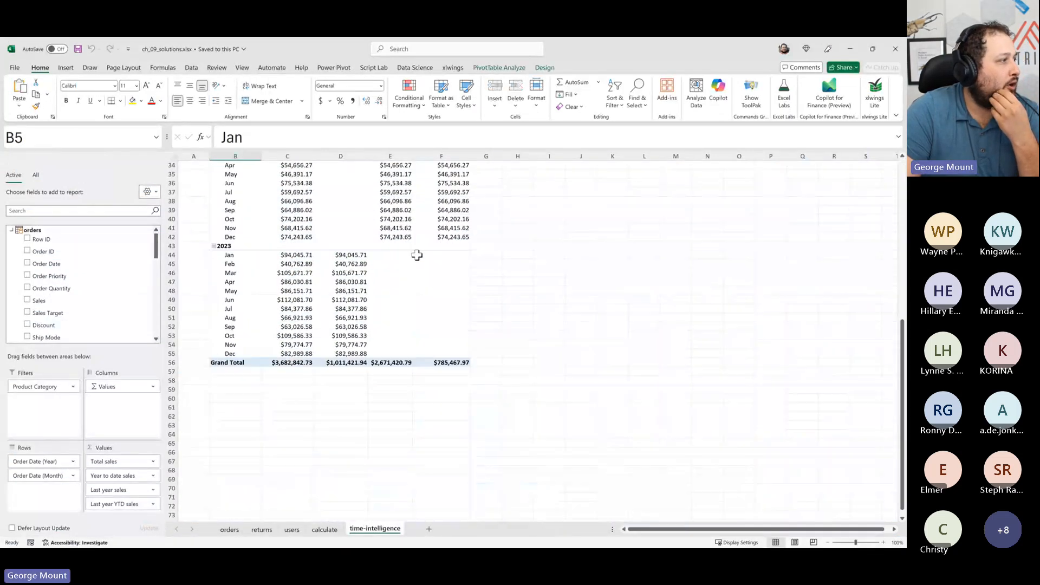
left_click(334, 320)
scroll(335, 320, "up", 1)
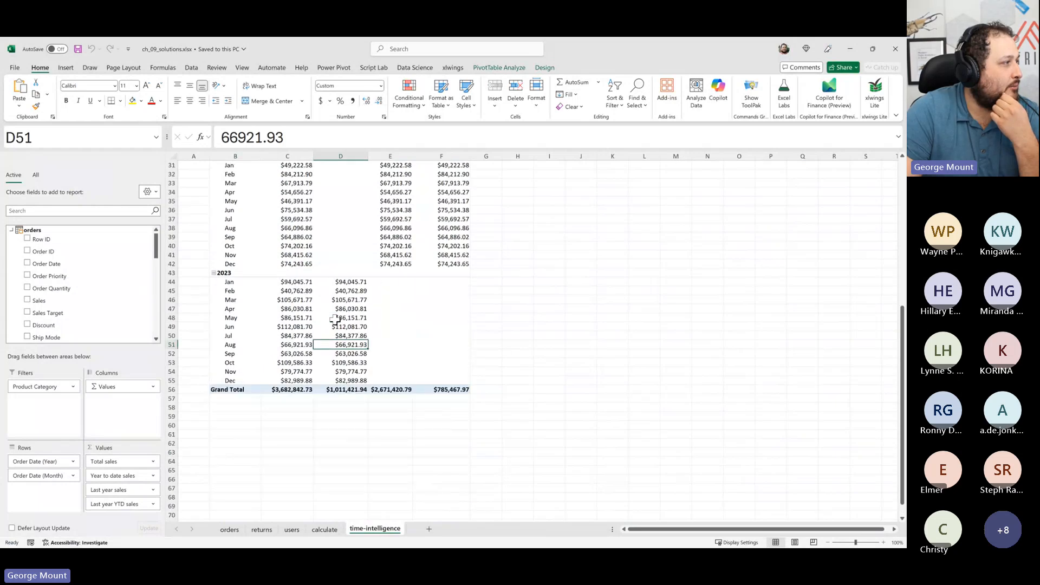
left_click(284, 283)
scroll(292, 325, "up", 10)
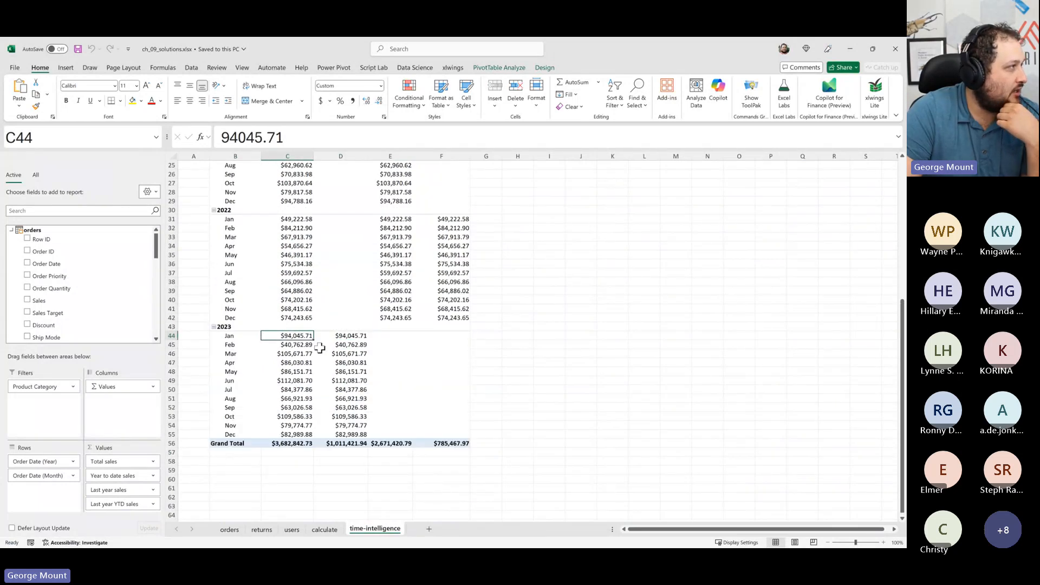
Step: Remove the Product Category filter from the PivotTable and check the unfiltered measure values down to the Grand Total row
left_click(13, 387)
left_click(68, 479)
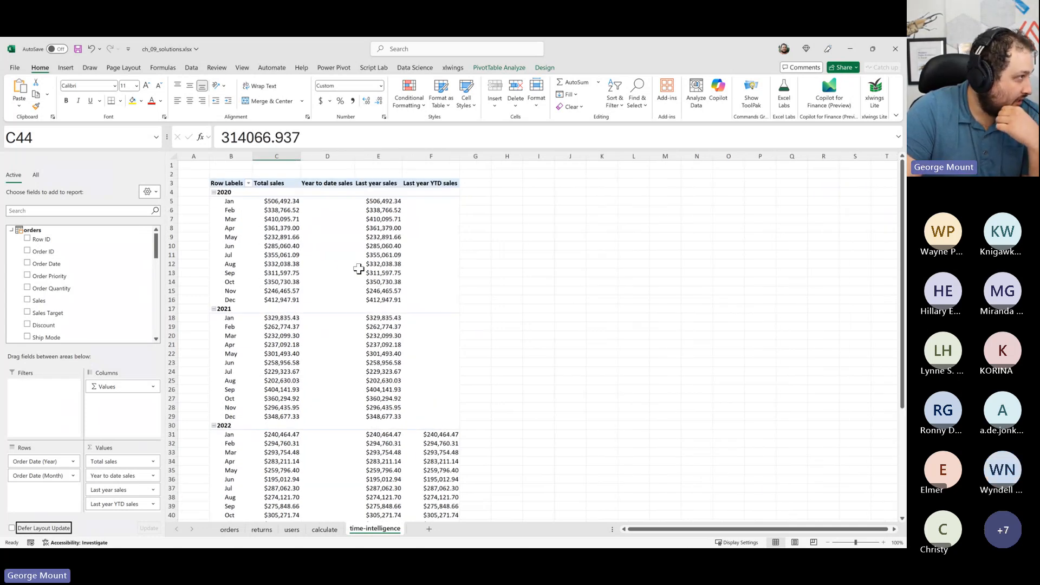
scroll(318, 327, "down", 5)
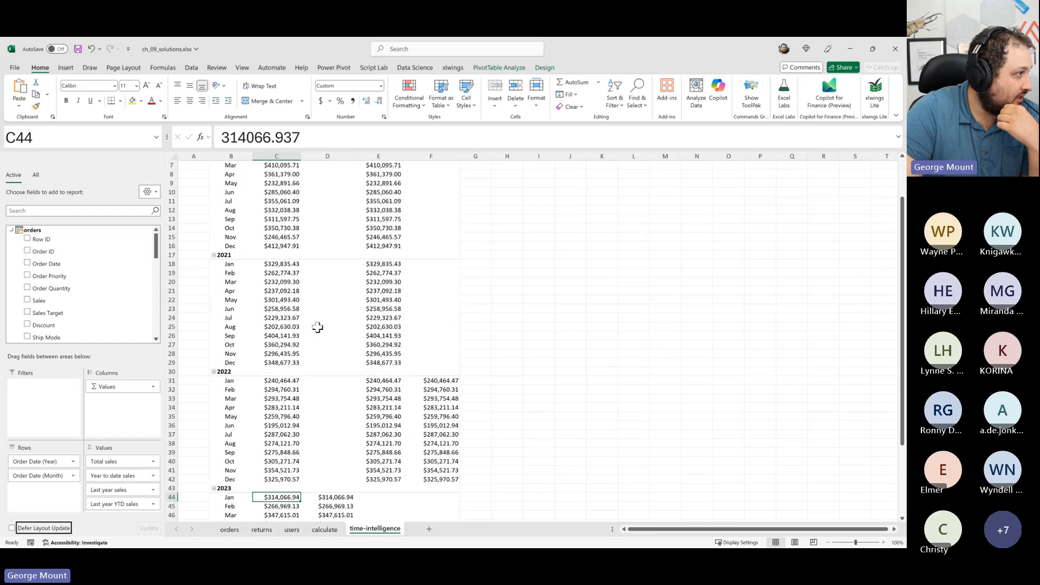
scroll(317, 327, "down", 3)
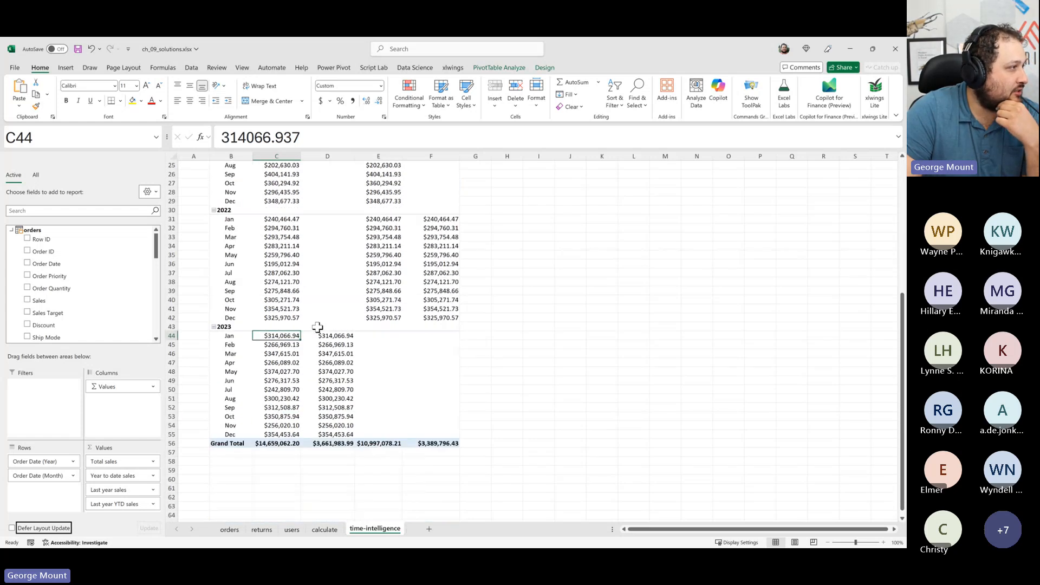
scroll(383, 333, "down", 3)
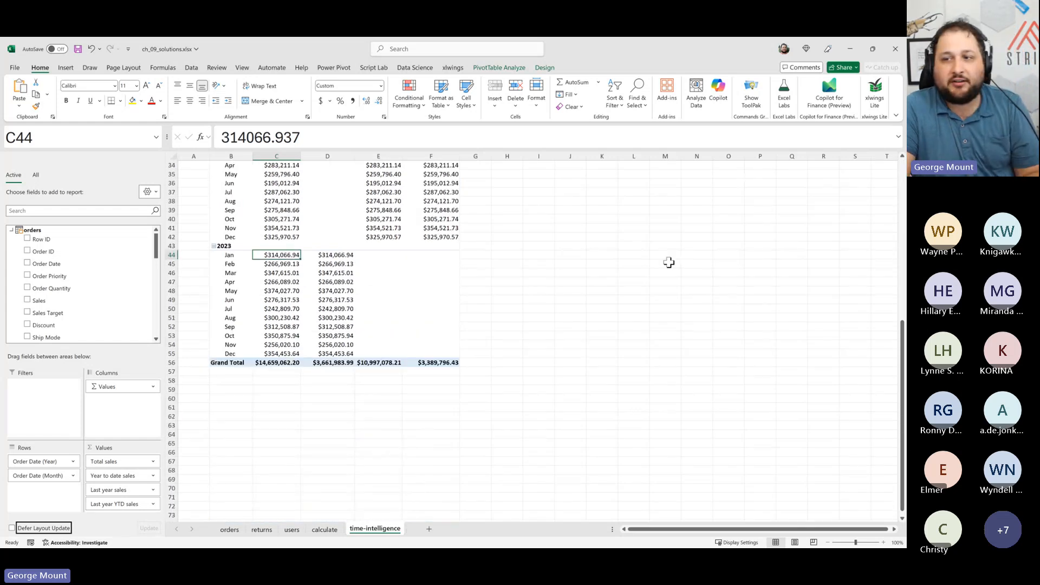
scroll(652, 273, "up", 2)
scroll(653, 273, "up", 1)
scroll(653, 272, "down", 3)
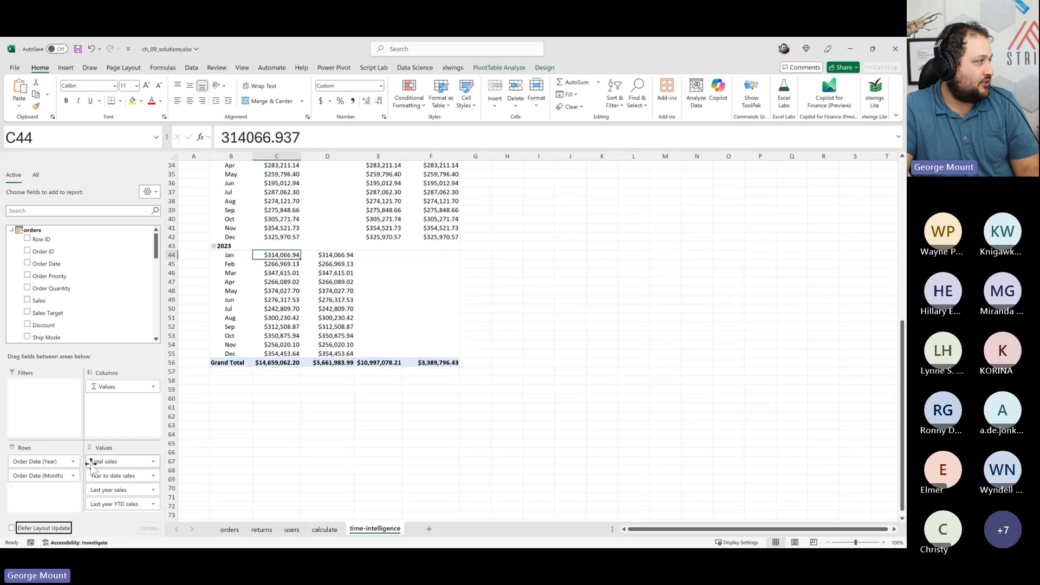
Step: Review the measure names and full DAX formulas in Manage Measures, widening the Measure column and the dialog, and close it
left_click(543, 67)
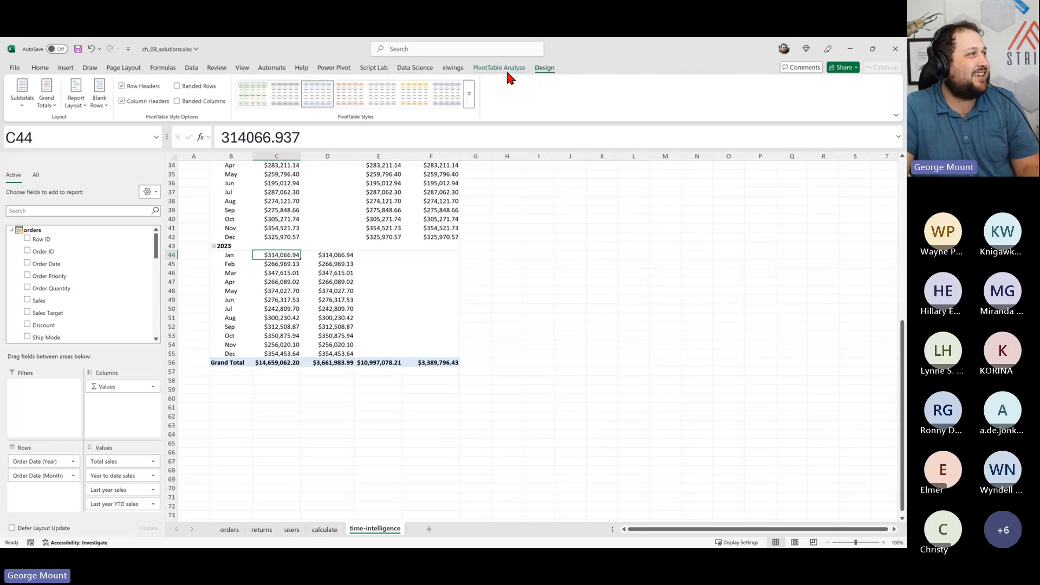
left_click(334, 68)
left_click(52, 94)
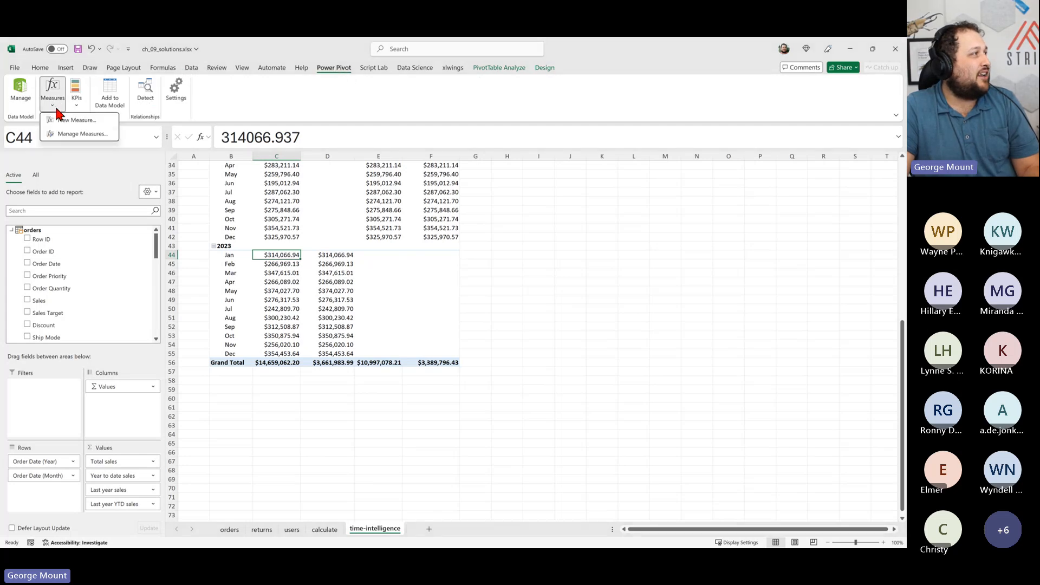
left_click(64, 135)
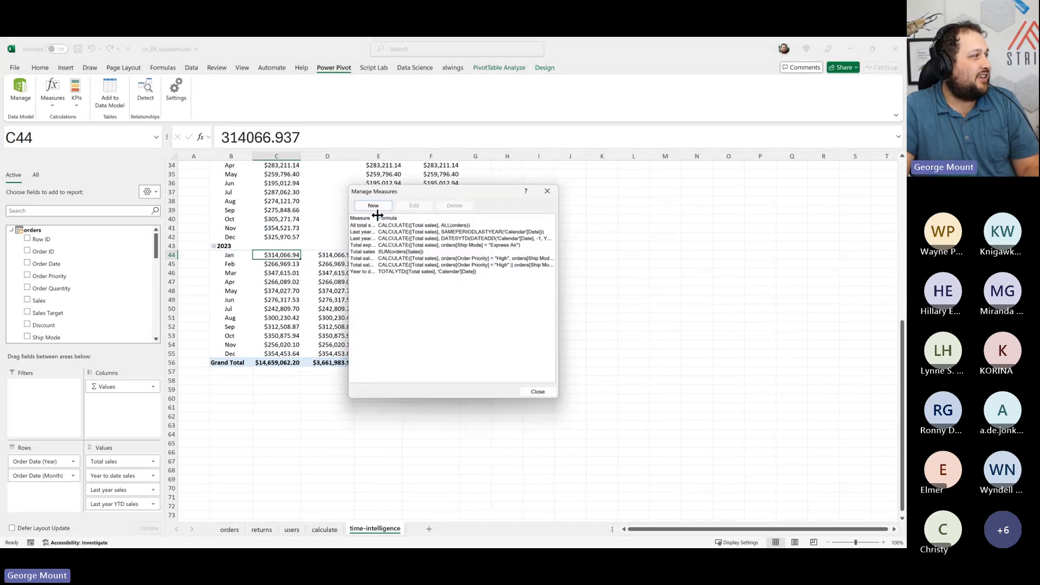
left_click_drag(378, 215, 415, 216)
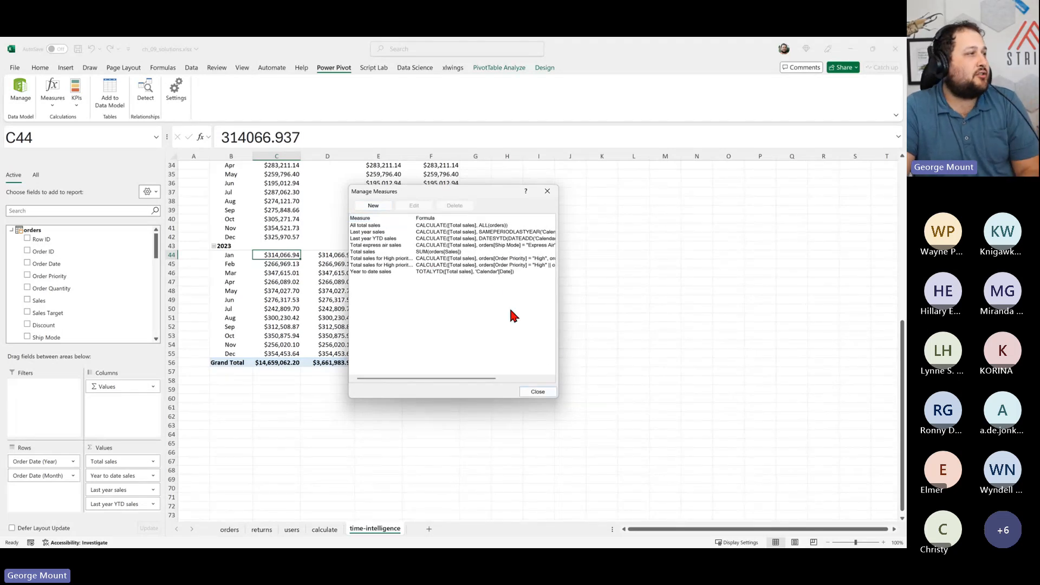
left_click_drag(559, 323, 668, 322)
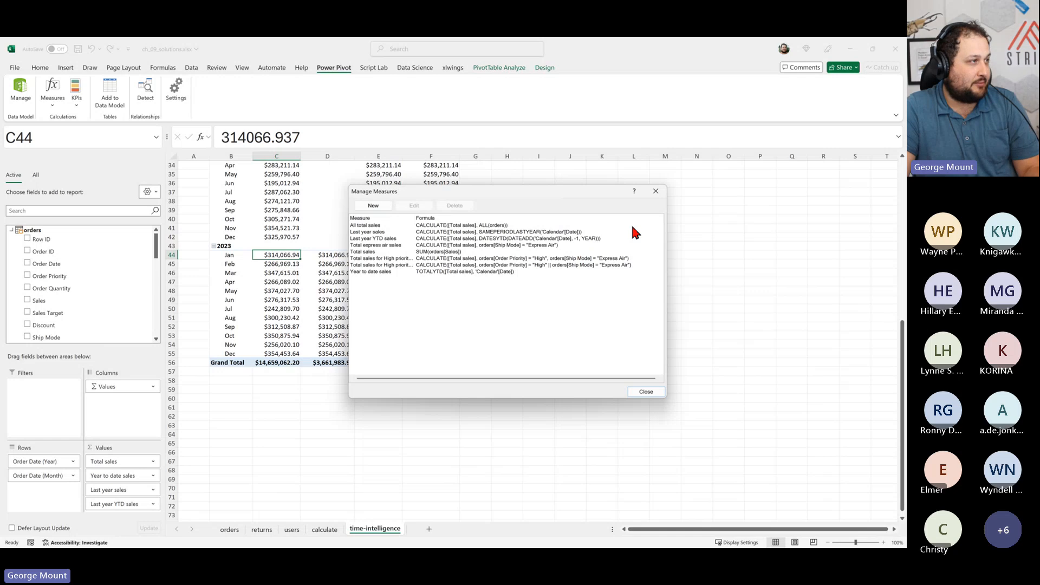
left_click(657, 192)
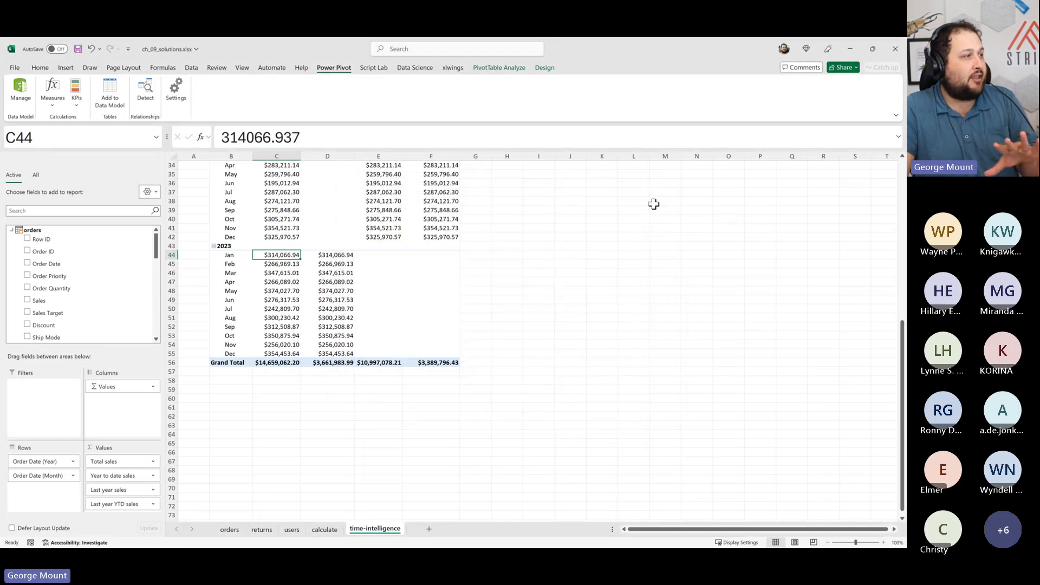
Step: Minimize the workbook and switch to the browser's Event feedback page on stringfestanalytics.com, maximizing the browser window
left_click(642, 317)
scroll(641, 316, "up", 11)
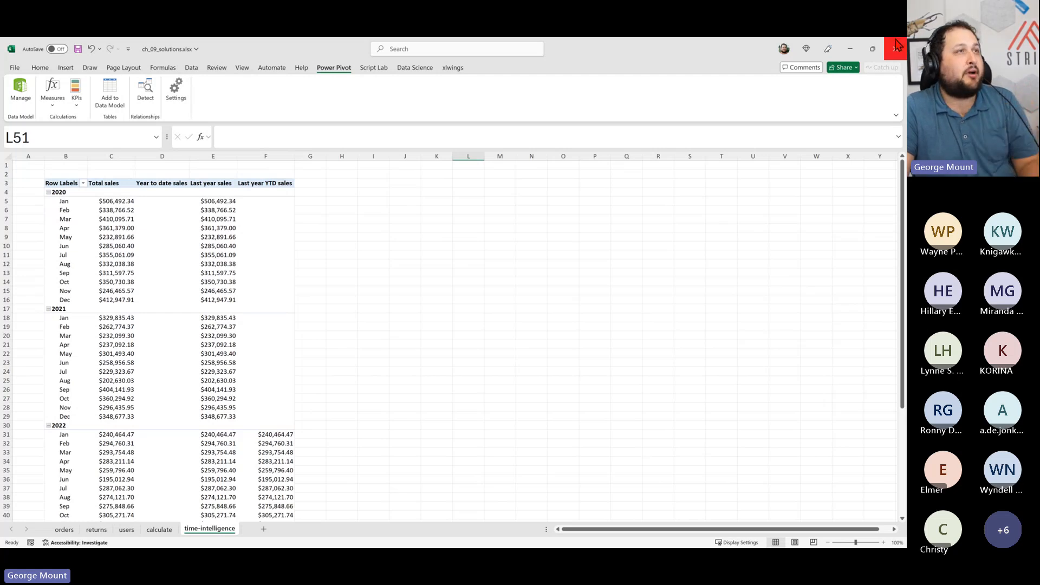
left_click(852, 49)
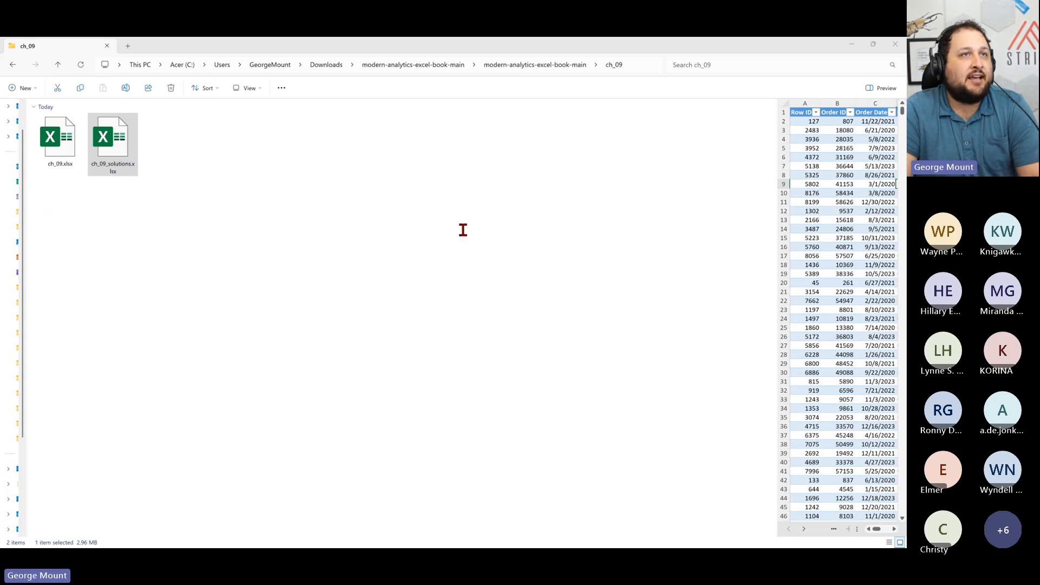
key("alt+Tab")
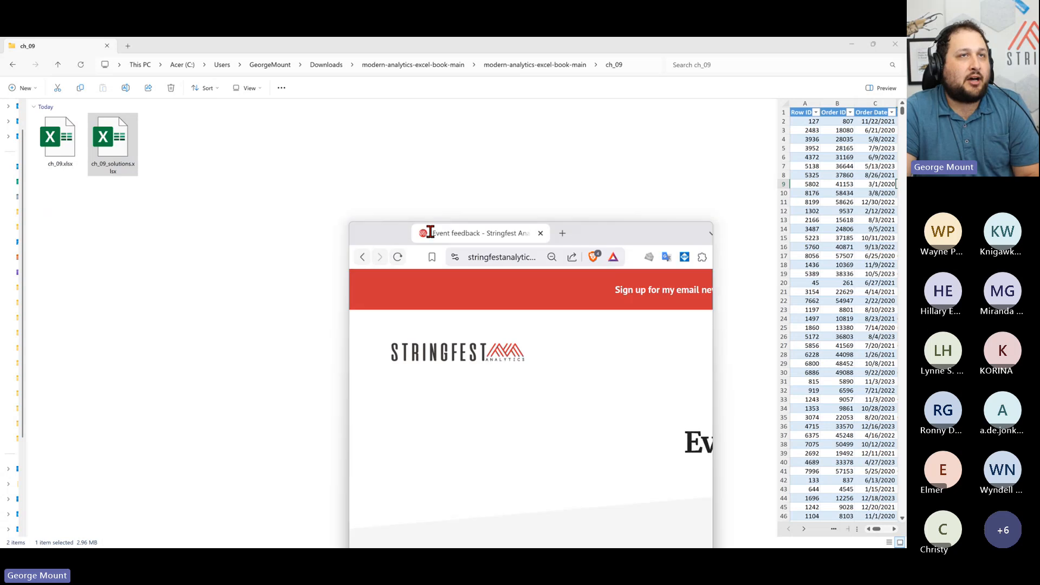
left_click_drag(583, 232, 547, 43)
double_click(546, 41)
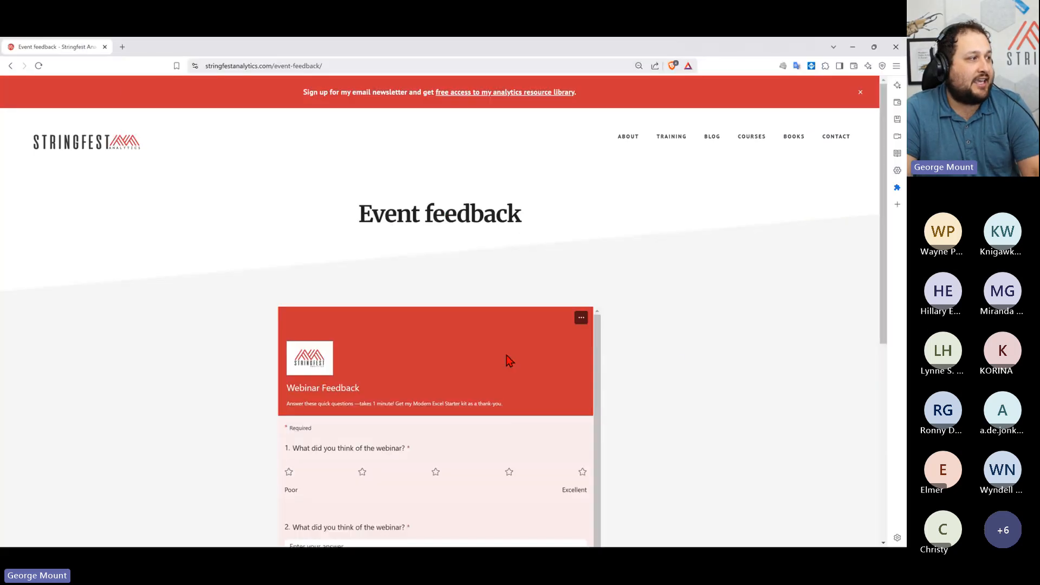
Step: Enlarge the Event feedback page to 110% zoom and clear the web address from the address bar
key("ctrl+plus")
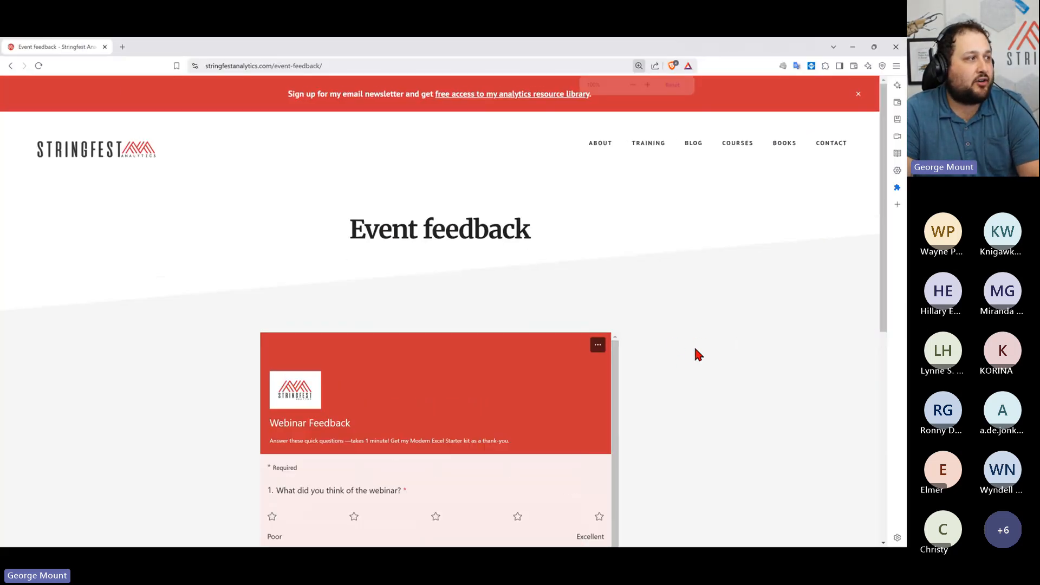
key("ctrl+minus")
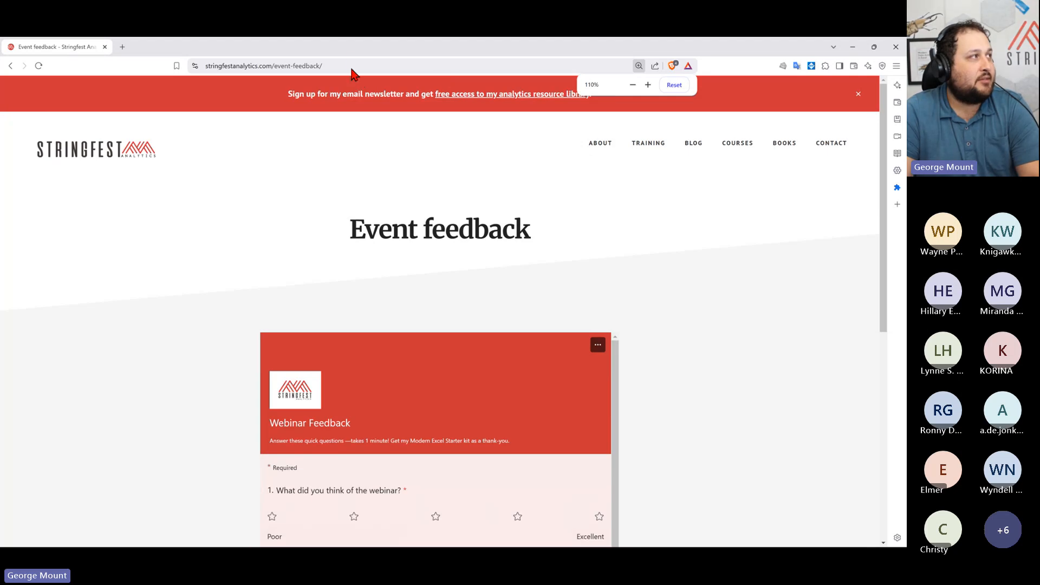
left_click(352, 65)
key("BackSpace")
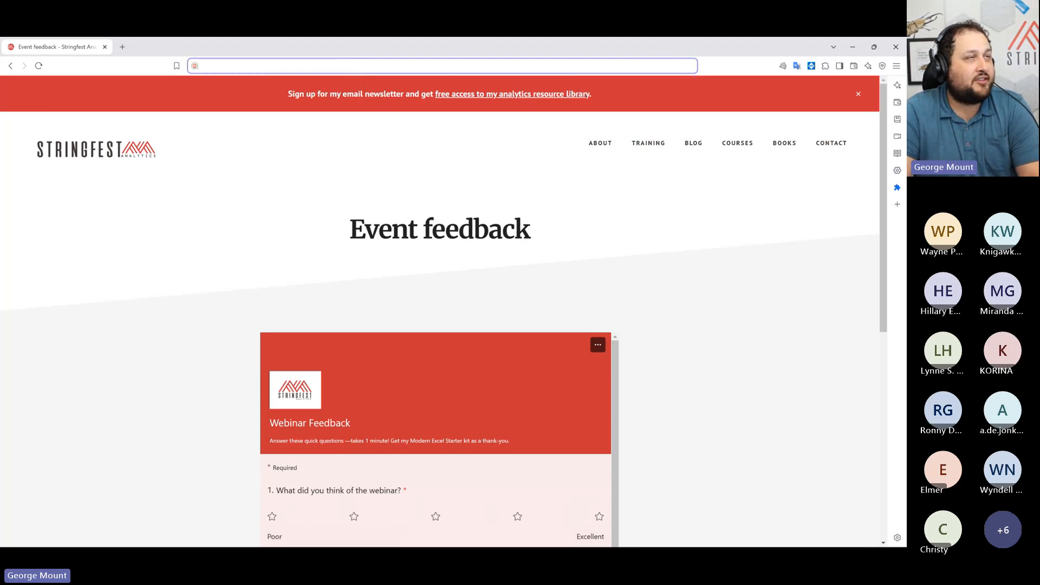
Step: Bring up the Stringfest Analytics events page on Eventbrite and look through the first rows of upcoming events
key("alt+Tab")
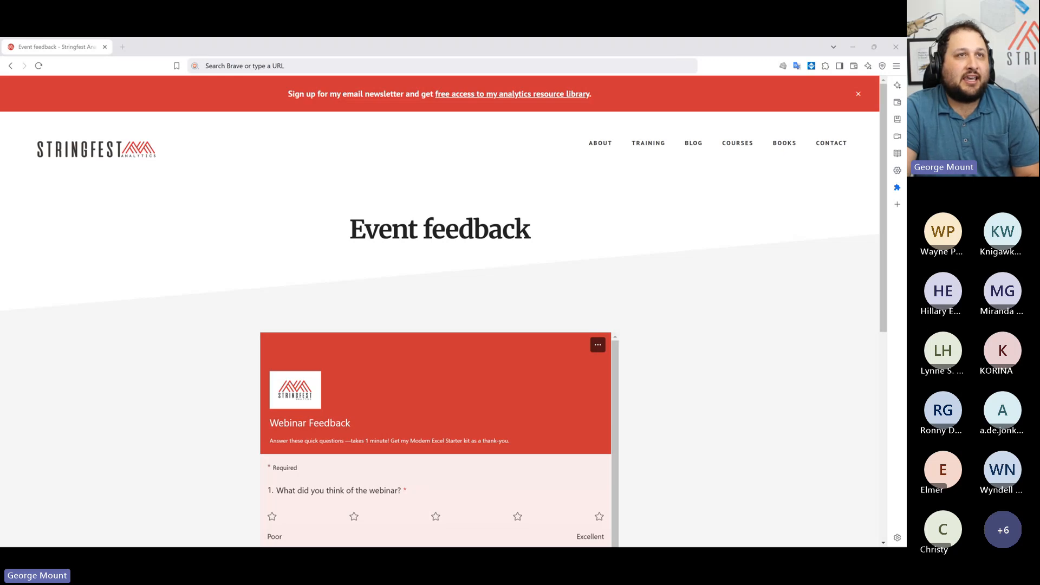
left_click_drag(905, 190, 480, 40)
scroll(552, 406, "down", 5)
scroll(11, 393, "down", 3)
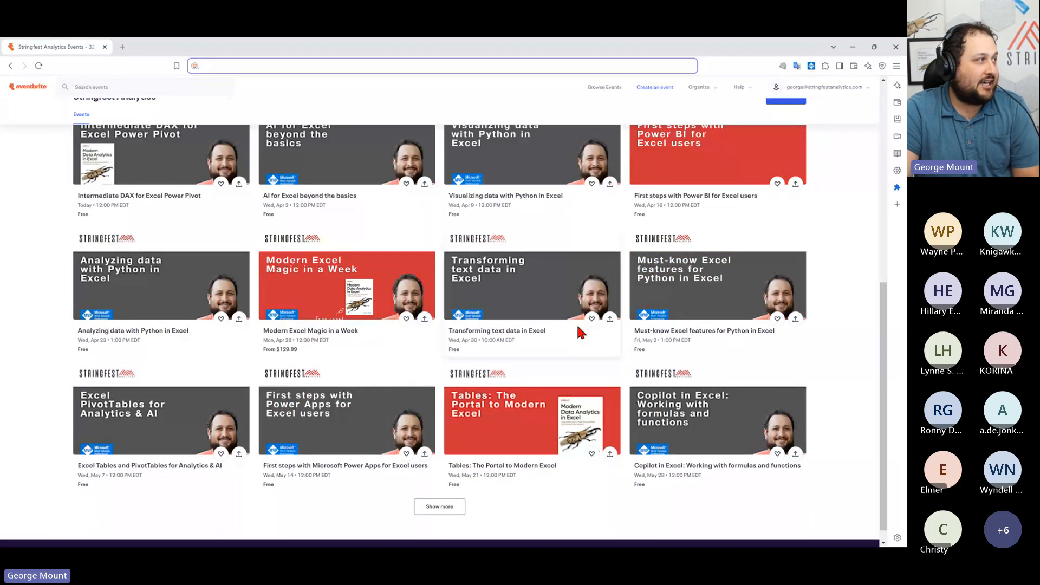
scroll(7, 255, "up", 1)
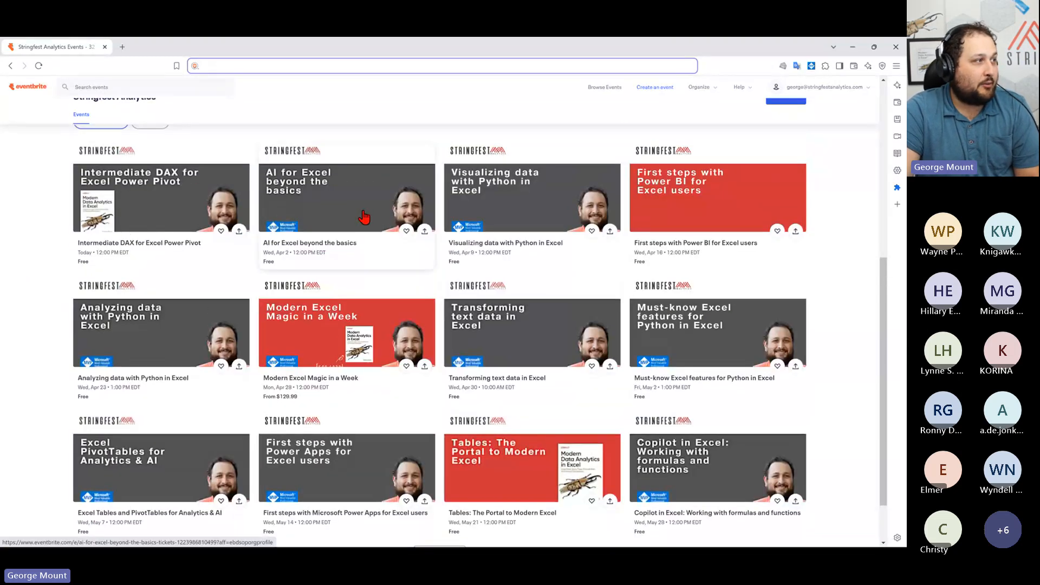
scroll(488, 198, "down", 2)
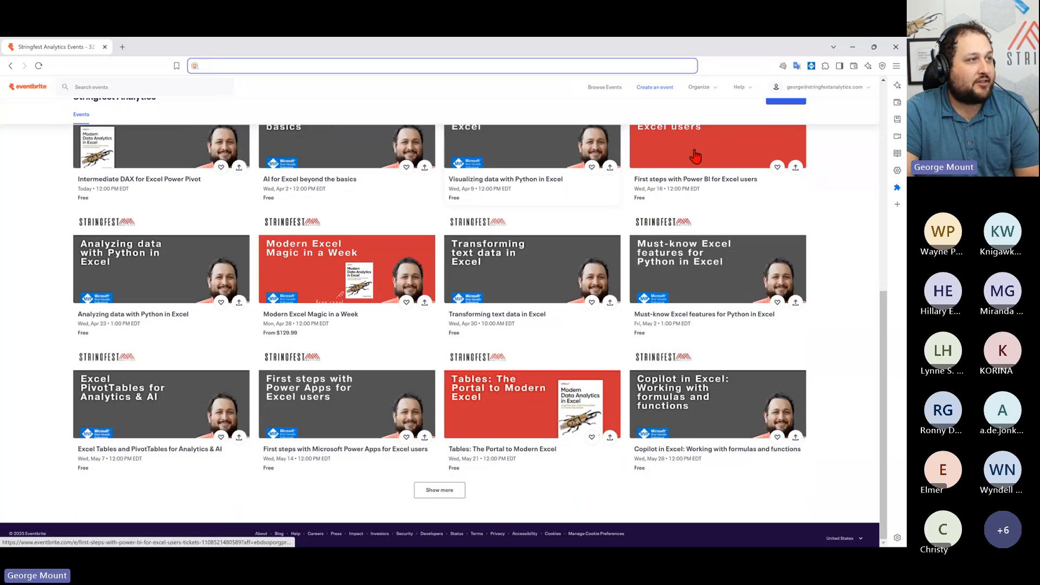
Step: Load more events in the Eventbrite list and review the additional webinars and their dates, ending back at the earliest events
left_click(439, 491)
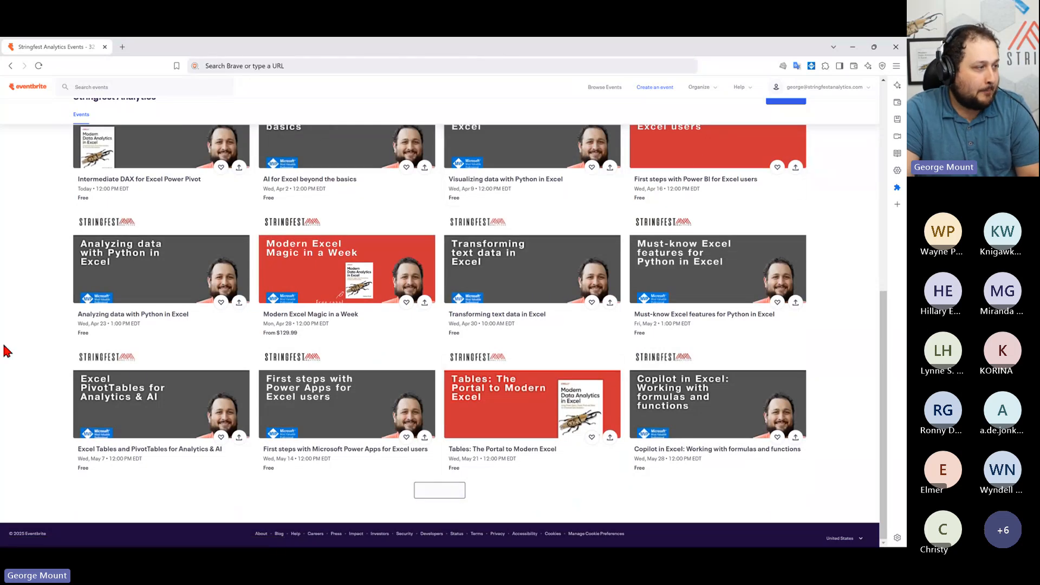
scroll(739, 344, "down", 8)
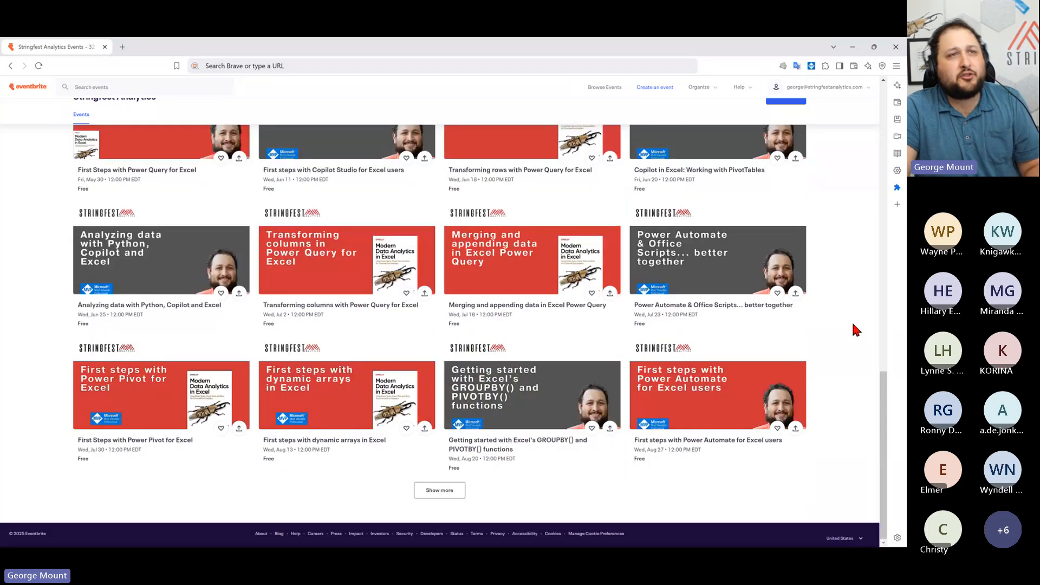
scroll(853, 325, "up", 3)
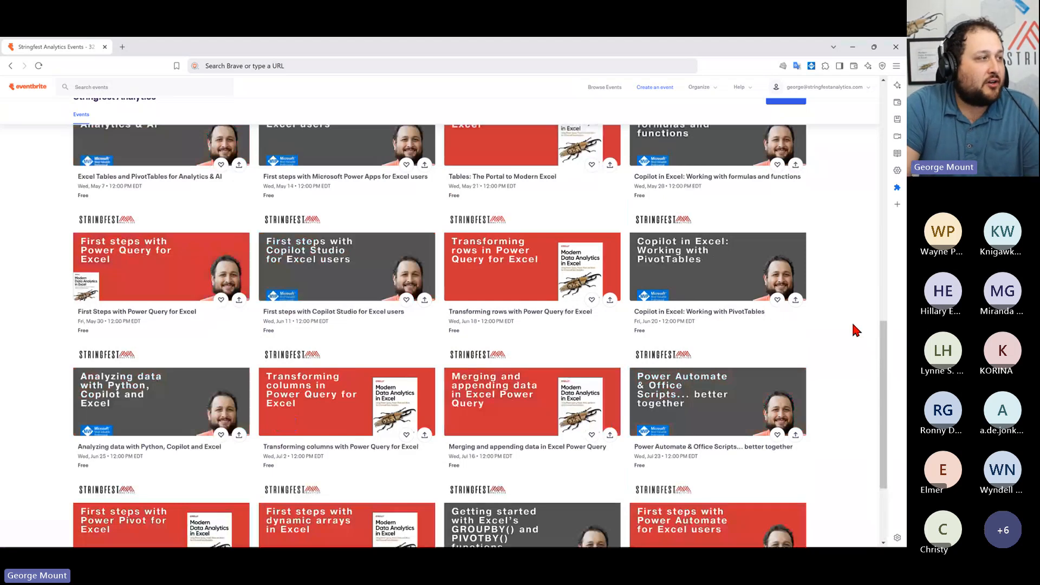
scroll(854, 329, "up", 4)
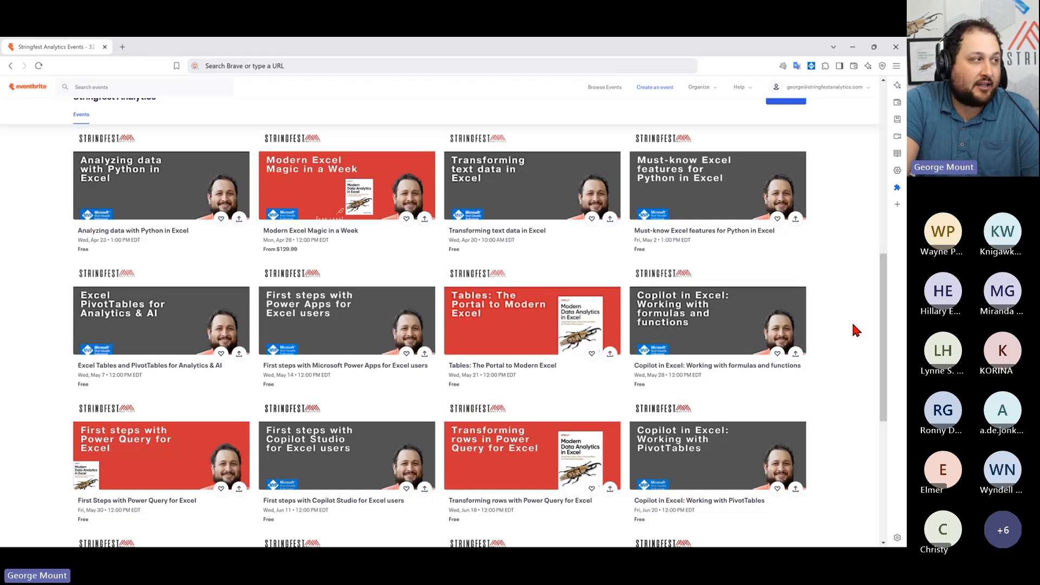
scroll(855, 330, "down", 5)
scroll(855, 329, "up", 8)
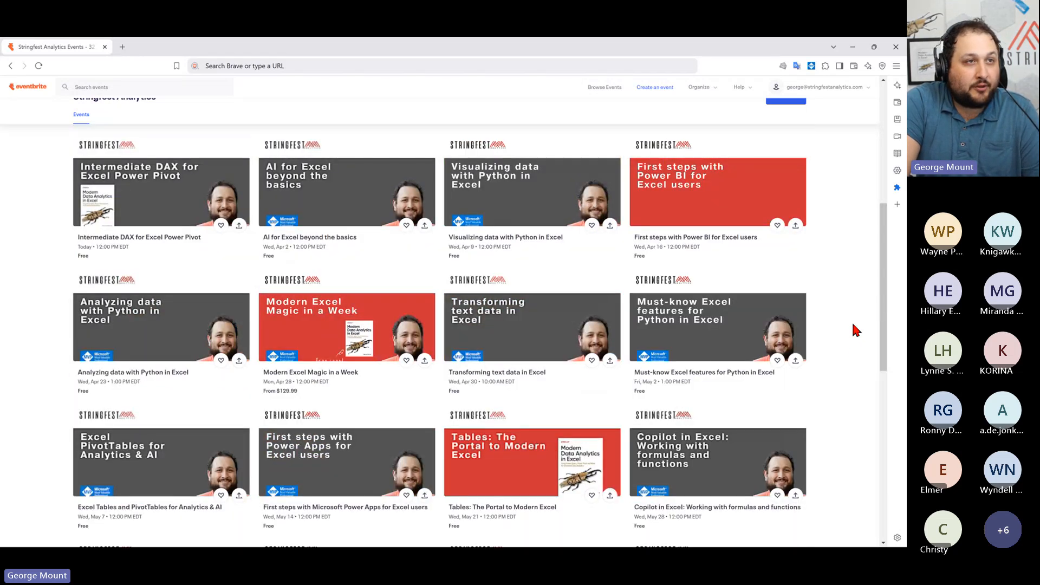